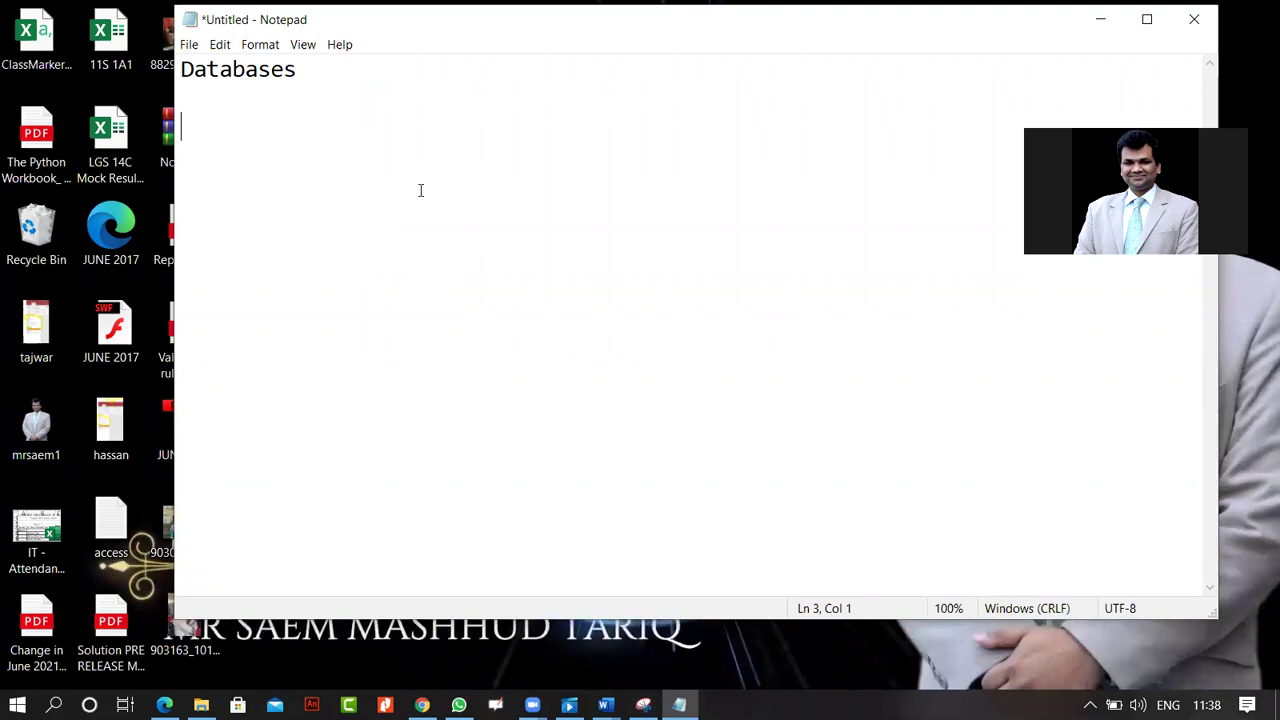
Type 'Why use Database' on the line below the Databases heading and start a new line
type("T")
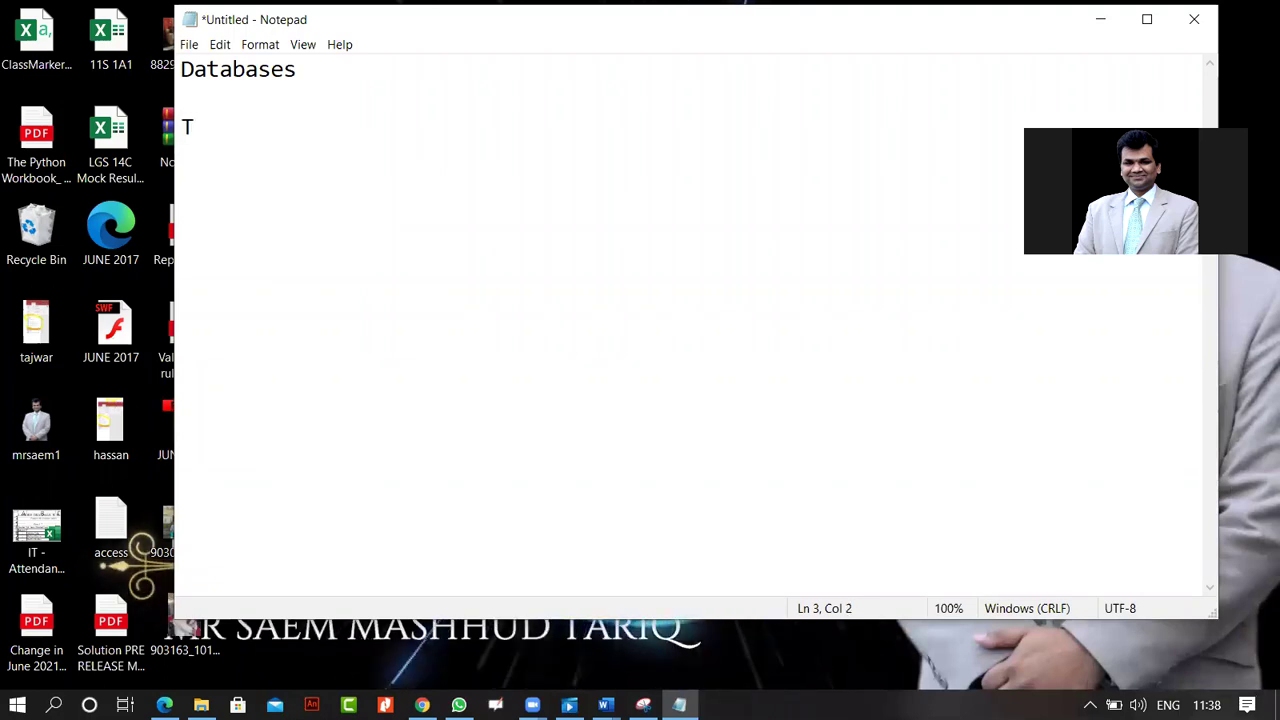
key("BackSpace")
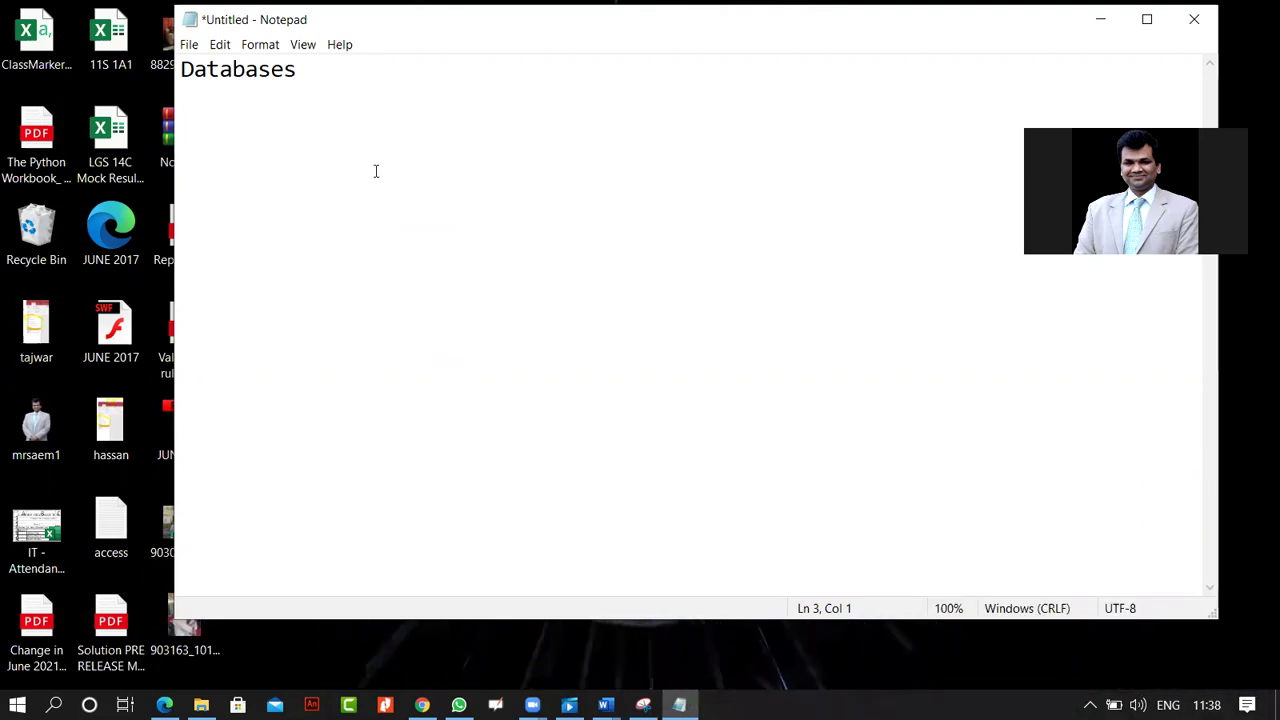
type("Why")
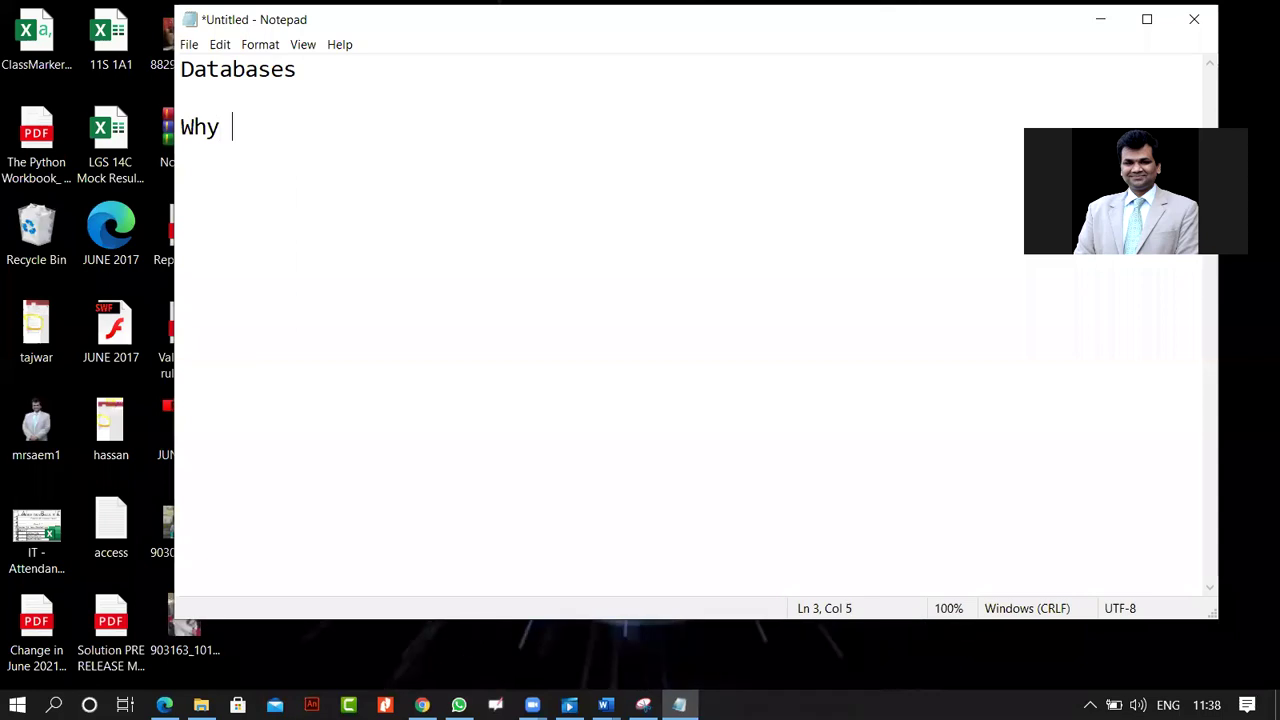
type(" use ")
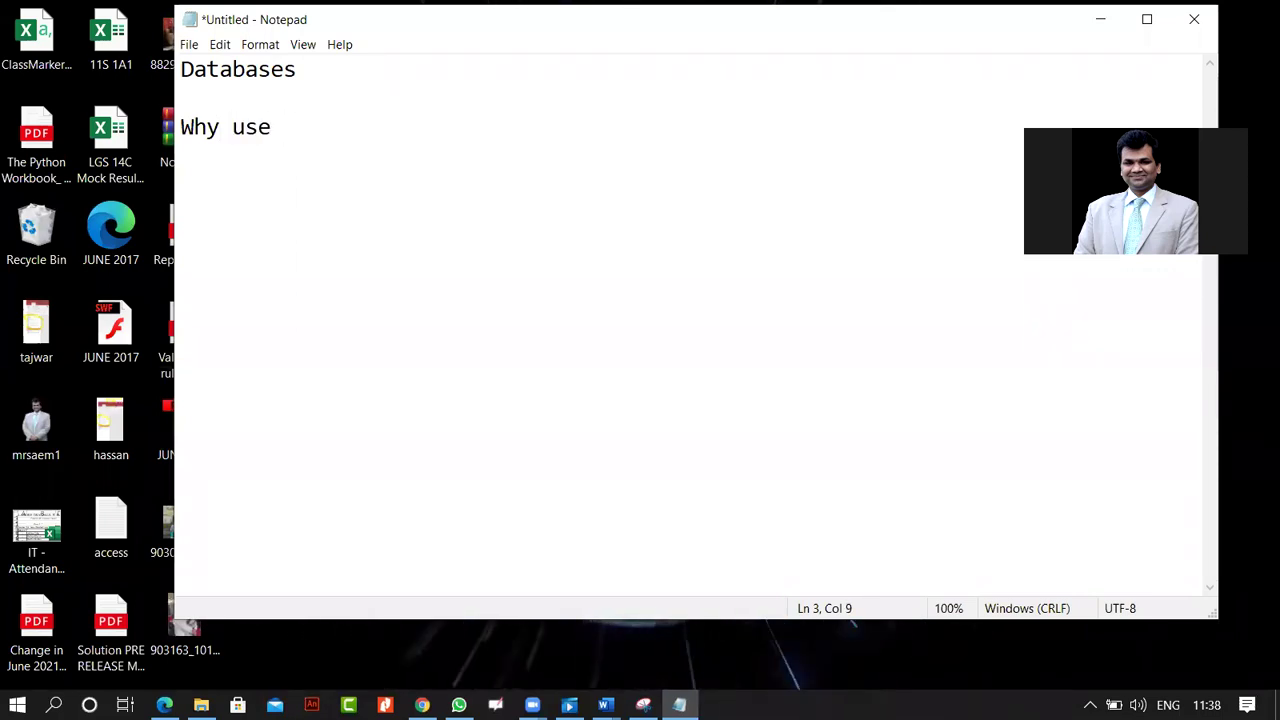
type("Database")
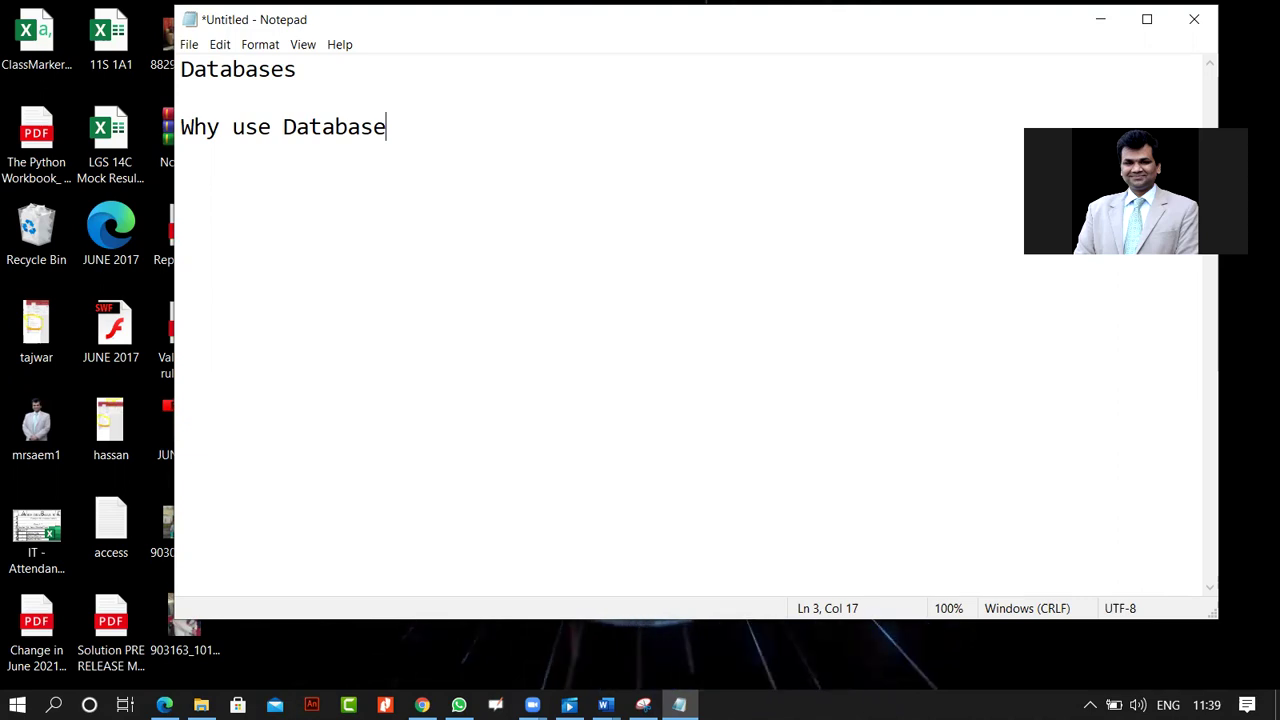
key("Return")
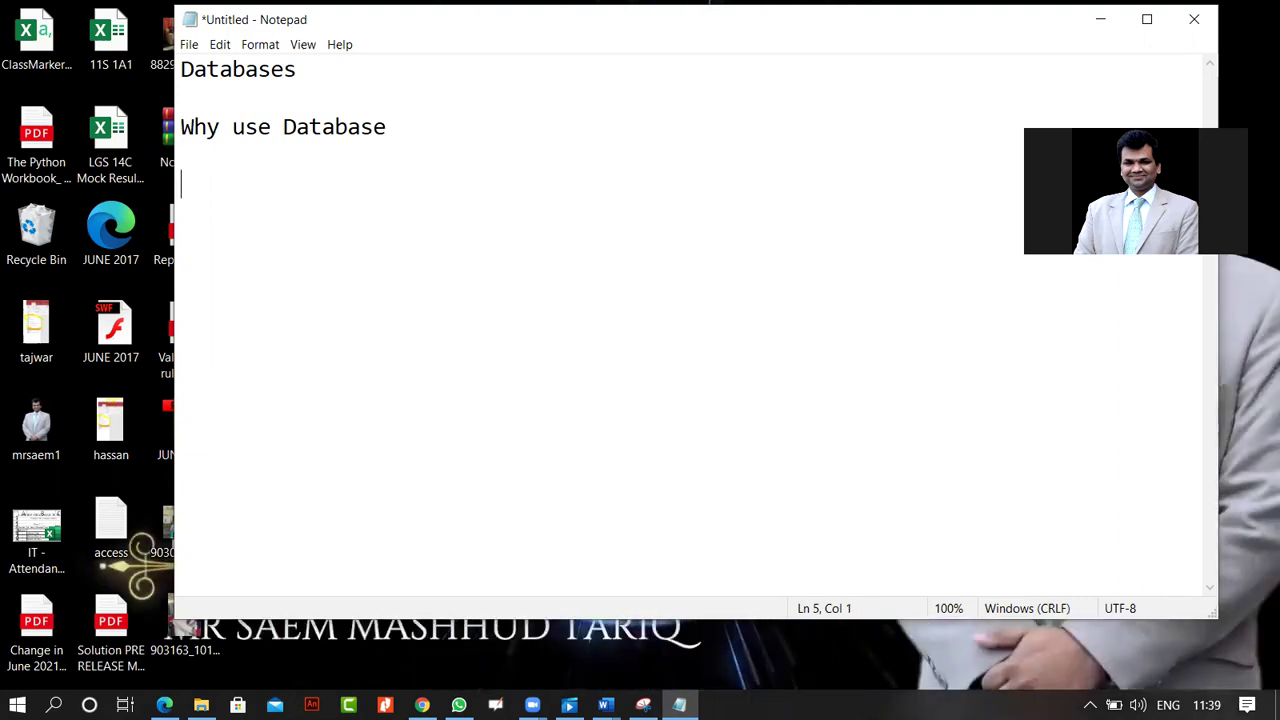
List the reasons: make searching efficient, limit physical storage space, enable multi-table data, get rid of redundant data
type("To ")
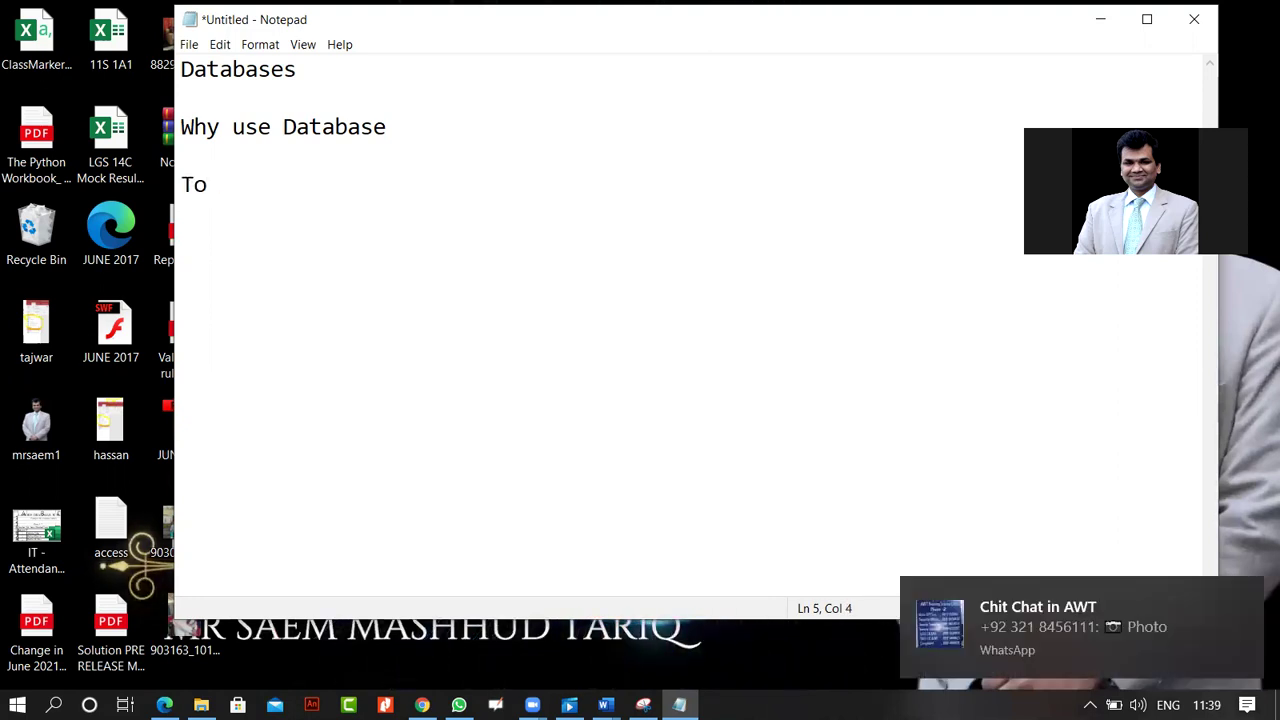
type(" makk")
key("BackSpace")
type("e ")
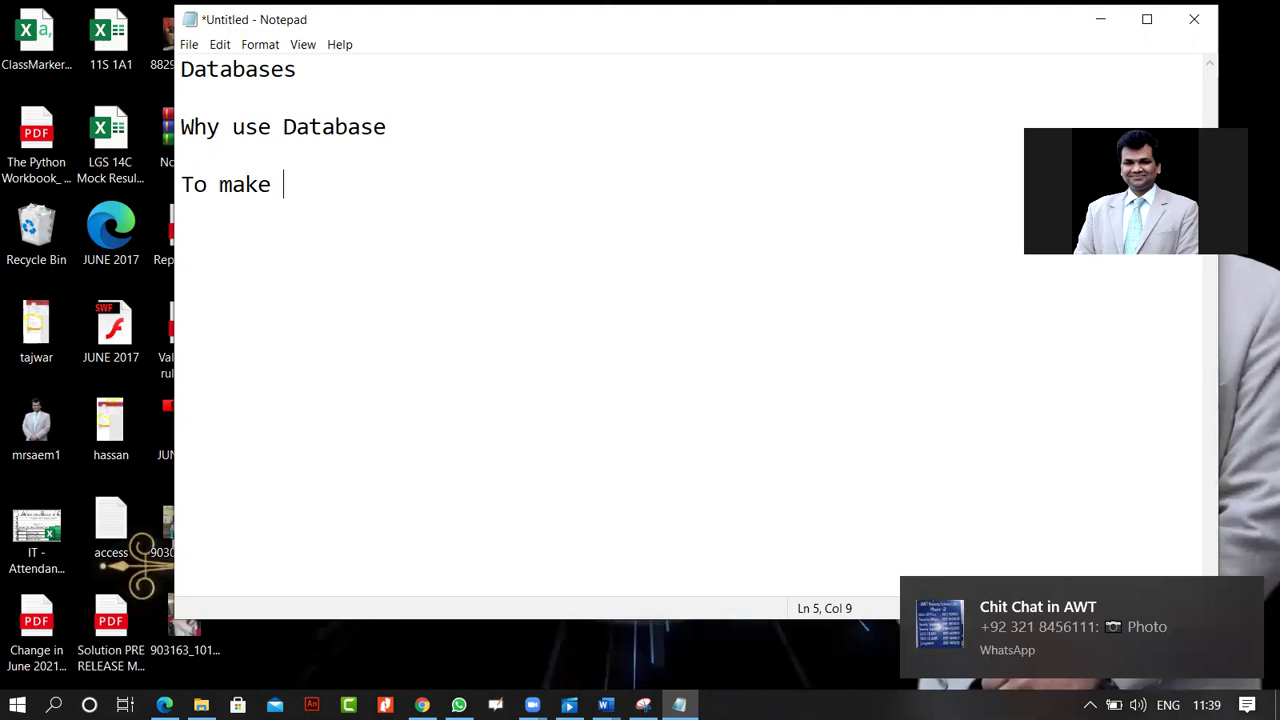
type("search")
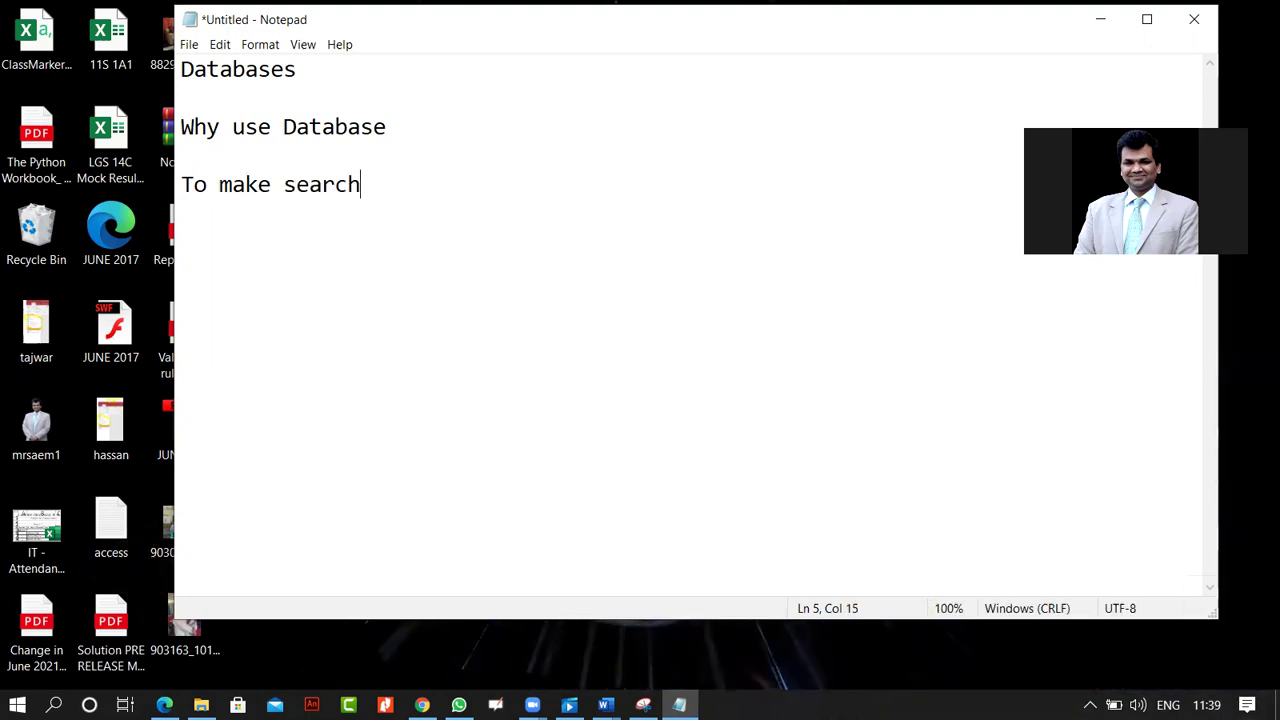
type("ing e")
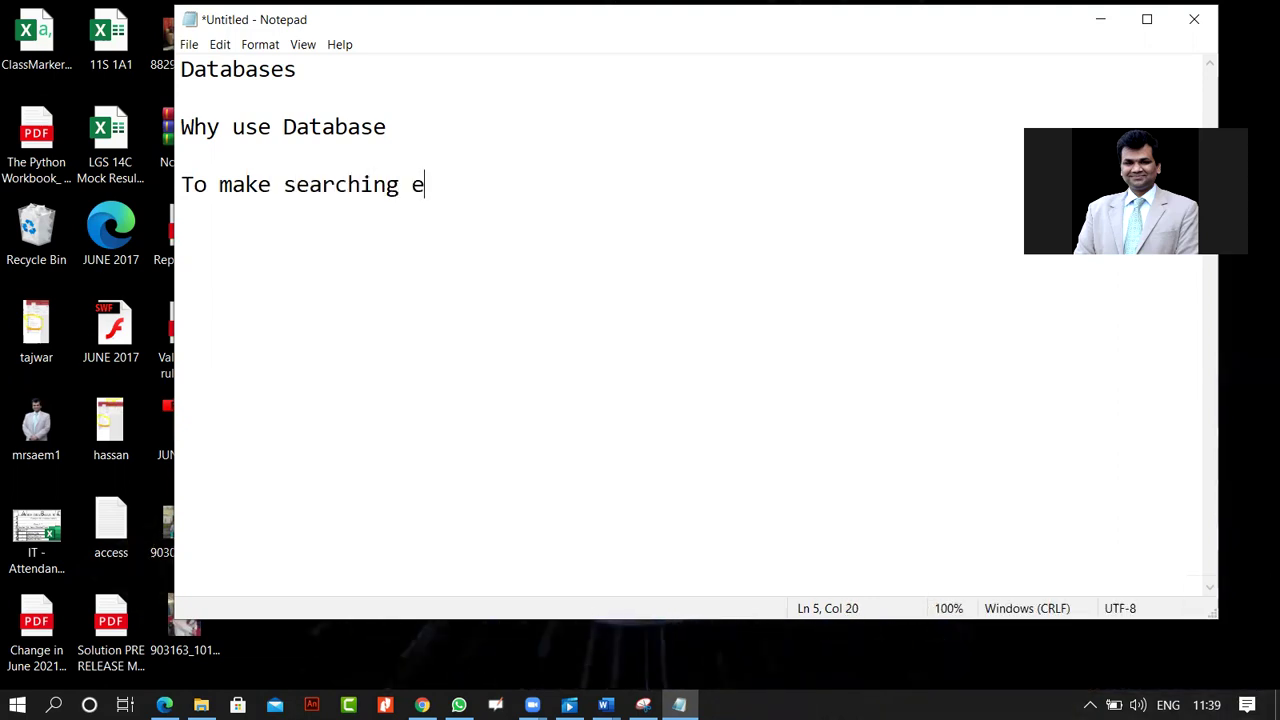
type("fficient")
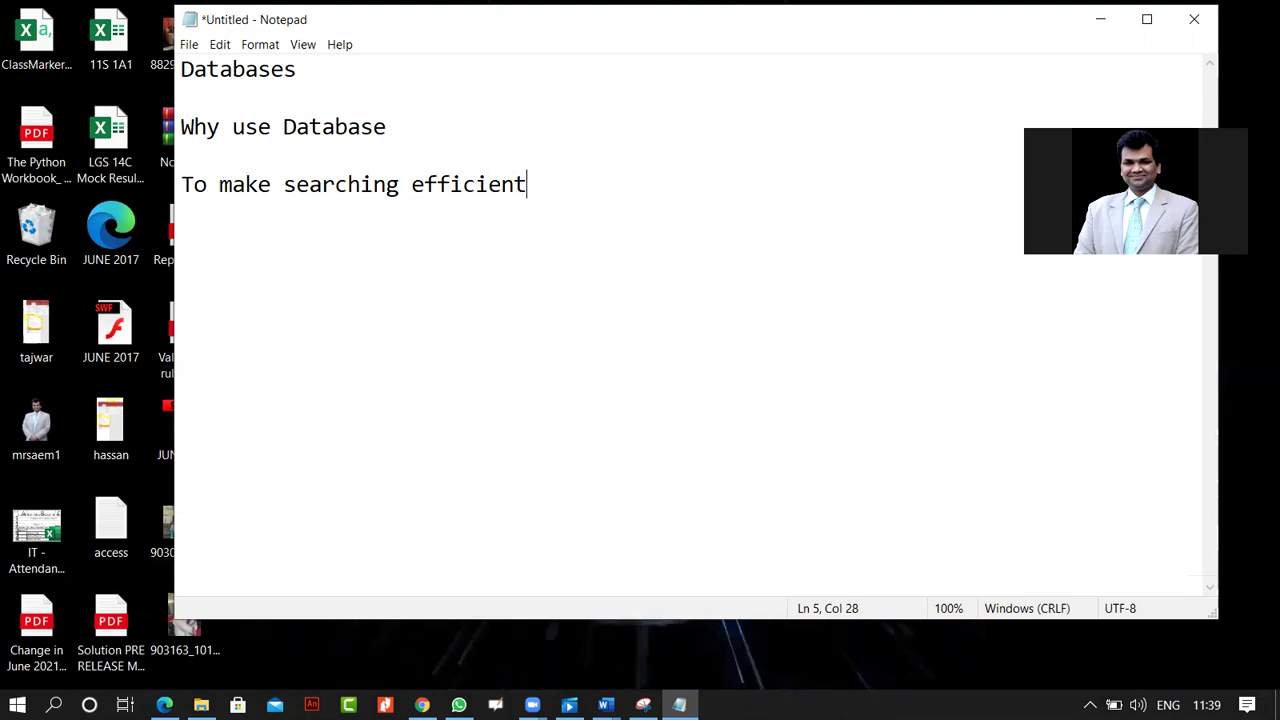
type("T")
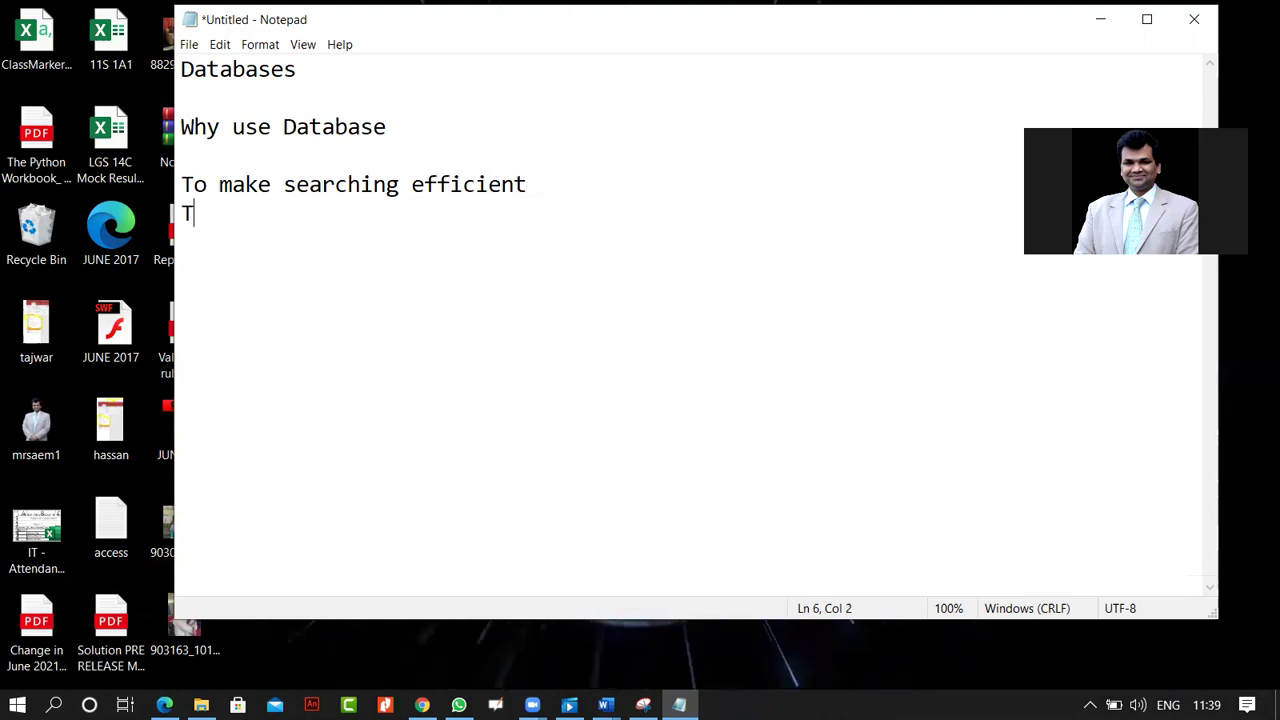
type("o lim")
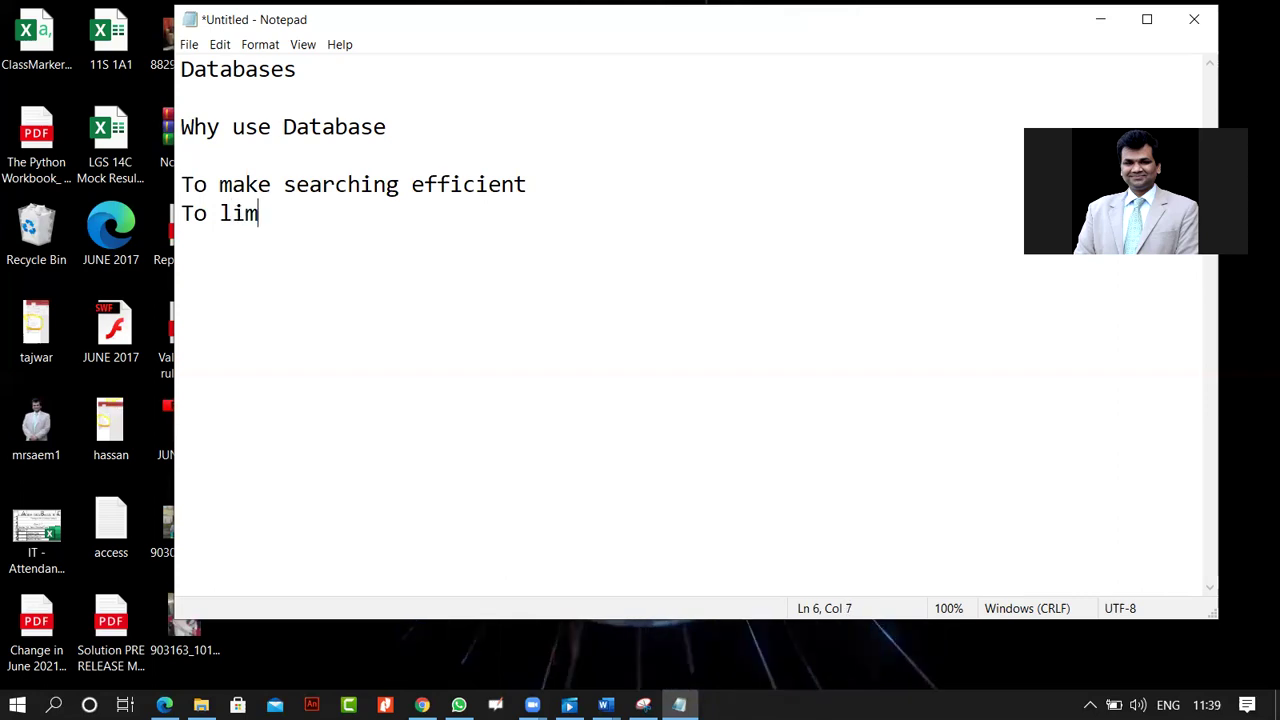
type("it ")
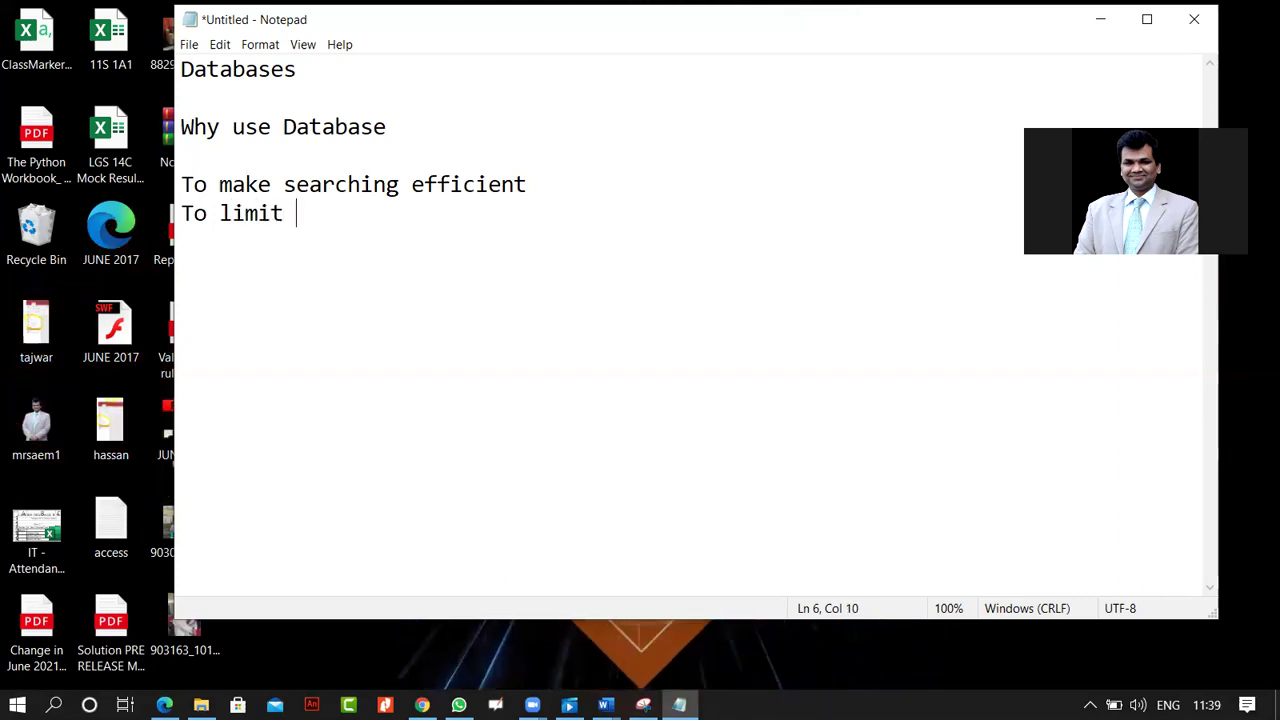
type("physical ")
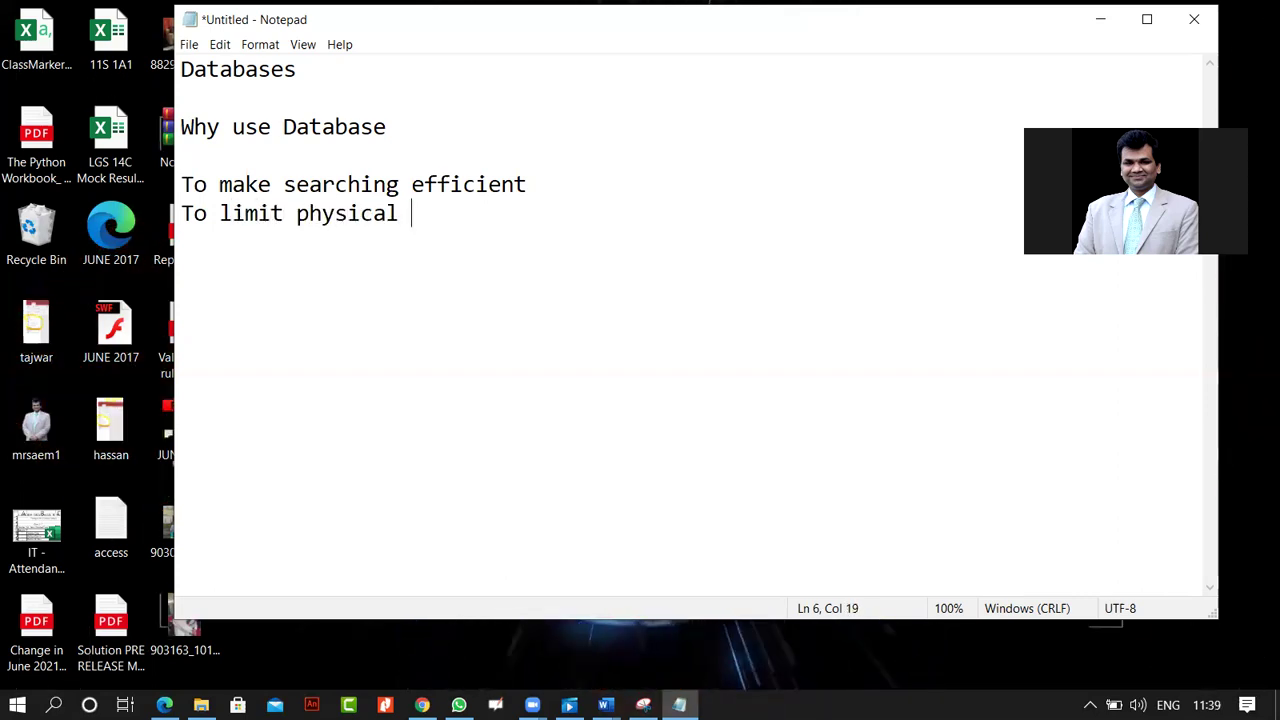
type("s")
type("orage")
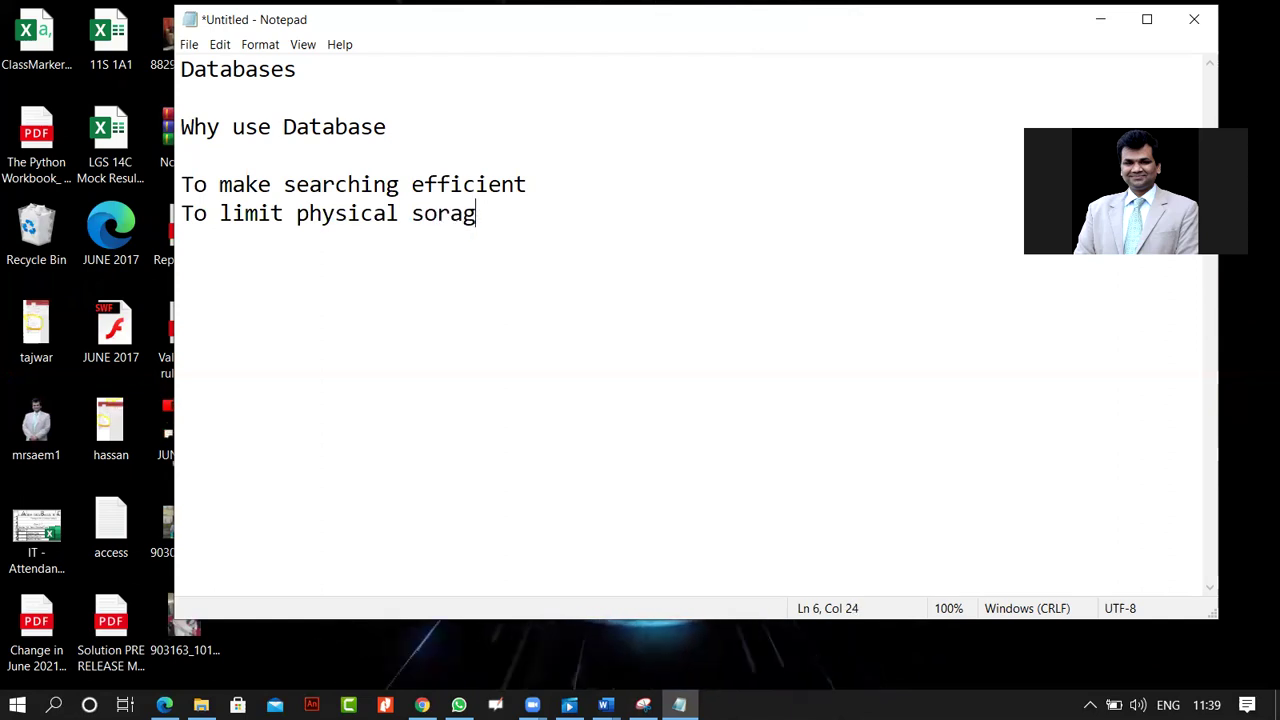
key("BackSpace")
key("BackSpace")
key("BackSpace")
key("BackSpace")
key("BackSpace")
key("BackSpace")
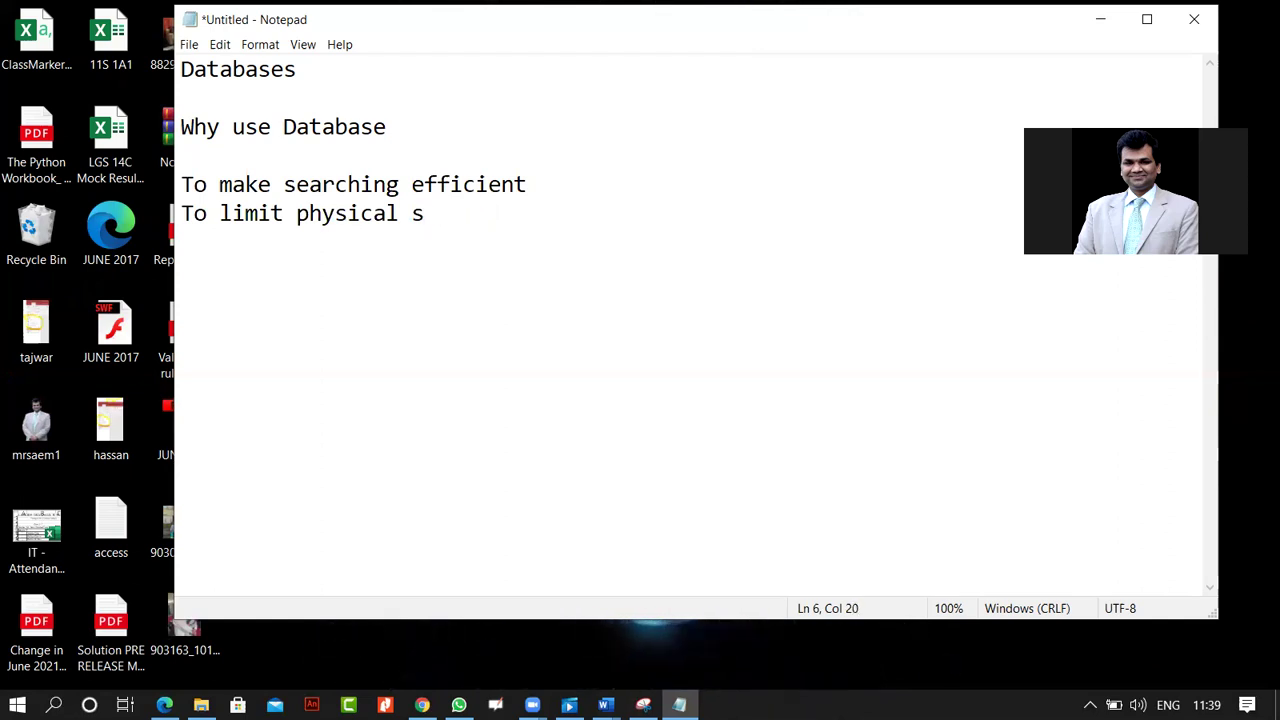
type("torage")
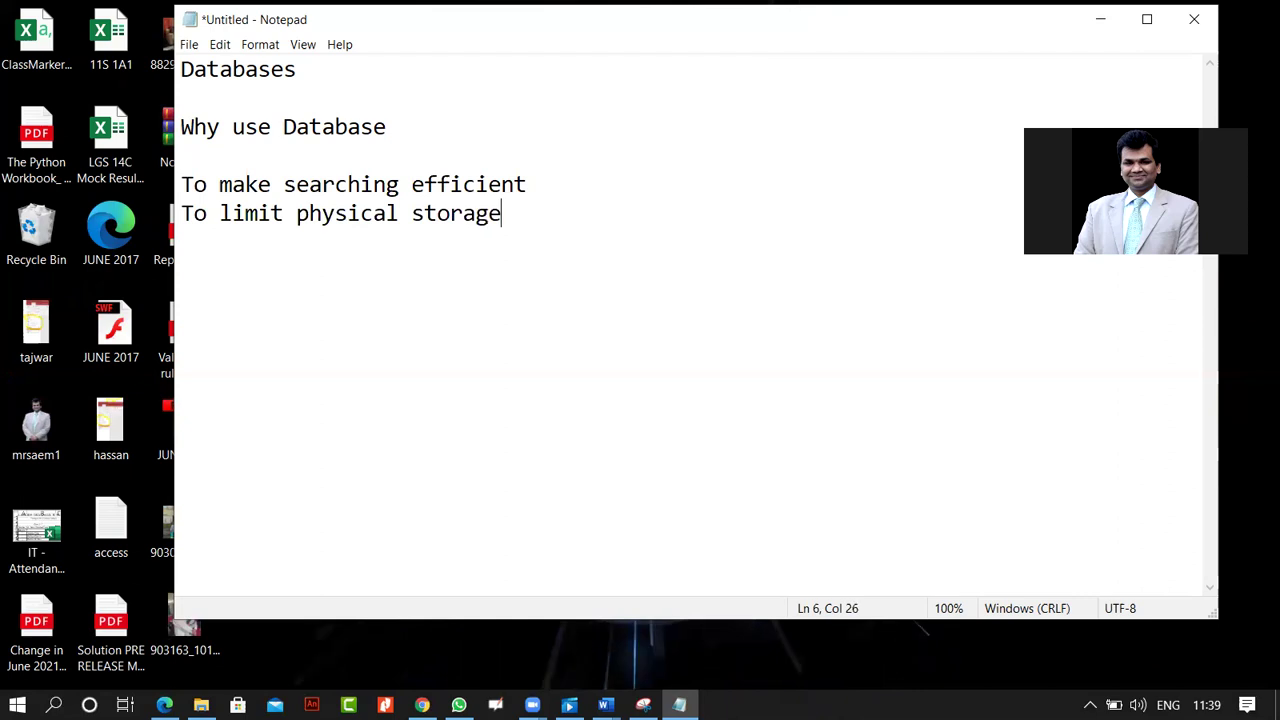
type(" space ")
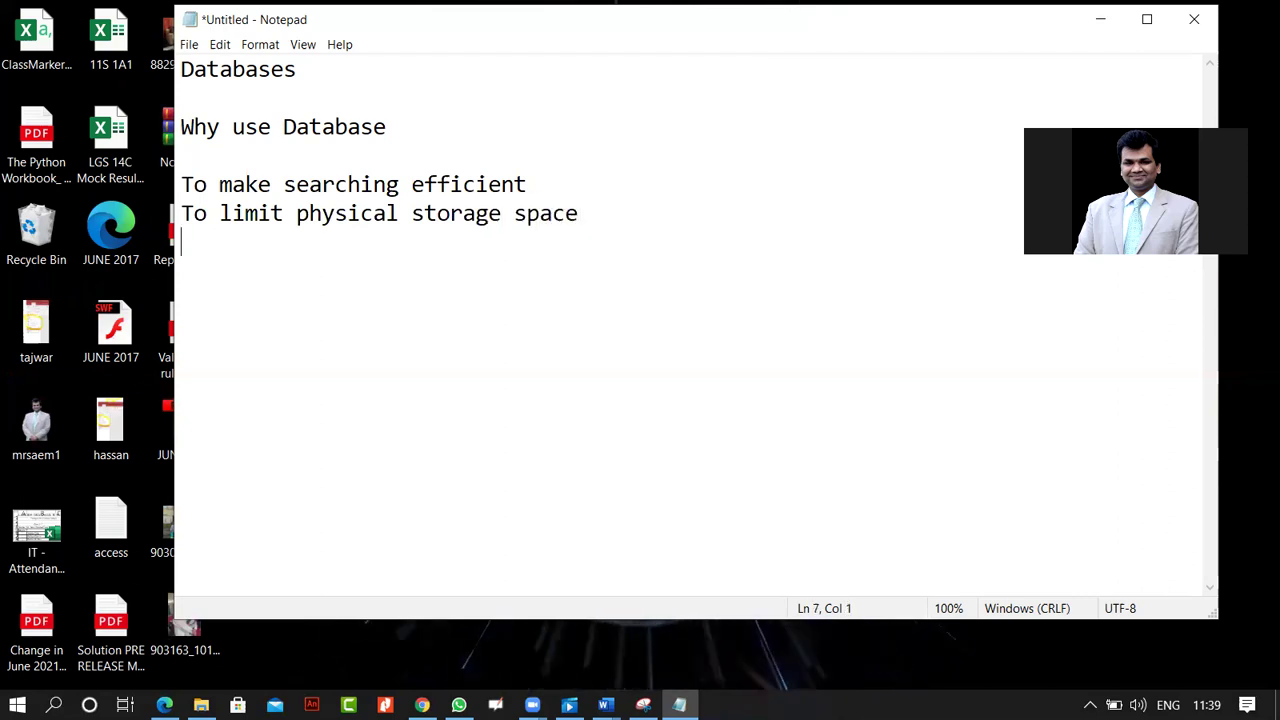
type("To")
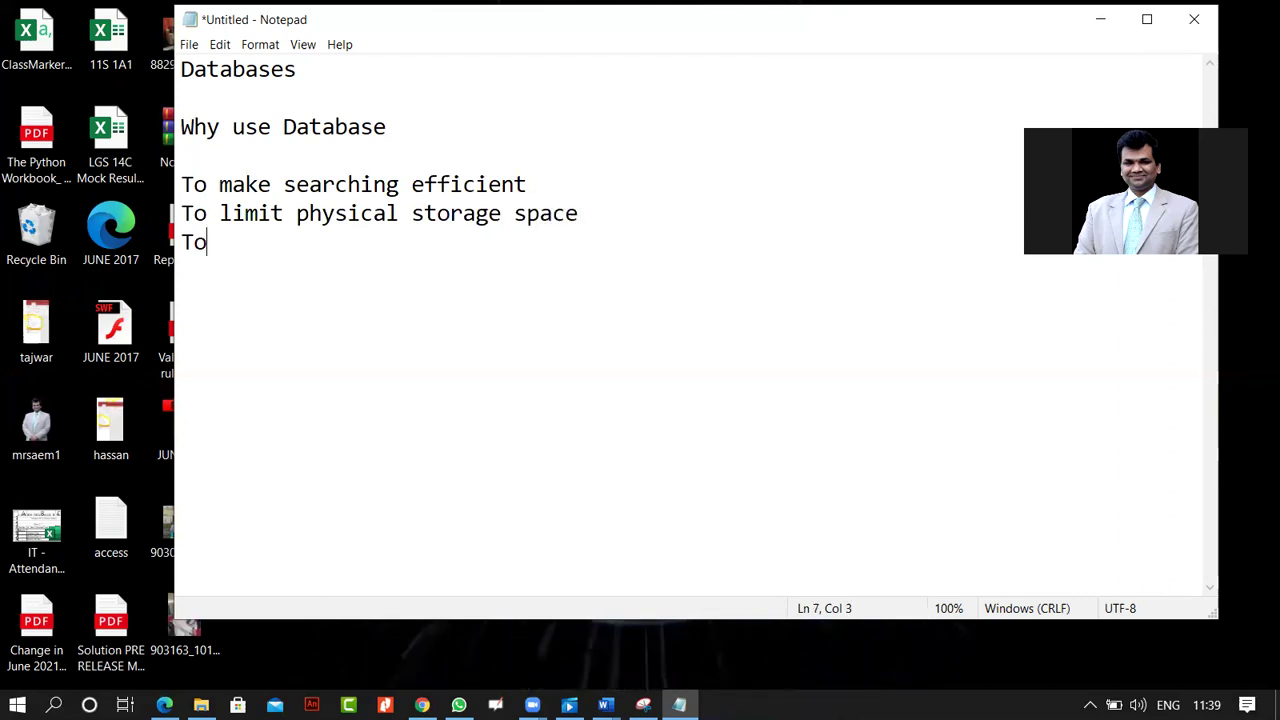
type(" e")
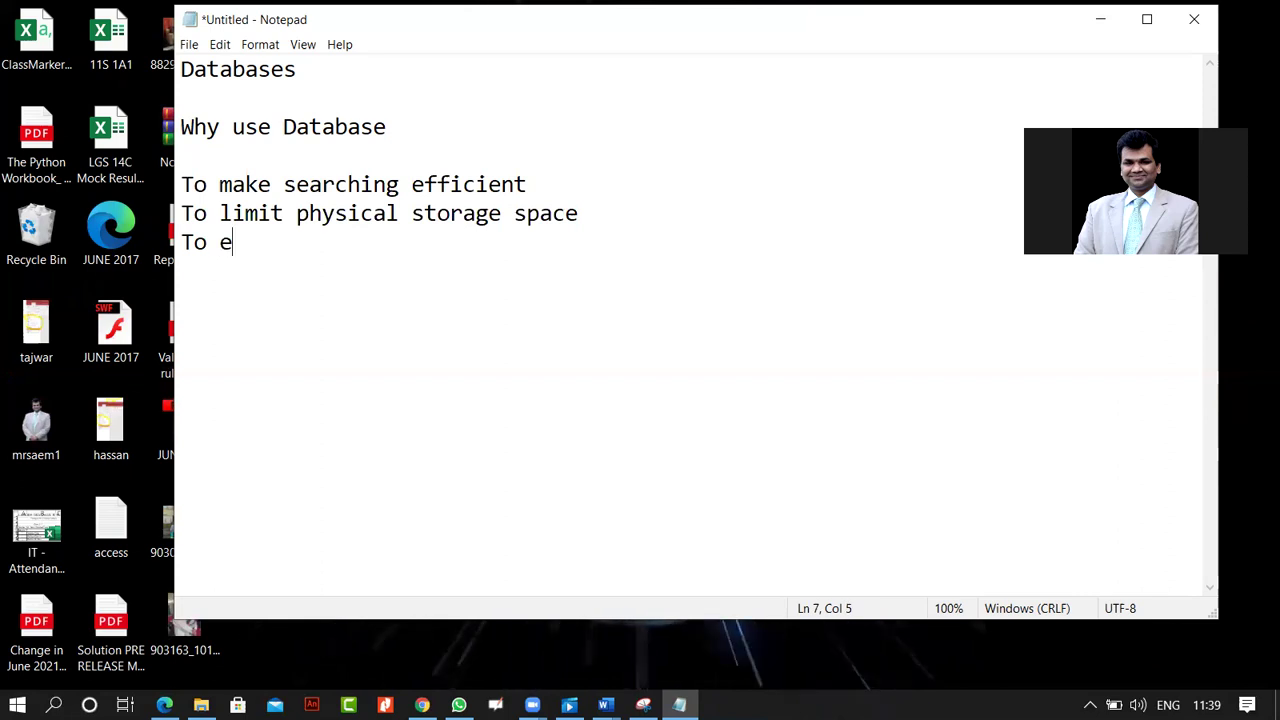
type("nable ")
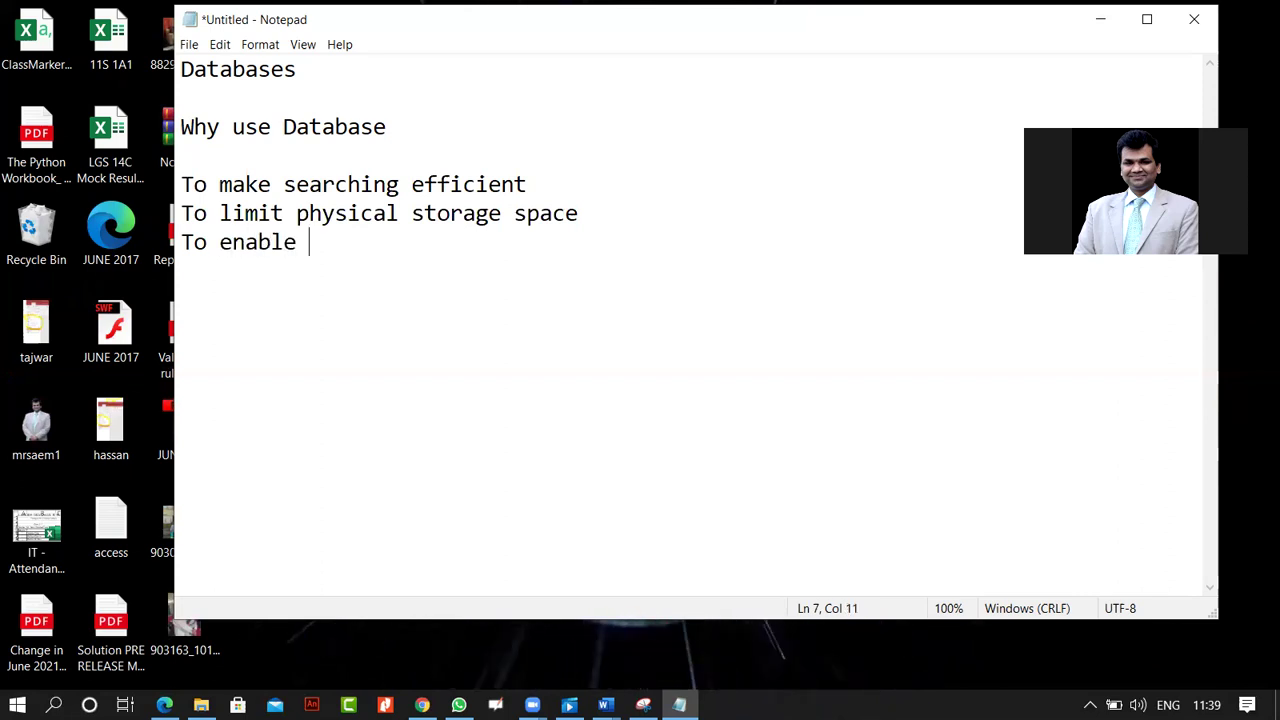
type("data from m")
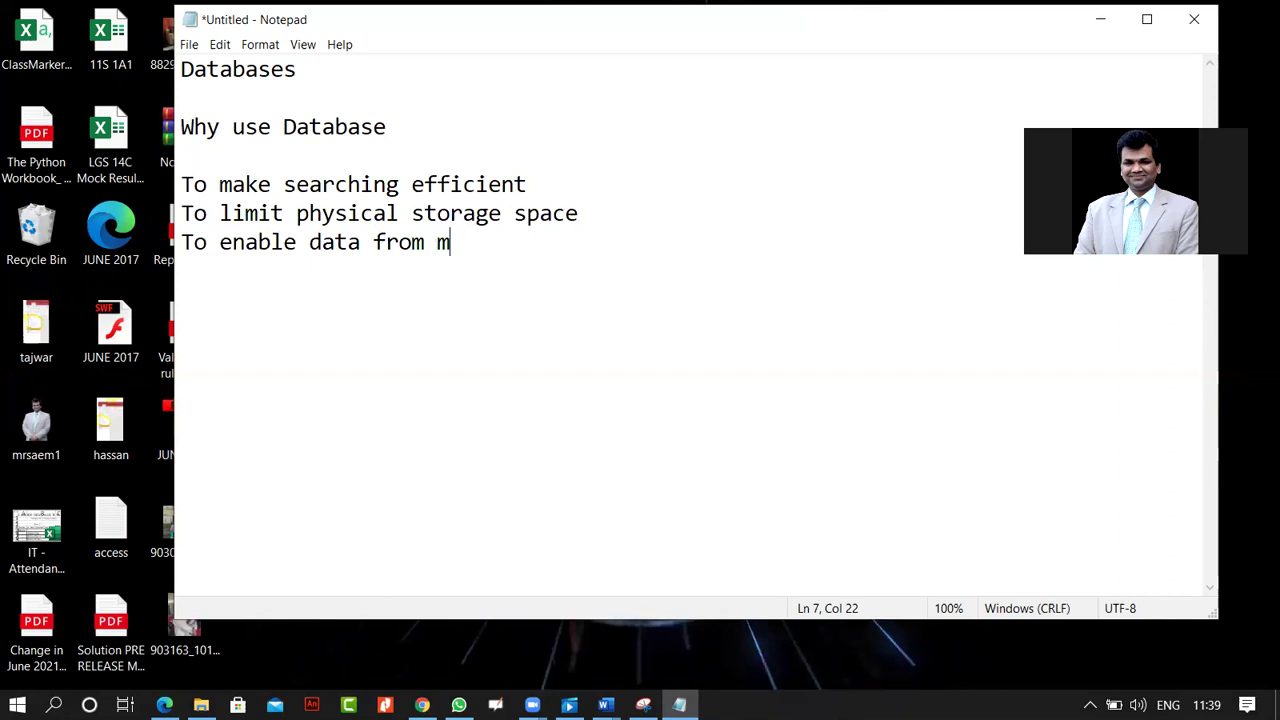
type("ultiple tables")
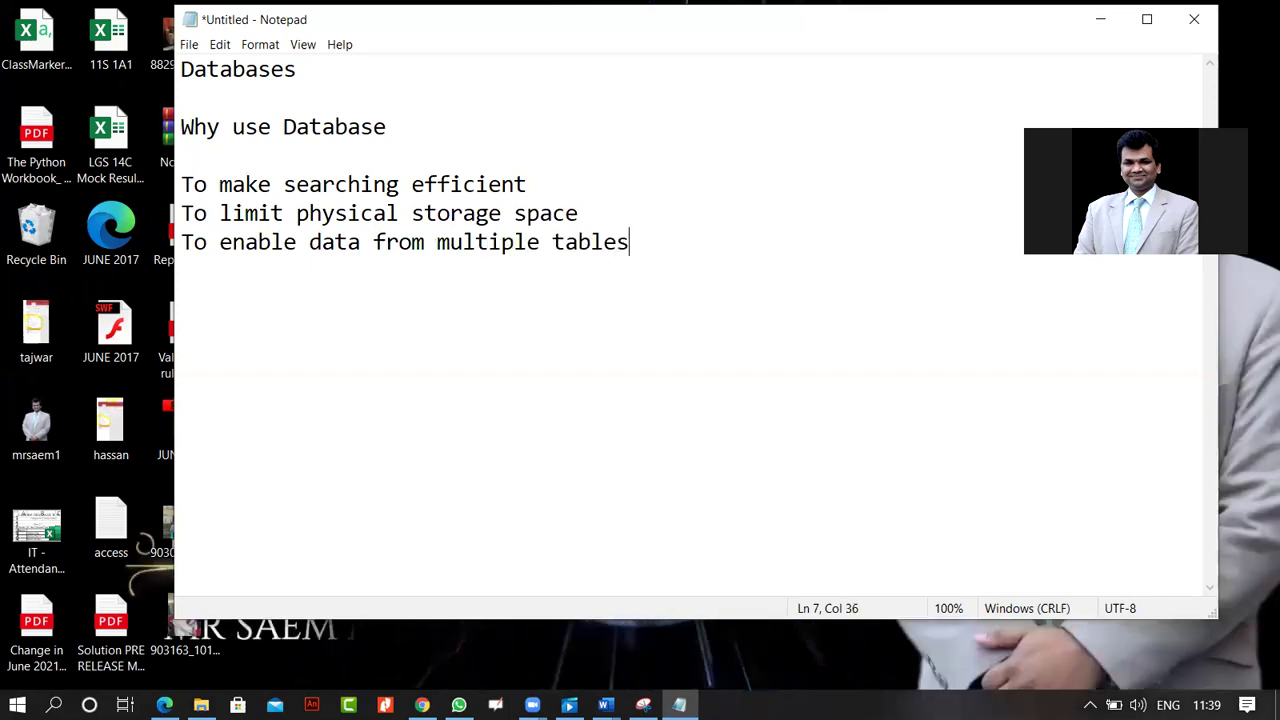
key("Return")
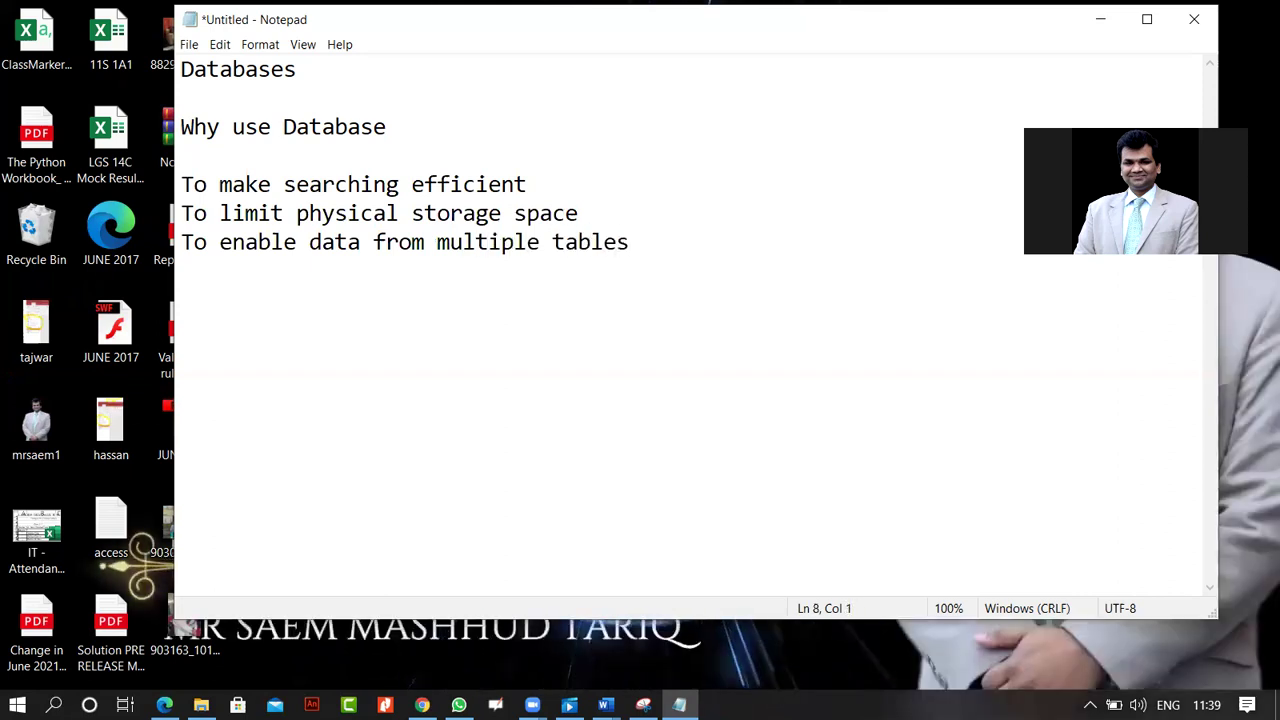
type("Gett")
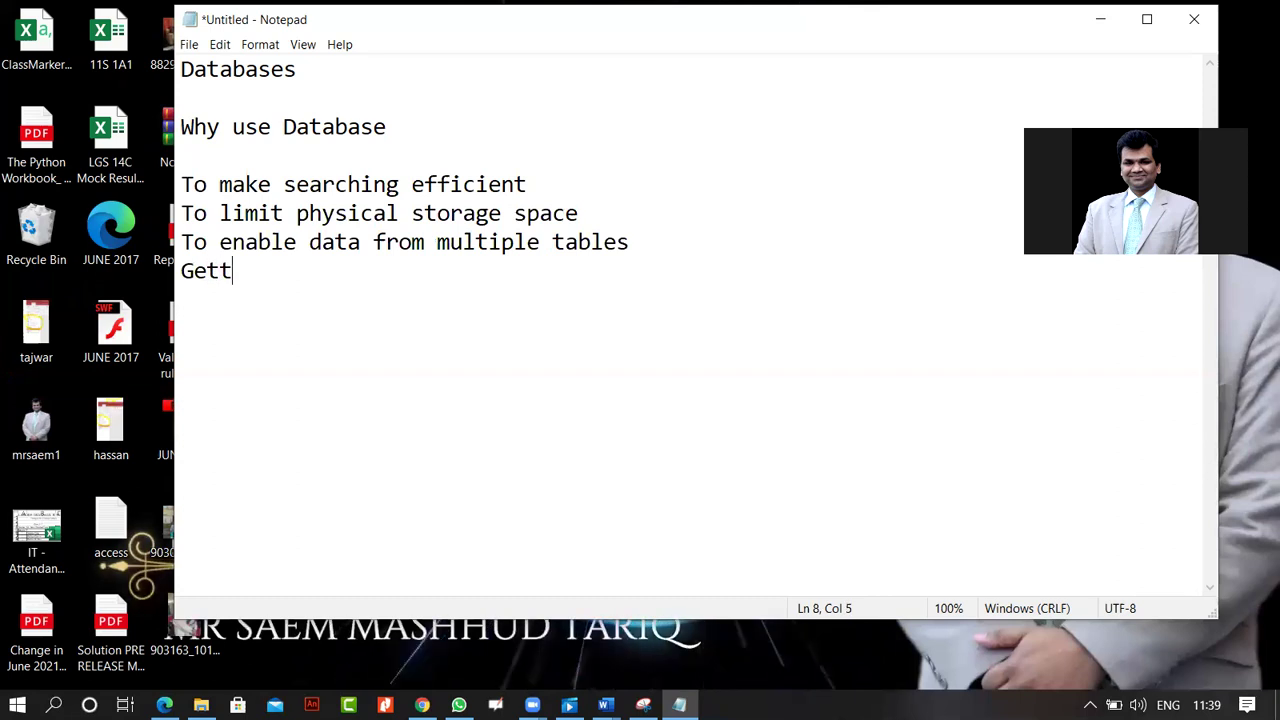
type("ing ri")
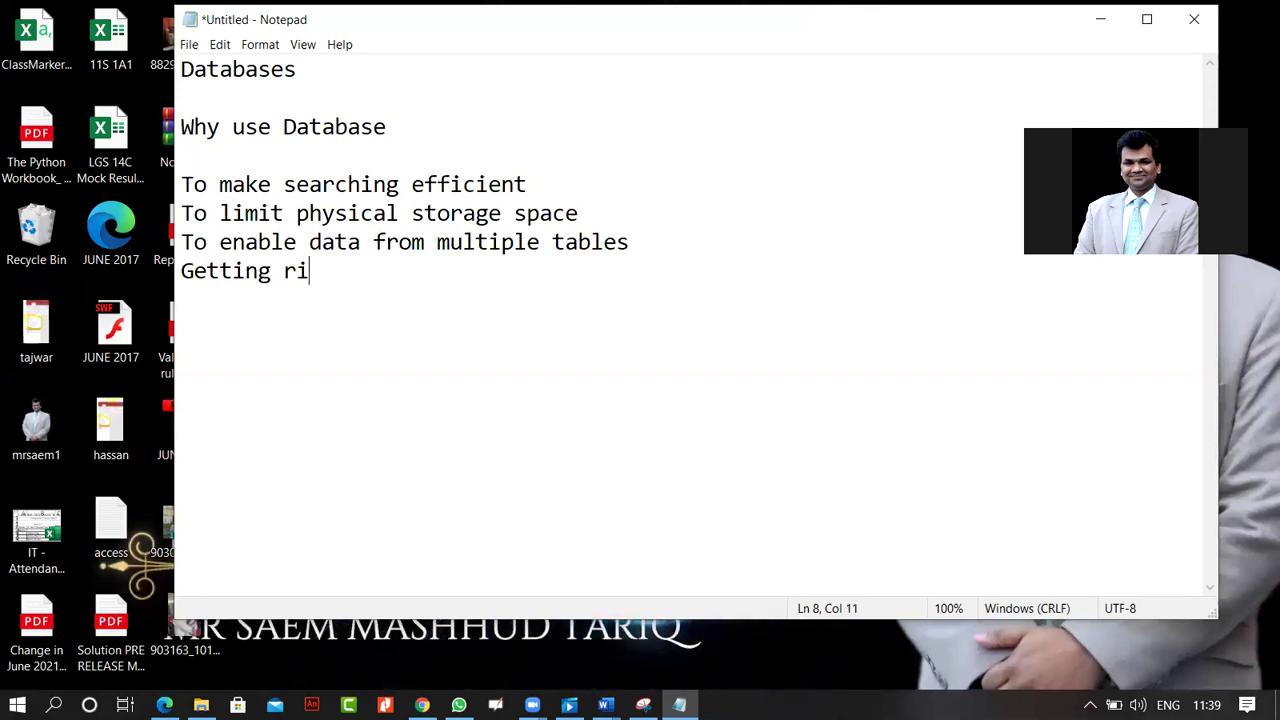
type("d of re")
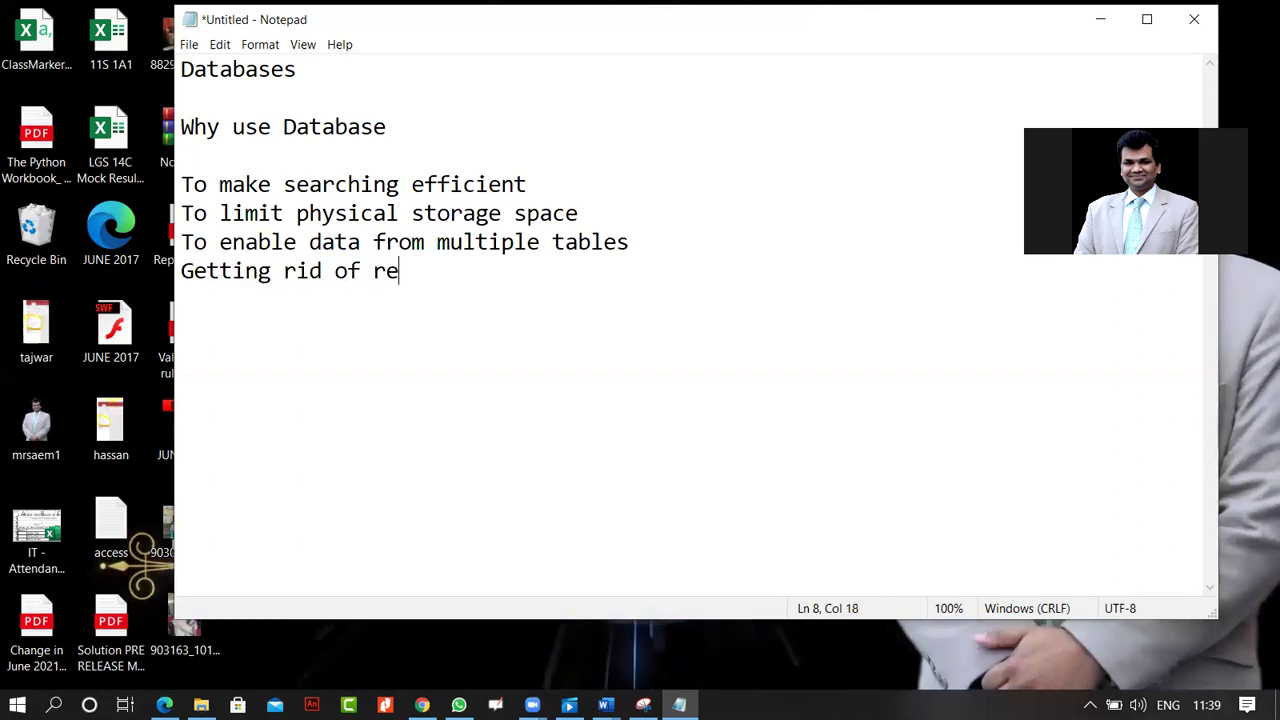
type("dundant")
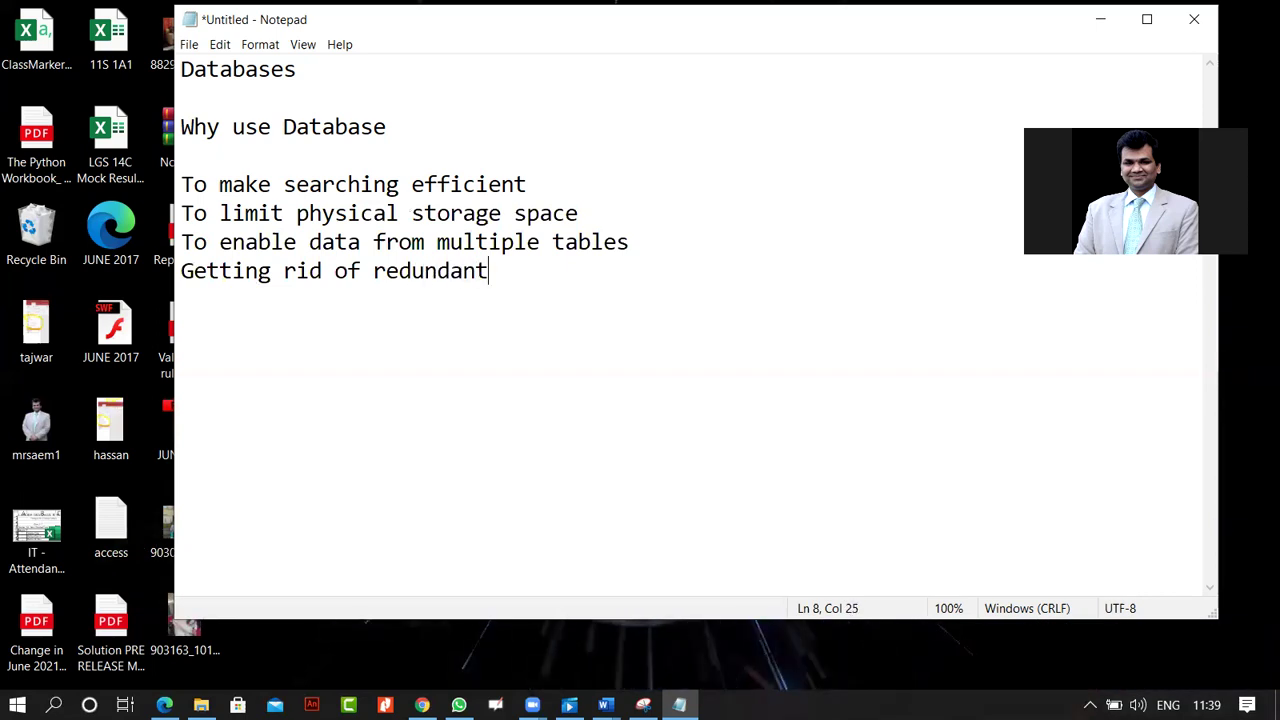
type(" data")
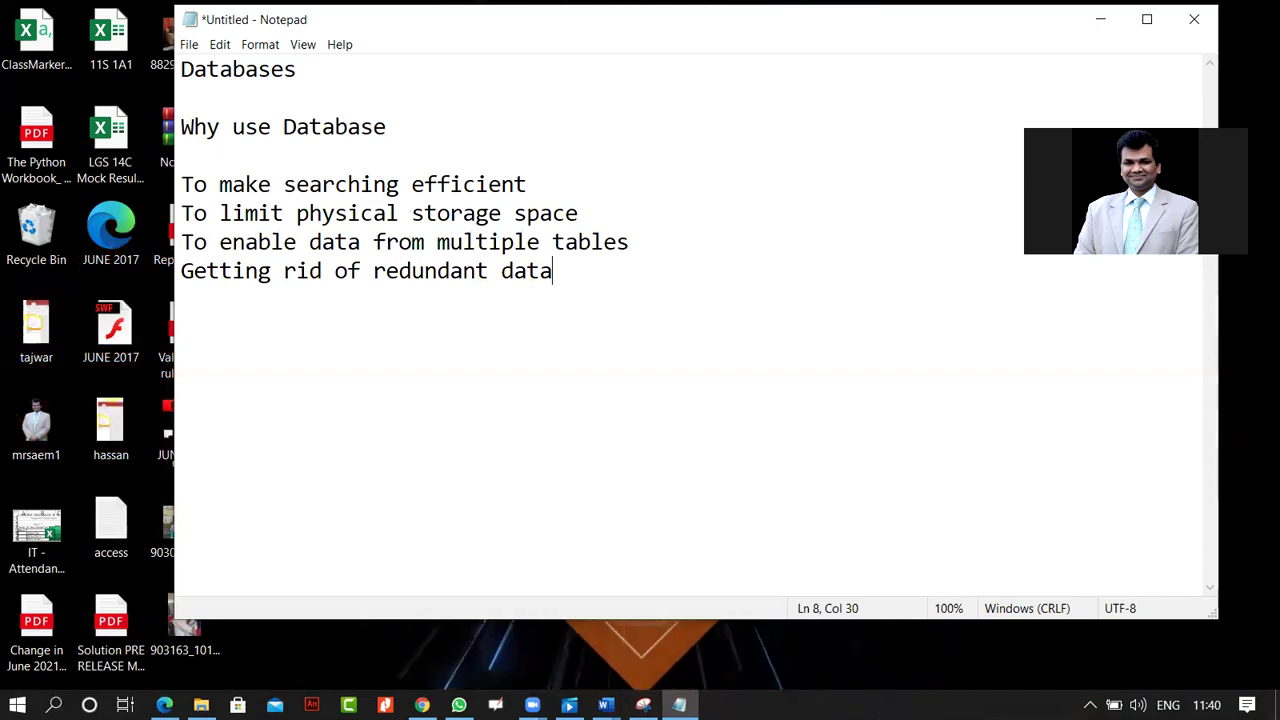
Start a 'Types' section with 'Flat Database' as its first entry
key("Return")
key("Return")
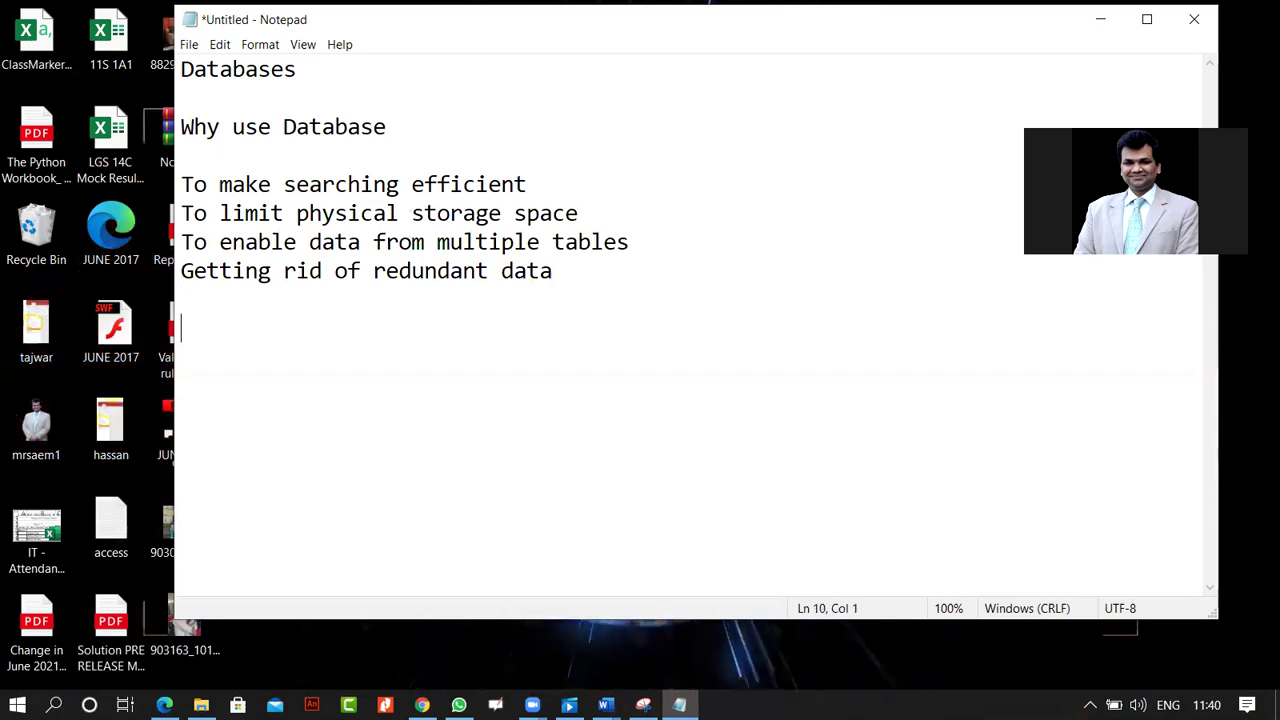
type("Types")
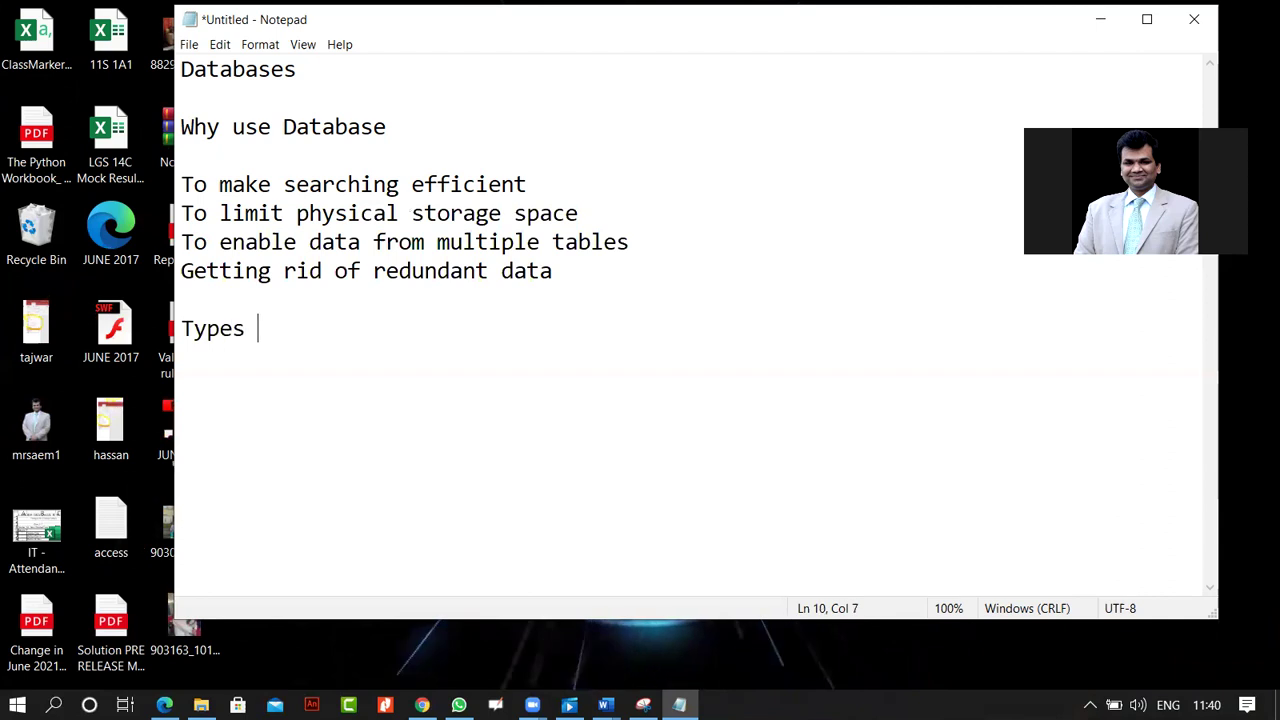
key("Return")
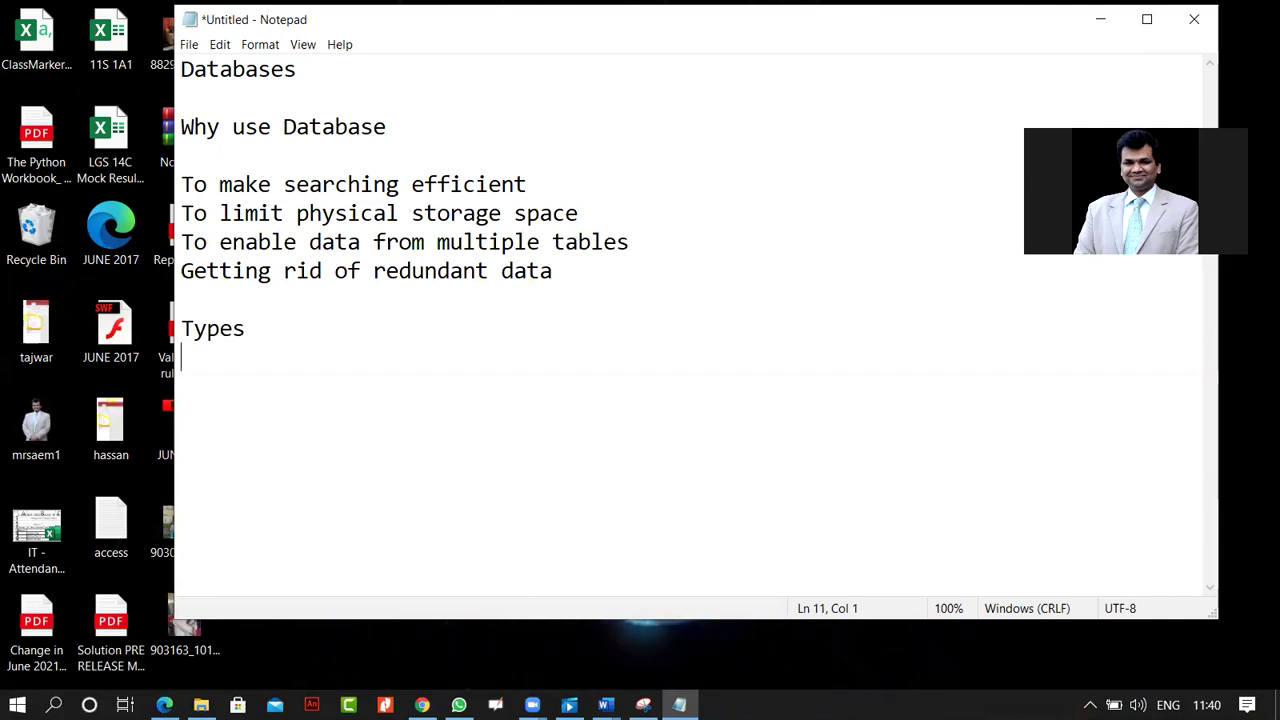
type("Flat D")
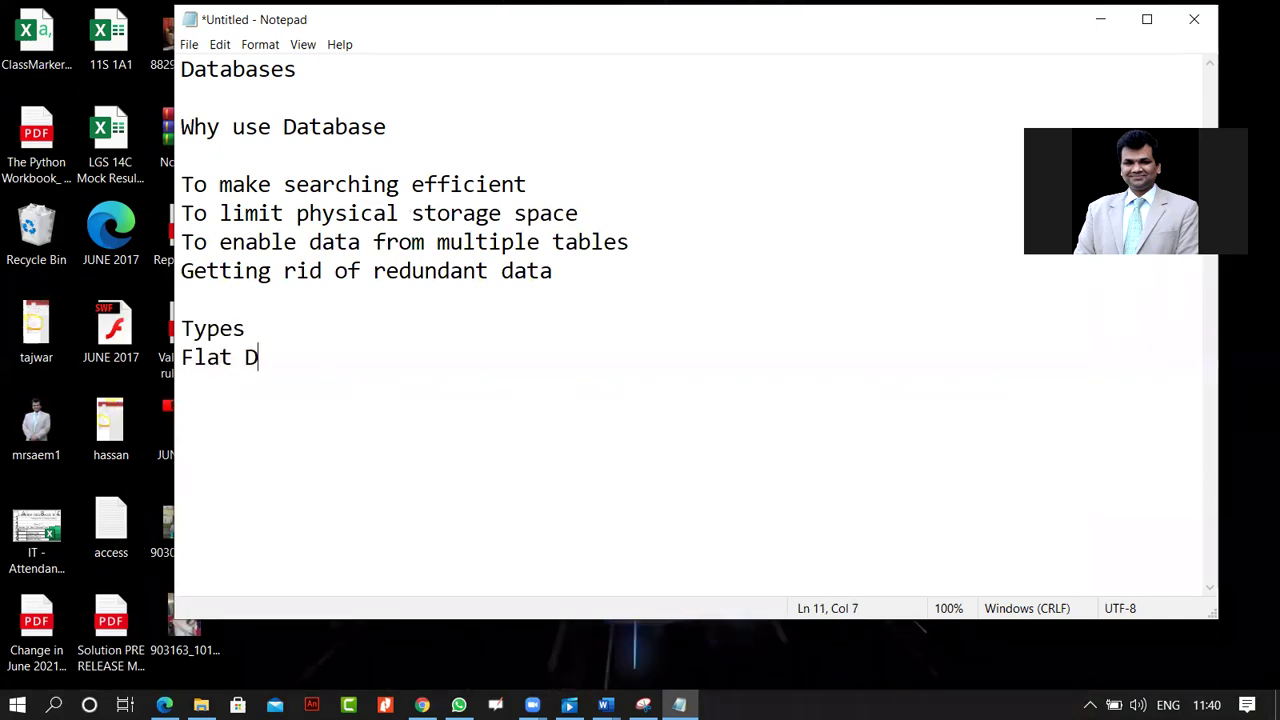
type("atabase")
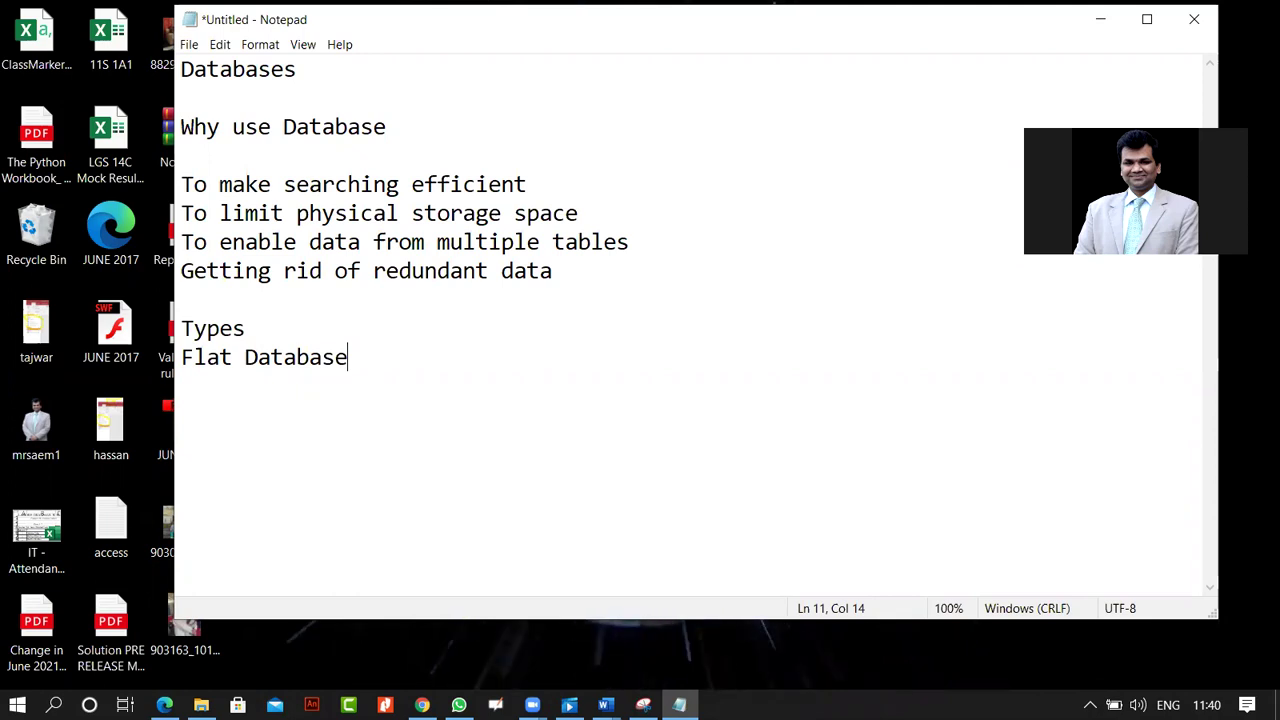
Add the line 'RDBMS--> Relationships between the tables', fixing typos along the way
type("R")
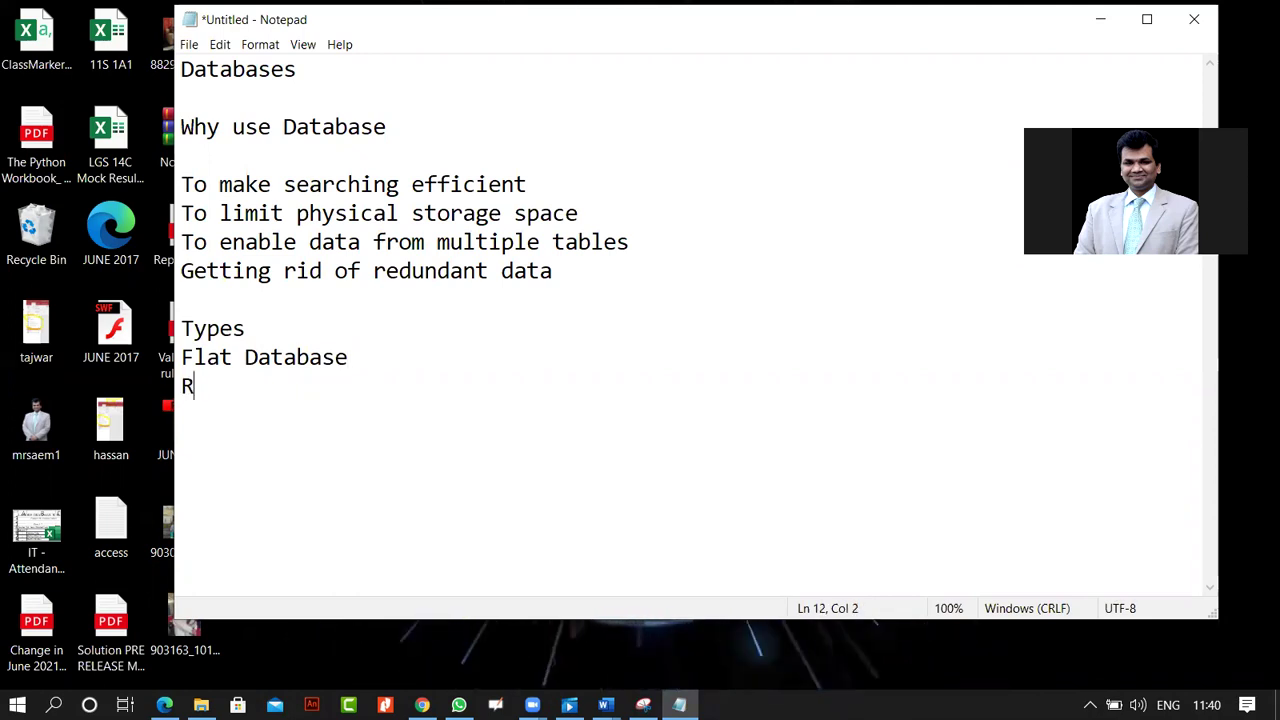
type("DBMS--")
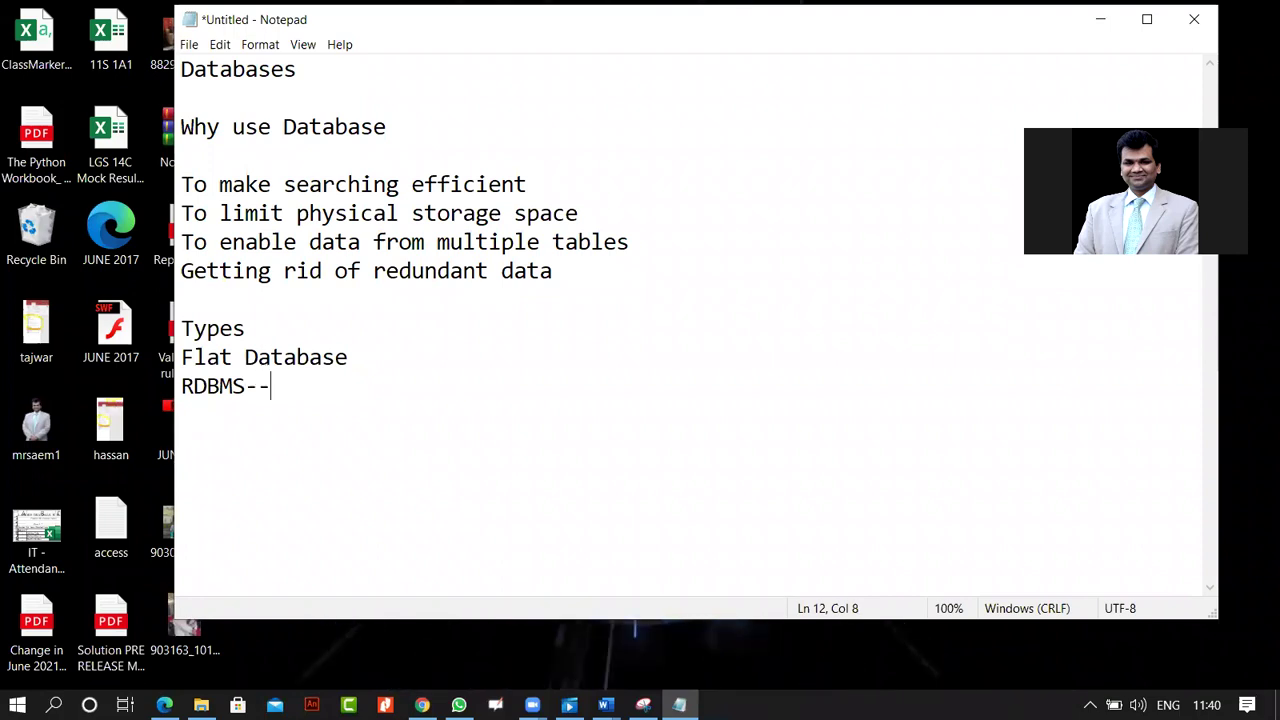
type("Rea")
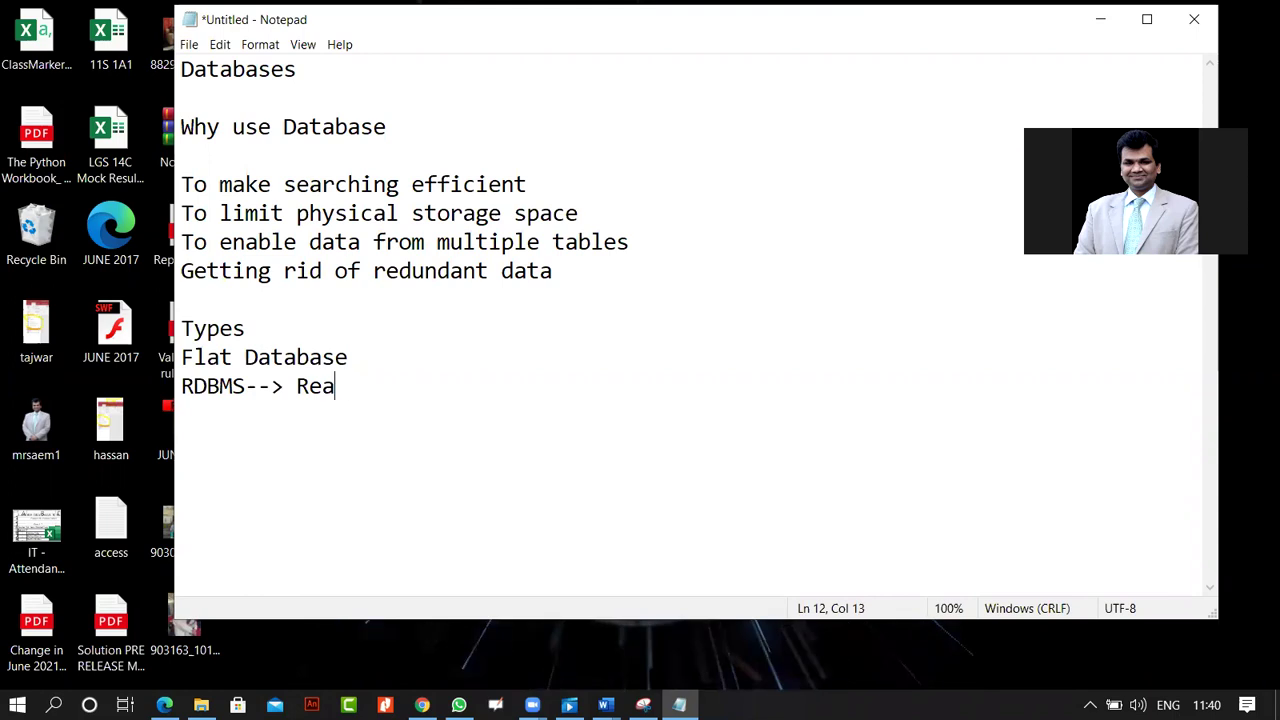
type("ltio")
key("BackSpace")
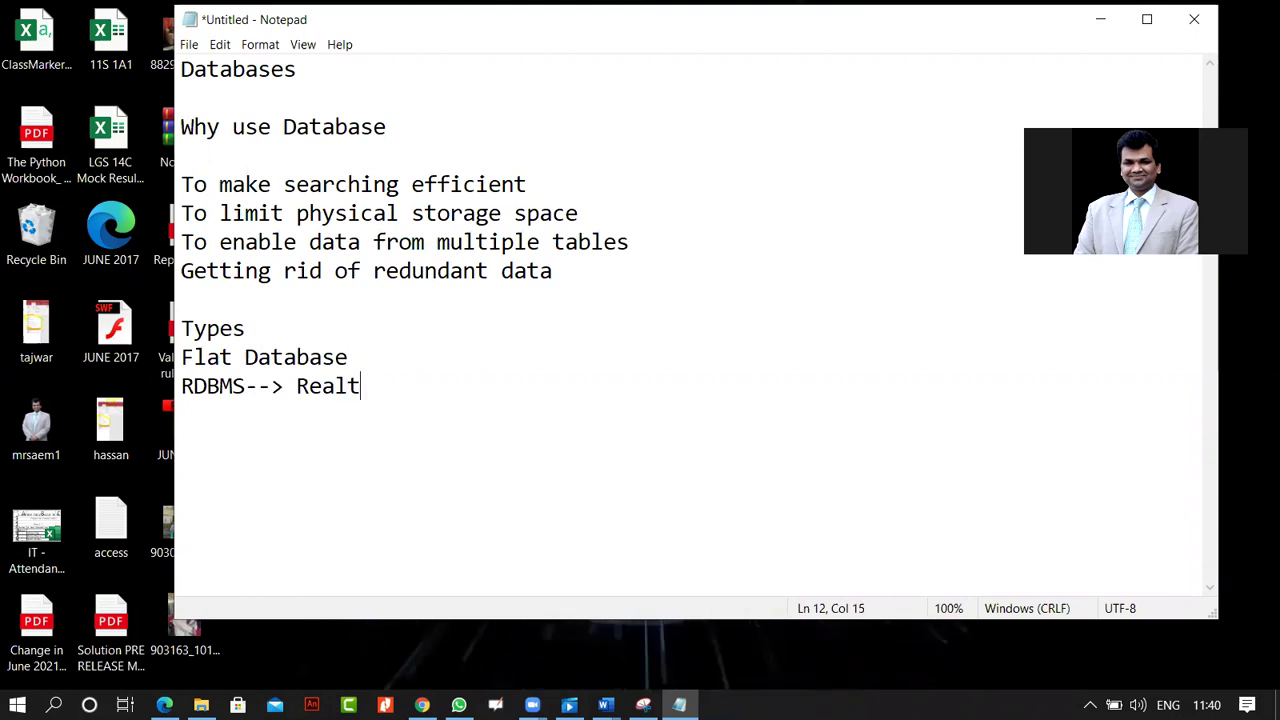
type("ionsh")
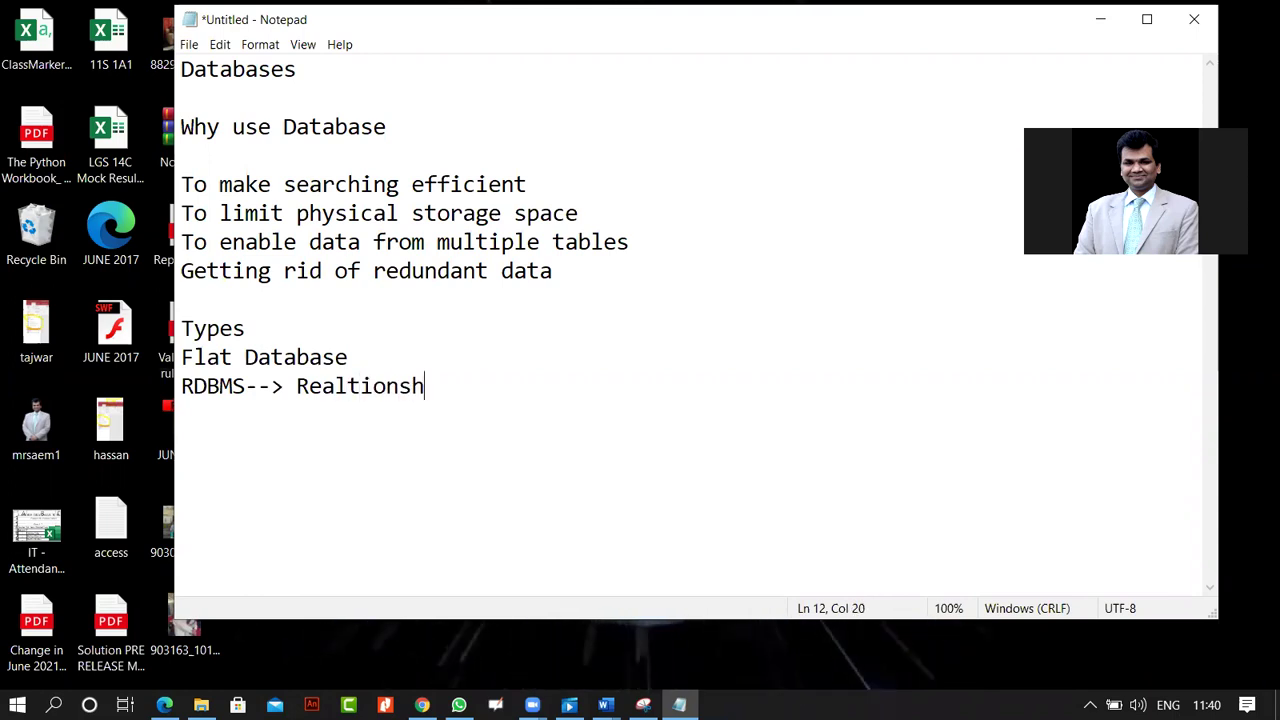
type("ipts")
key("BackSpace")
key("BackSpace")
key("BackSpace")
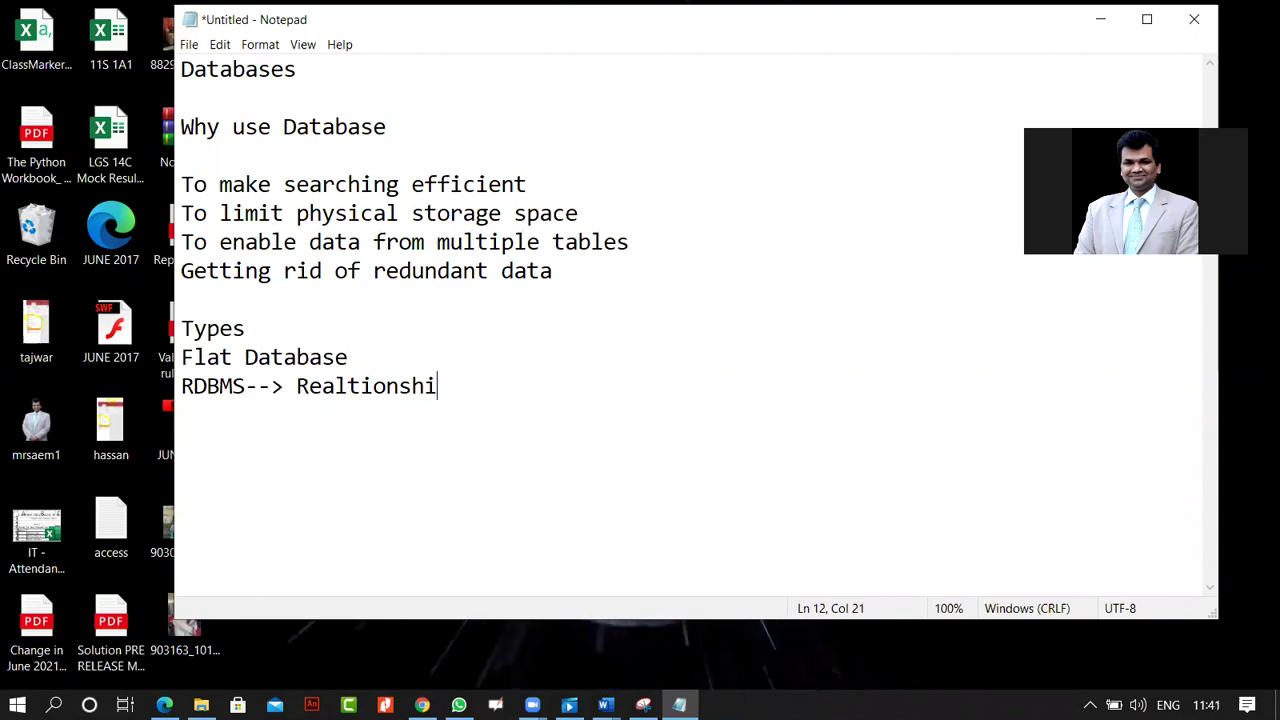
type("ps b")
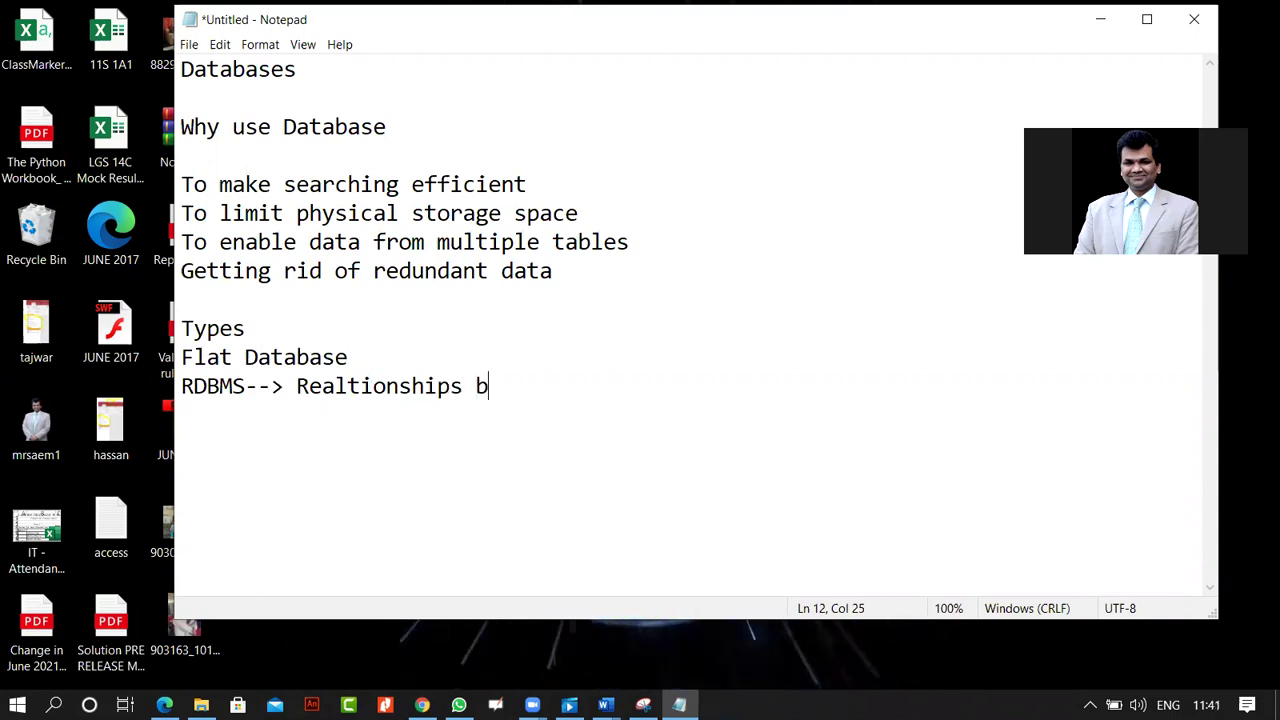
type("etween the")
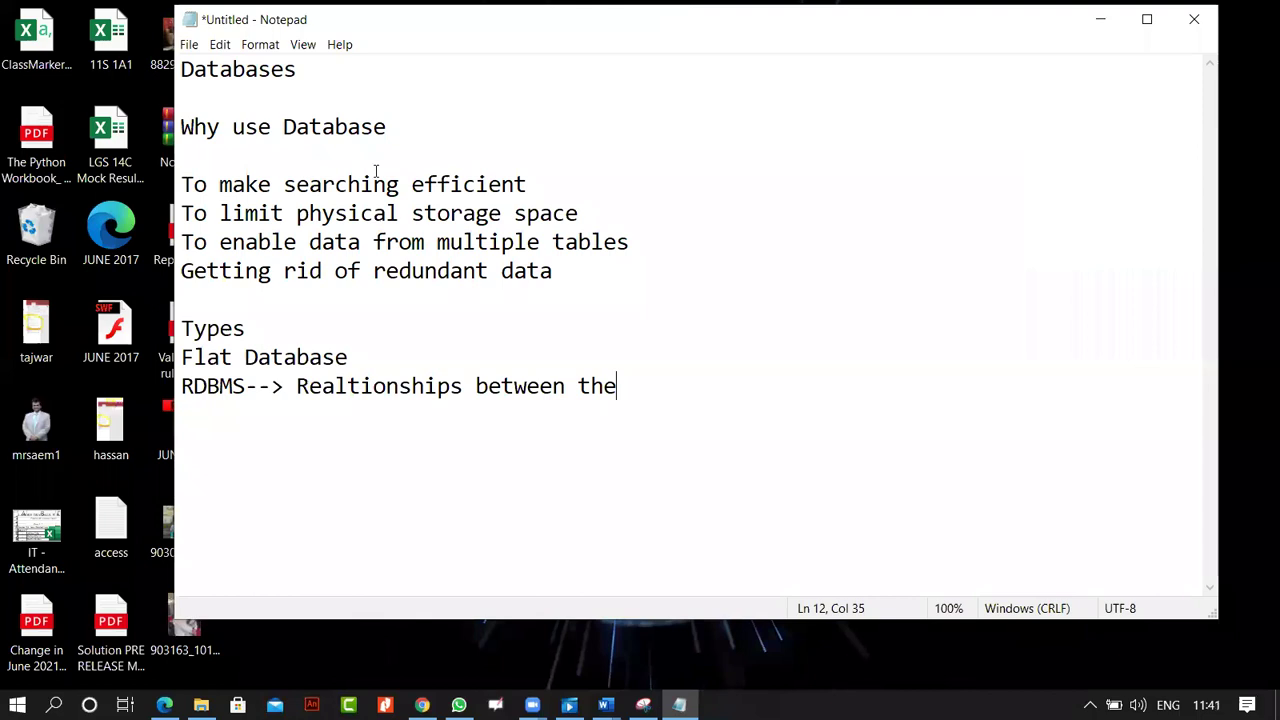
type(" tabe")
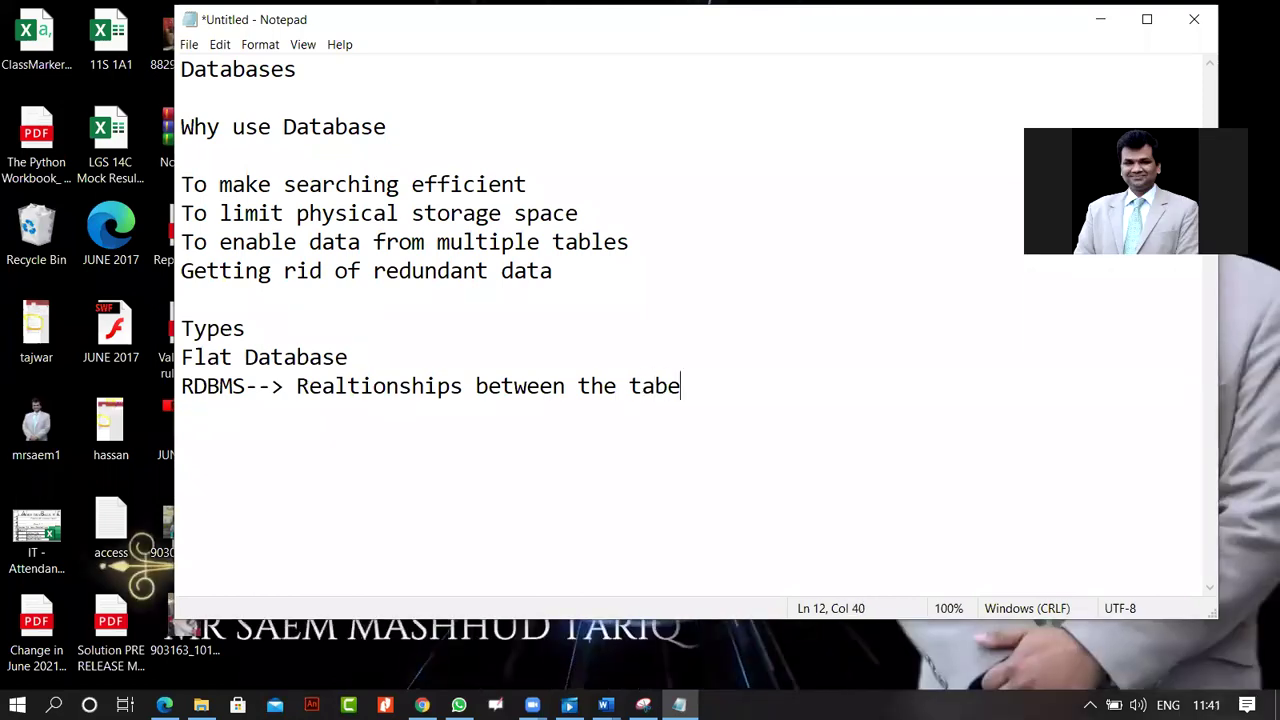
key("BackSpace")
type("le")
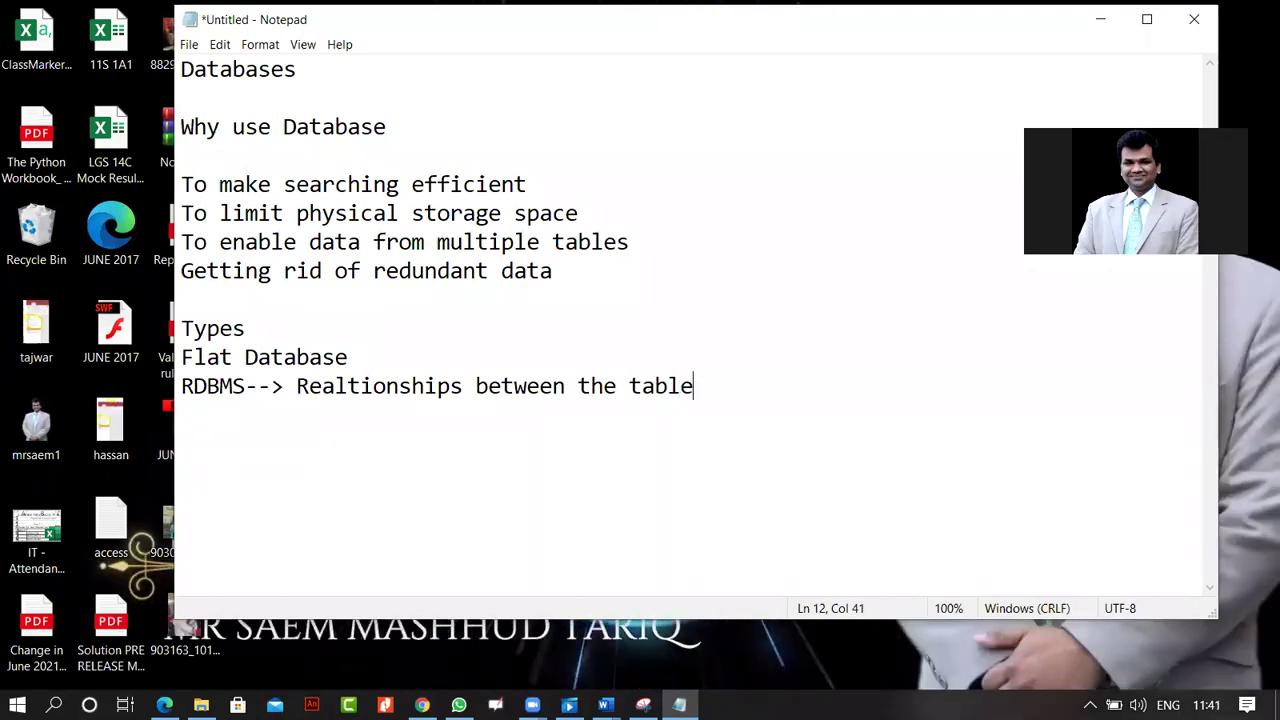
type("s")
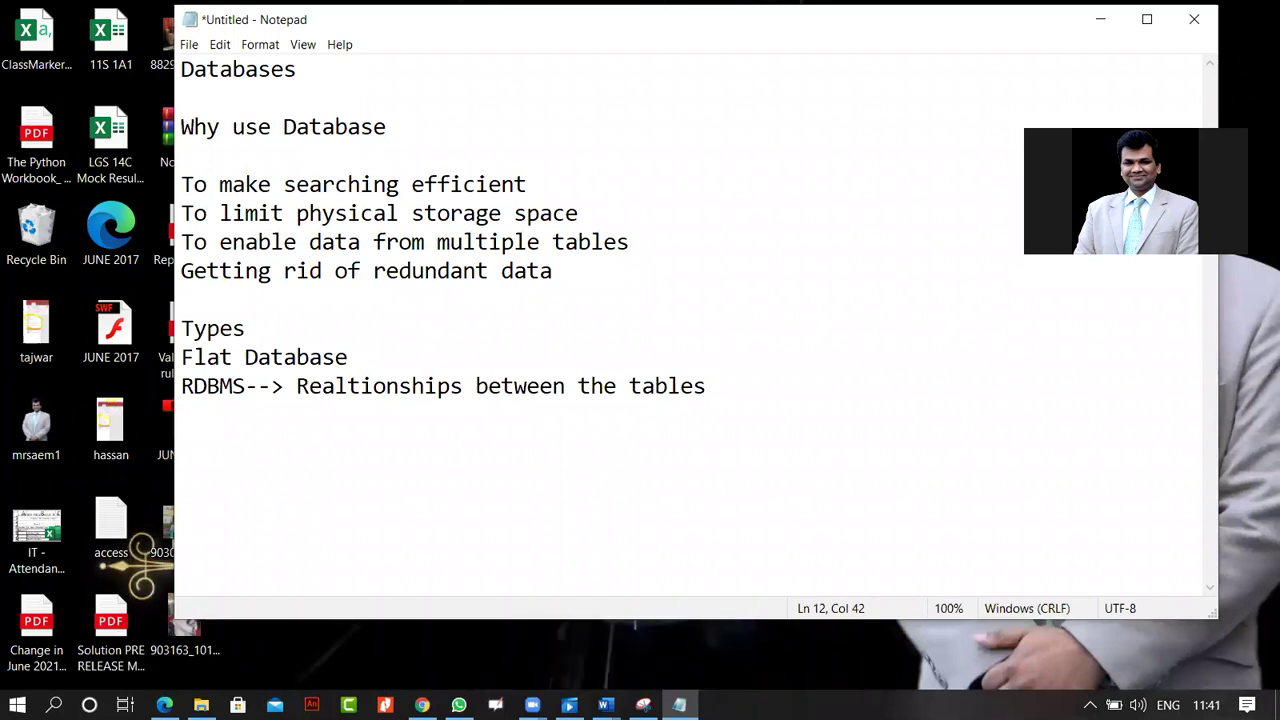
Correct the misspelled 'Realtionships' to 'Relationships'
key("Left")
key("Left")
key("Left")
key("Left")
key("Left")
key("Left")
key("Left")
key("Left")
key("Left")
key("Left")
key("Left")
key("Left")
key("Left")
key("Left")
key("Left")
key("Left")
key("Left")
key("Left")
key("Left")
key("Left")
key("Left")
key("Left")
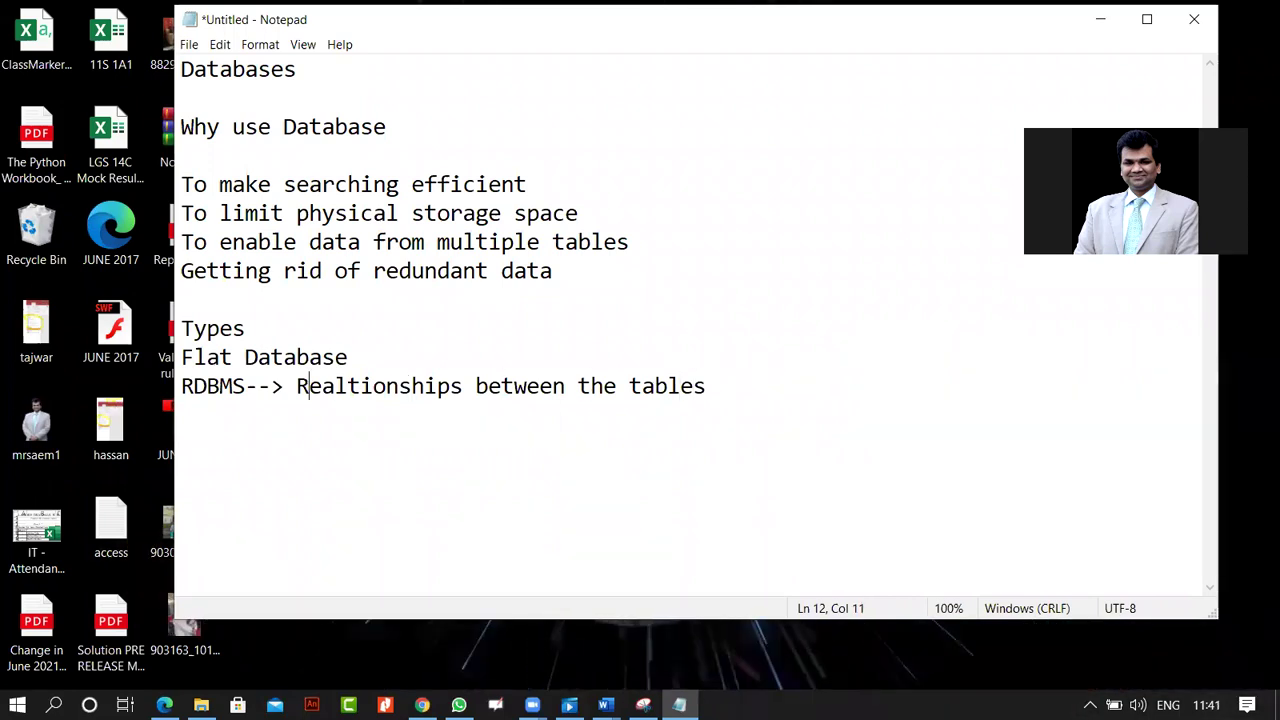
key("Right")
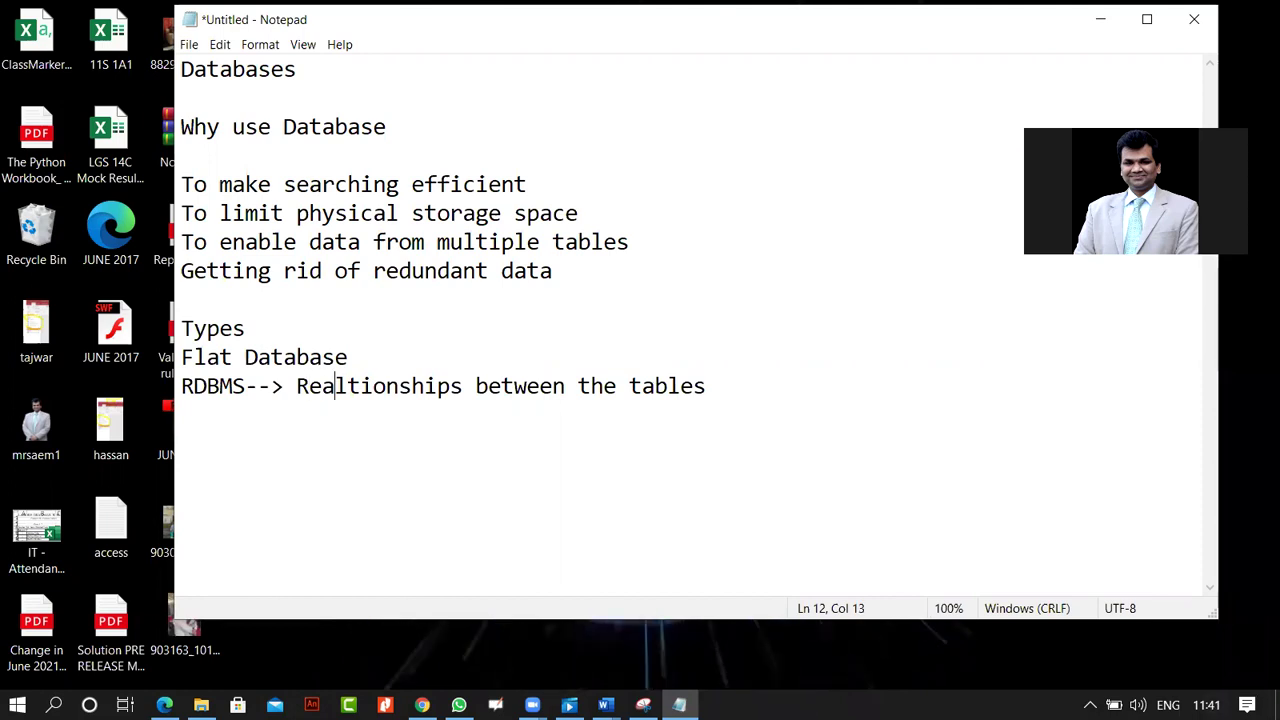
key("Delete")
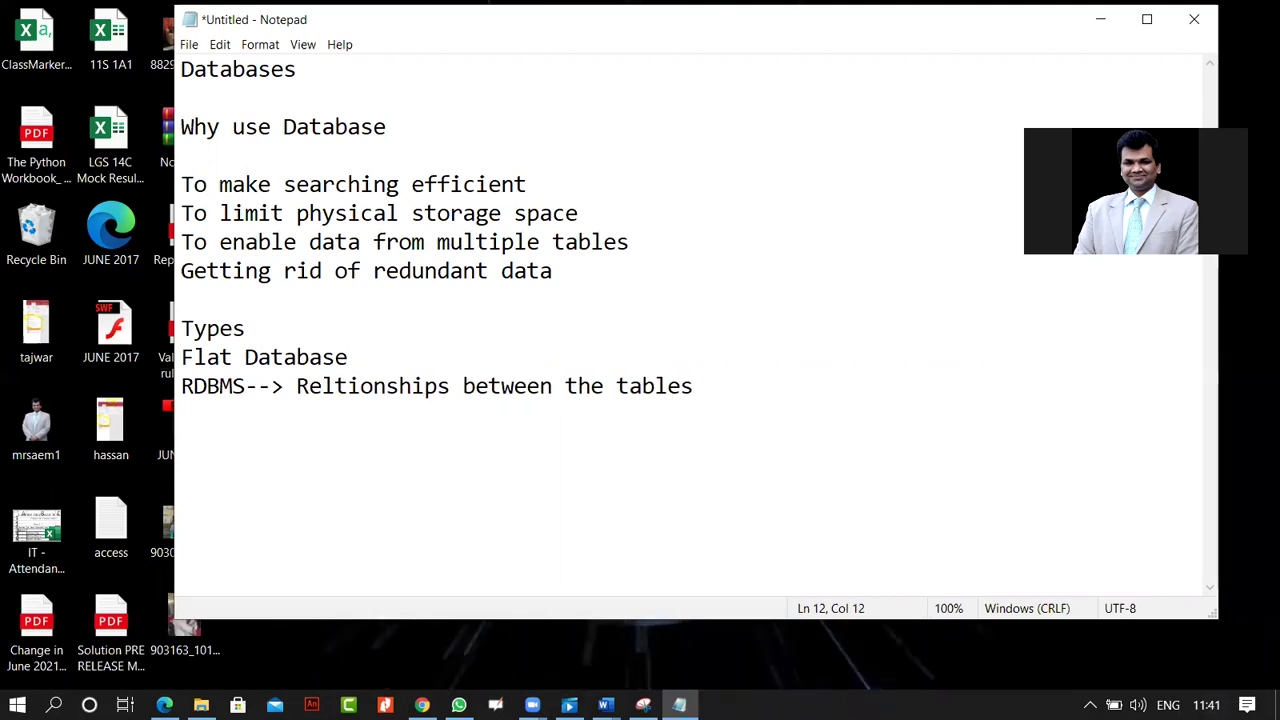
type("a")
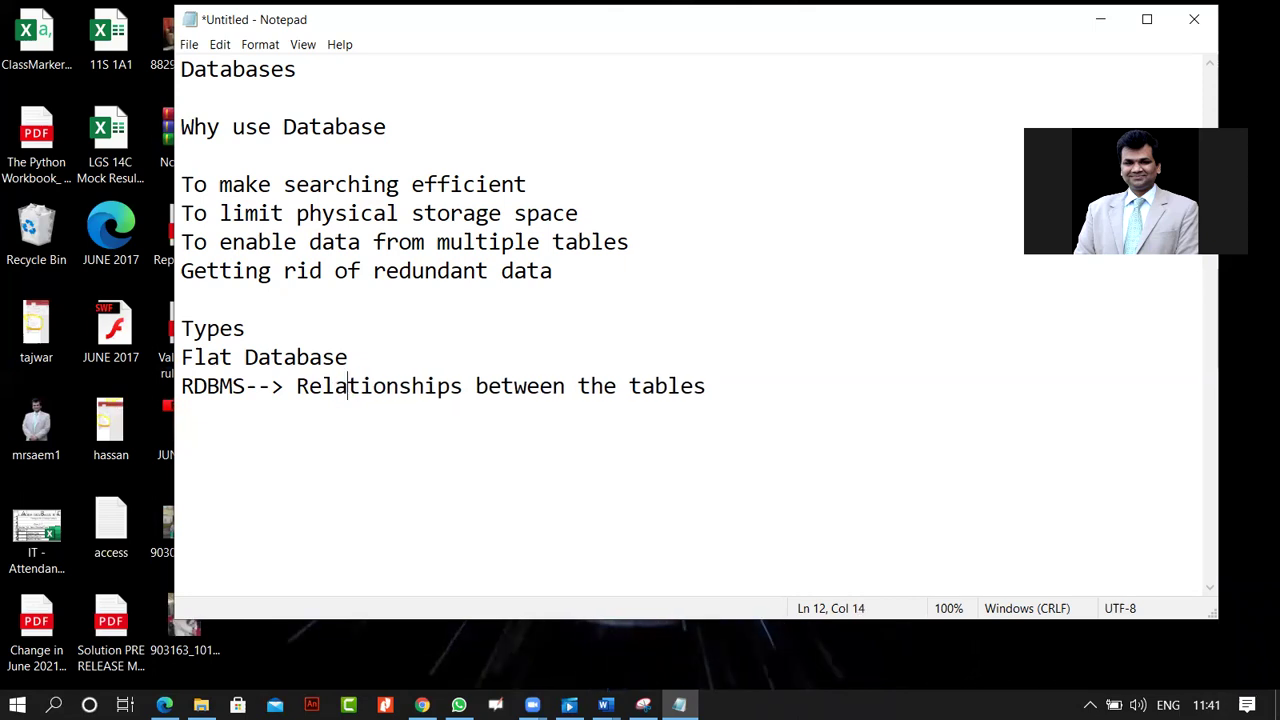
key("Right")
key("Right")
key("Right")
key("Right")
key("Right")
key("Right")
key("Right")
key("Right")
key("Right")
key("Right")
key("Right")
key("Right")
key("Right")
key("Right")
key("Right")
key("Right")
key("Right")
key("Right")
key("Right")
key("Right")
key("Right")
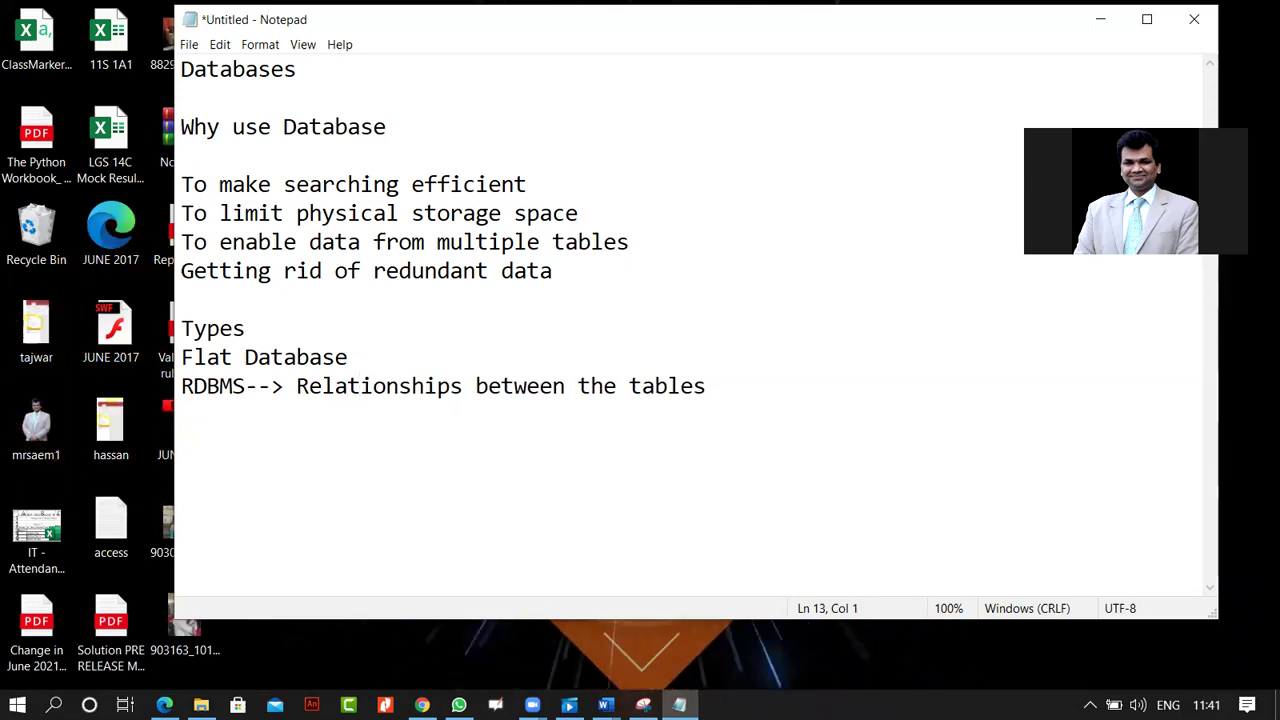
Add 'Hyperlink' below the RDBMS line, highlighting Relationships and RDBMS while explaining
type("Hy")
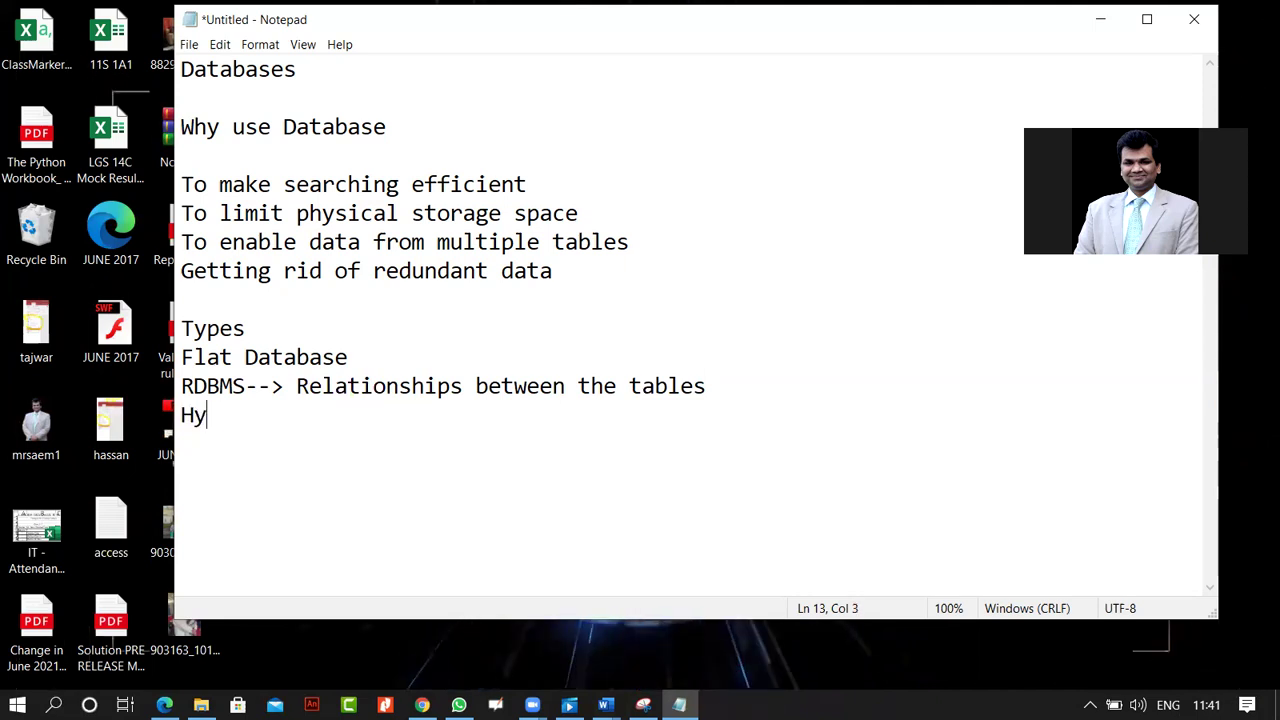
type("perlink")
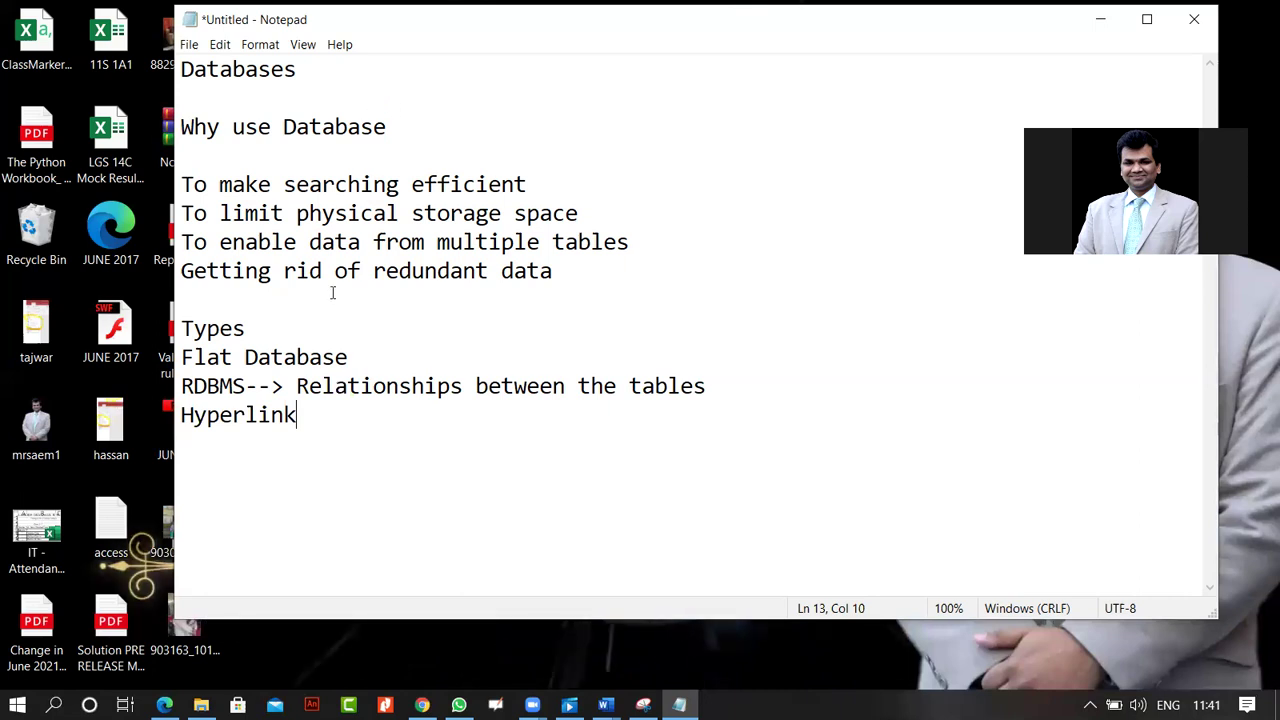
left_click_drag(309, 386, 320, 405)
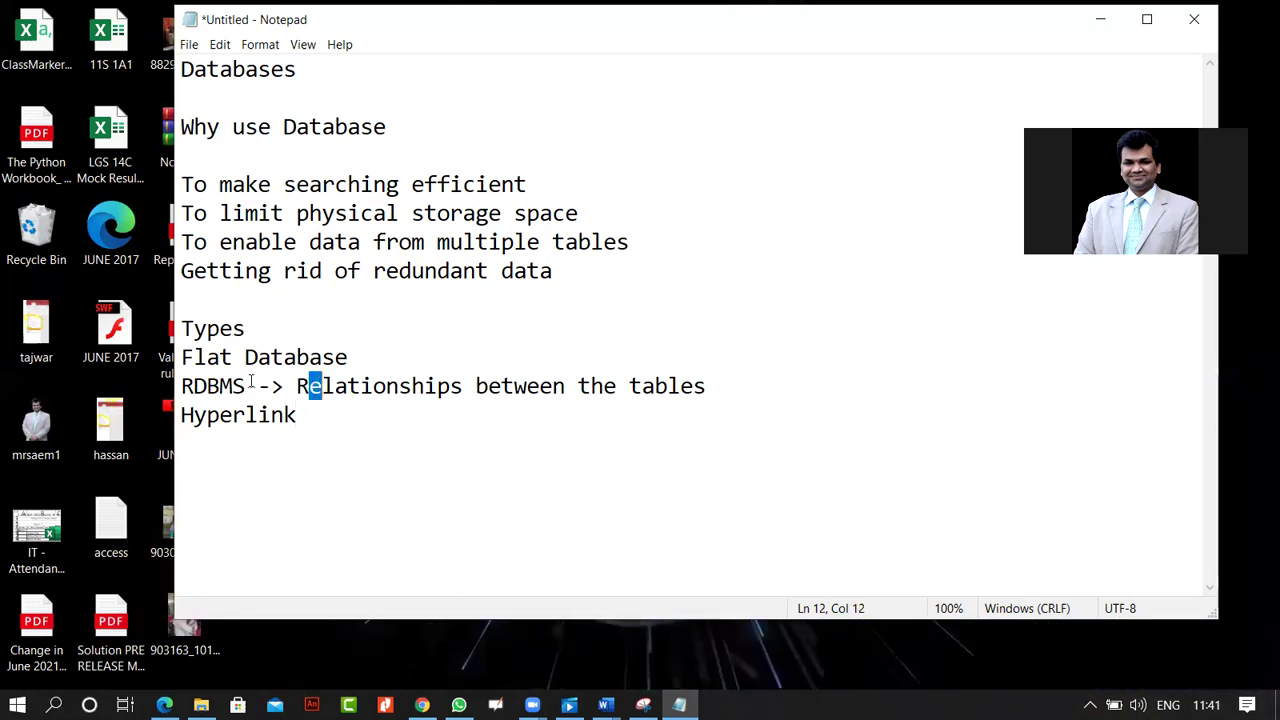
left_click_drag(246, 386, 181, 386)
left_click(407, 386)
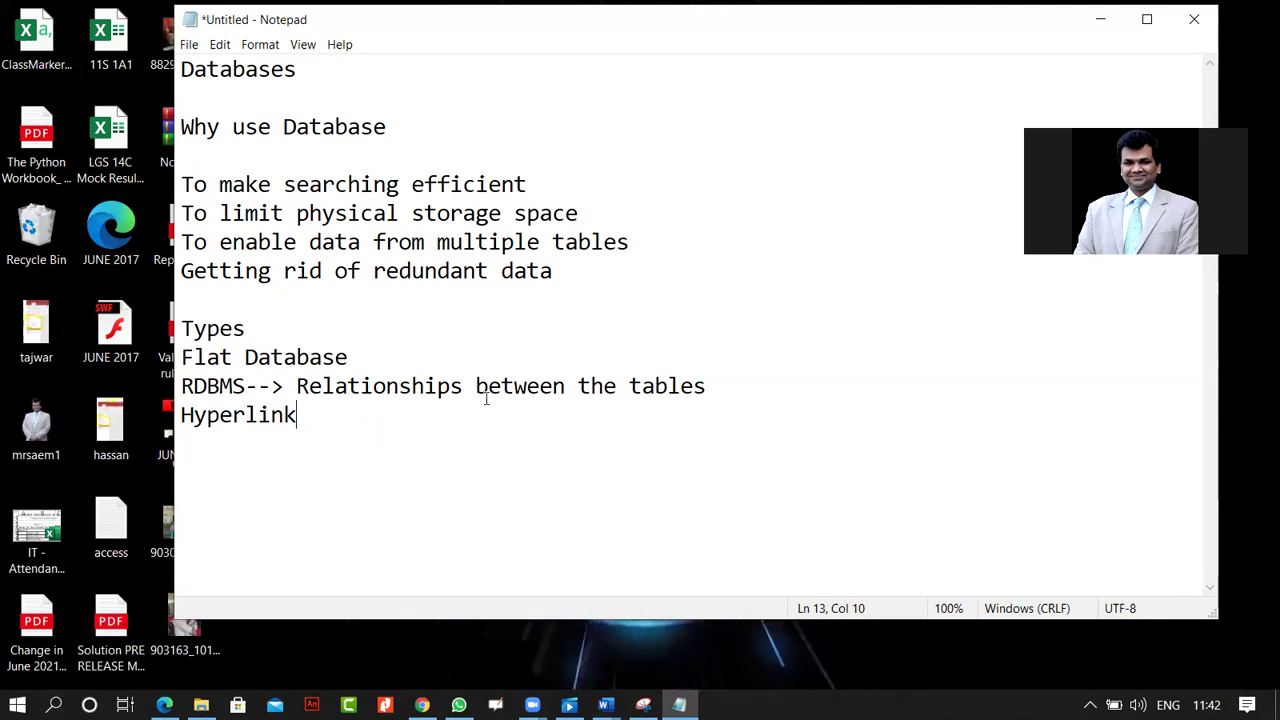
Open the DeskTop March 2021 folder full-screen and look inside 9626_s20_sf_04's source files
left_click(1101, 23)
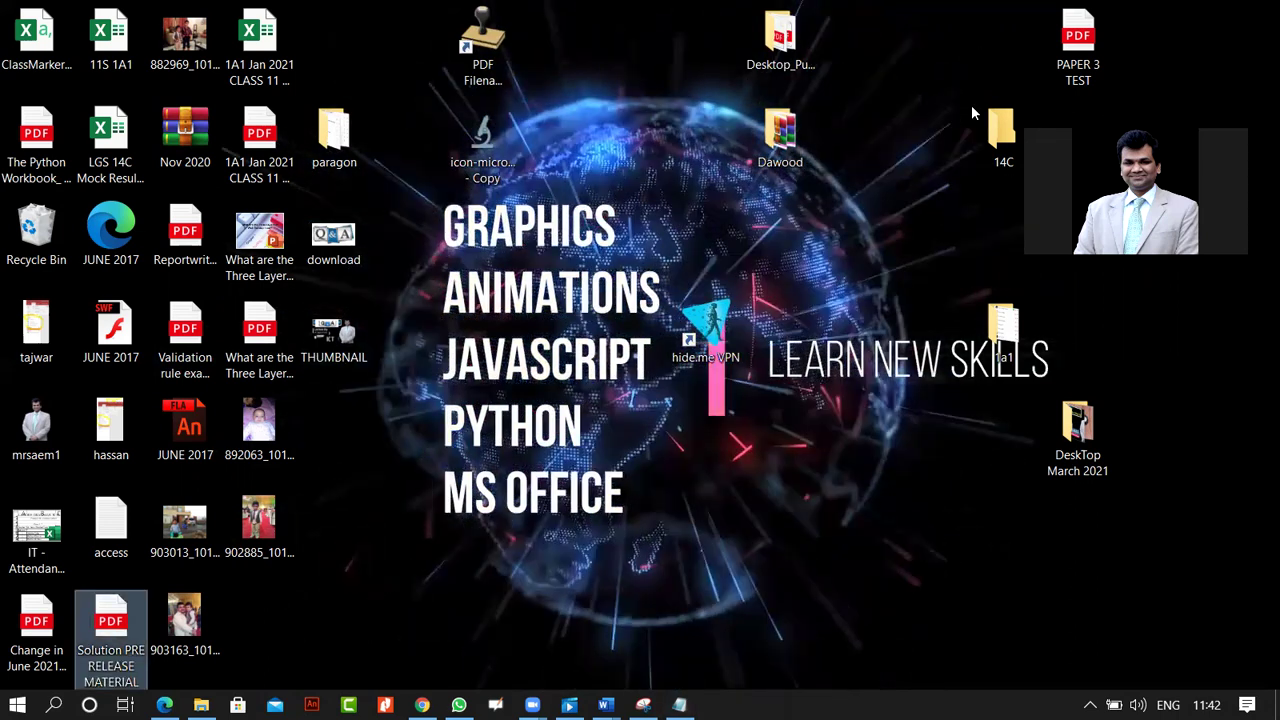
left_click(955, 176)
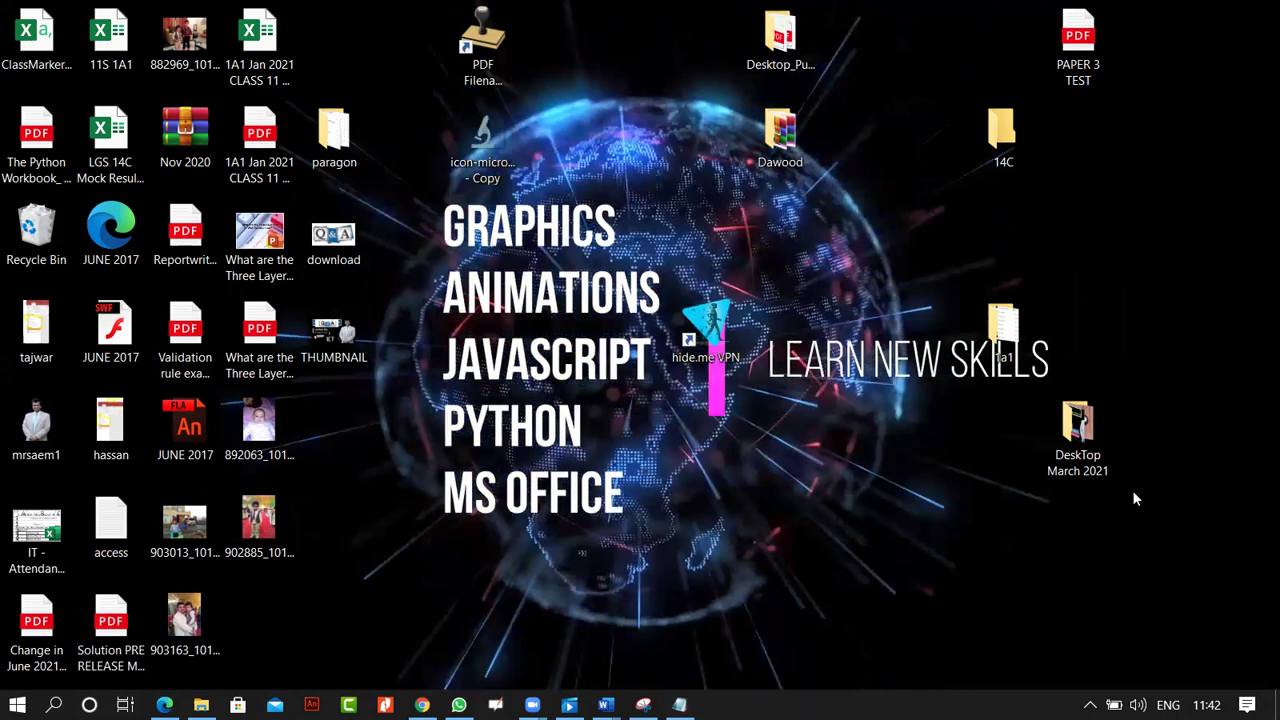
double_click(1078, 455)
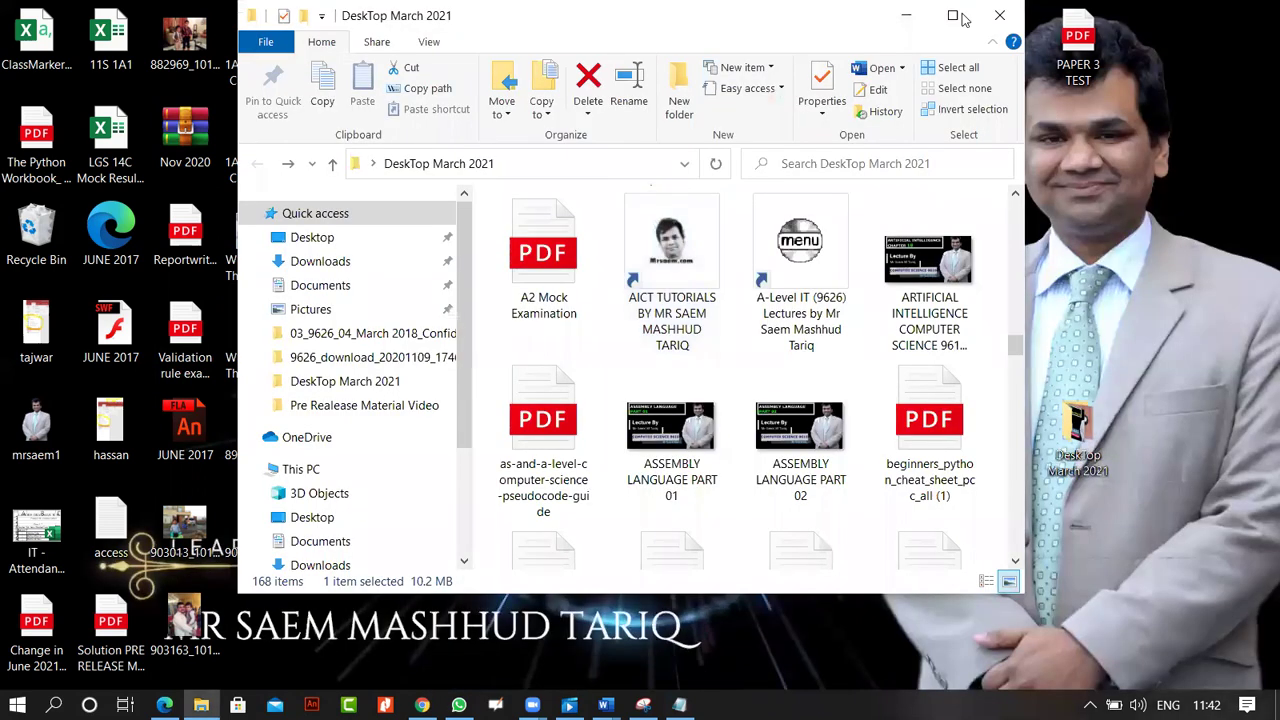
key("super+Up")
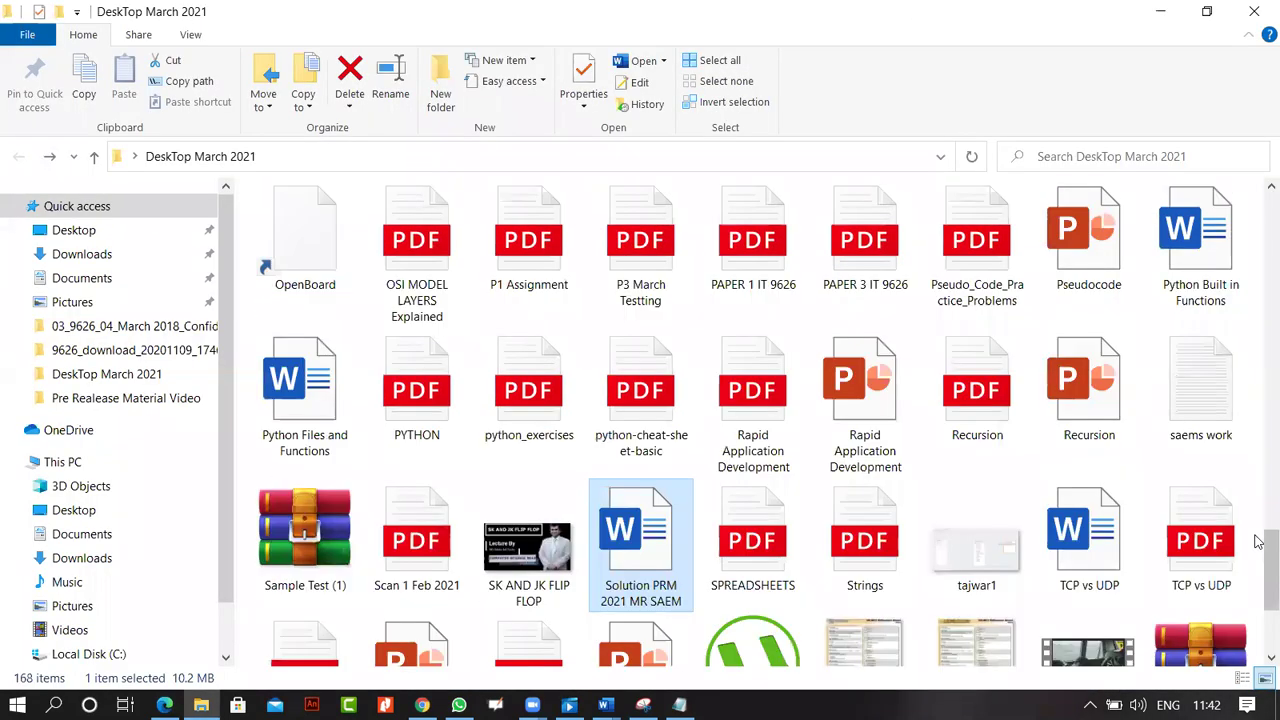
scroll(1255, 540, "up", 15)
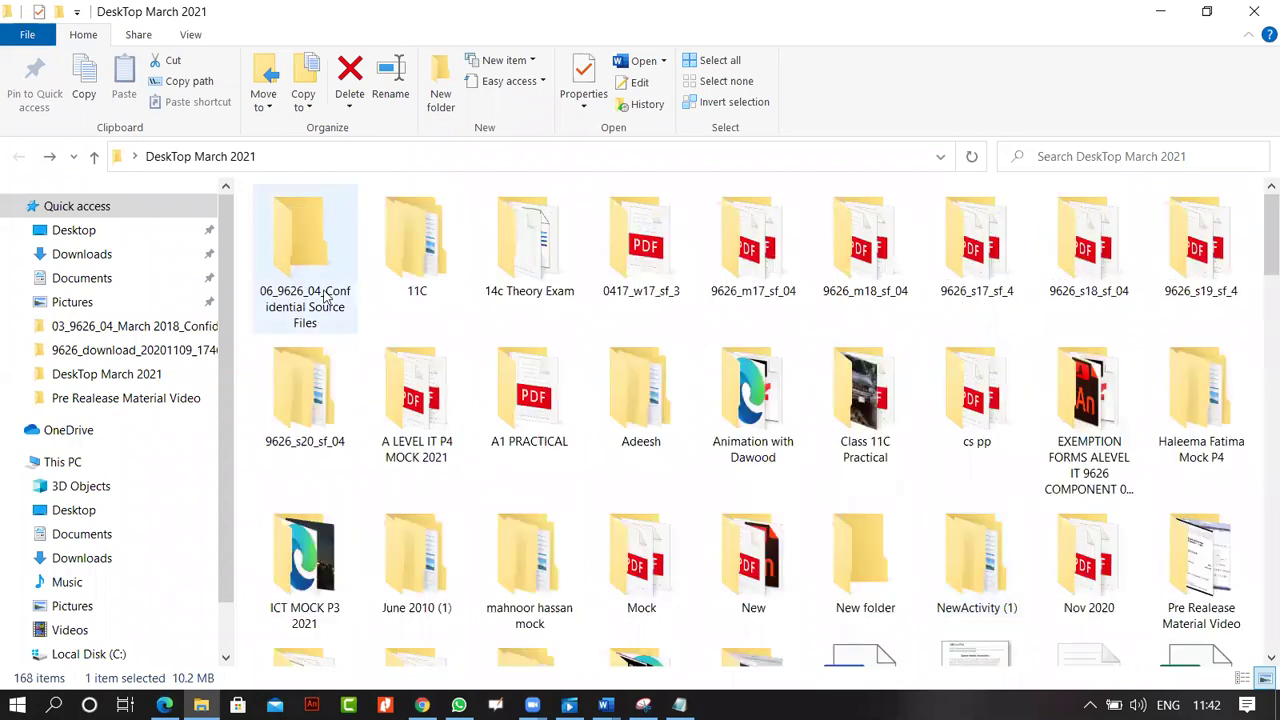
double_click(322, 383)
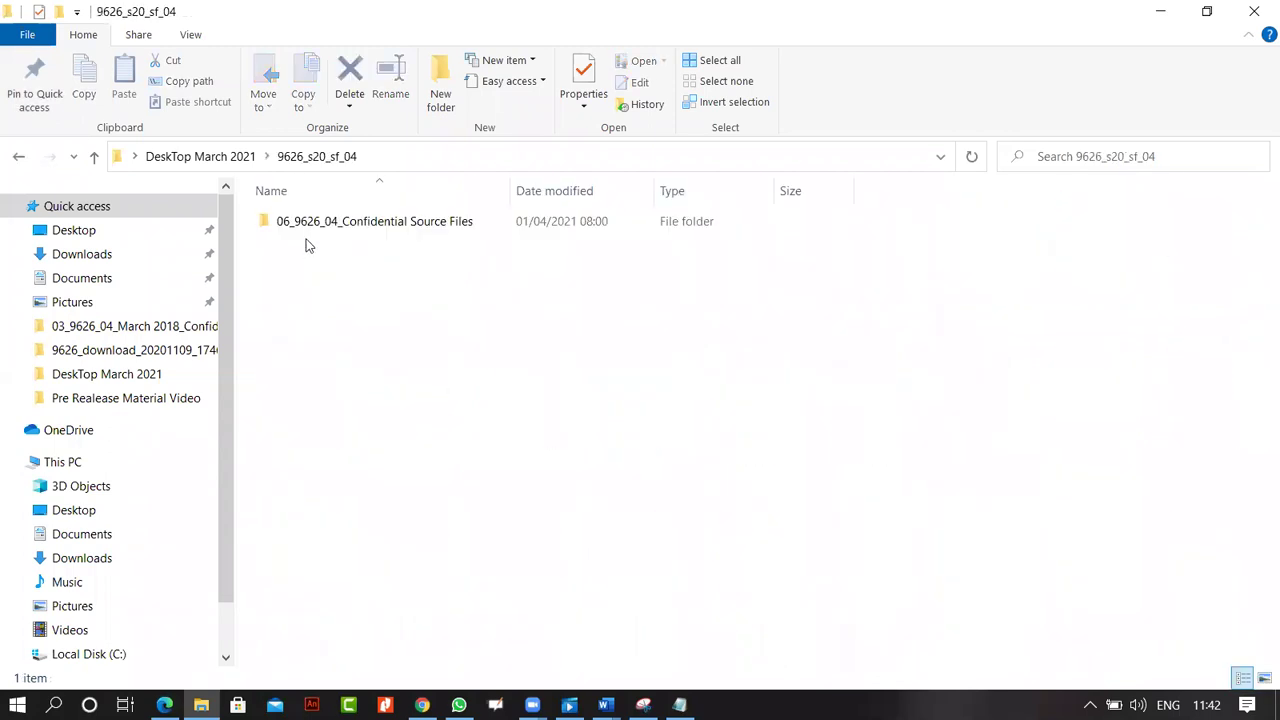
double_click(308, 226)
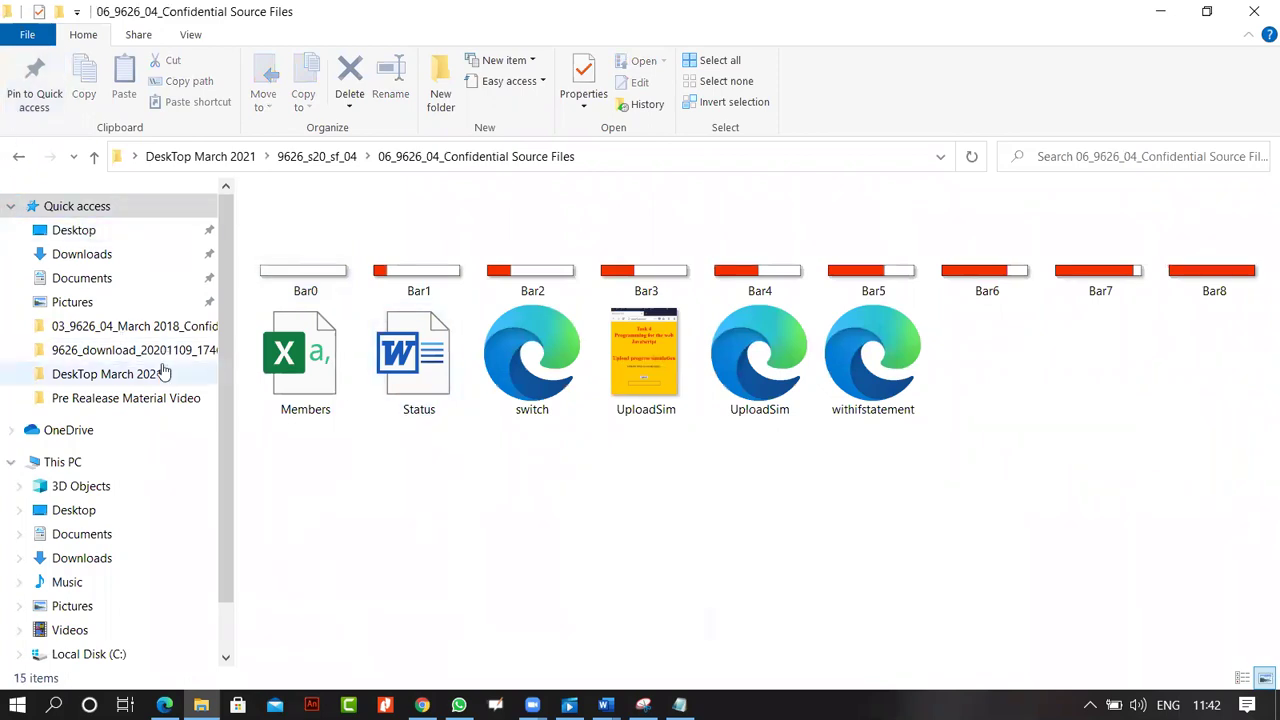
left_click(20, 162)
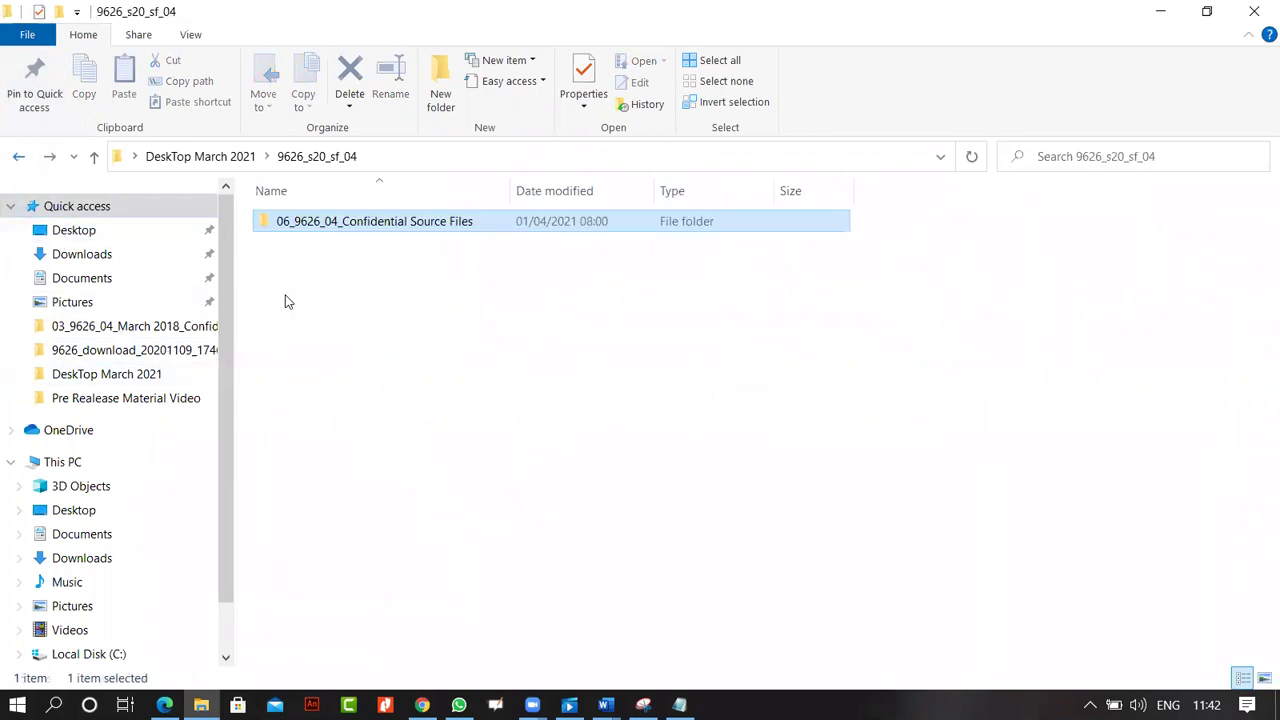
key("alt+Left")
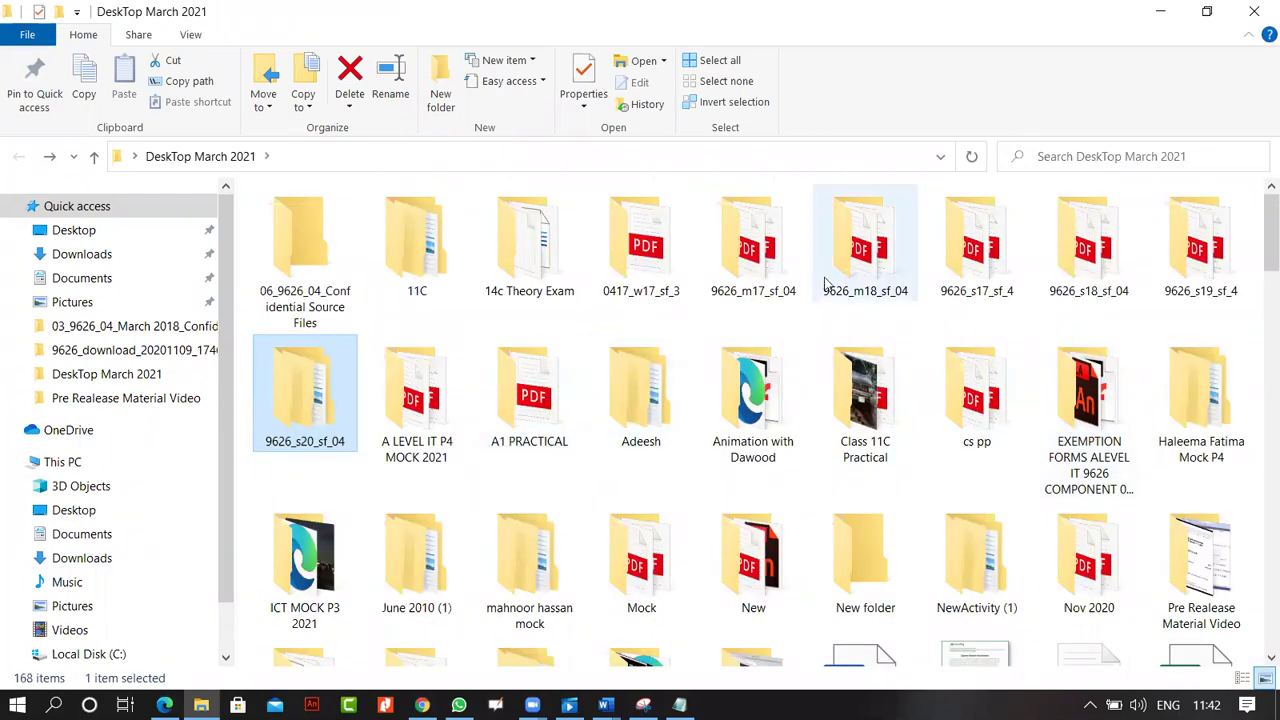
Check 9626_m17_sf_04, then open customers from 9626_m18_sf_04's March 2018 Confidential Source Files
double_click(771, 267)
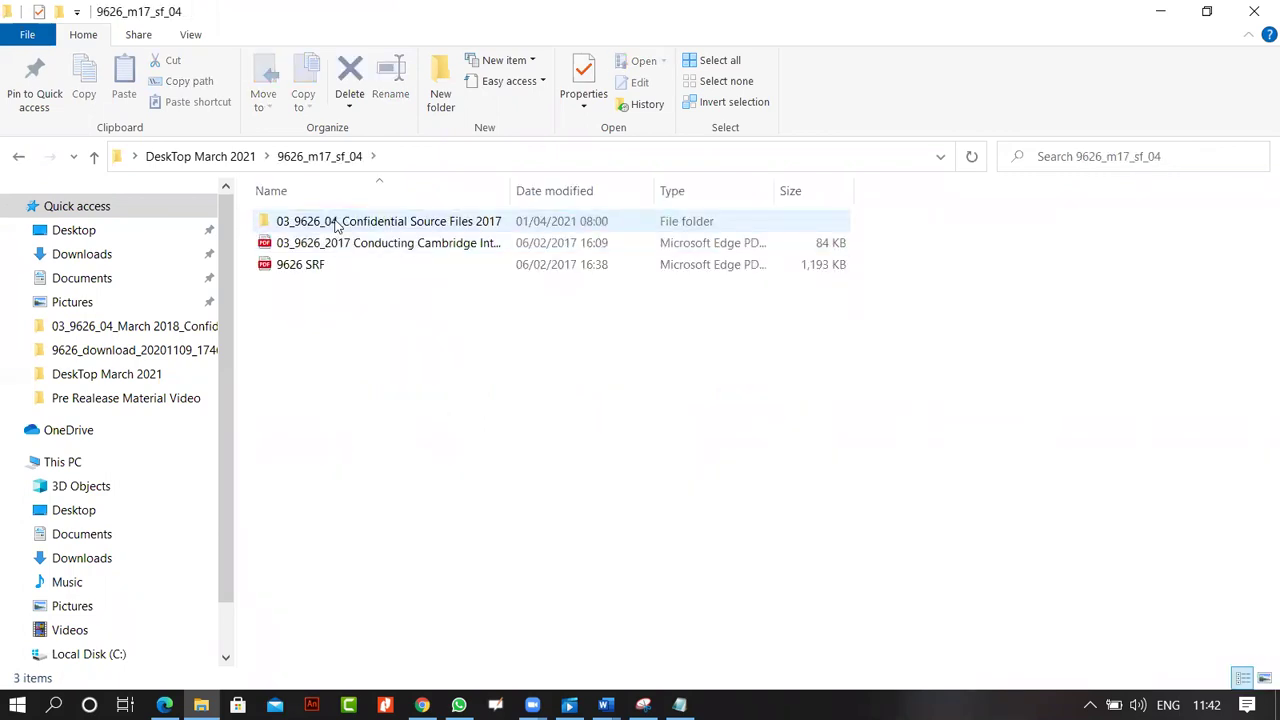
double_click(337, 222)
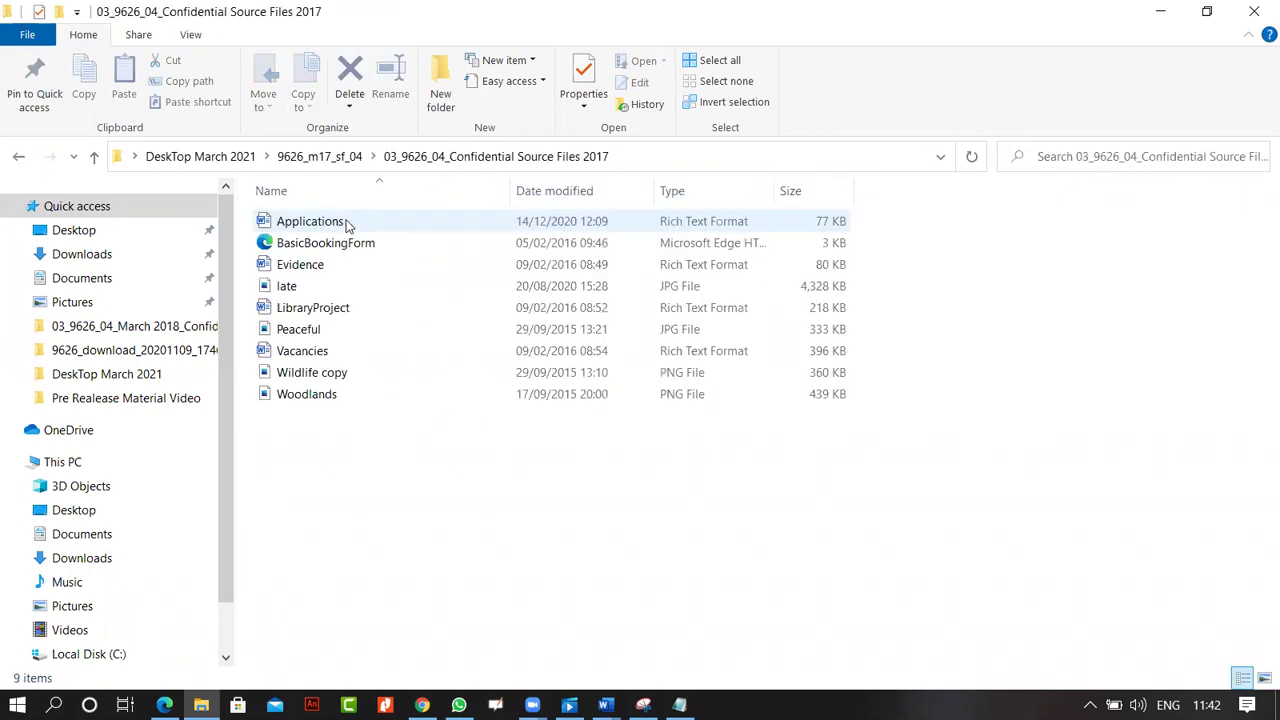
left_click(22, 158)
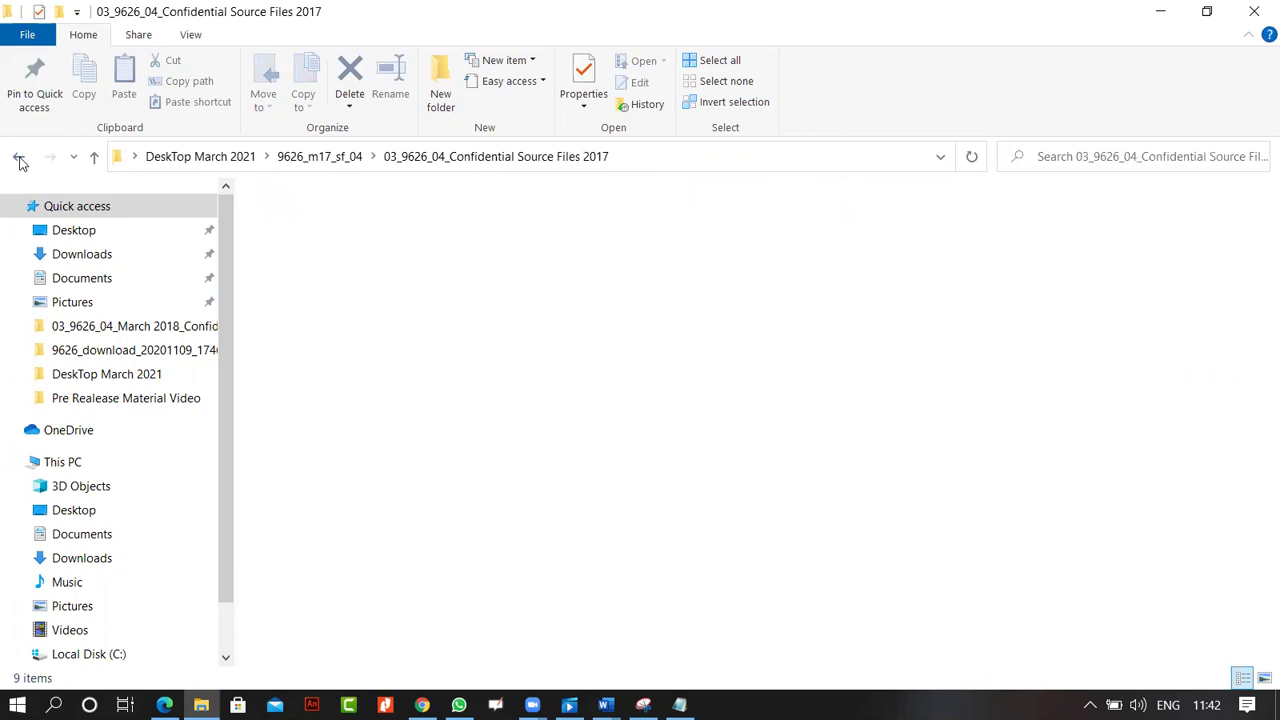
left_click(22, 158)
double_click(832, 258)
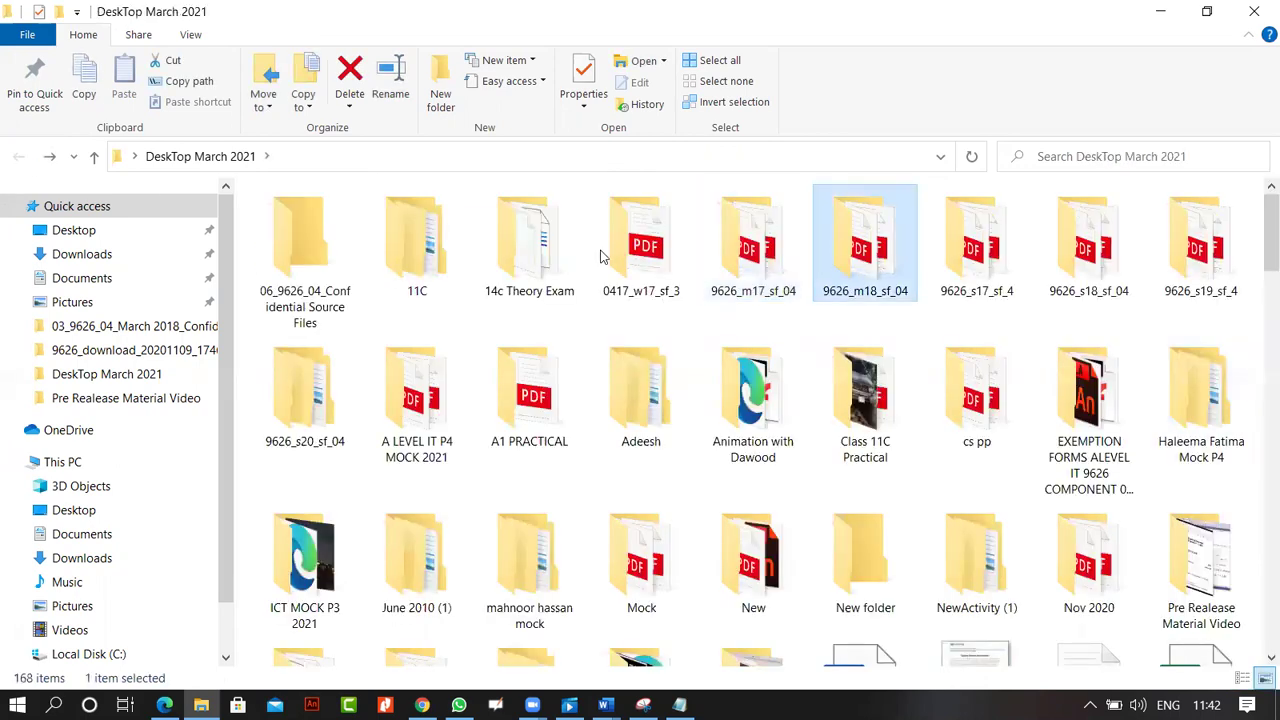
double_click(305, 217)
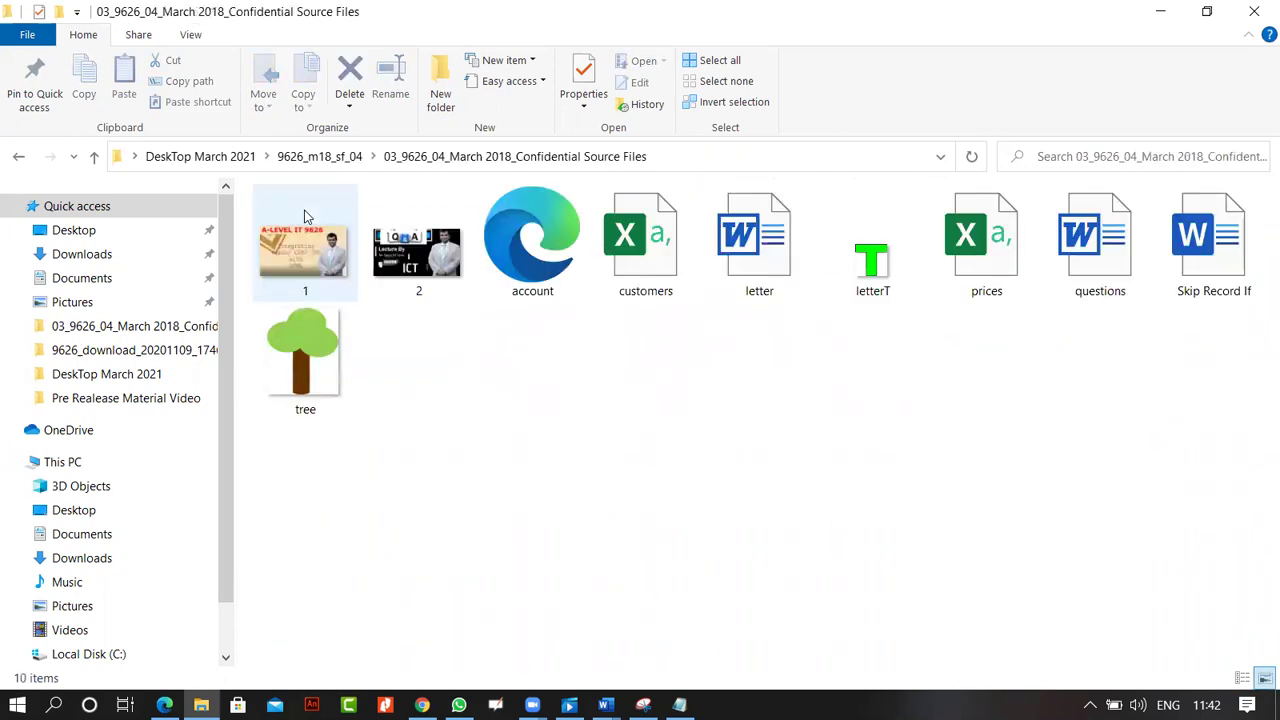
double_click(680, 274)
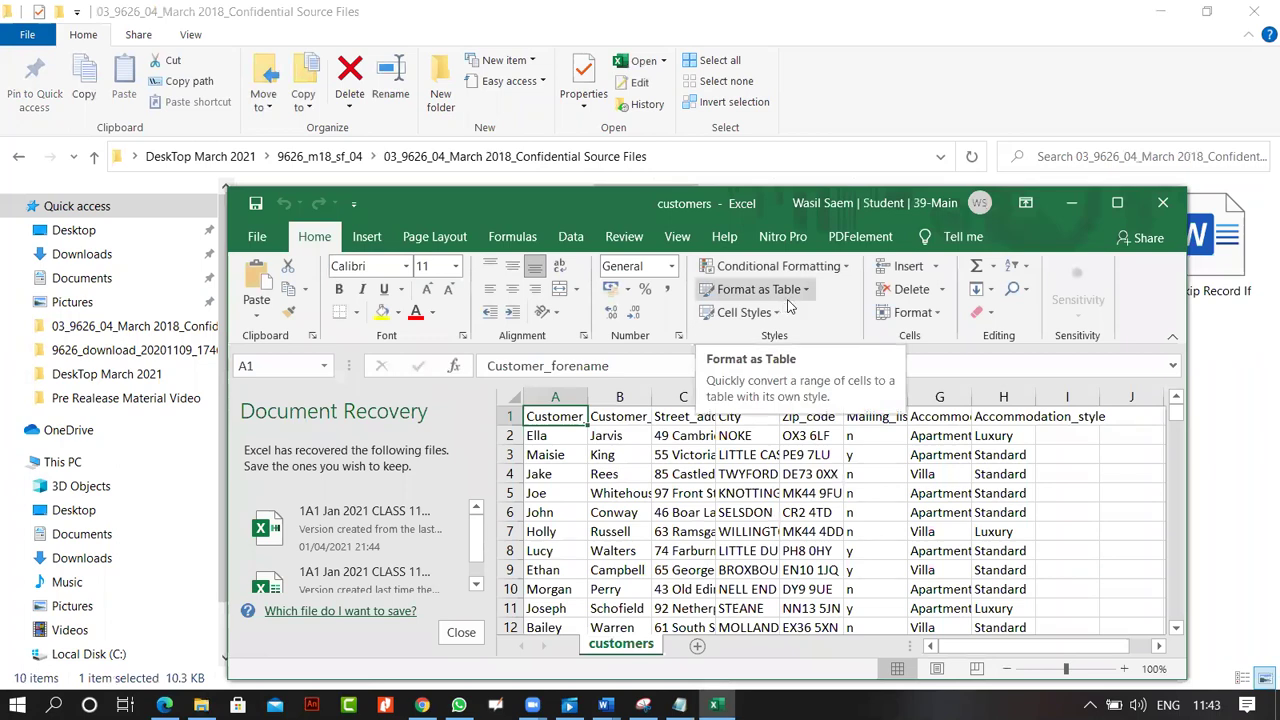
Autofit every column of the customers sheet to its contents
left_click(516, 397)
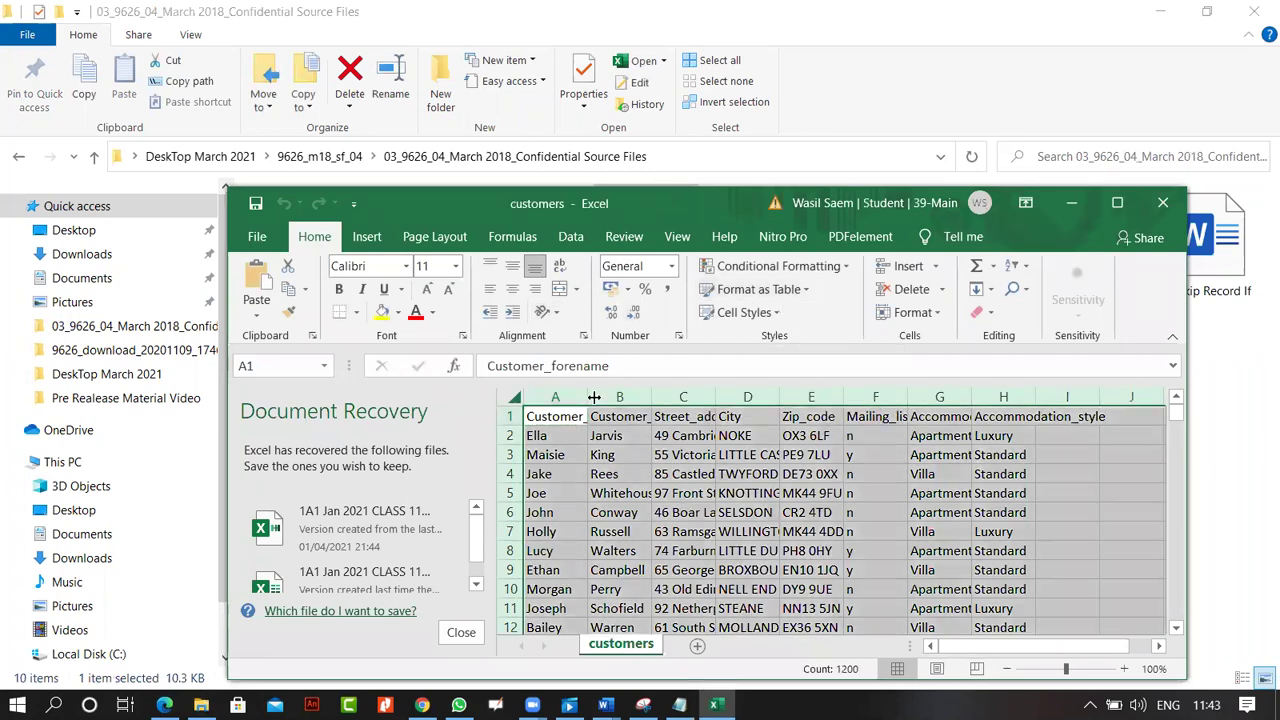
double_click(587, 397)
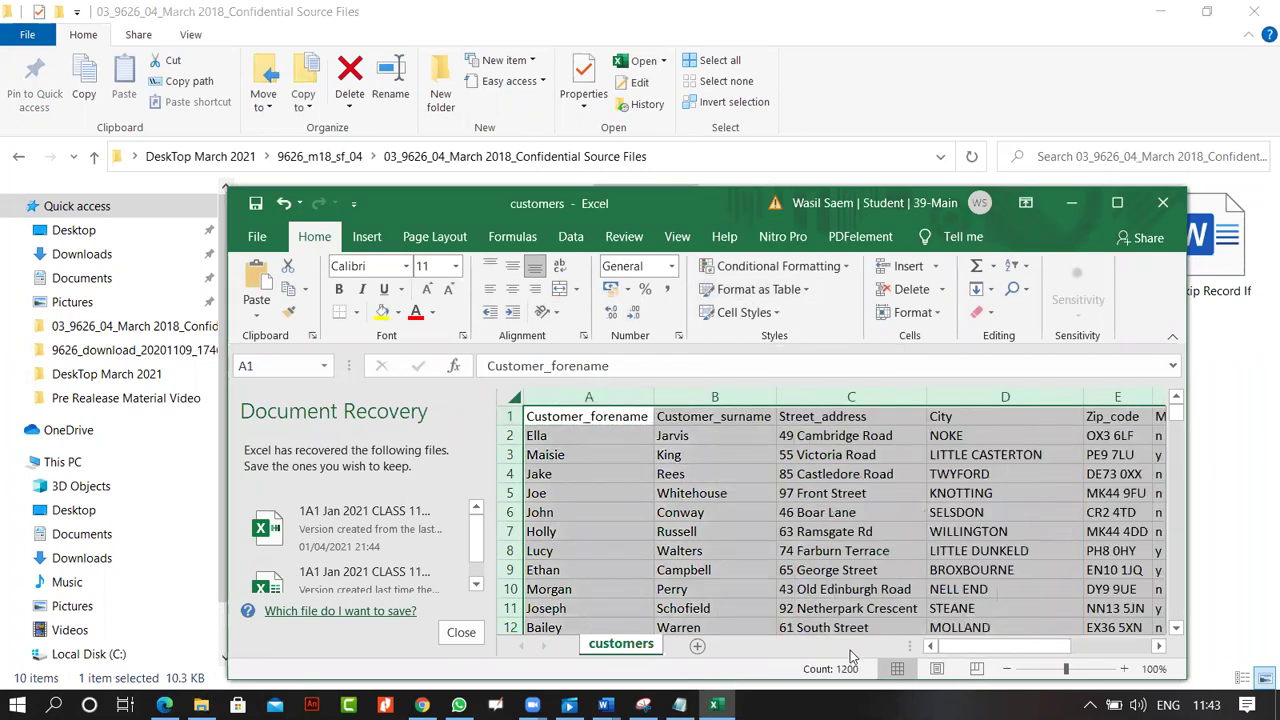
left_click_drag(965, 648, 1050, 648)
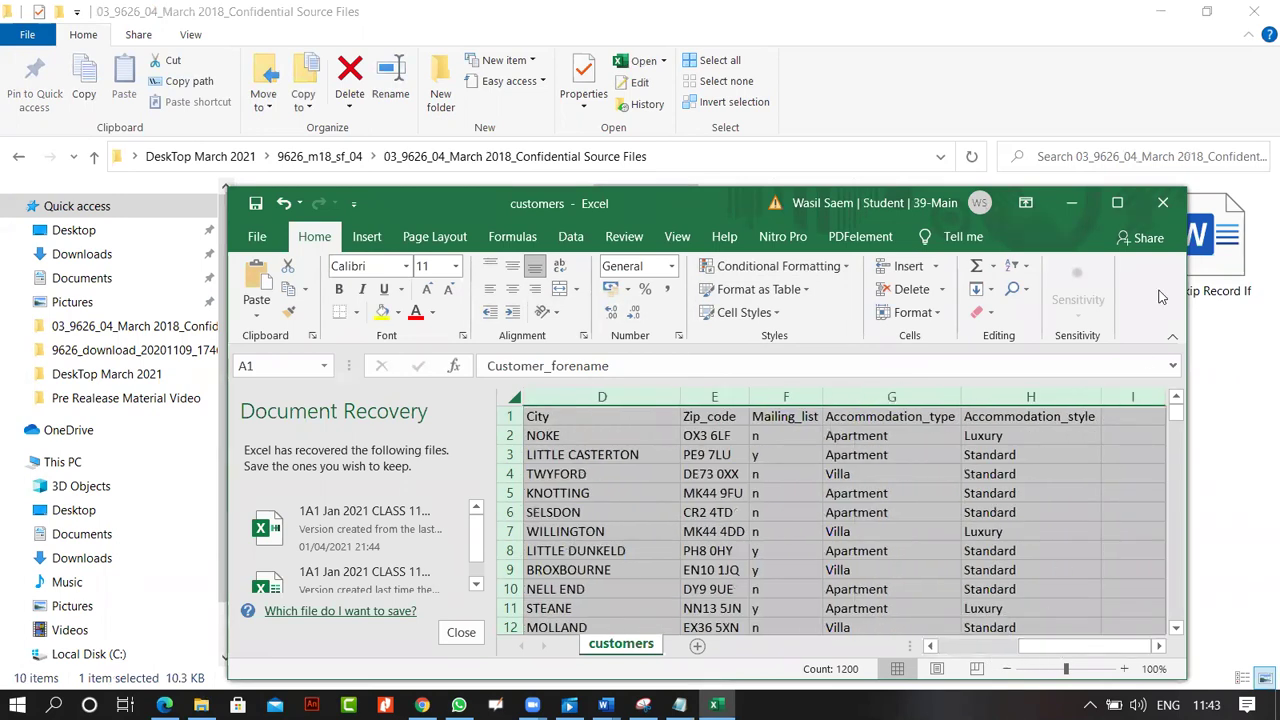
Close customers without saving, dismiss the recovered files, and open the prices workbook
left_click(1163, 206)
left_click(657, 377)
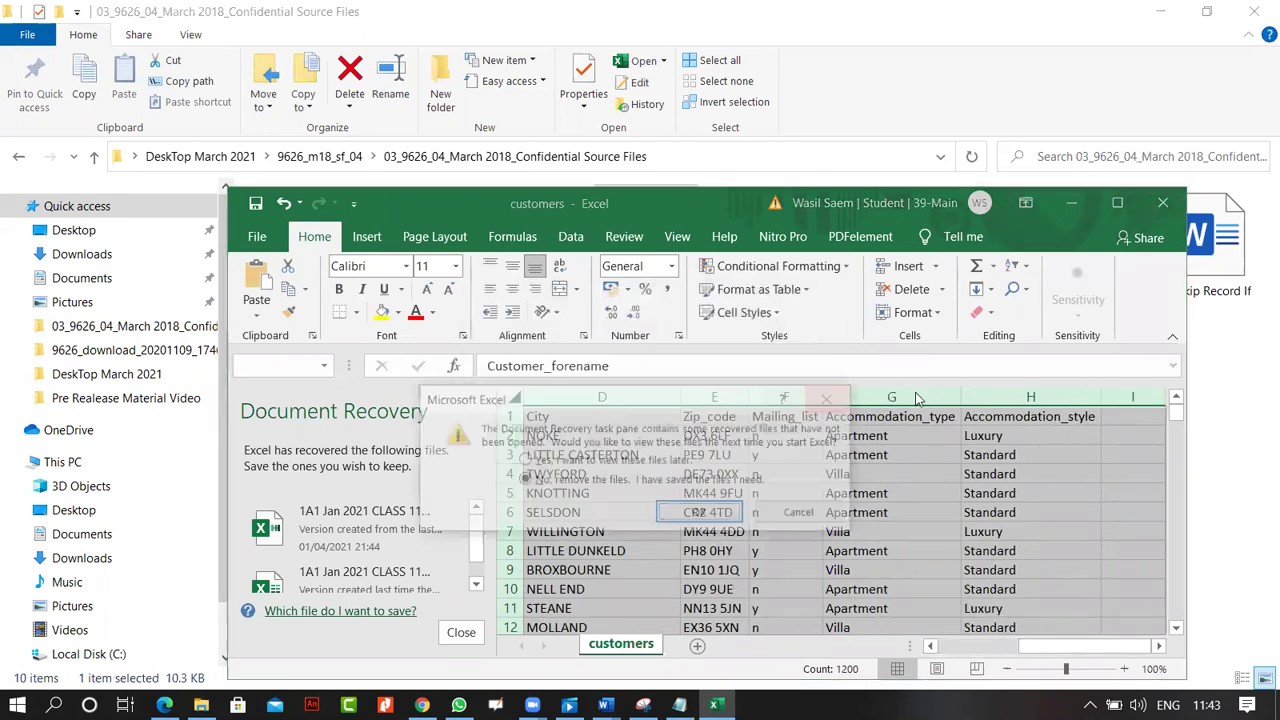
left_click(705, 513)
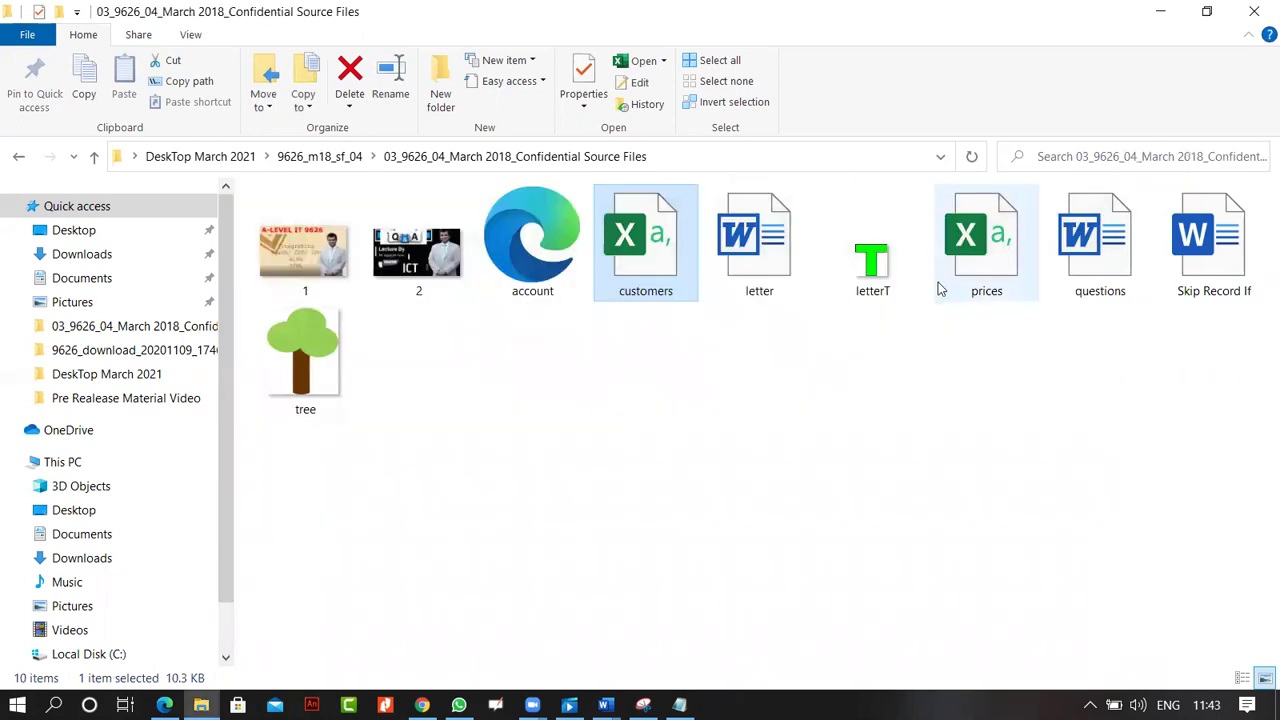
left_click(961, 257)
key("Return")
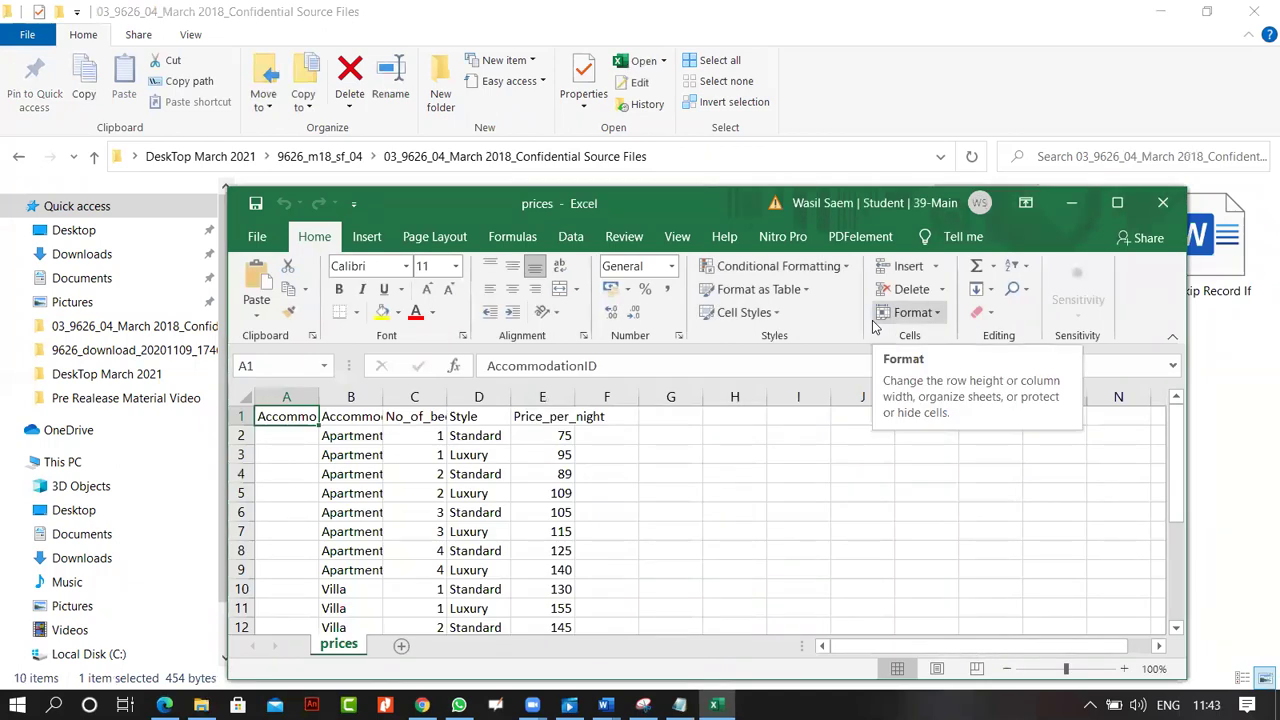
Autofit all columns on the prices sheet, then close the workbook
left_click(243, 398)
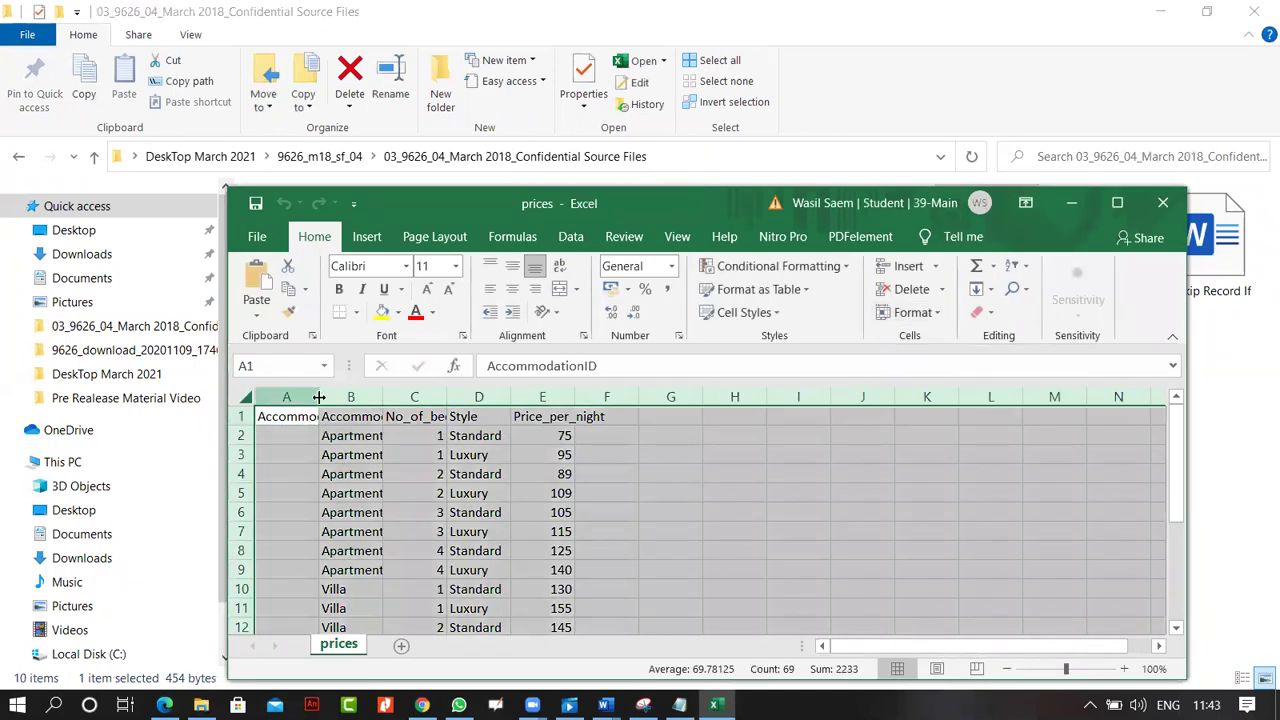
double_click(318, 397)
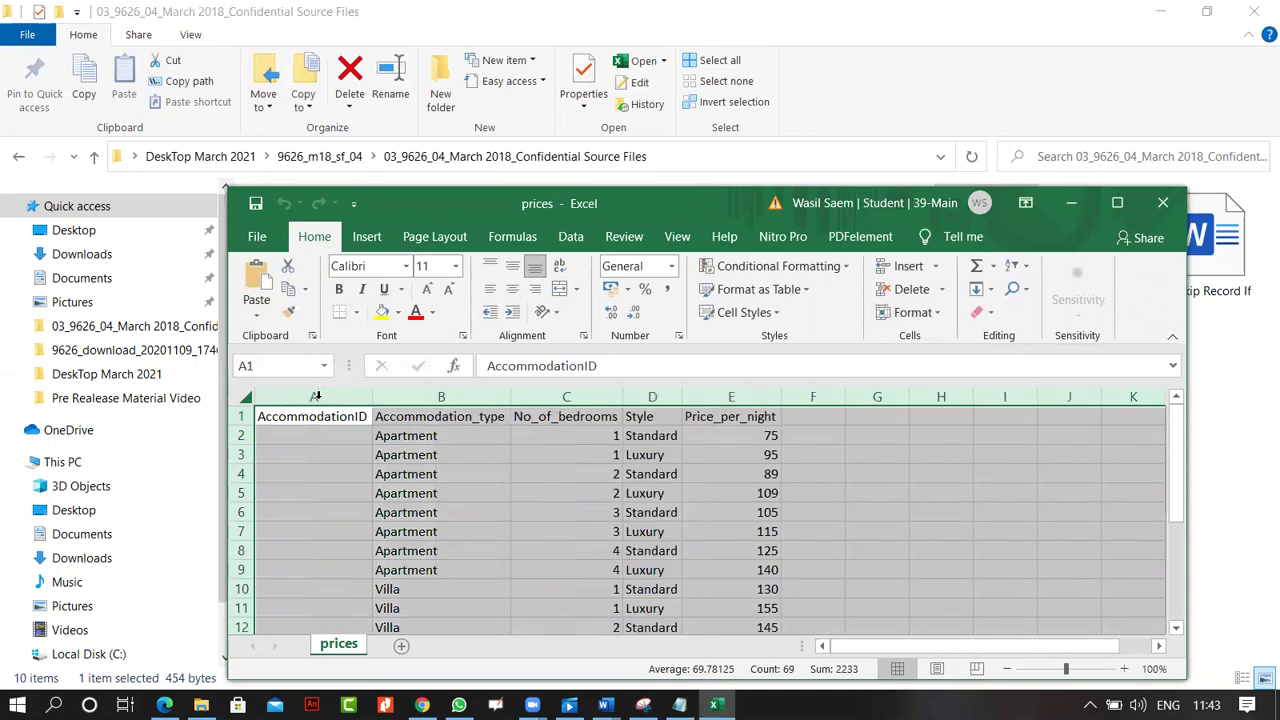
left_click(1163, 205)
Discard changes to prices and open Bookings from 9626_s17_sf_4's Confidential Source Files 2017
left_click(642, 378)
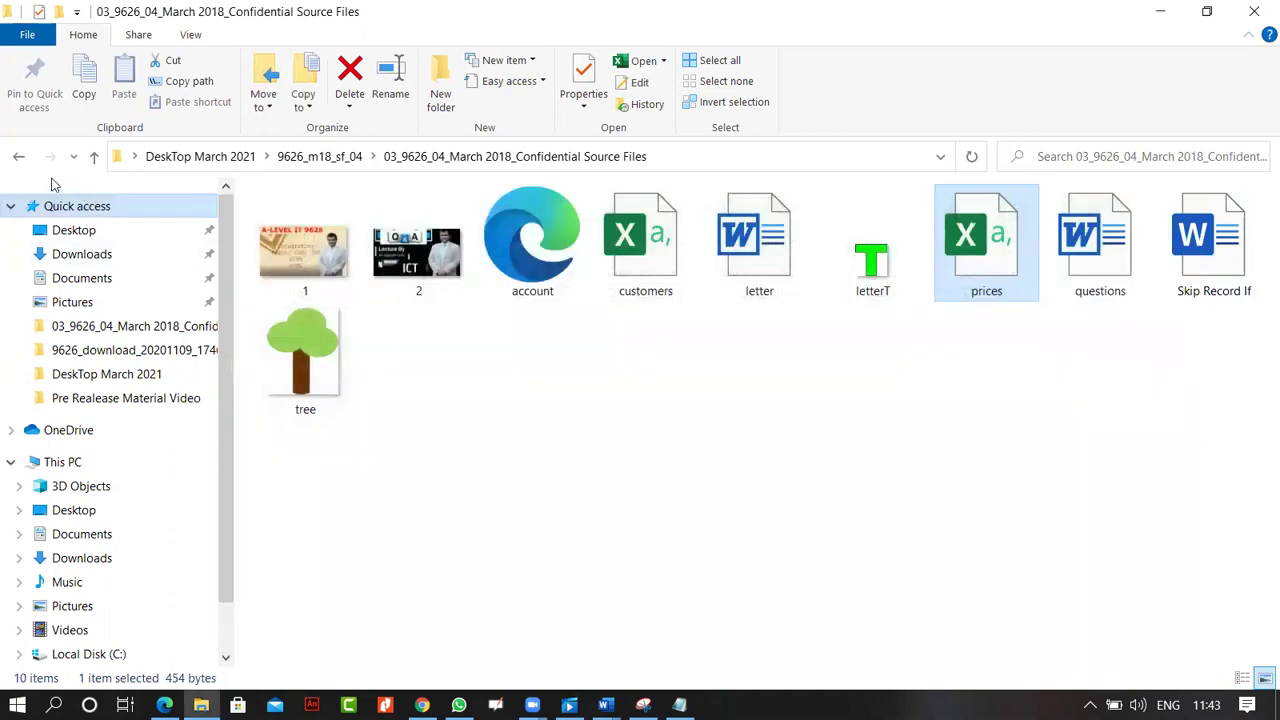
left_click(20, 162)
left_click(20, 162)
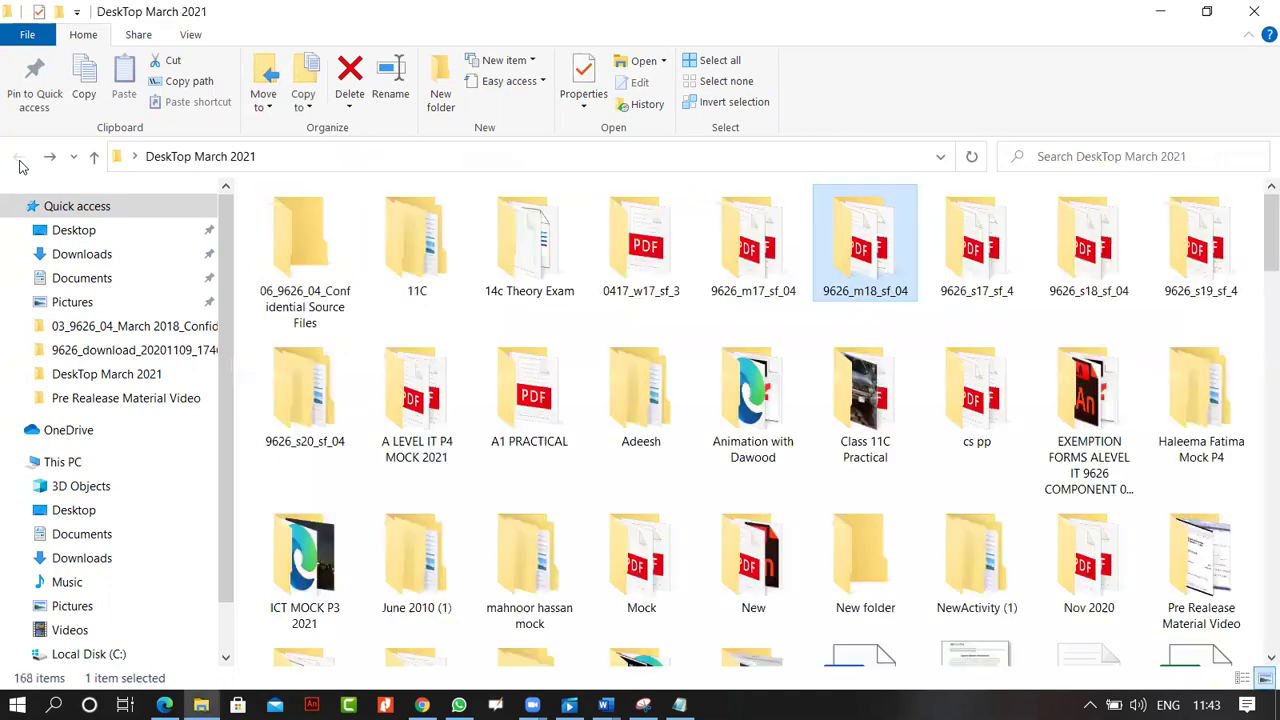
double_click(977, 245)
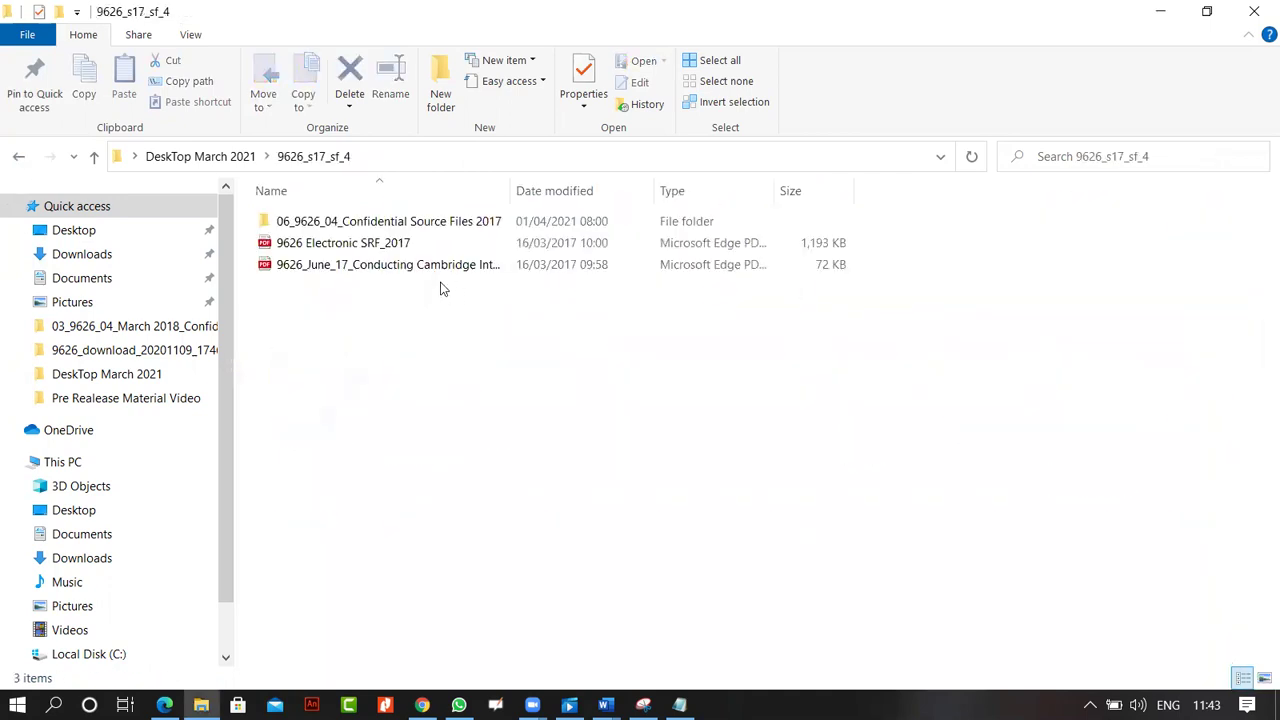
double_click(434, 223)
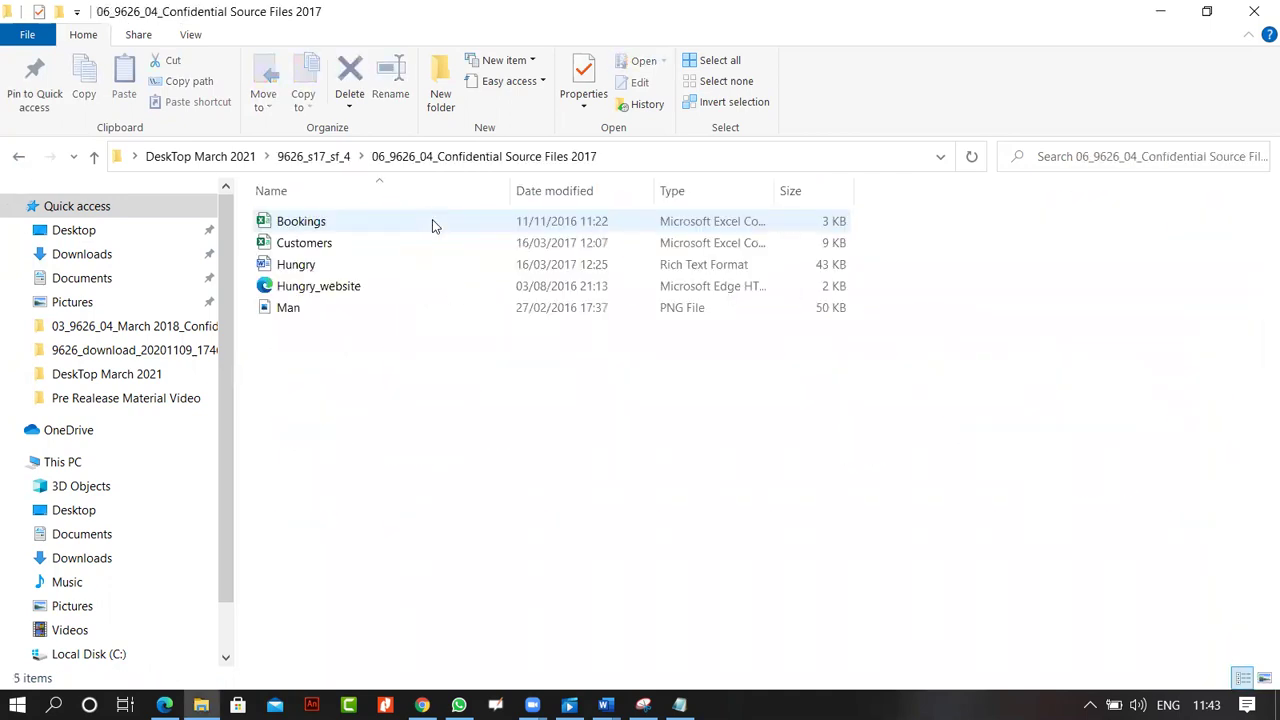
left_click(328, 223)
double_click(328, 223)
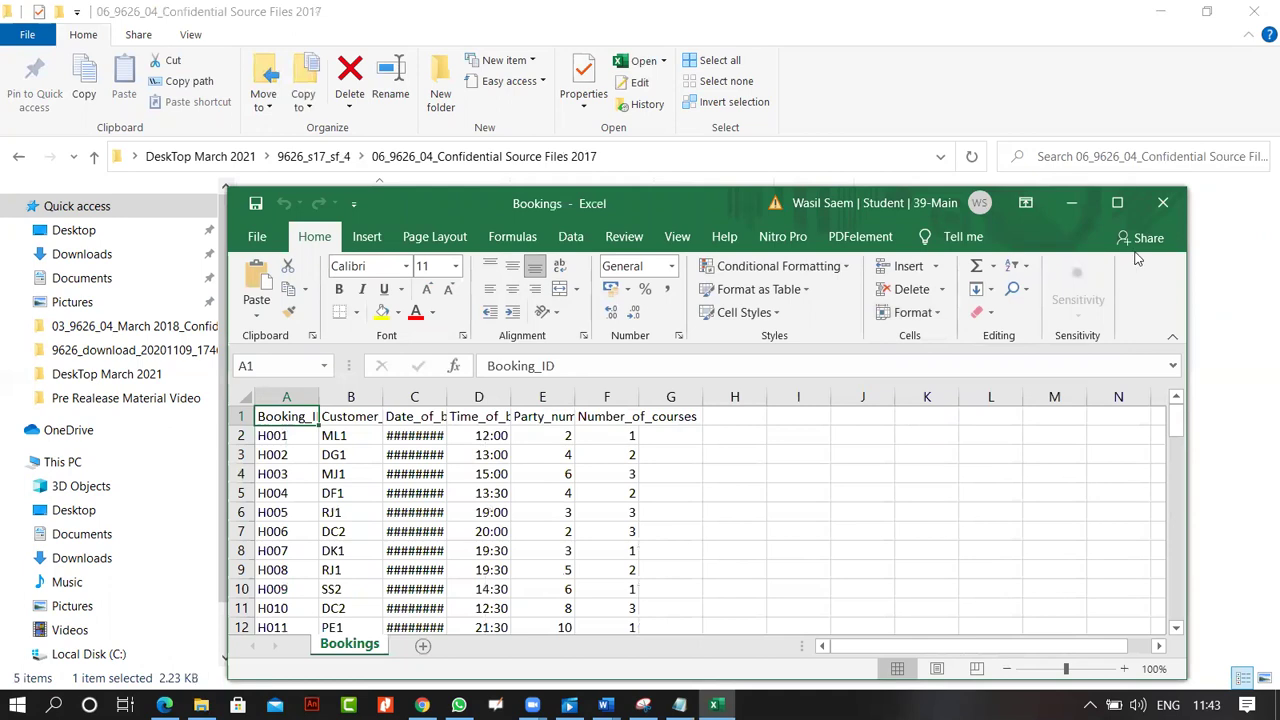
Briefly open and close the Bookings and Customers workbooks to compare them
left_click(1163, 204)
double_click(360, 245)
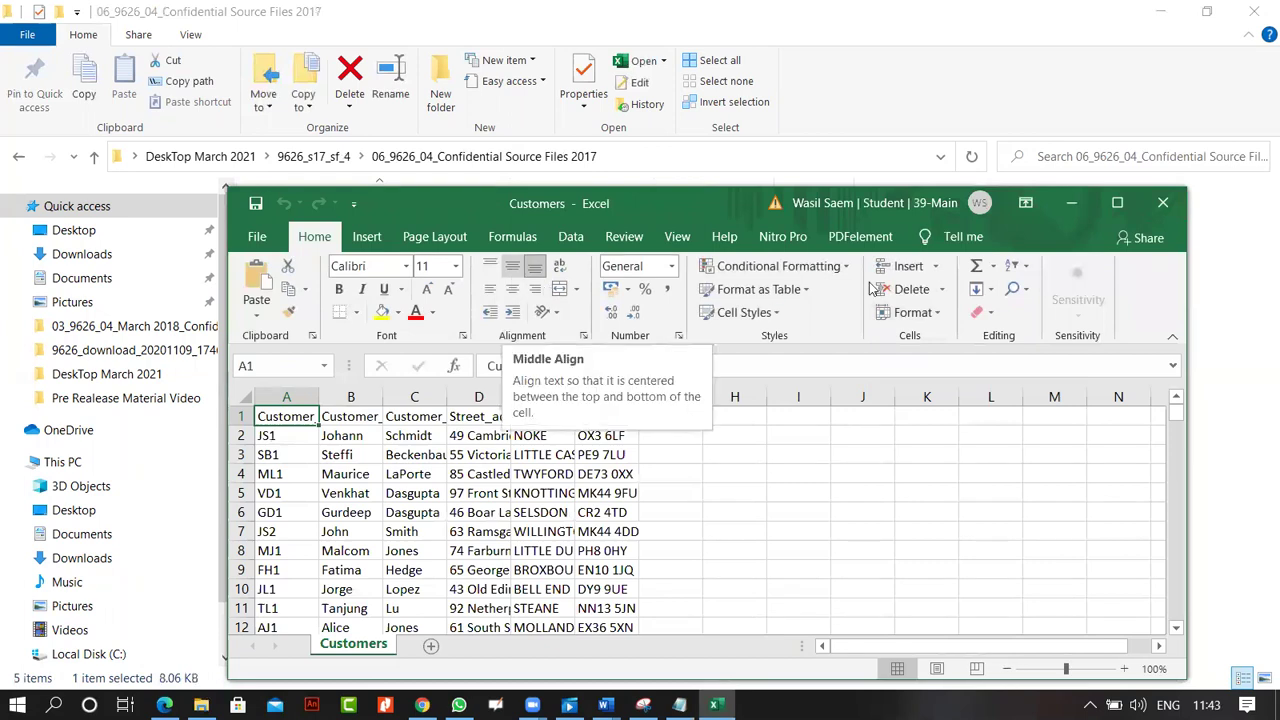
left_click(1162, 204)
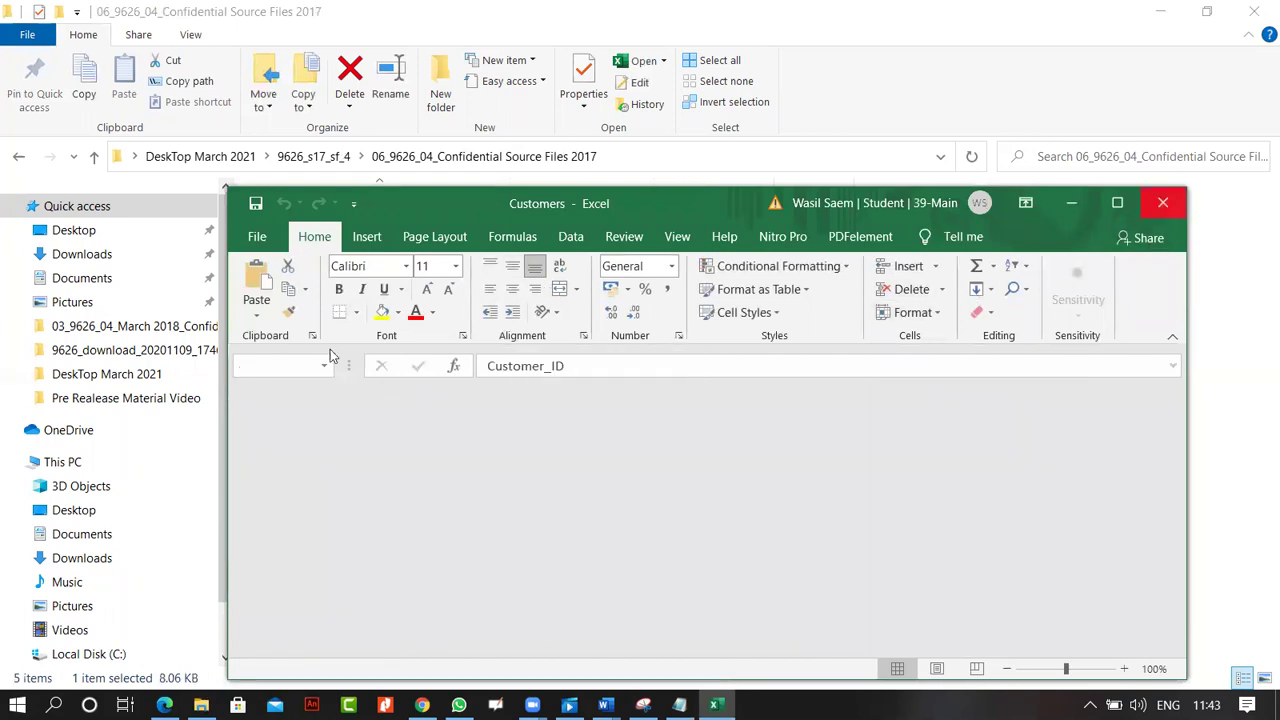
double_click(333, 221)
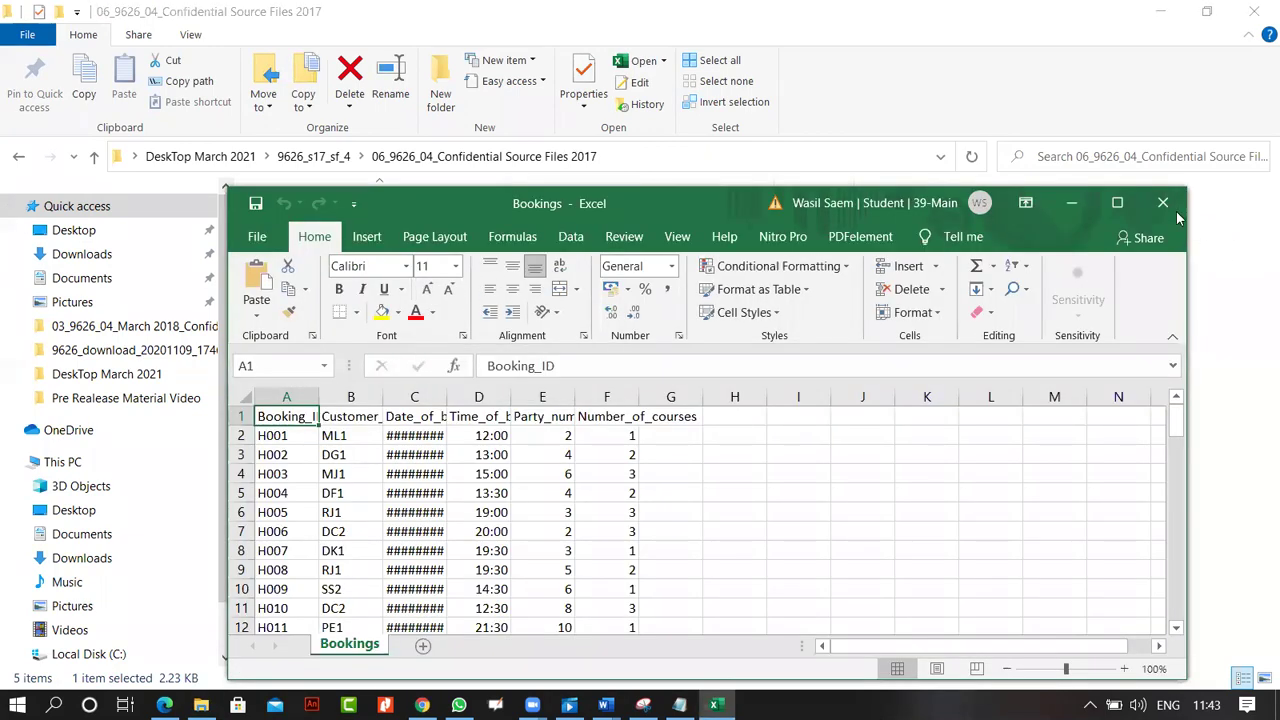
key("alt+F4")
Copy the source folder's full path from the address bar and reopen Bookings in Excel
left_click(643, 156)
right_click(645, 156)
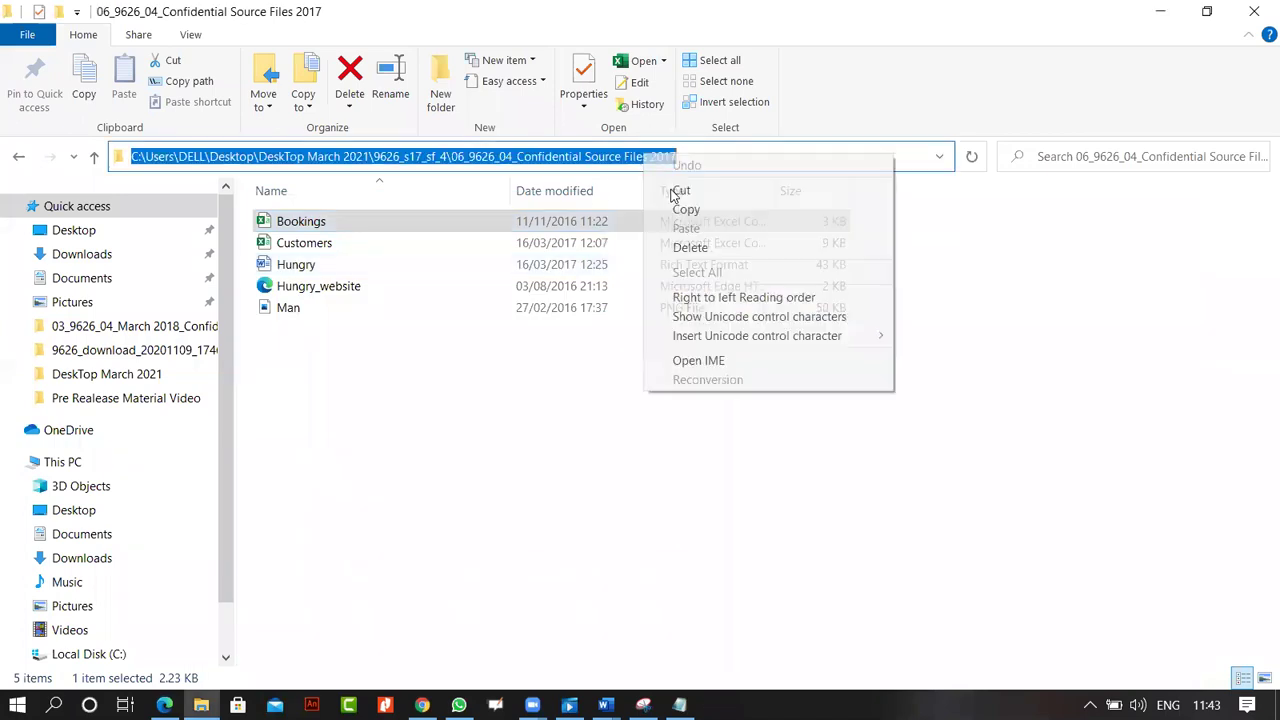
left_click(686, 210)
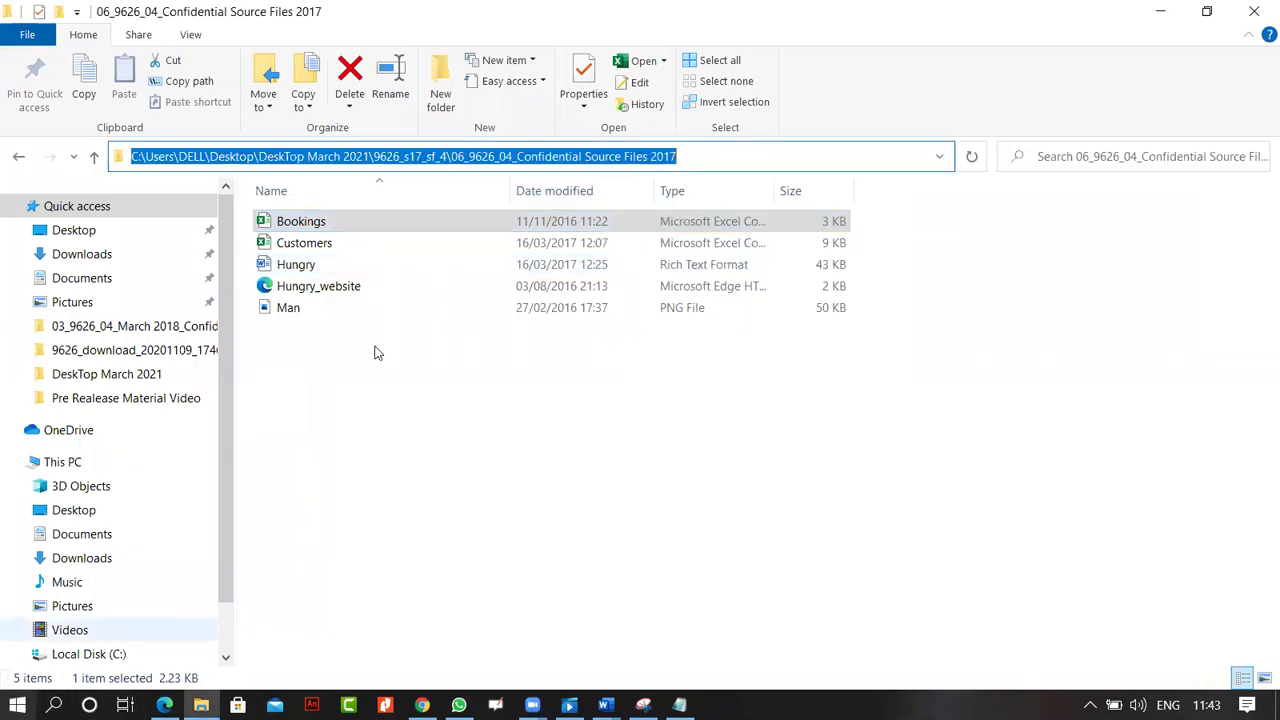
left_click(354, 245)
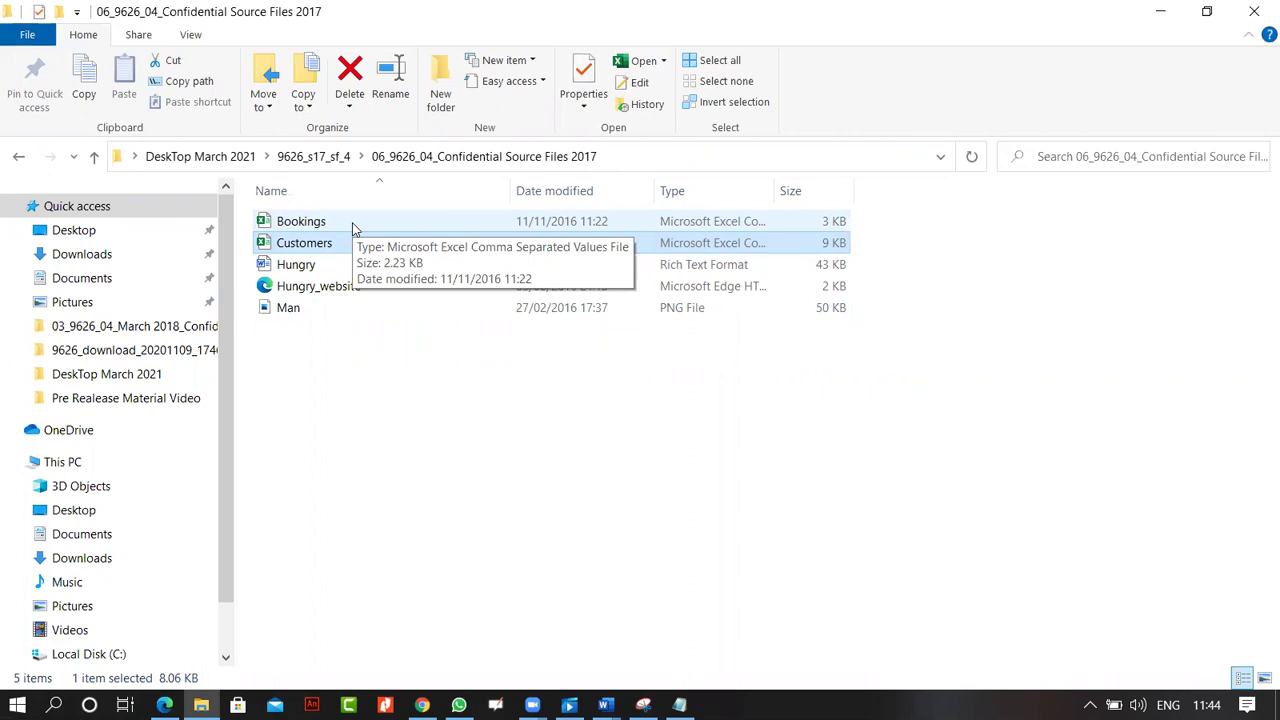
double_click(352, 222)
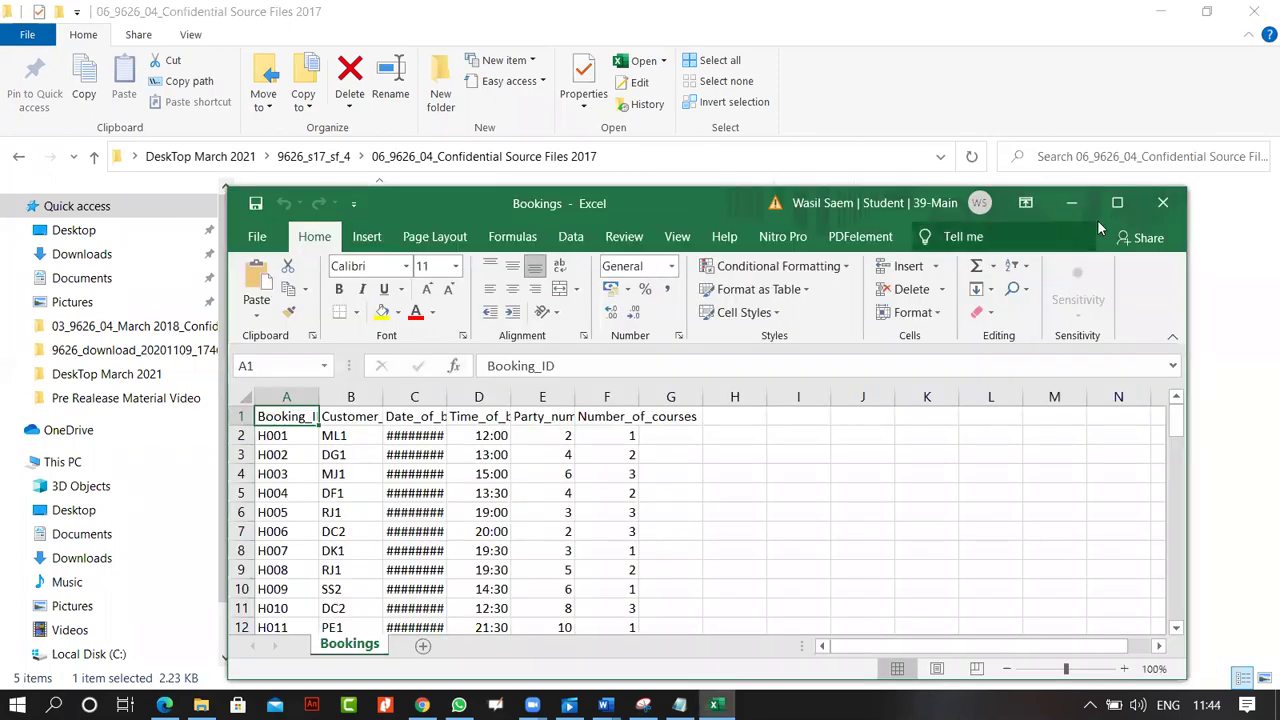
Maximize the Bookings window and autofit all columns to their contents
left_click(1117, 203)
left_click(443, 325)
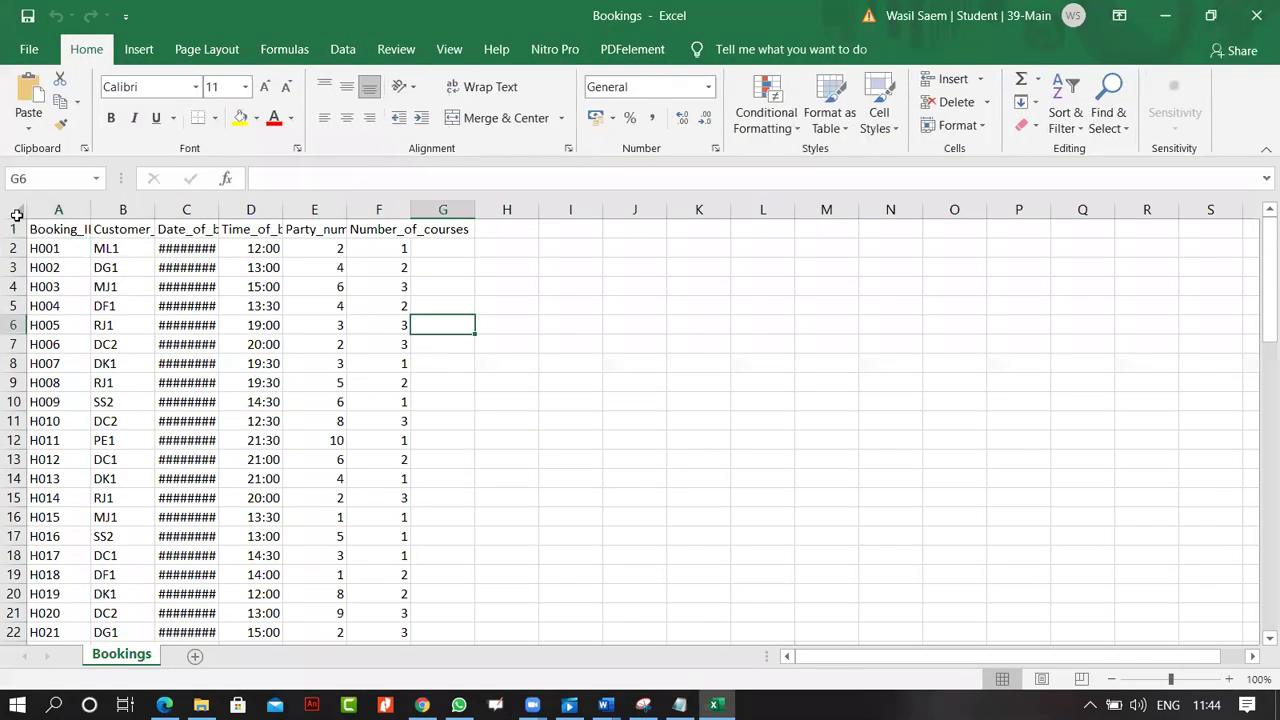
left_click(14, 207)
double_click(90, 209)
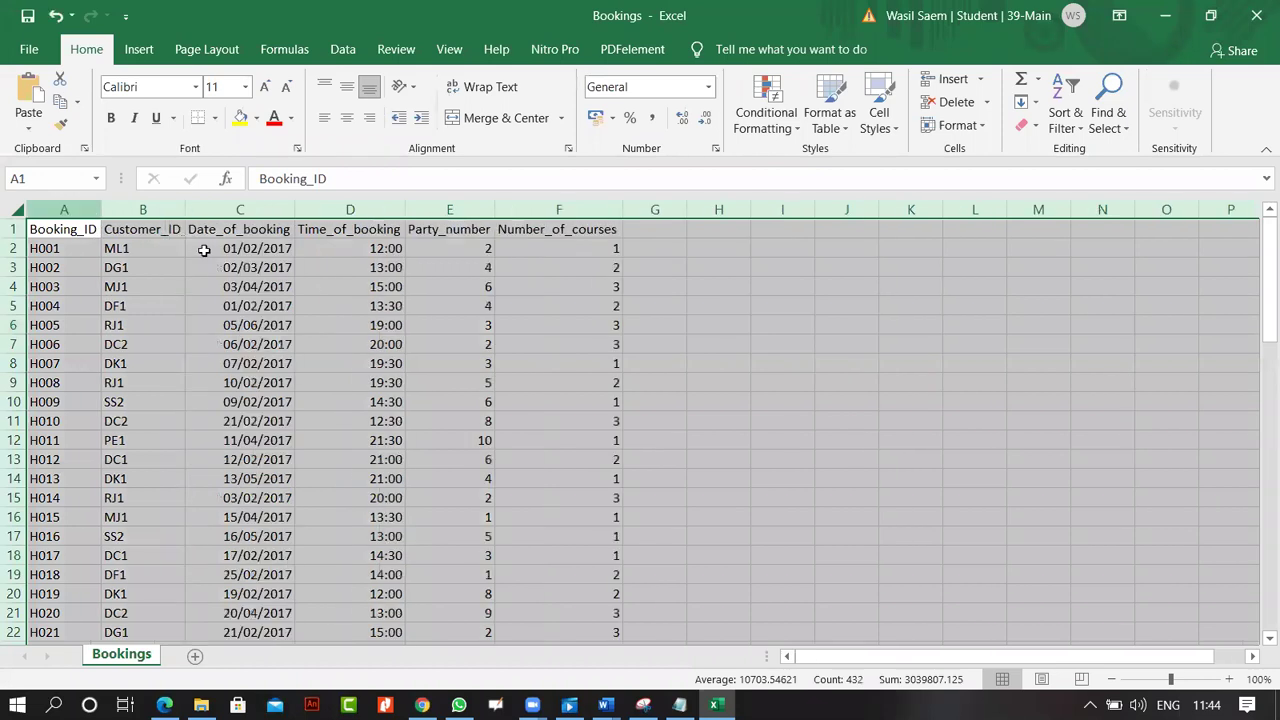
Check that booking dates such as C3 and C10 display fully, then select the data
left_click(503, 386)
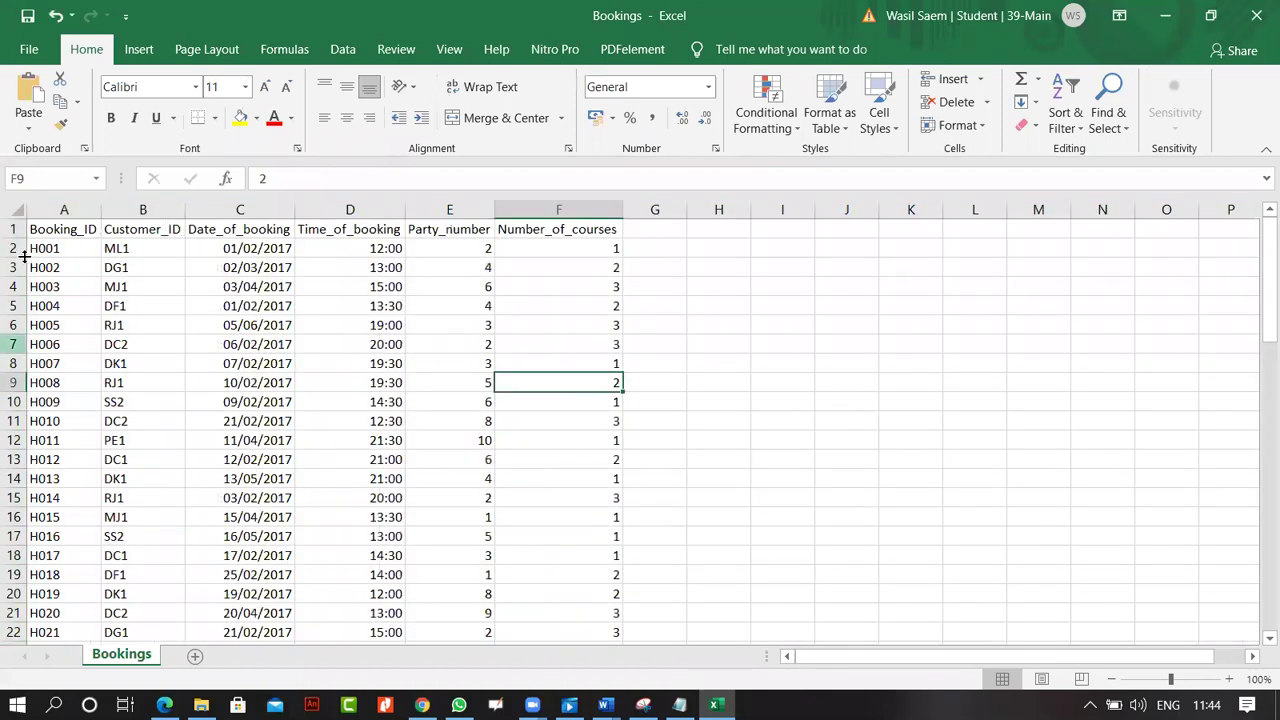
left_click(13, 229)
left_click(246, 272)
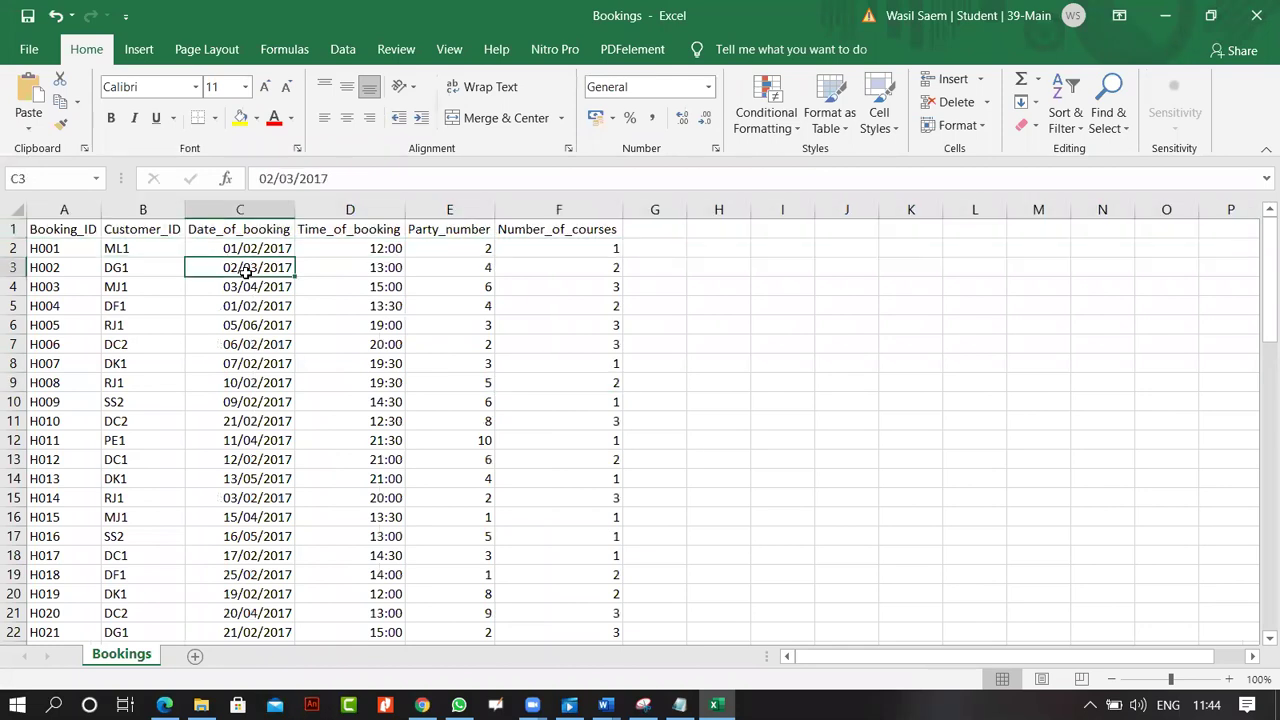
scroll(283, 285, "down", 5)
scroll(775, 310, "up", 5)
left_click(782, 287)
left_click_drag(59, 237, 60, 478)
left_click(240, 401)
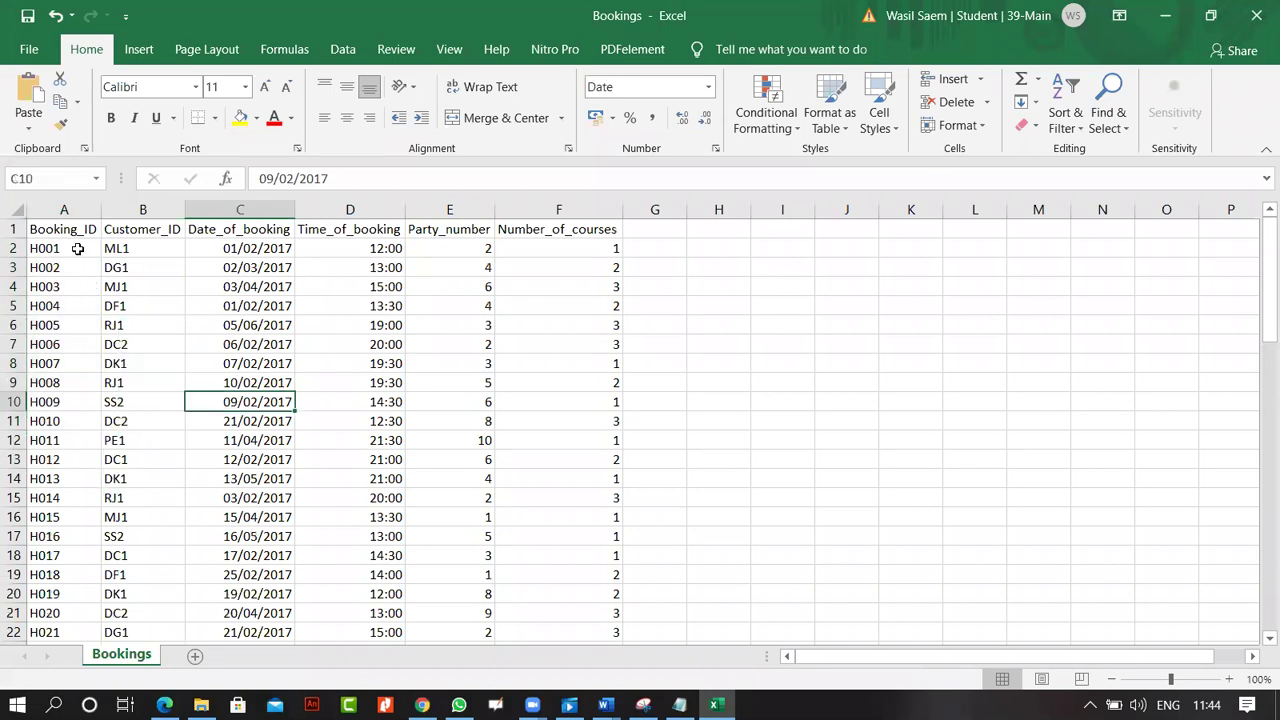
left_click_drag(64, 222, 578, 616)
Copy the bookings data A1:F72 and paste it transposed at A74
right_click(497, 420)
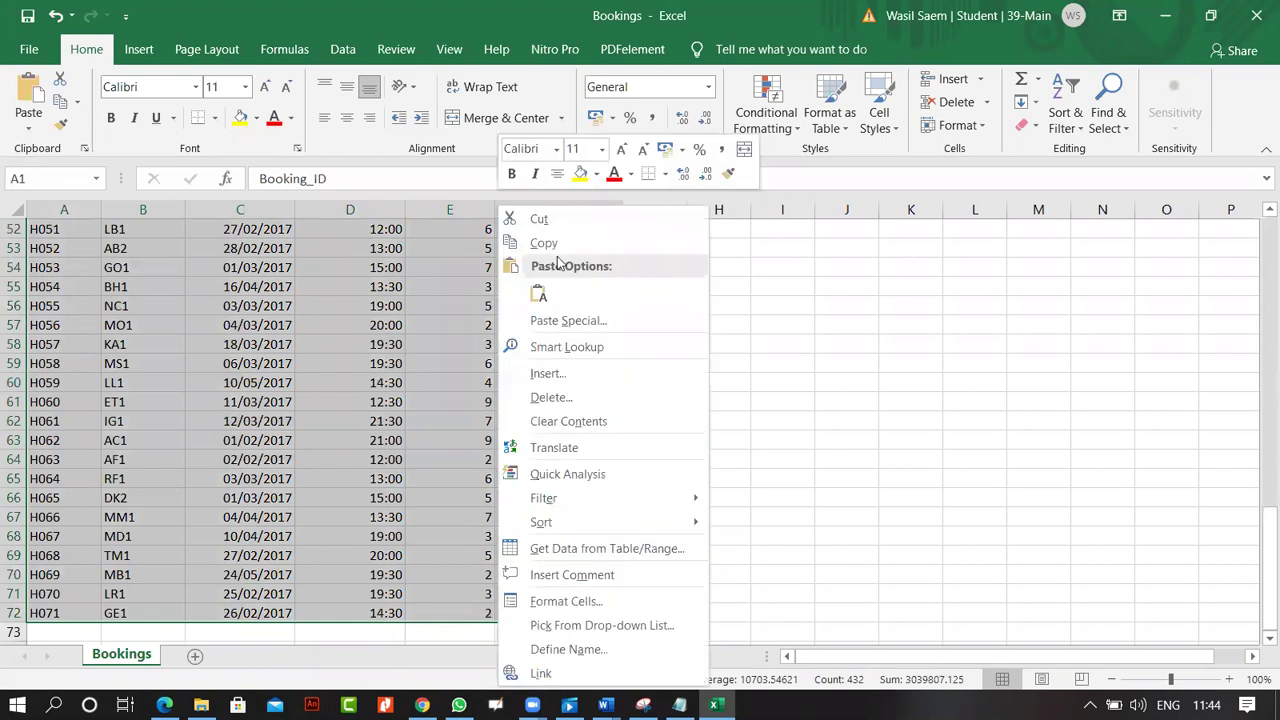
left_click(553, 243)
scroll(340, 428, "up", 14)
scroll(337, 451, "down", 20)
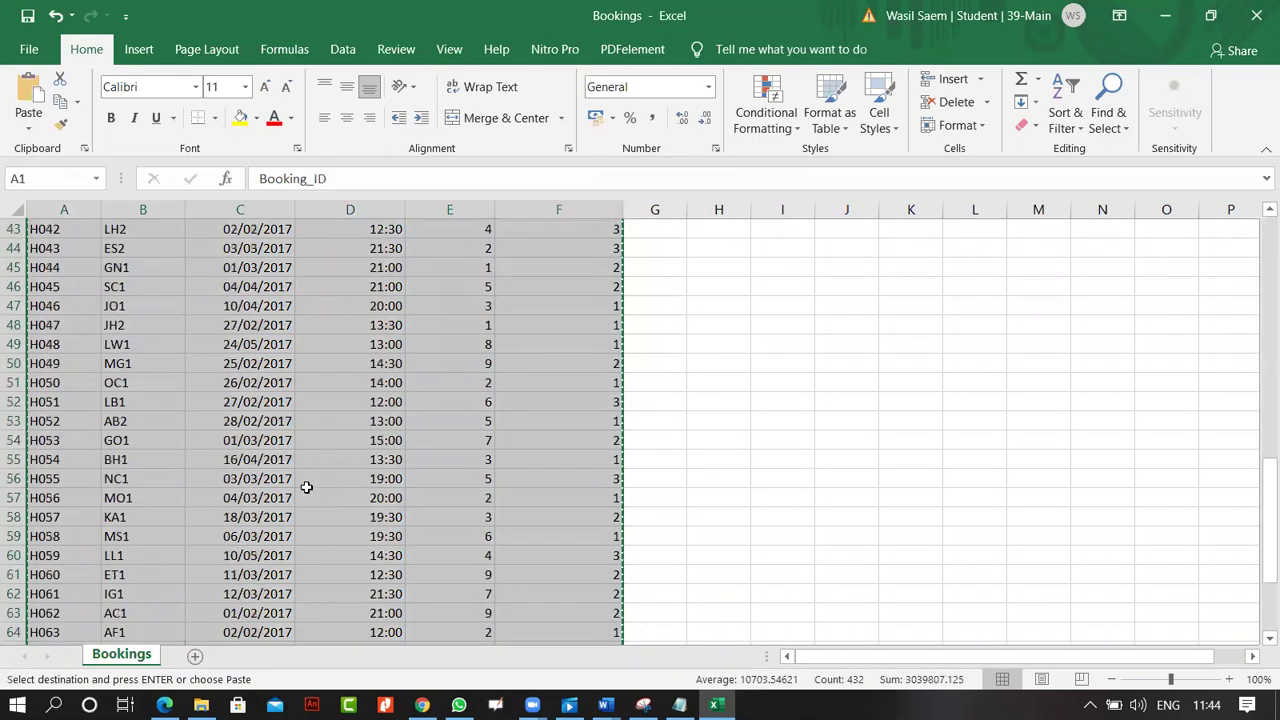
left_click(54, 306)
right_click(54, 306)
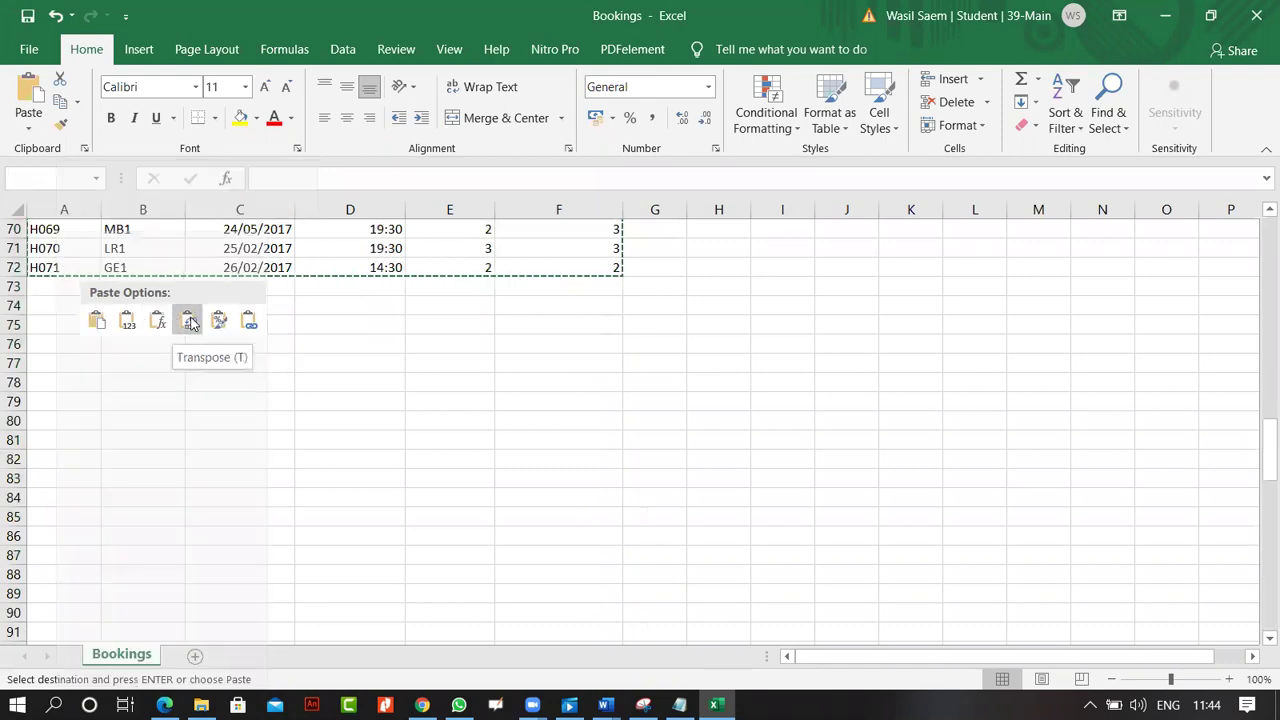
left_click(190, 321)
left_click(323, 510)
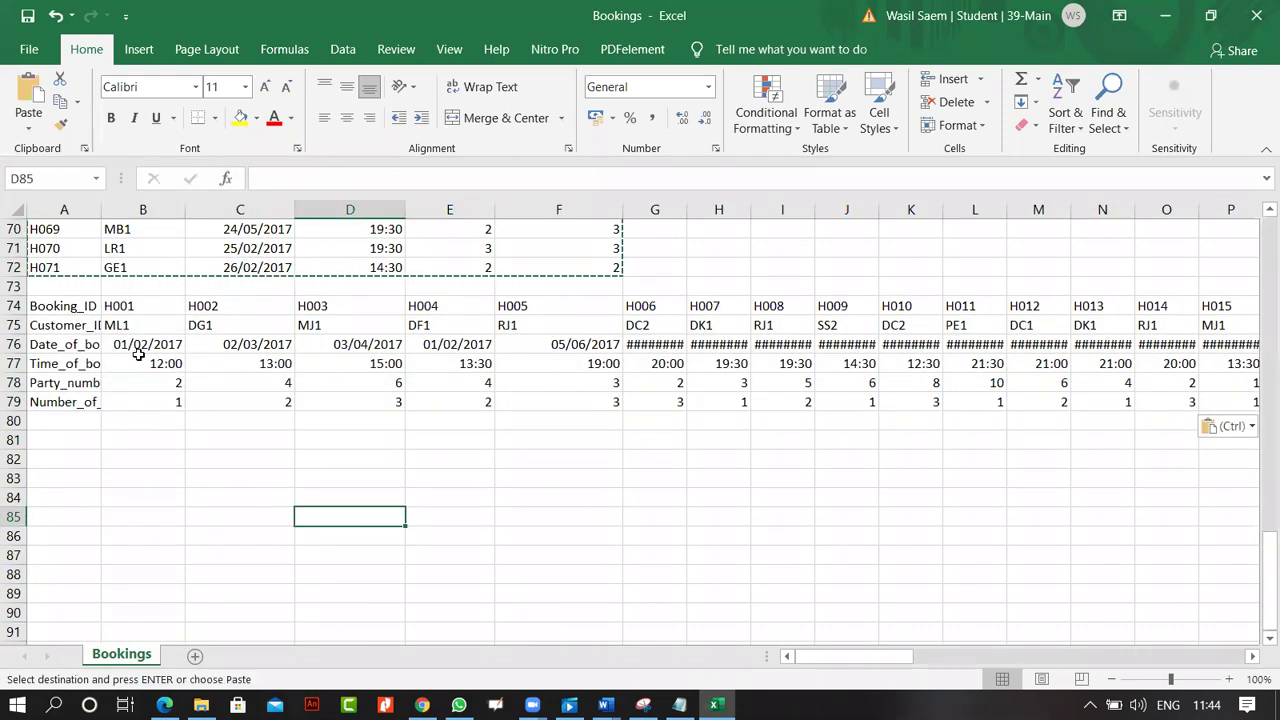
Hide rows 1 to 73 above the transposed copy
left_click_drag(14, 268, 5, 66)
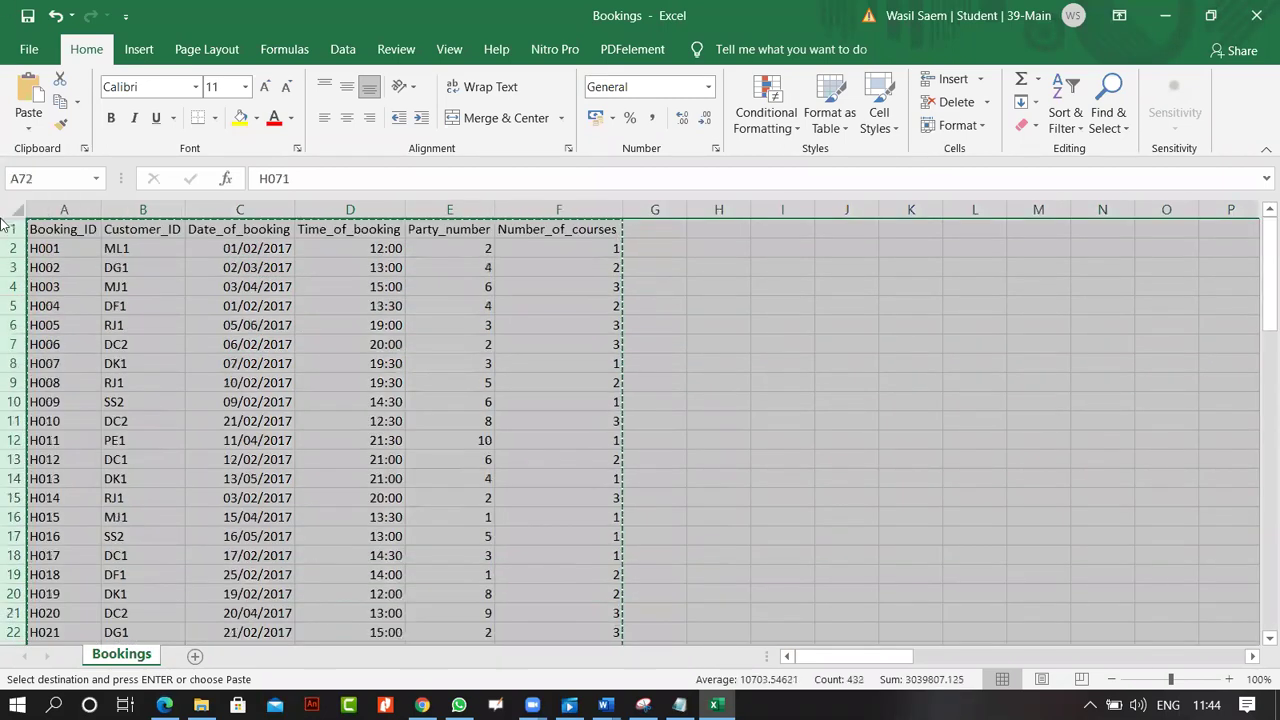
right_click(13, 272)
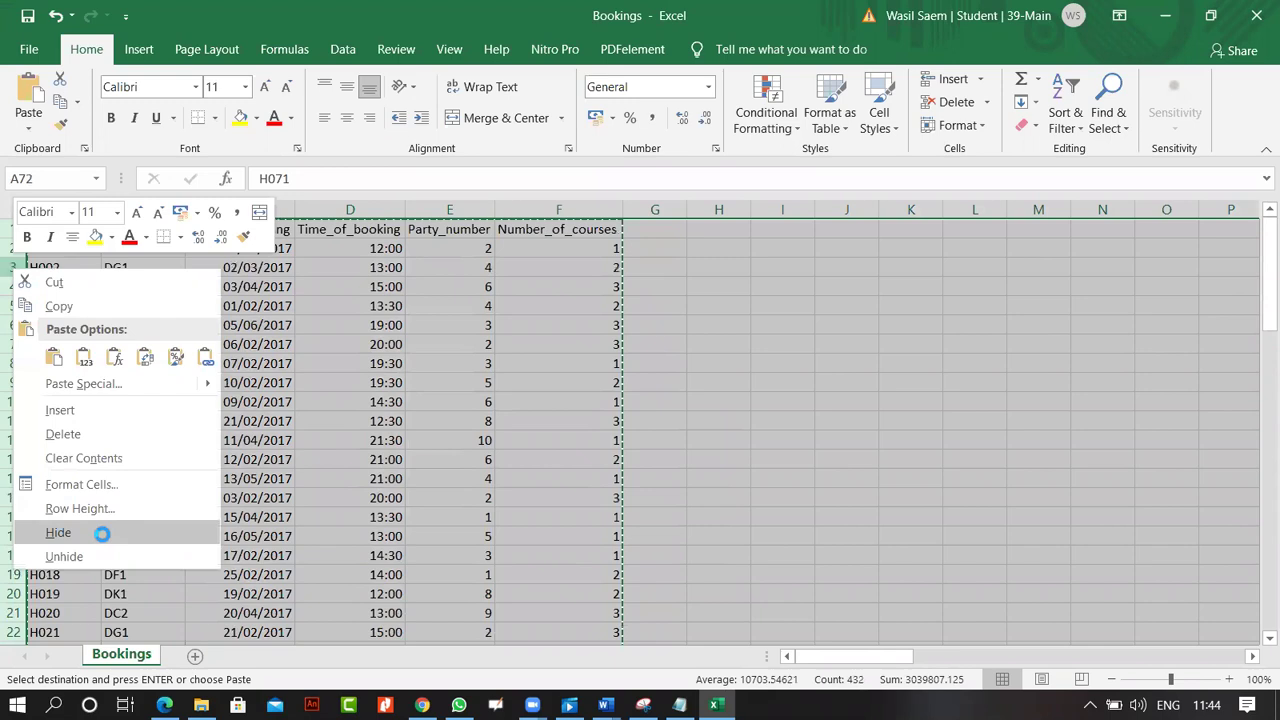
left_click(103, 535)
right_click(12, 230)
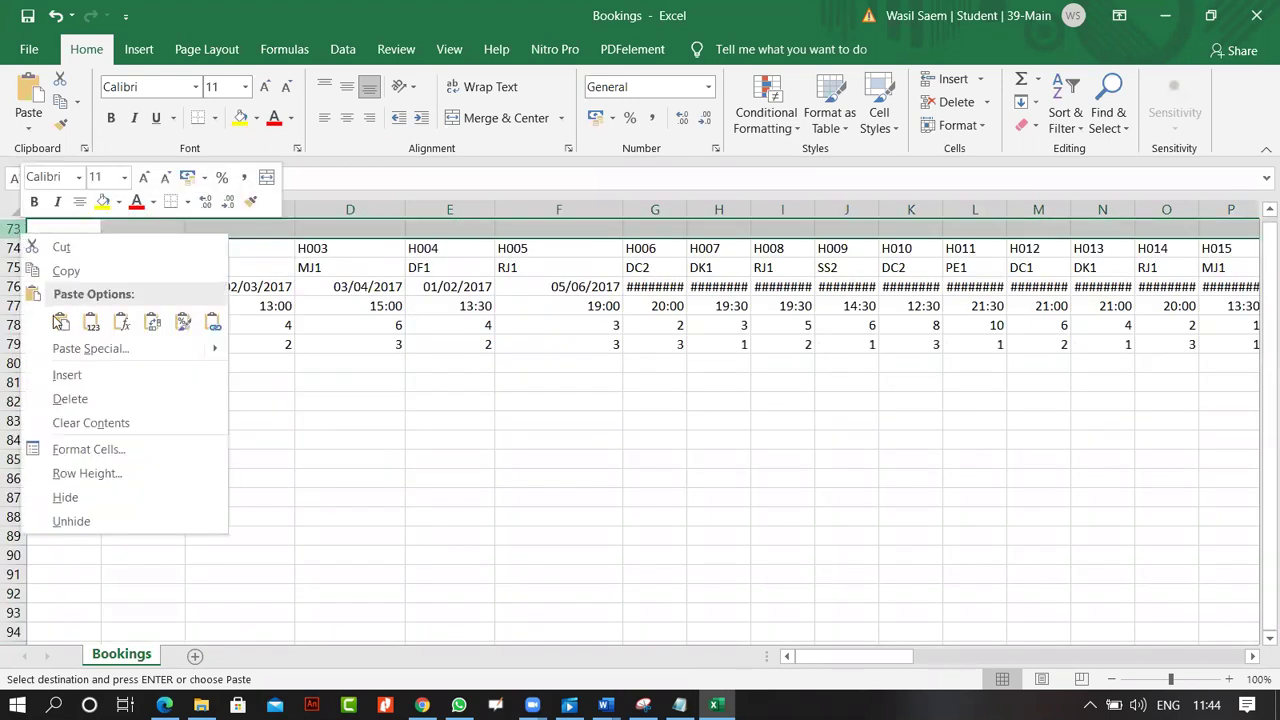
left_click(93, 497)
left_click(216, 498)
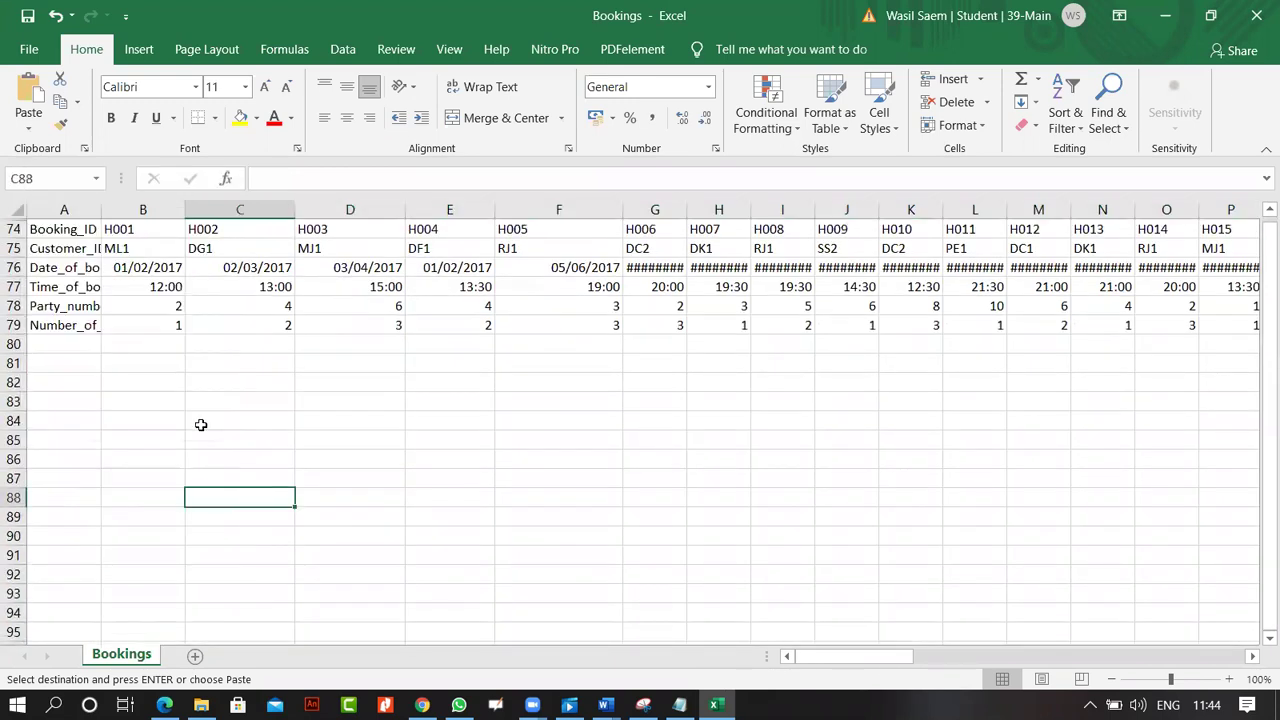
Autofit all column widths and review the booking IDs and field names in rows 74–79
left_click(18, 209)
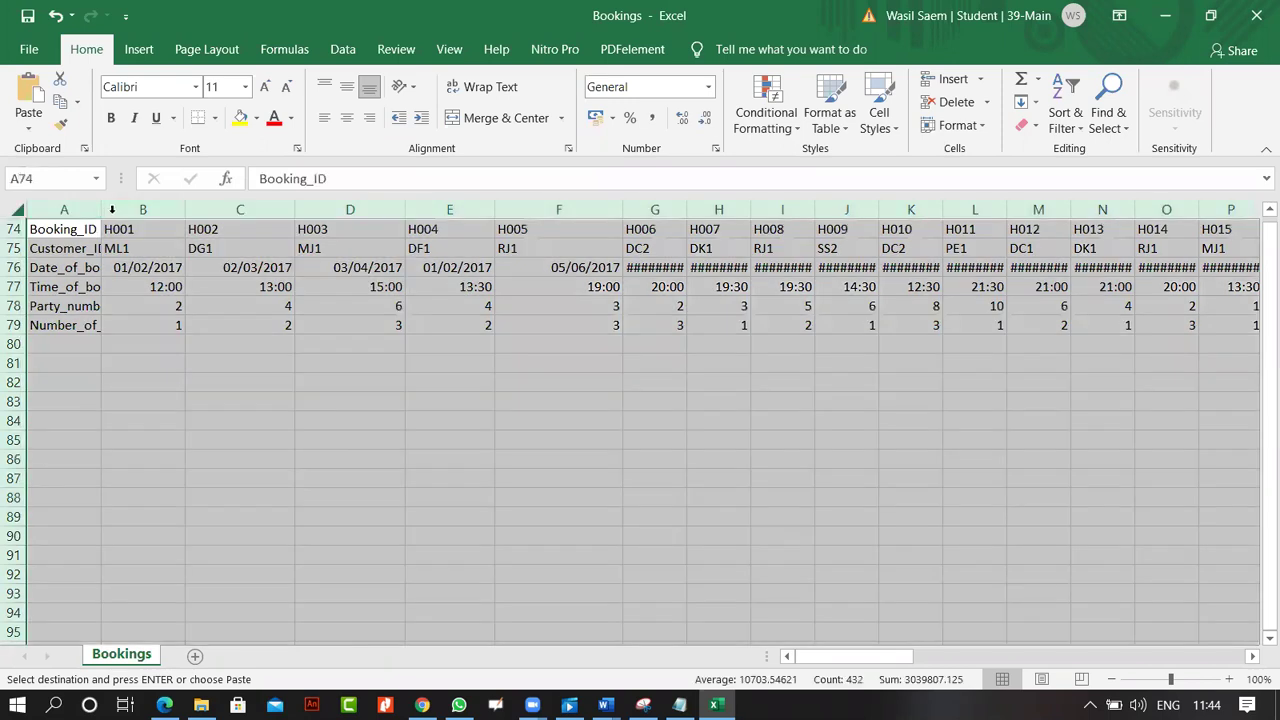
double_click(102, 209)
left_click(236, 402)
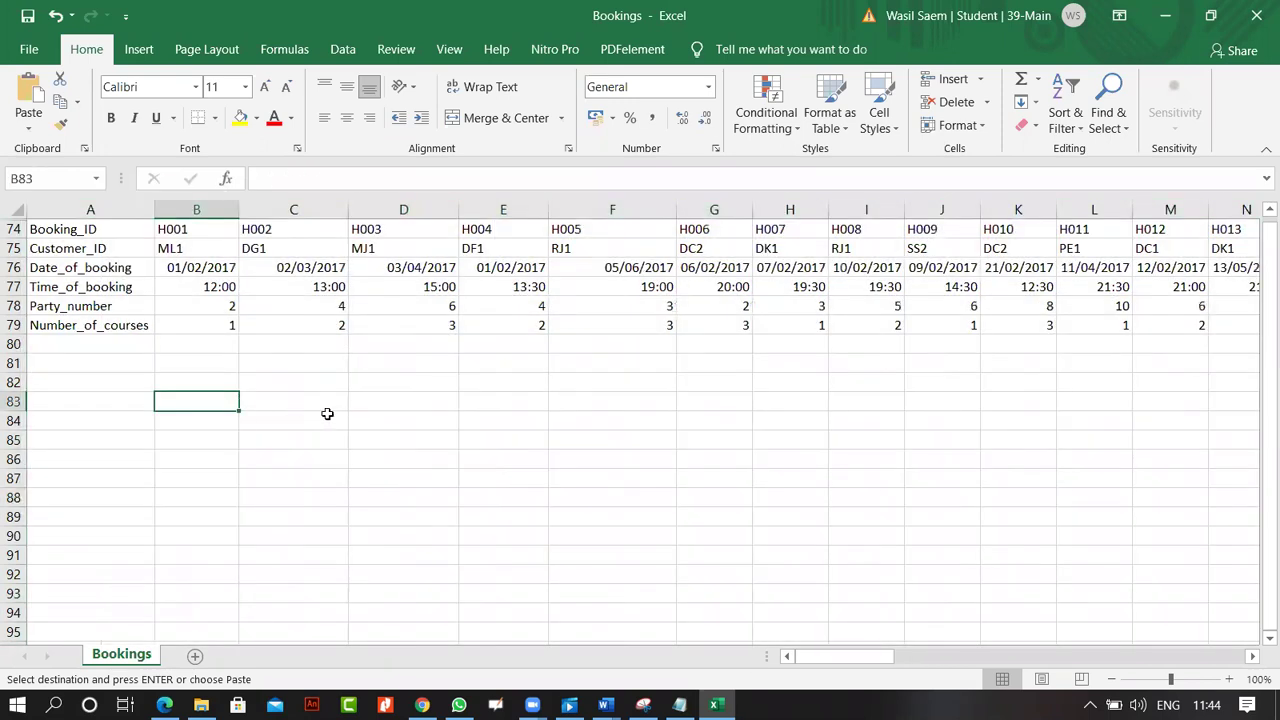
left_click(14, 229)
left_click(388, 405)
left_click(197, 229)
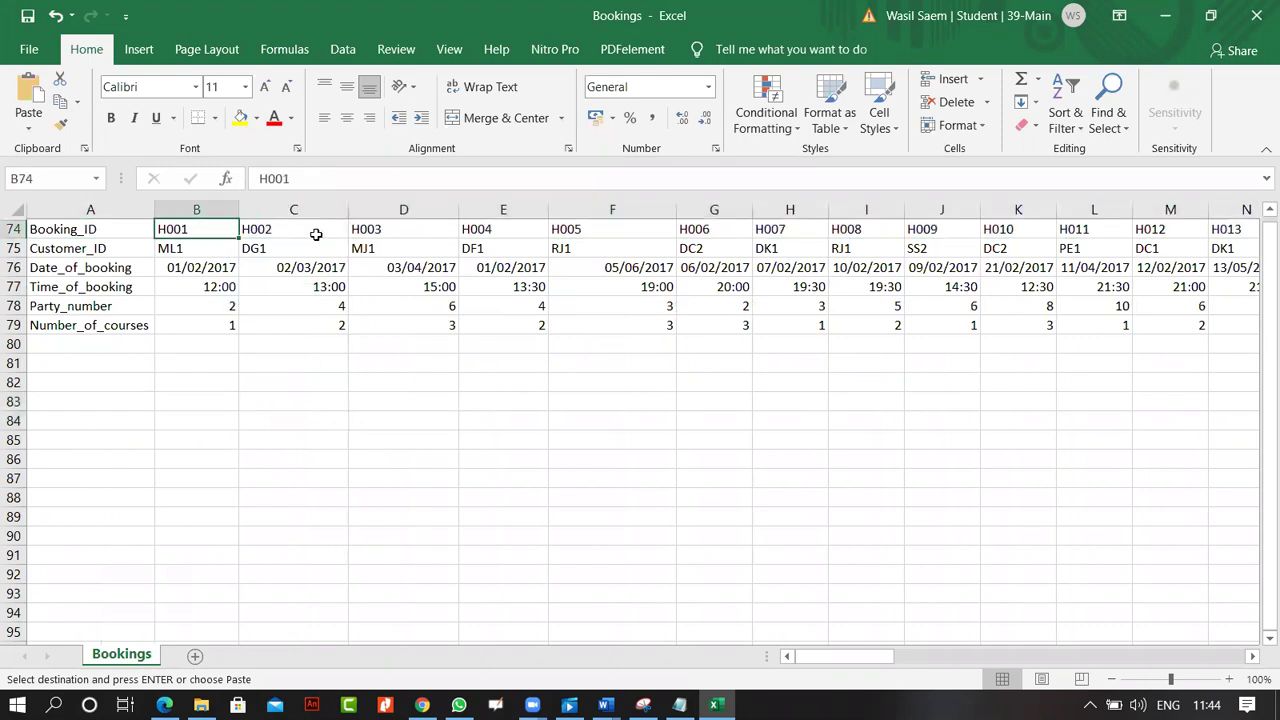
key("Right")
key("Right")
left_click_drag(110, 229, 113, 331)
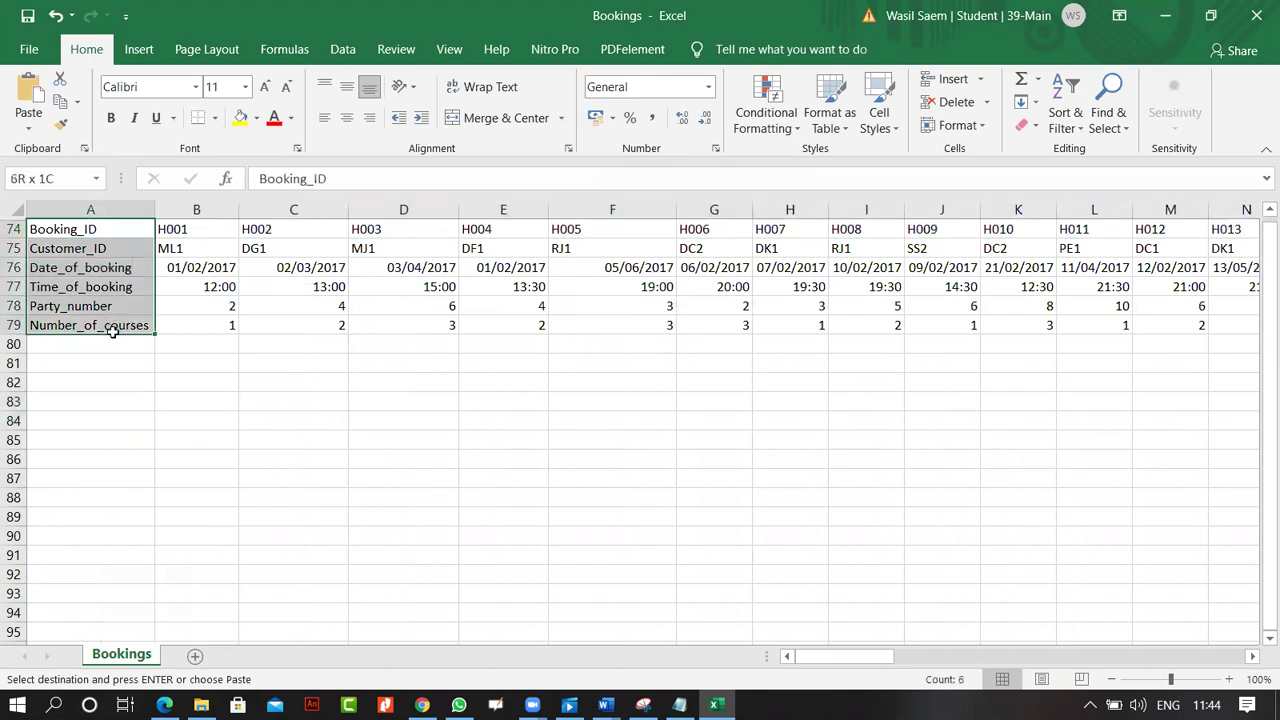
key("ctrl+v")
left_click(108, 229)
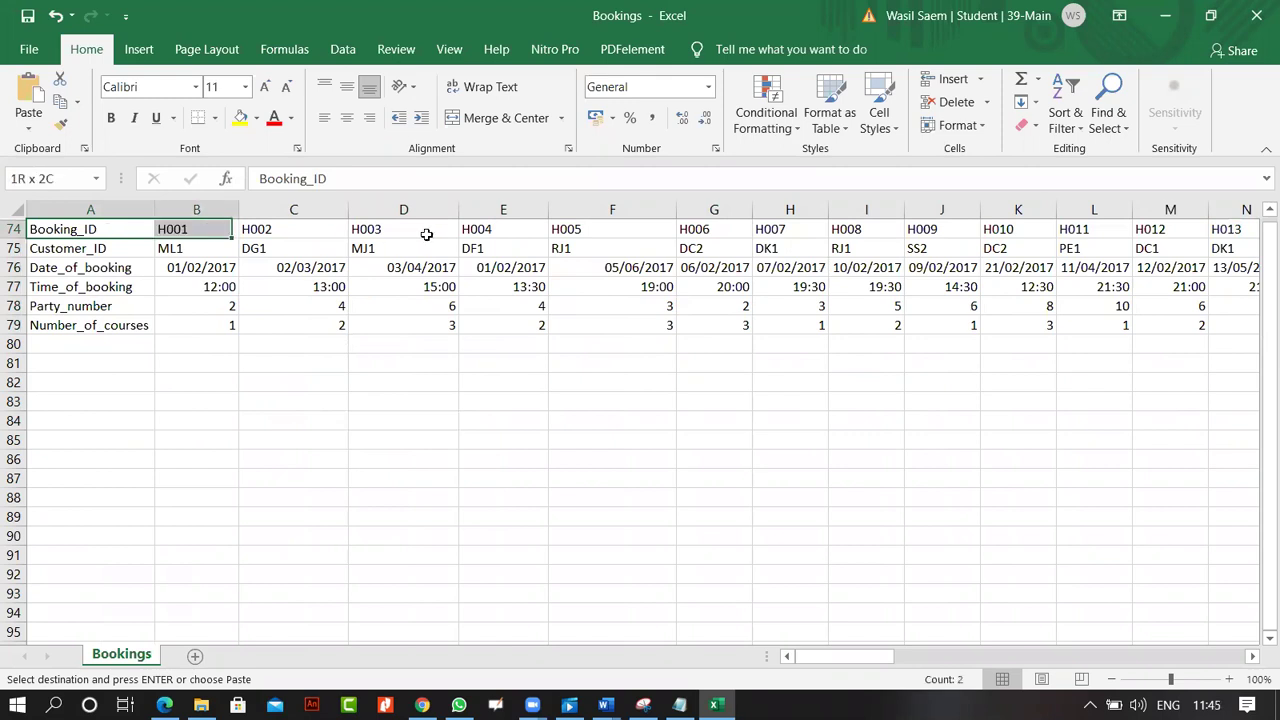
left_click_drag(426, 234, 1258, 229)
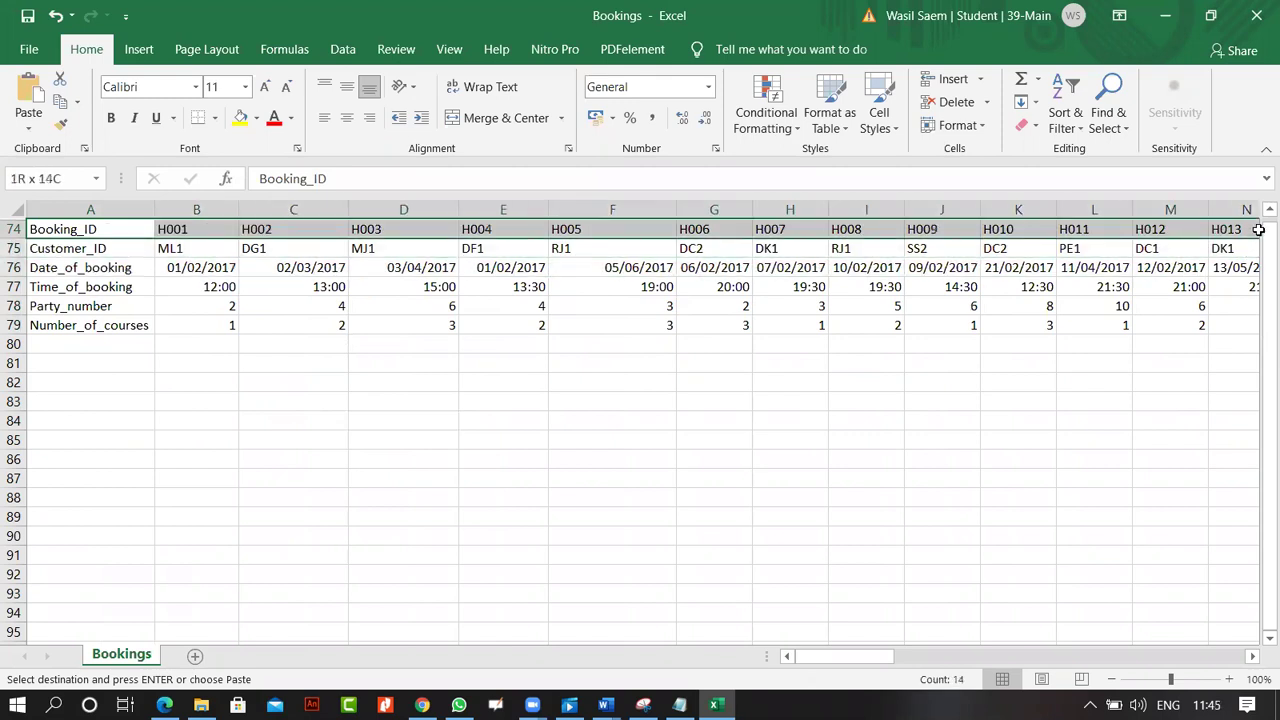
left_click(858, 400)
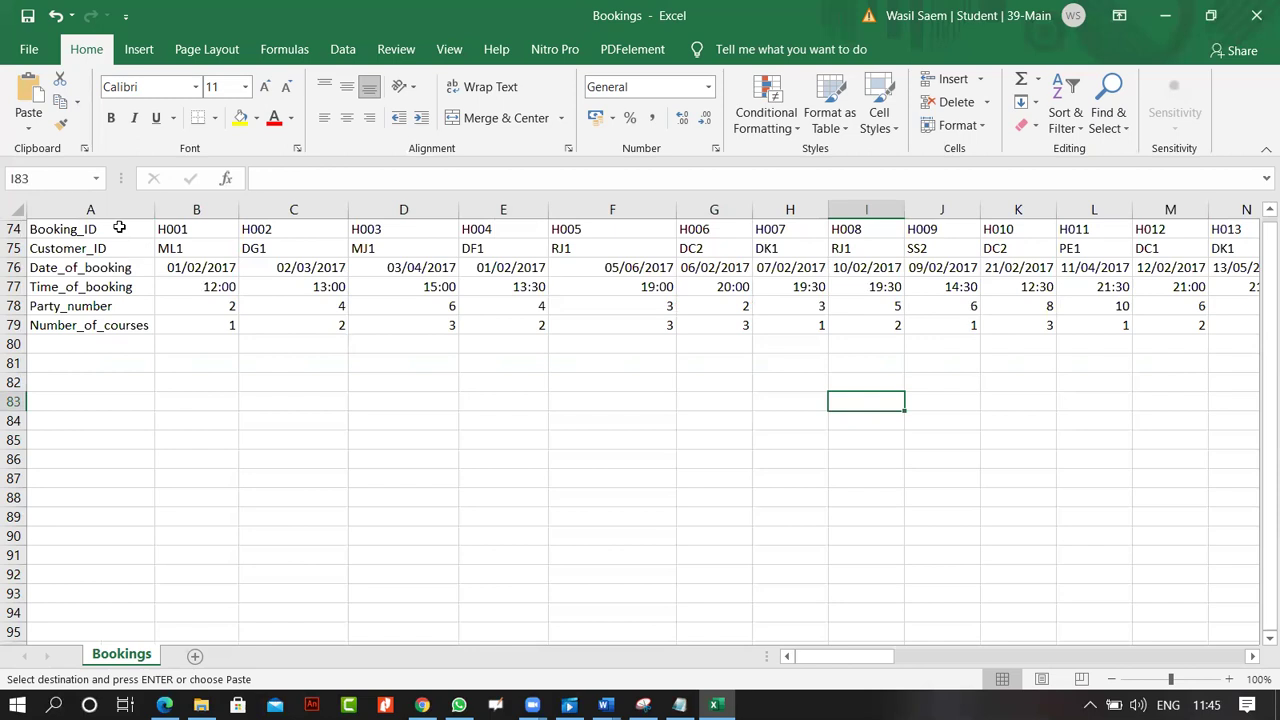
Copy the booking block from A74 through row 79 and paste it transposed at A80
left_click_drag(122, 230, 1063, 330)
right_click(1063, 330)
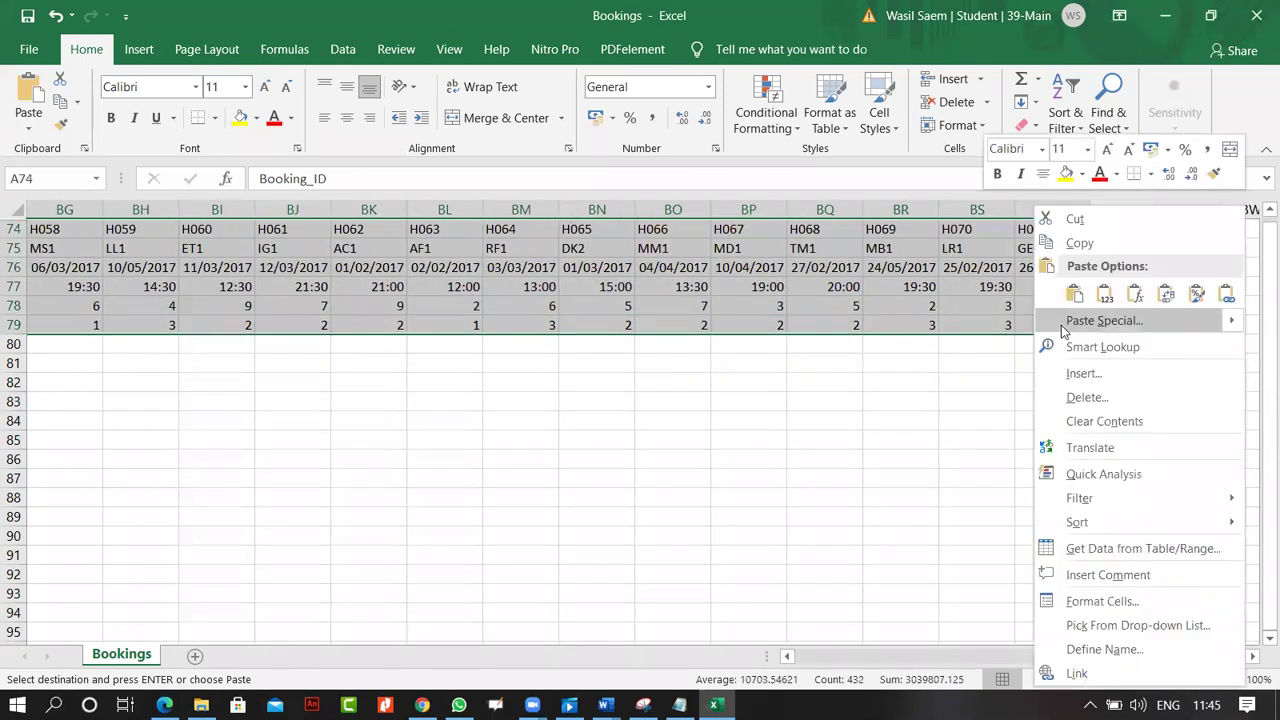
left_click(1078, 243)
left_click(54, 346)
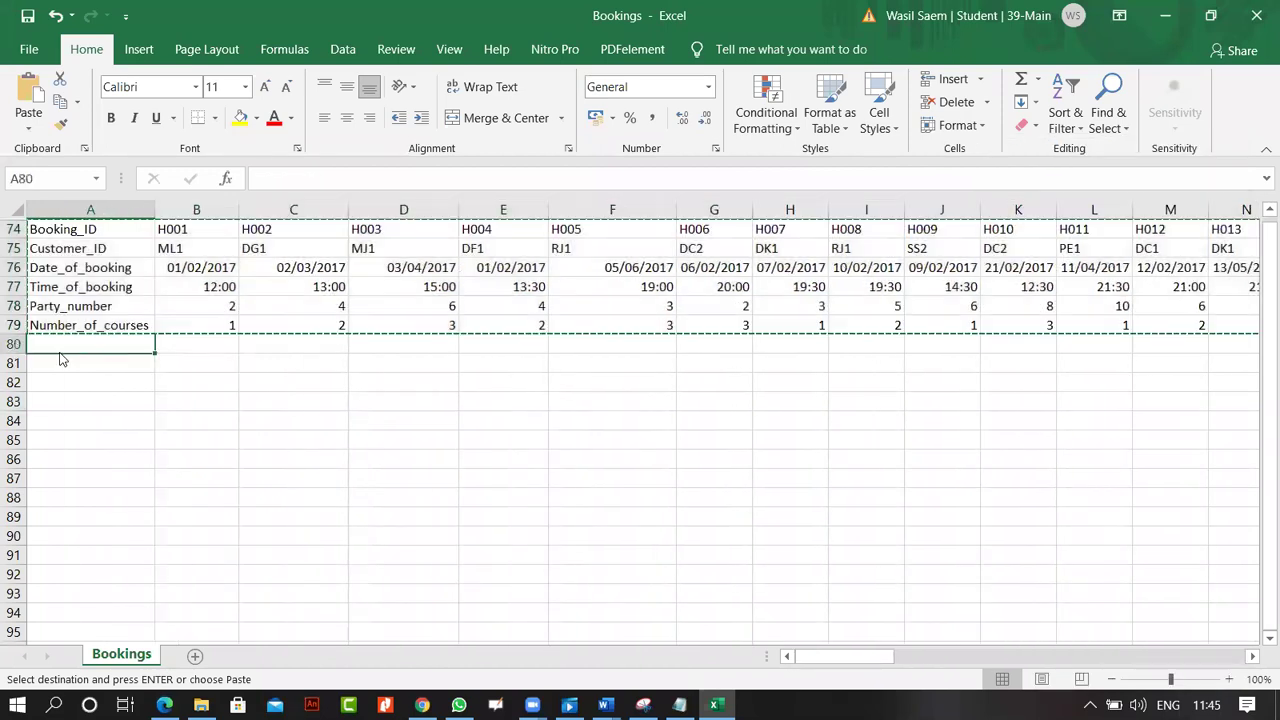
right_click(58, 344)
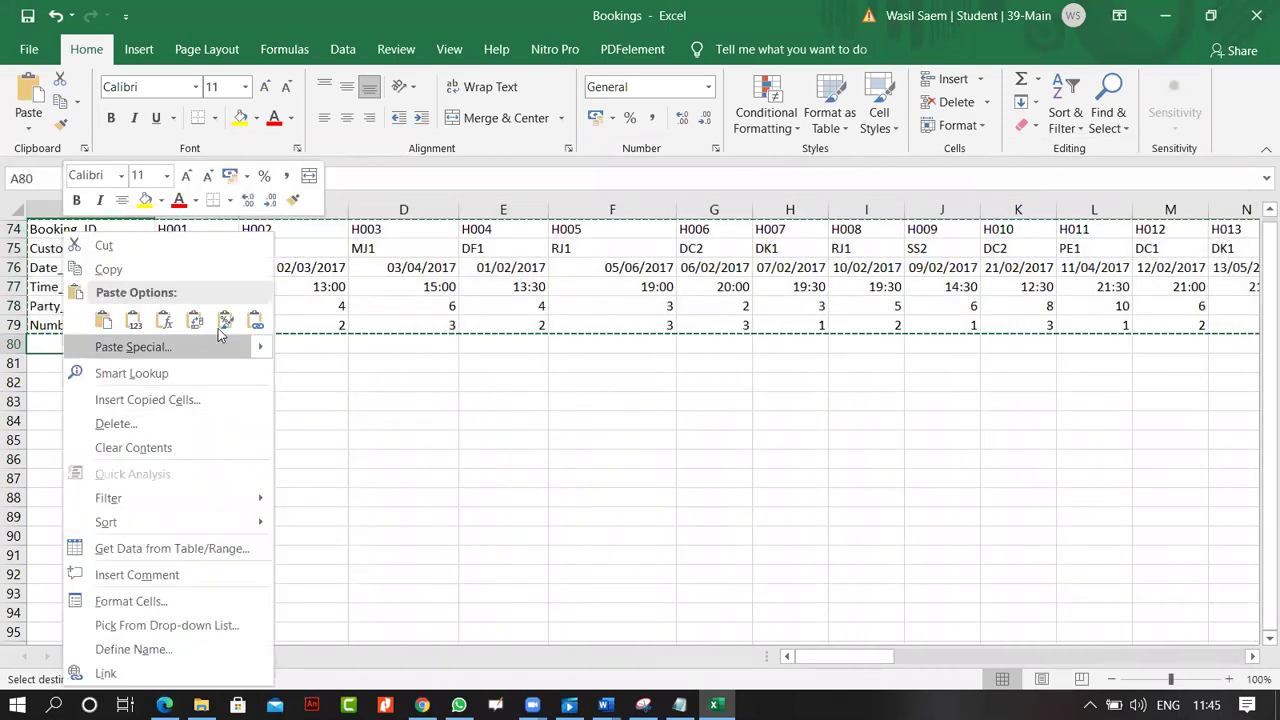
left_click(195, 320)
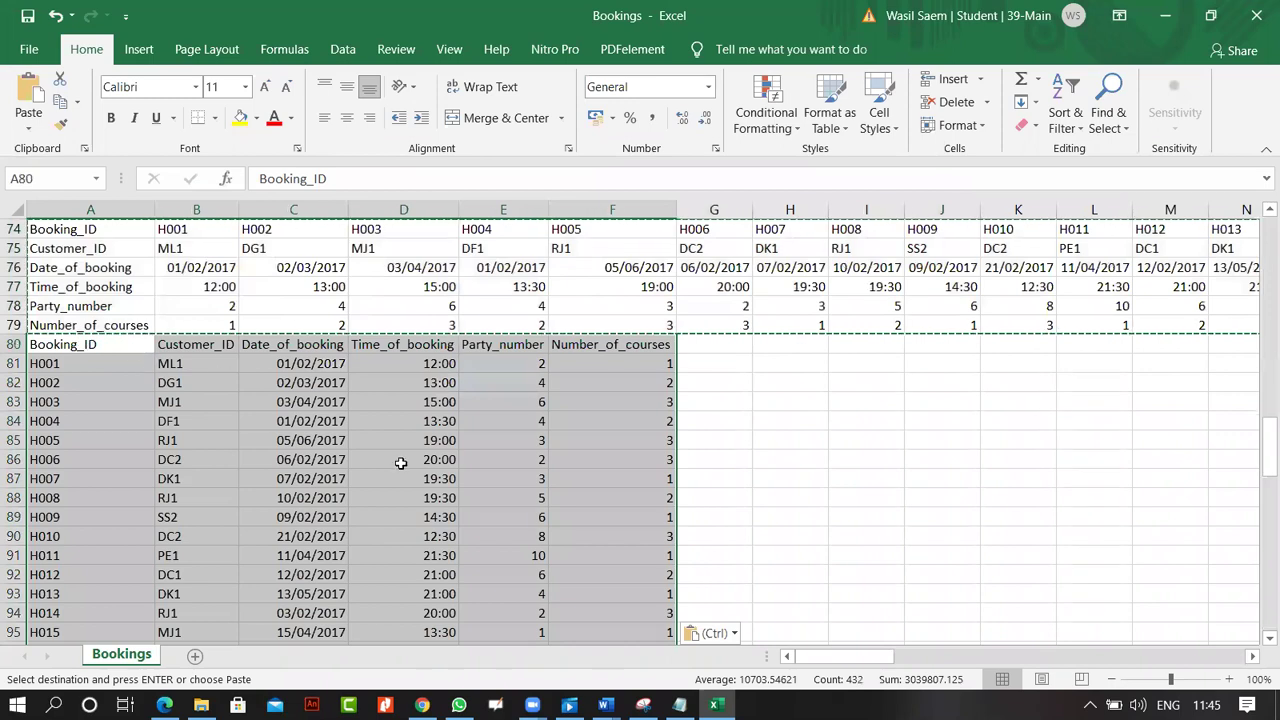
Close Excel without saving the workbook or keeping the copied data
left_click(1257, 13)
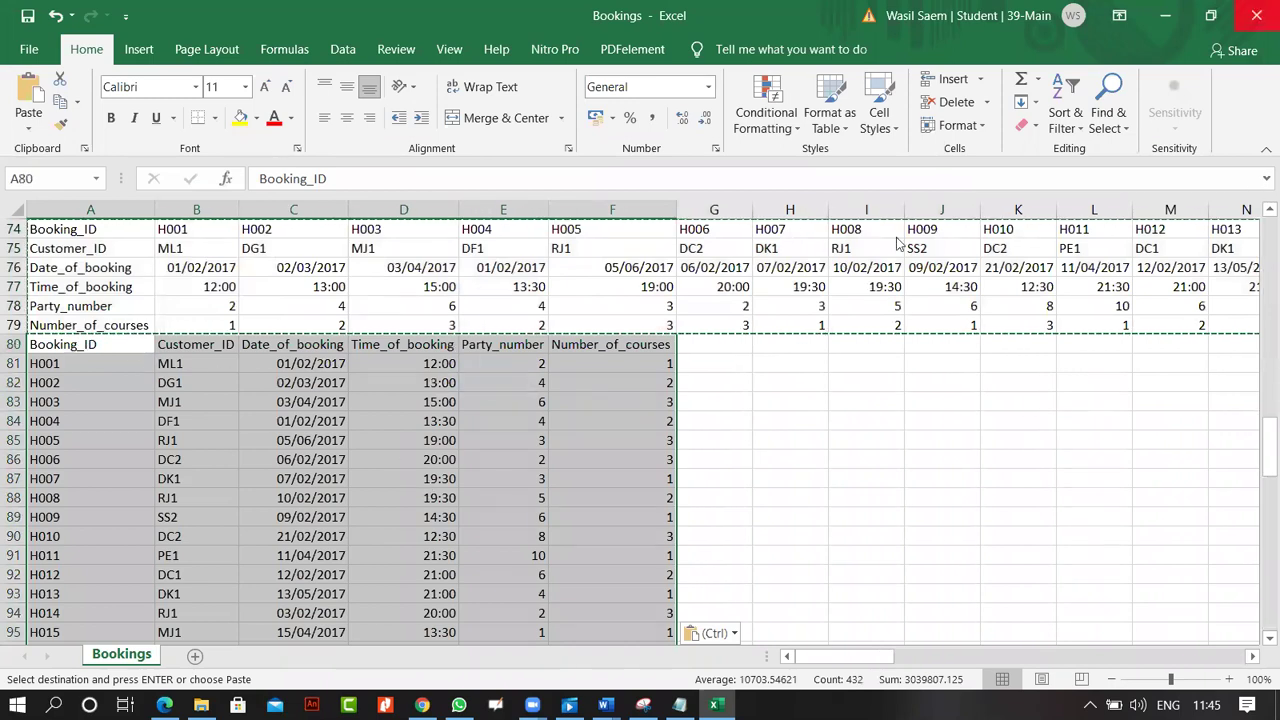
left_click(632, 378)
left_click(636, 421)
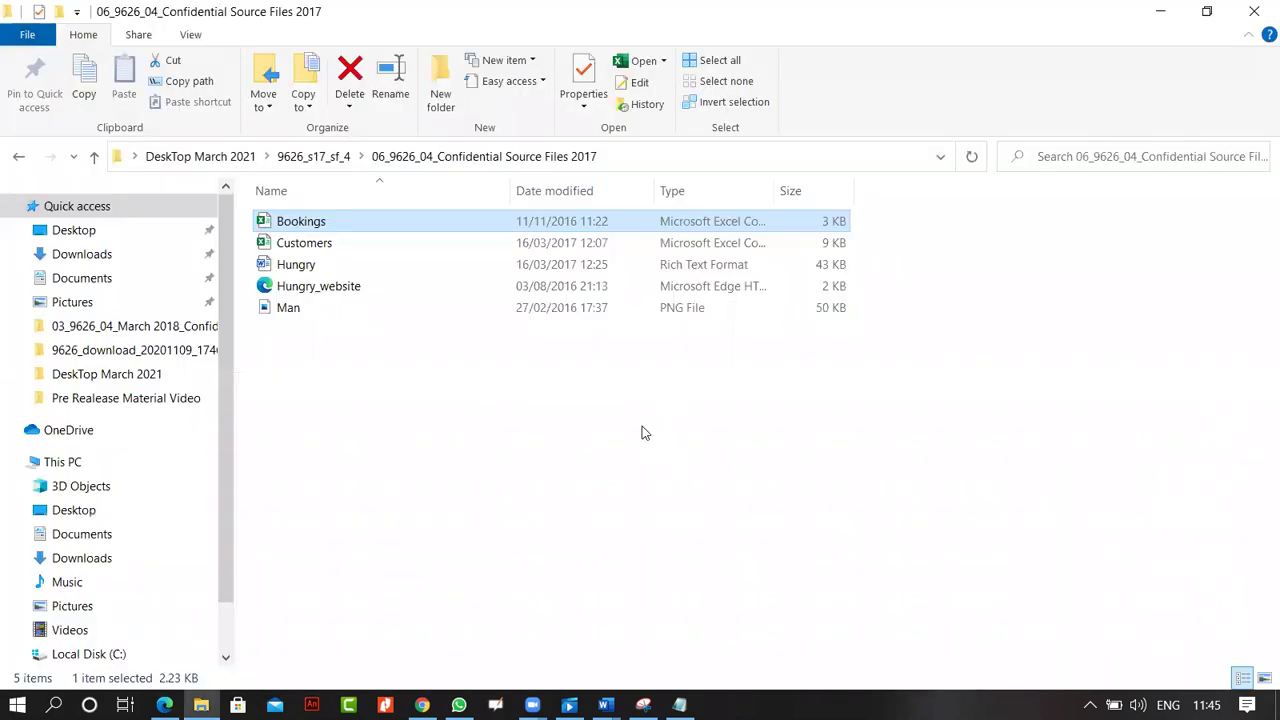
Copy the source folder's path from the Explorer address bar and begin a Windows search
left_click(680, 158)
right_click(688, 158)
key("super+c")
left_click(714, 207)
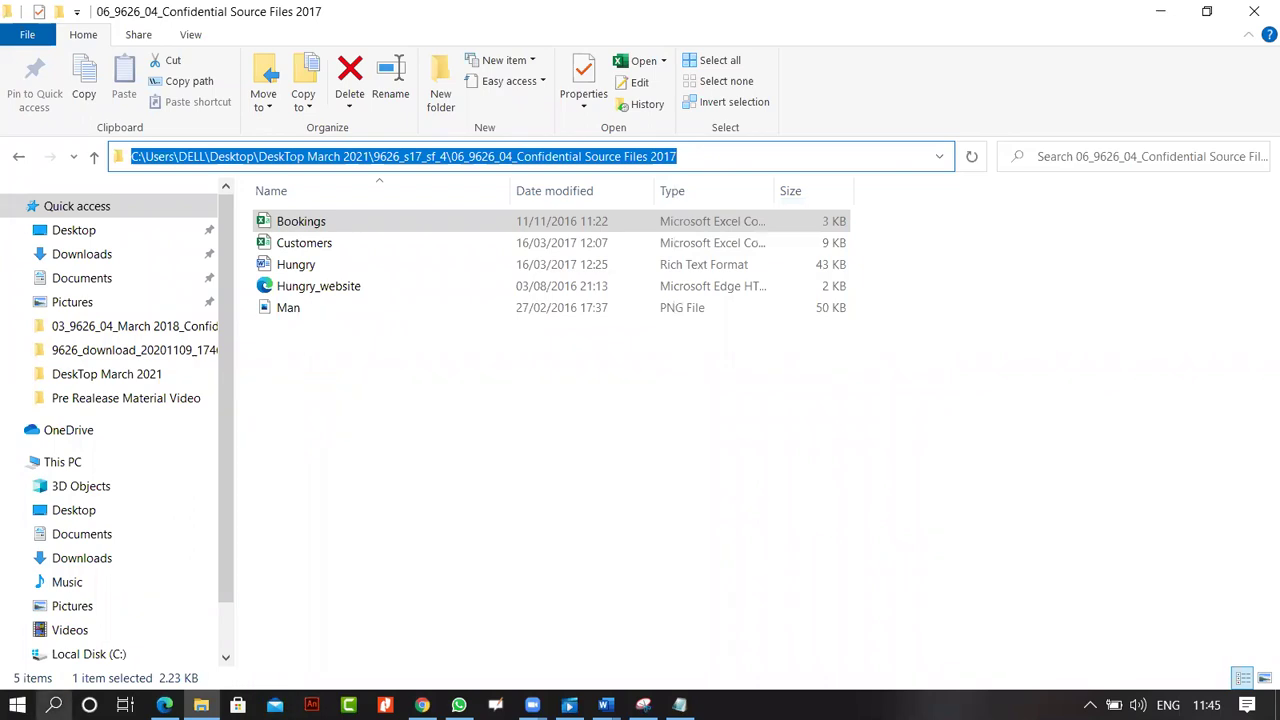
left_click(54, 705)
Launch Access, create the blank database Database1.accdb, and close its empty Table1
type("acc")
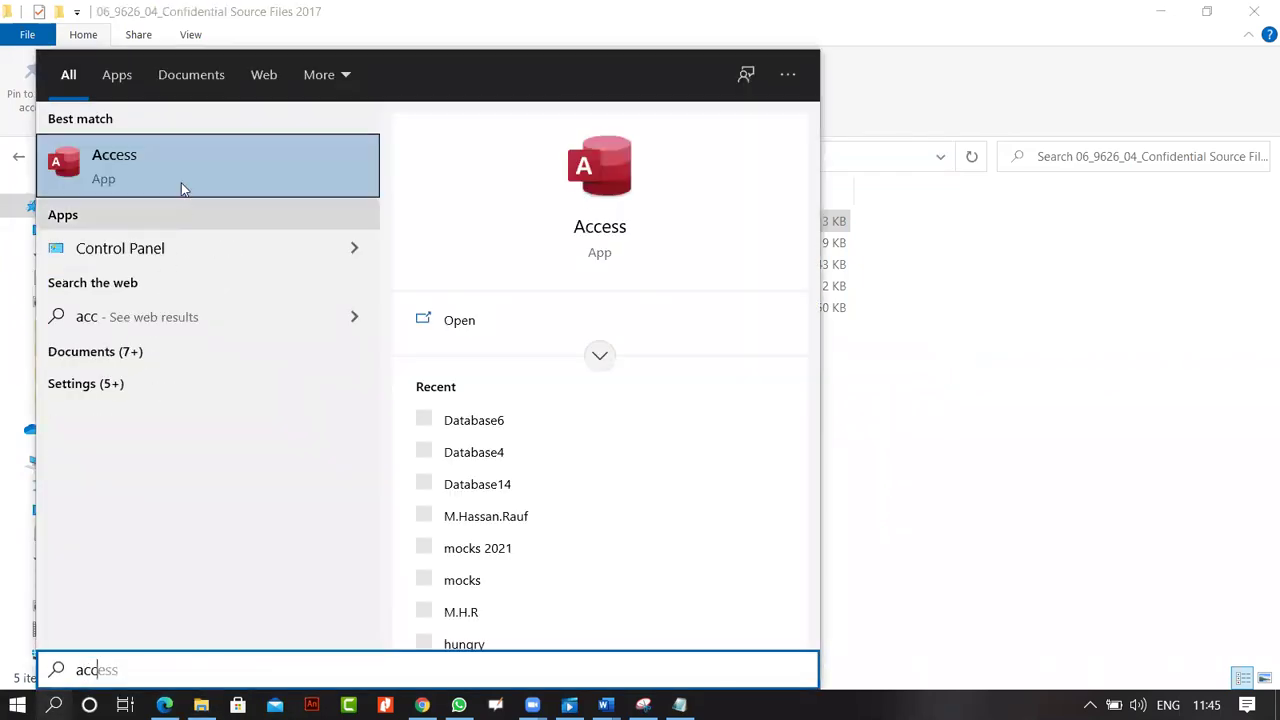
left_click(181, 180)
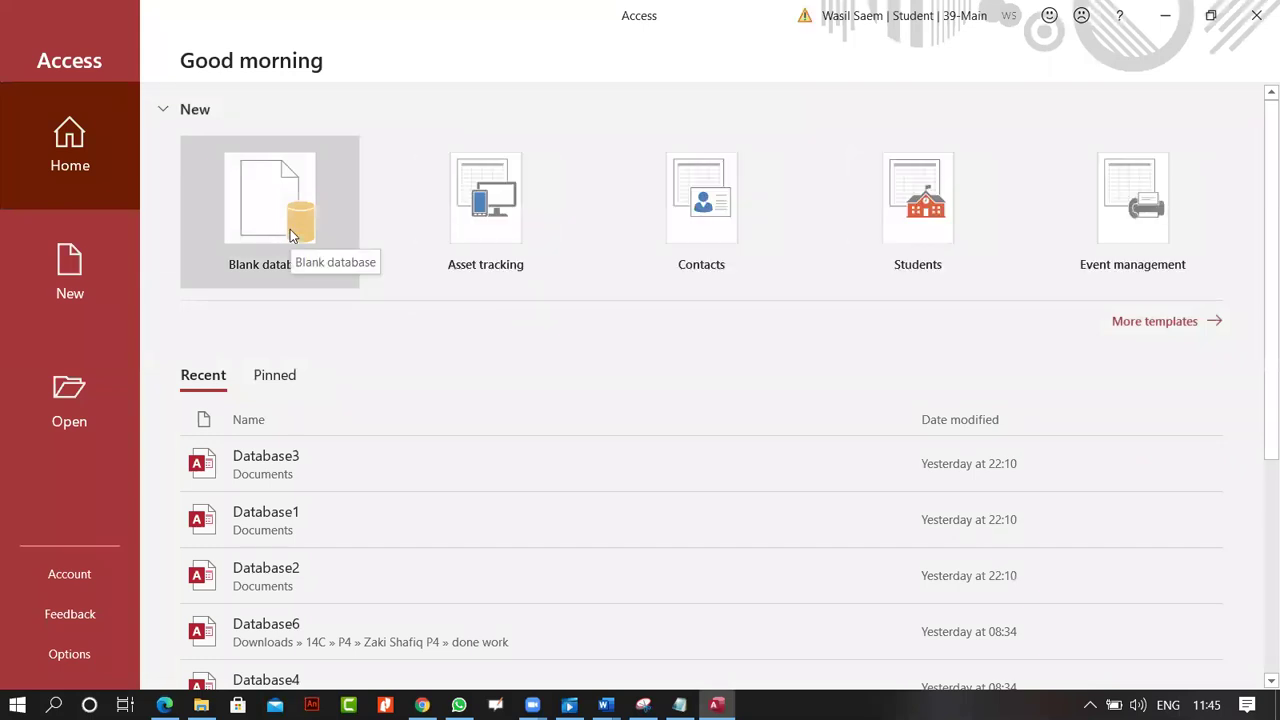
key("Return")
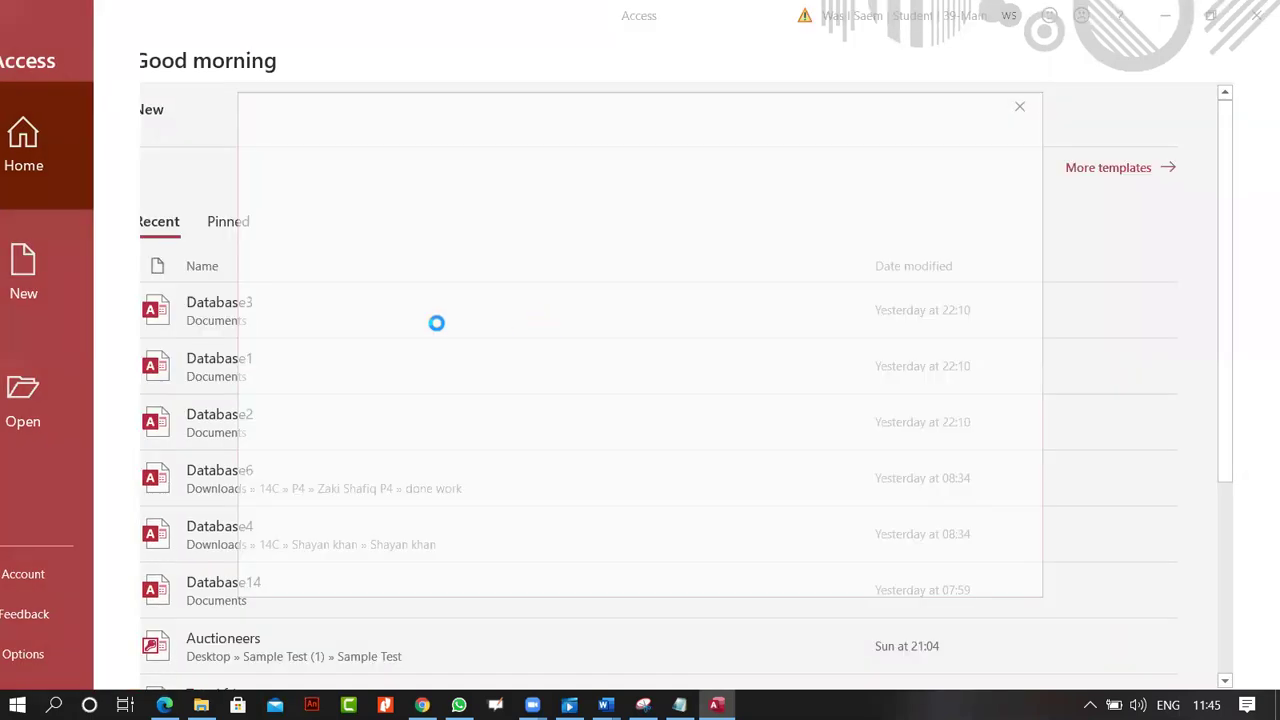
key("Return")
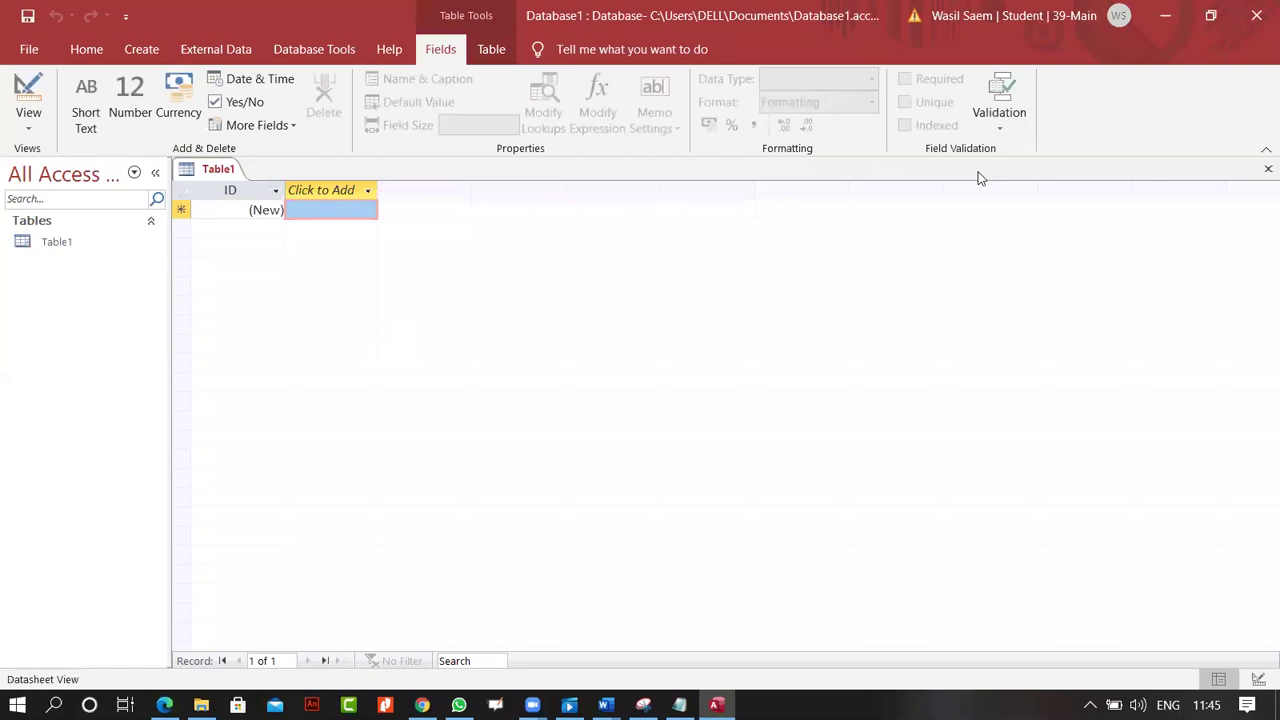
left_click(1267, 169)
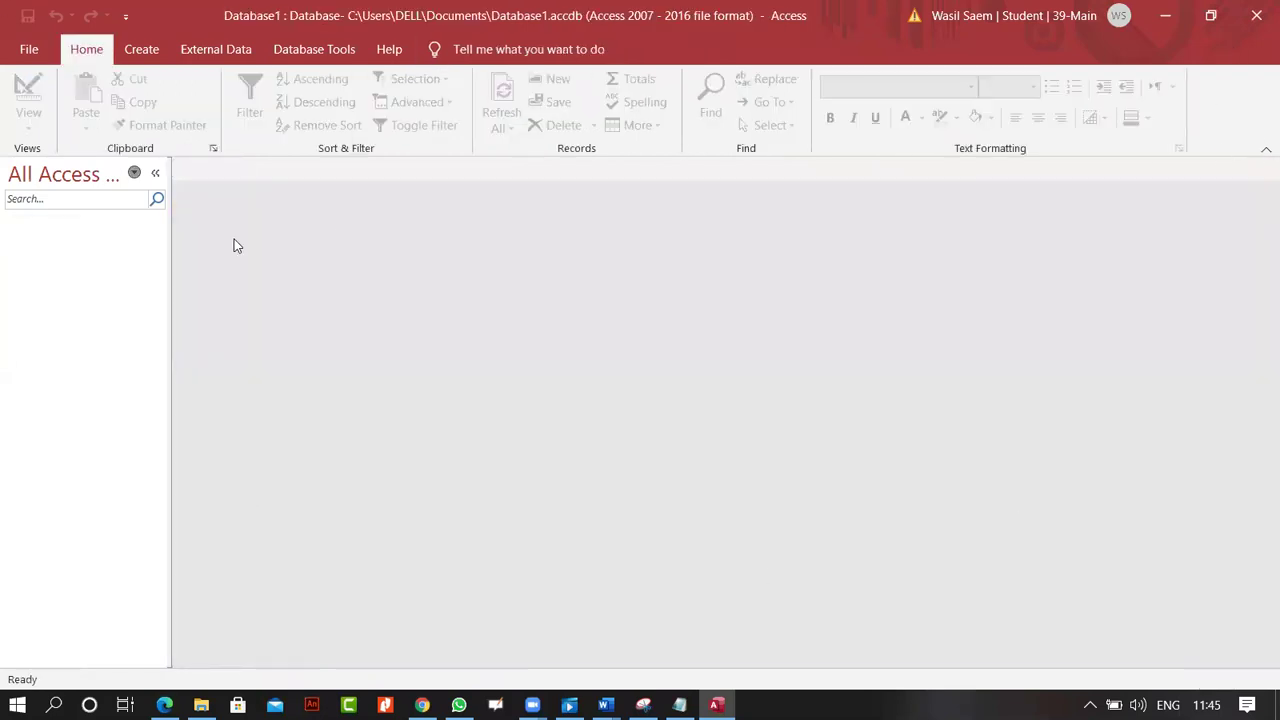
On External Data, expand New Data Source to reveal the From File import options
left_click(246, 48)
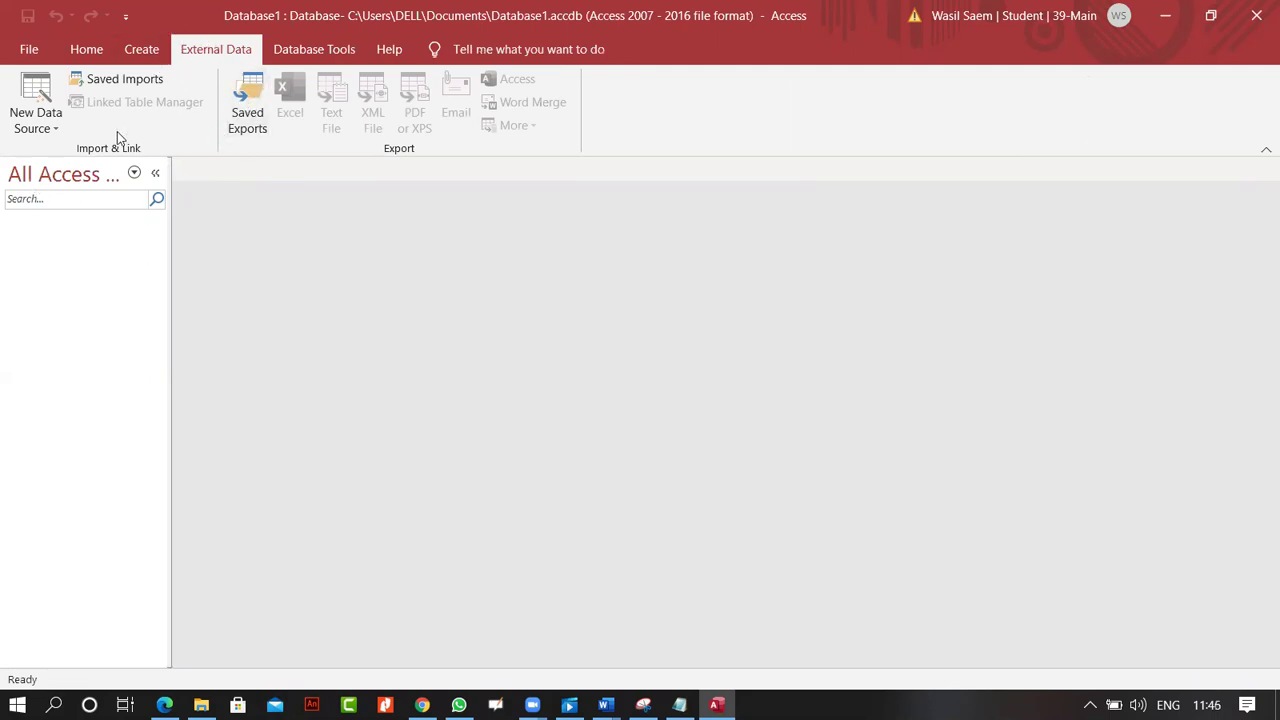
left_click(47, 131)
mouse_move(131, 174)
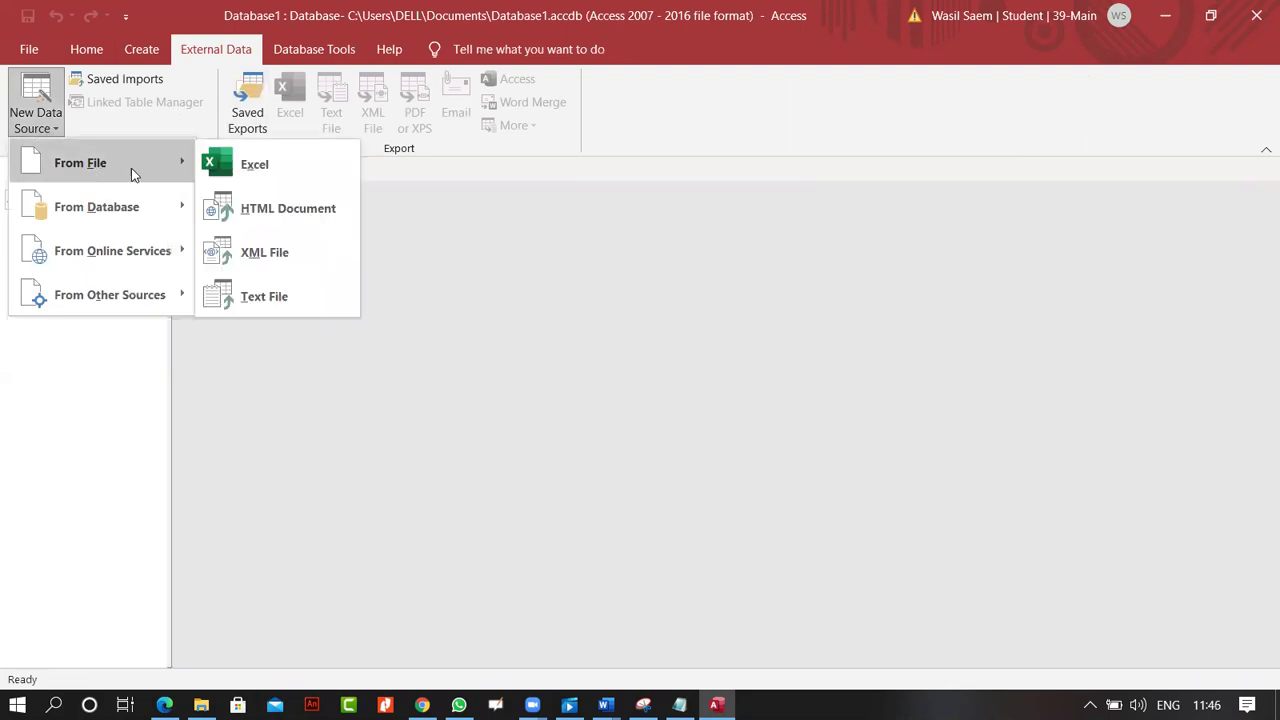
Choose Text File under From File to start importing a text file
left_click(280, 305)
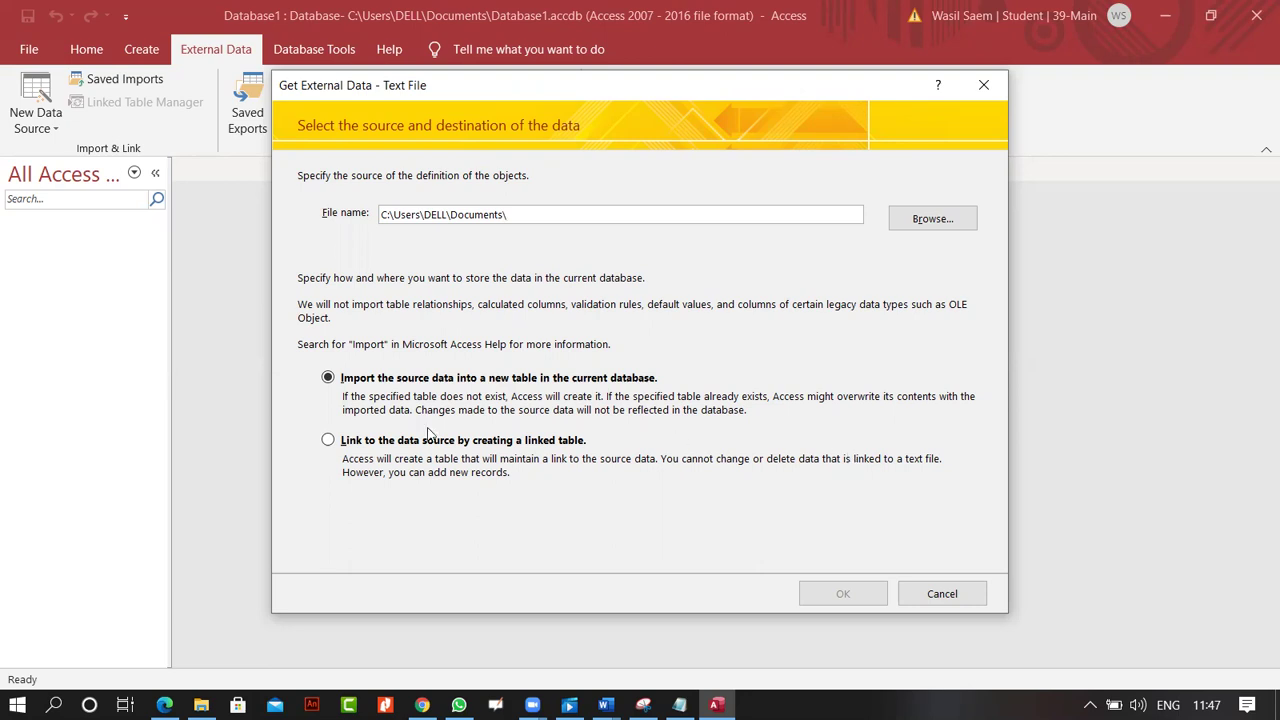
Paste the copied folder path into File name, pick the Bookings file, and confirm the source
left_click_drag(560, 214, 141, 208)
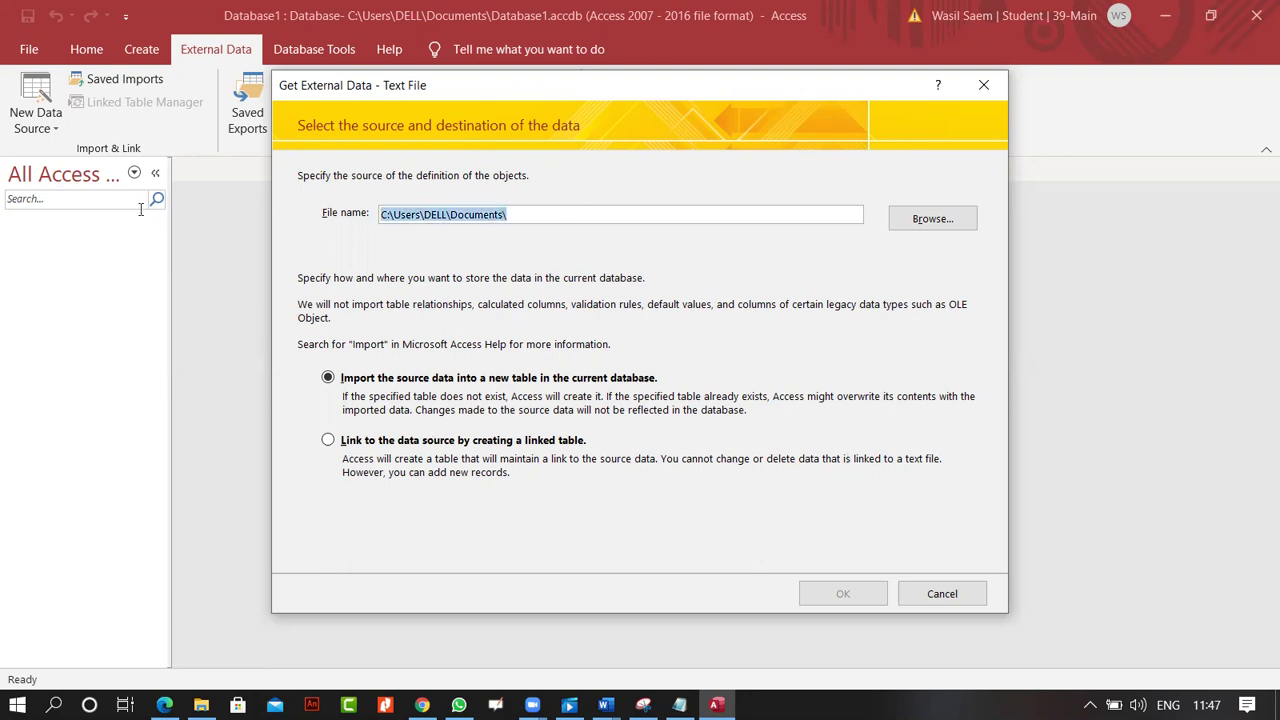
right_click(480, 216)
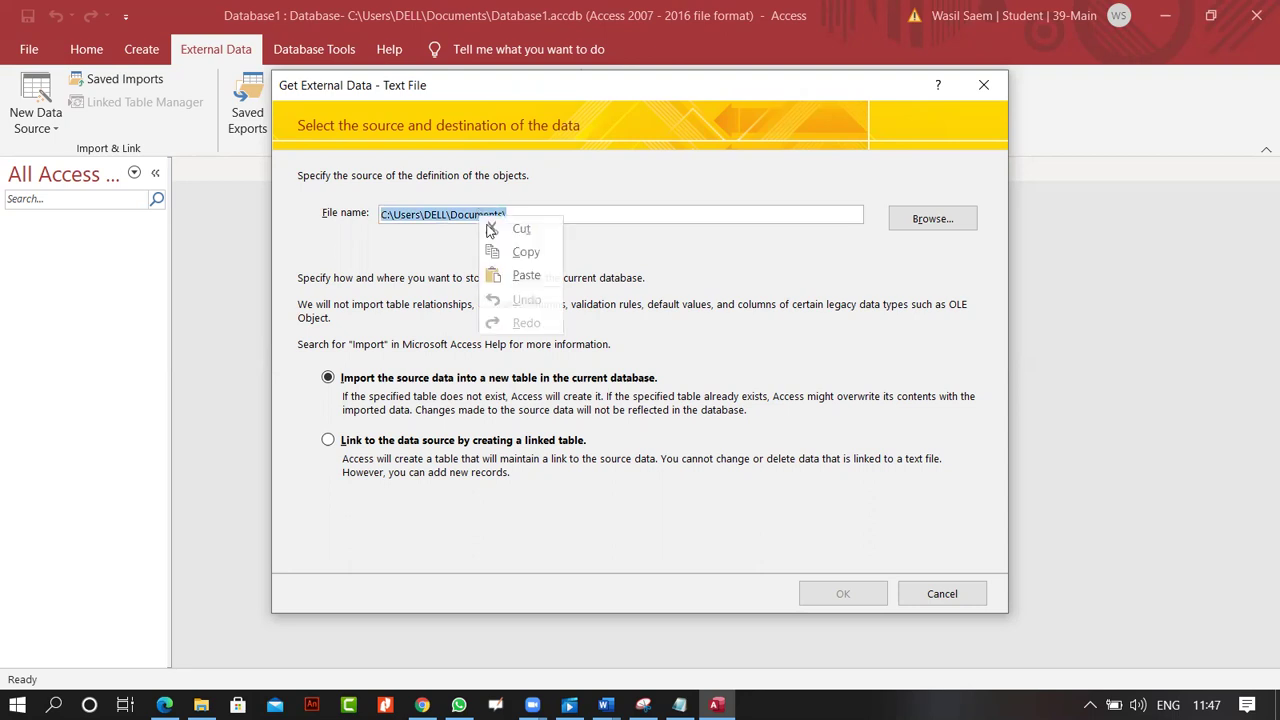
left_click(525, 276)
left_click(932, 218)
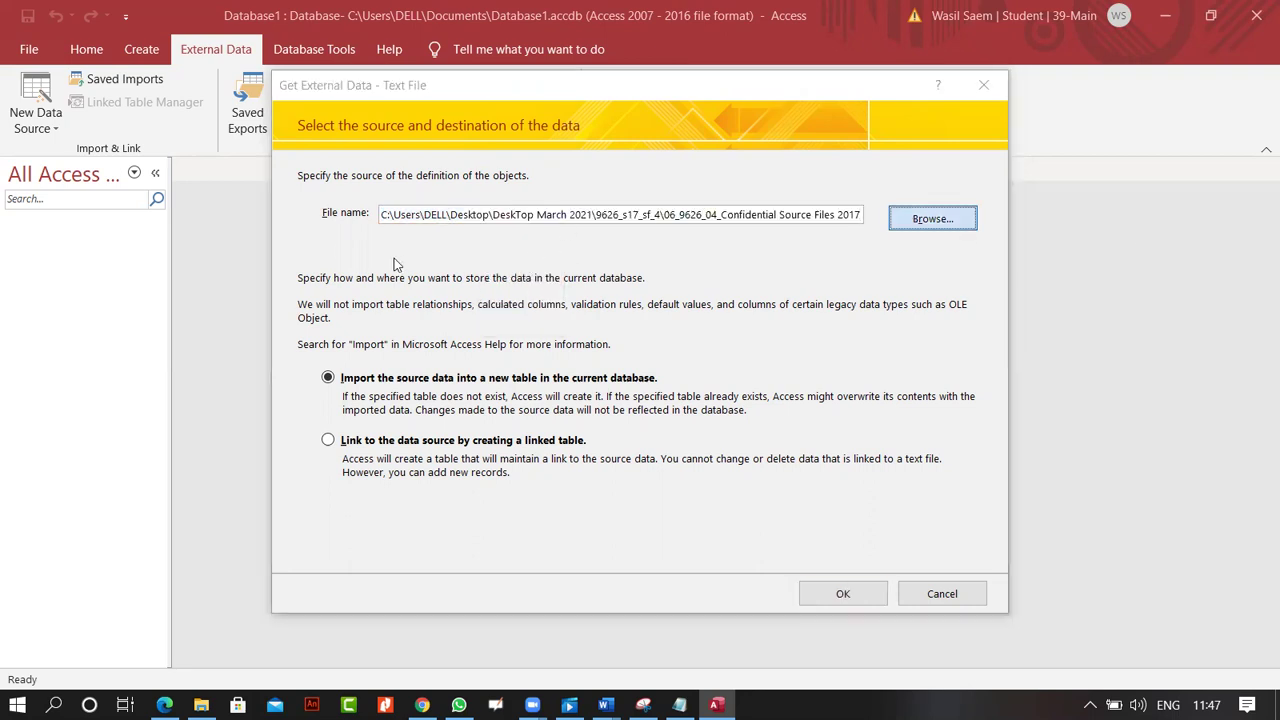
double_click(518, 249)
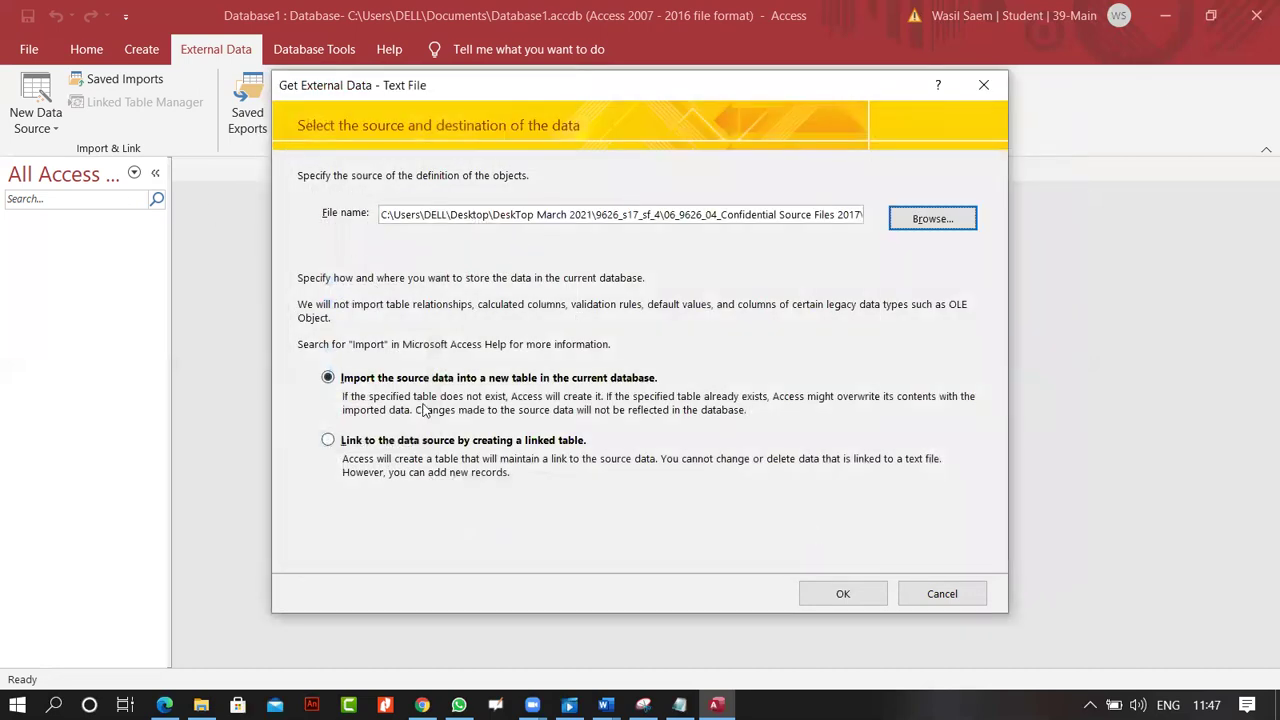
left_click(838, 594)
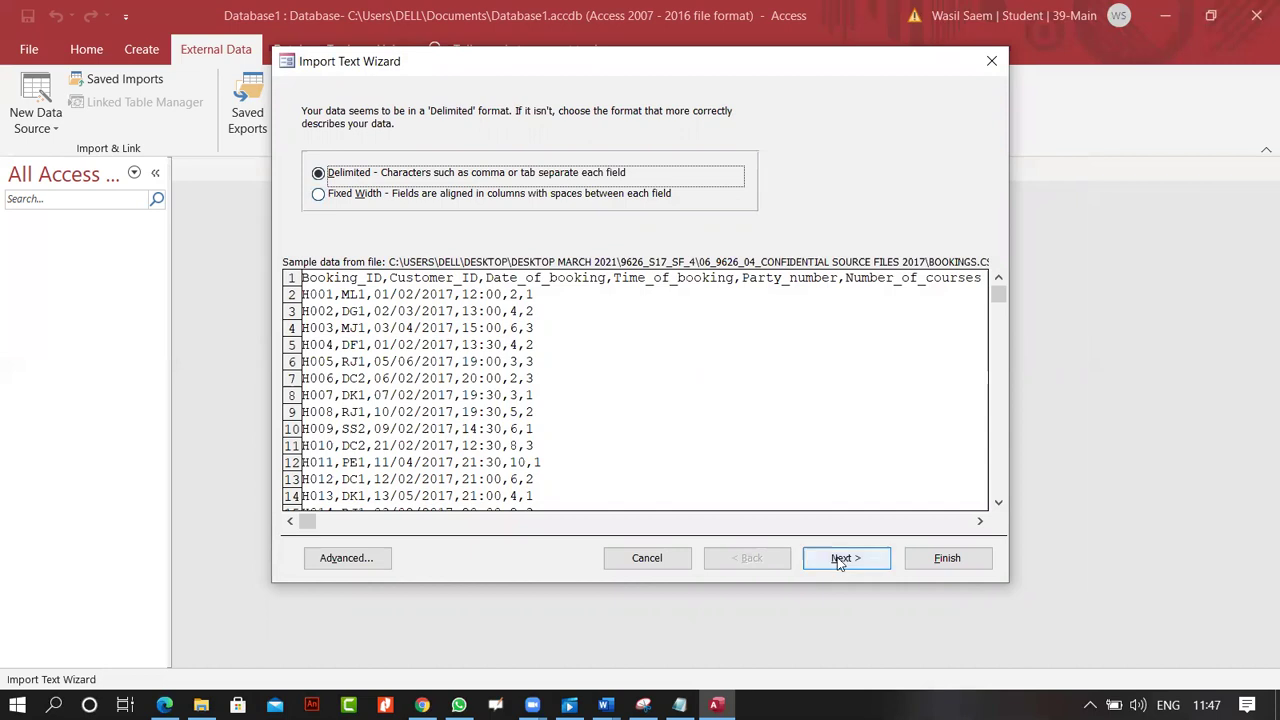
Keep Comma as the delimiter, tick First Row Contains Field Names, and dismiss a chat pop-up
left_click(840, 560)
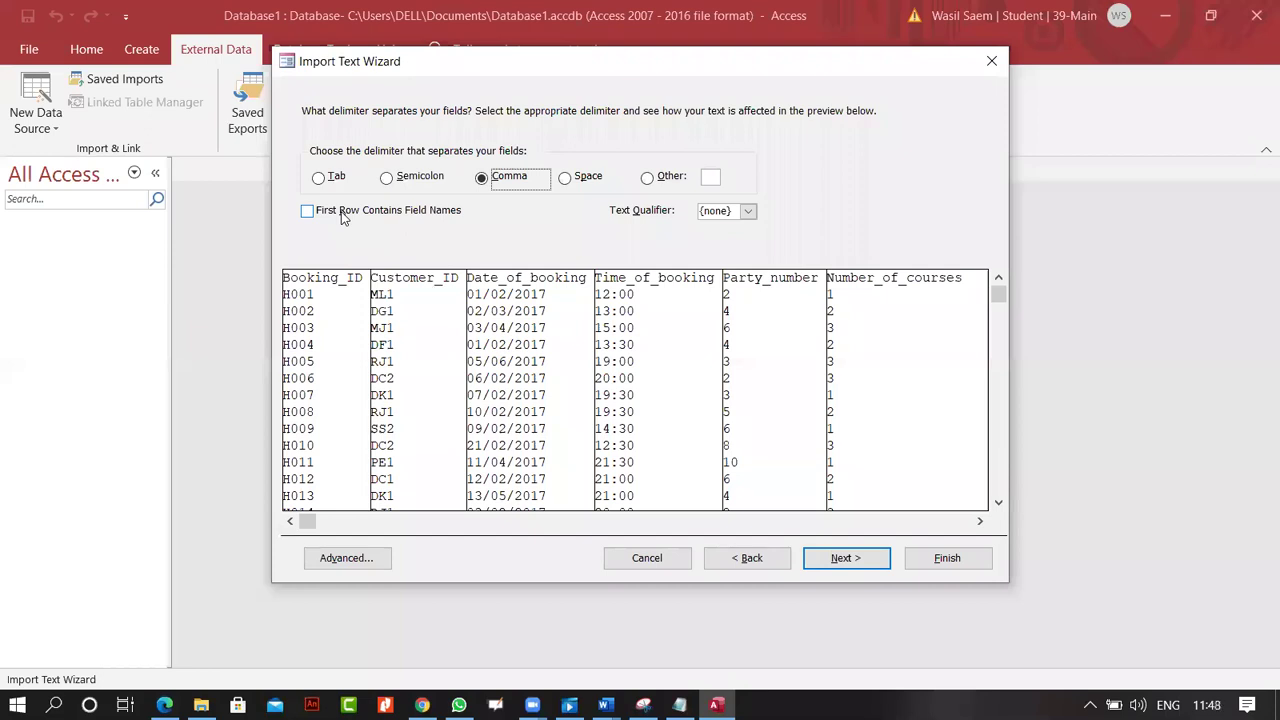
left_click(341, 218)
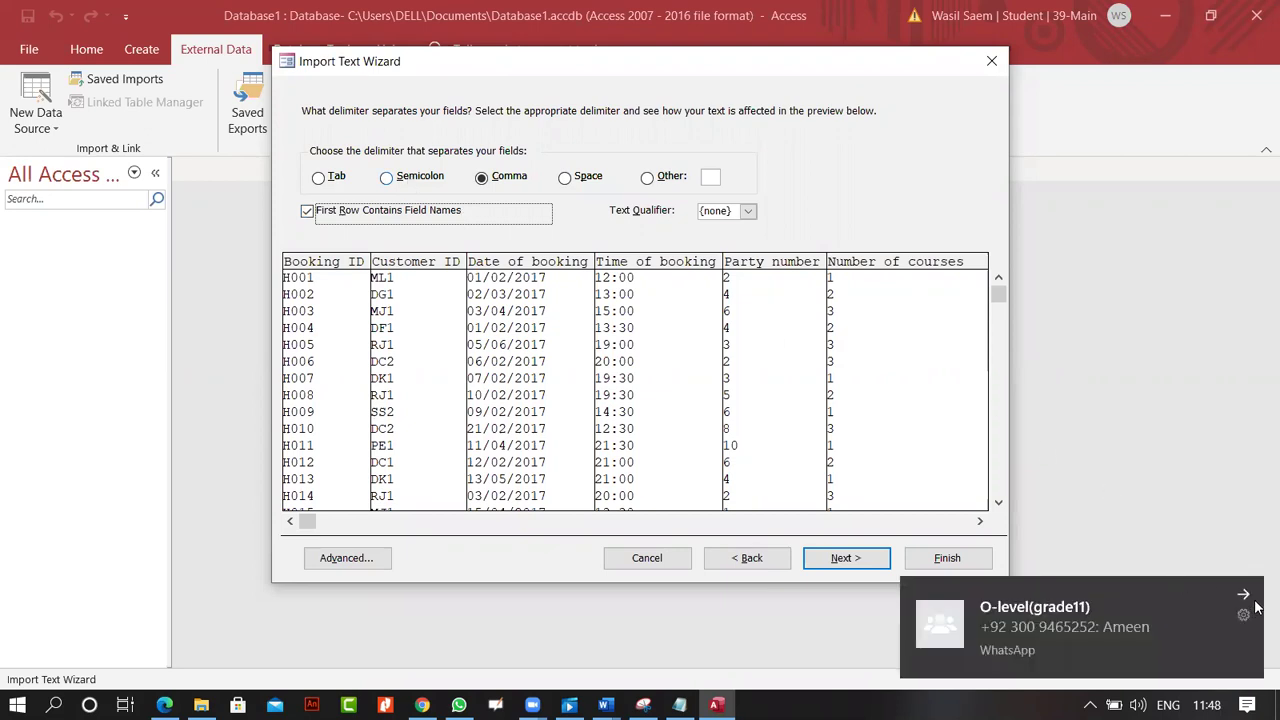
left_click(1243, 594)
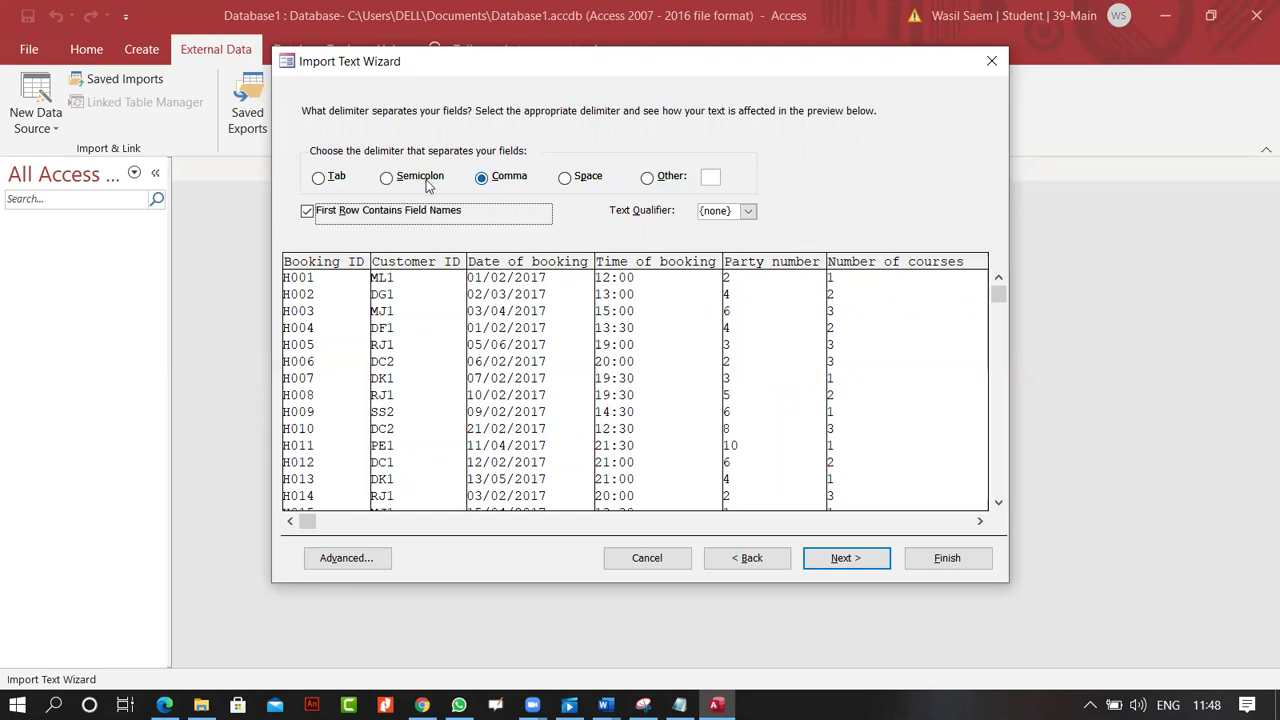
In Advanced import options, keep Booking_ID as Short Text and date order DMY, then cancel
left_click(826, 560)
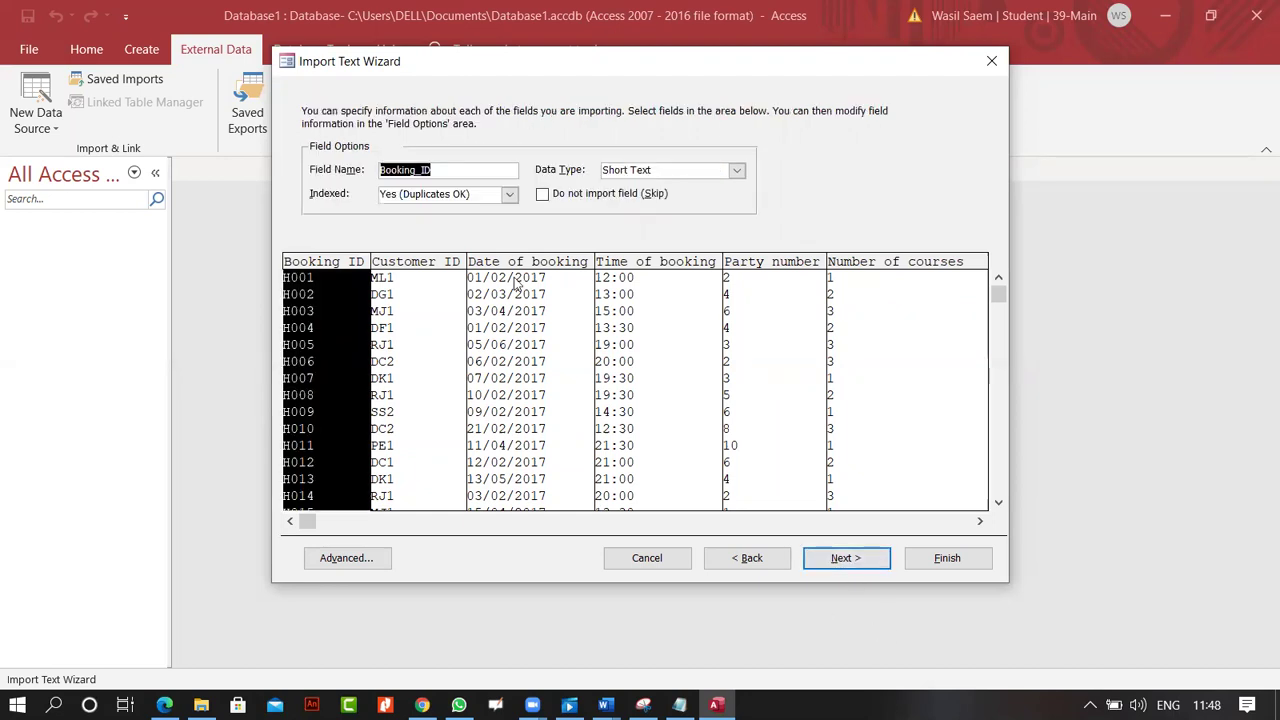
left_click(356, 560)
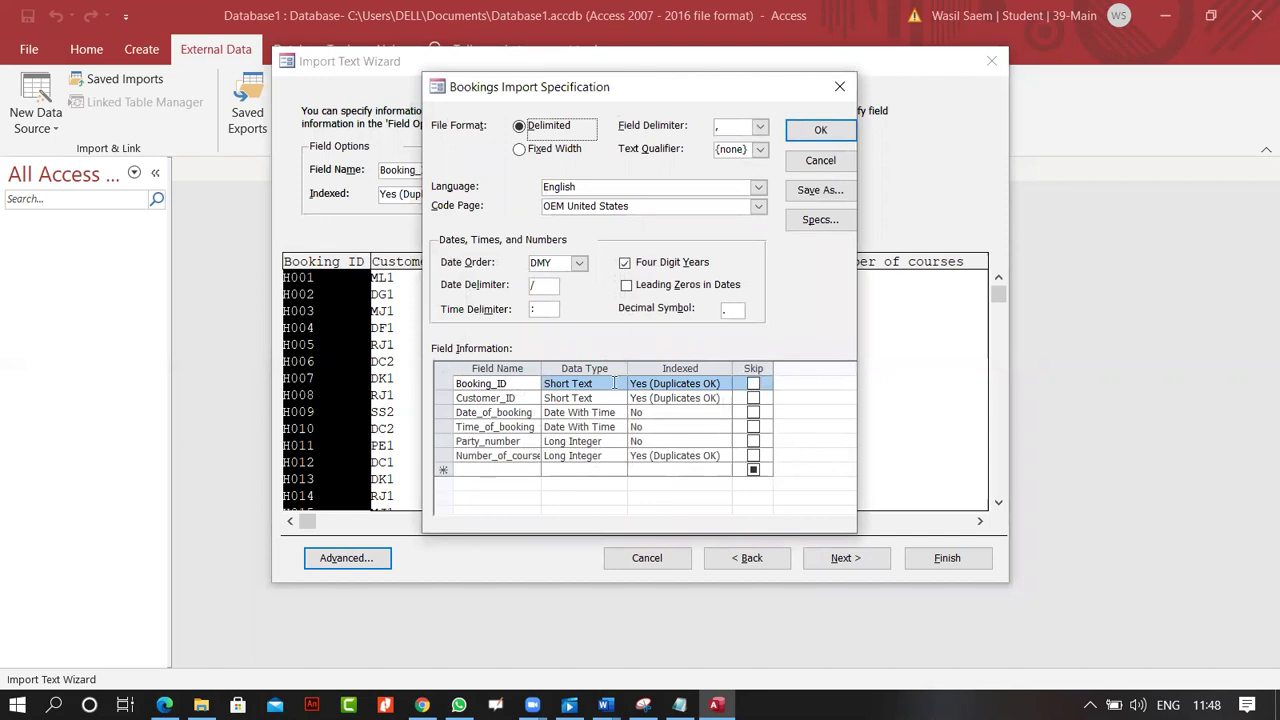
left_click(616, 385)
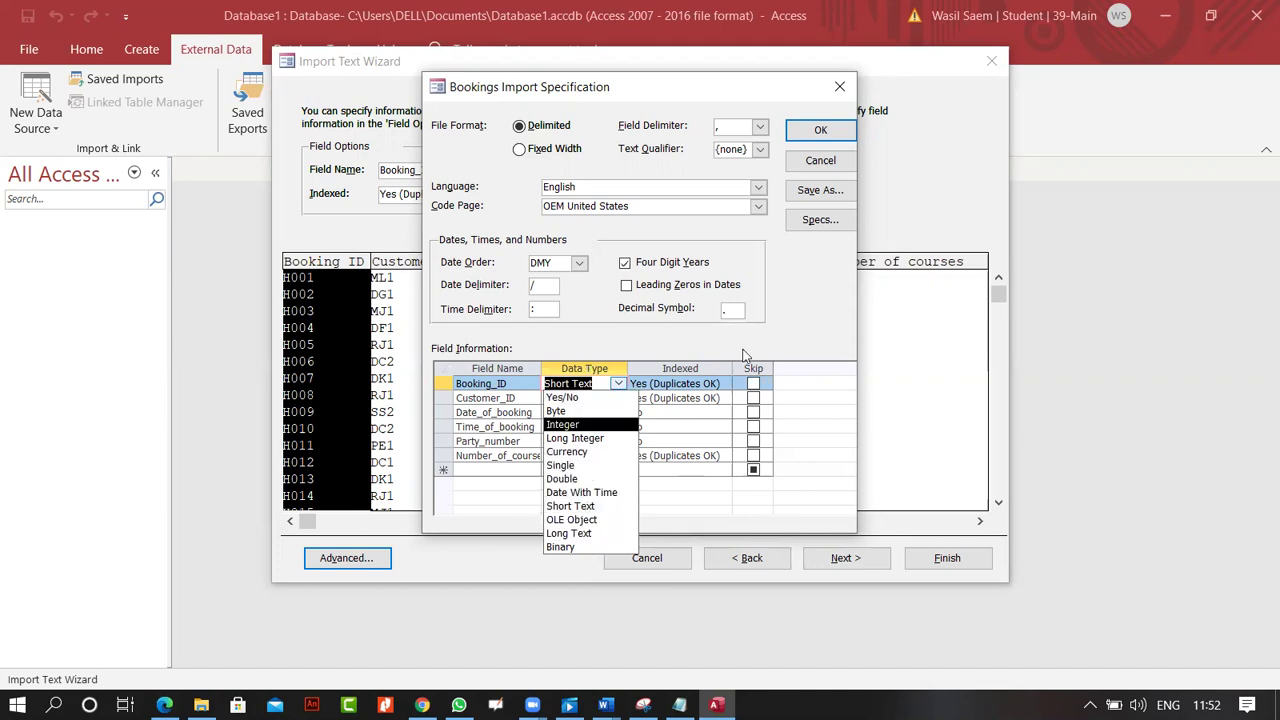
left_click(594, 317)
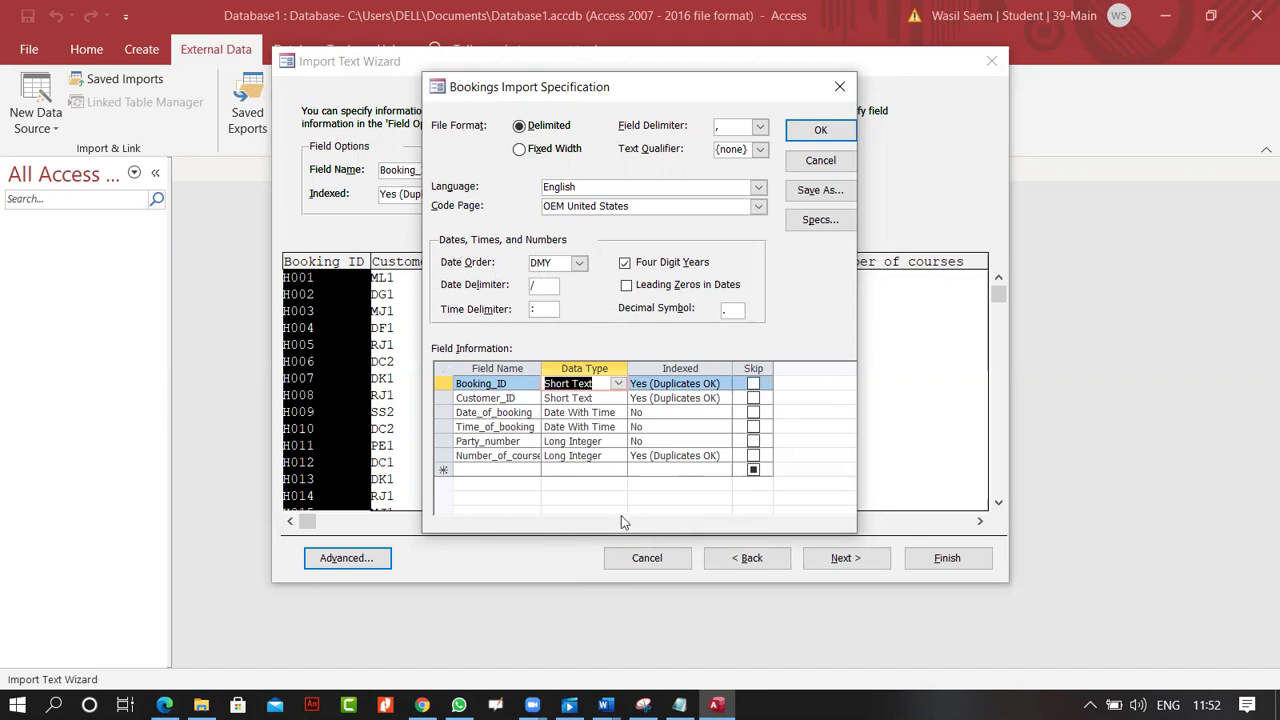
left_click(605, 412)
left_click(579, 263)
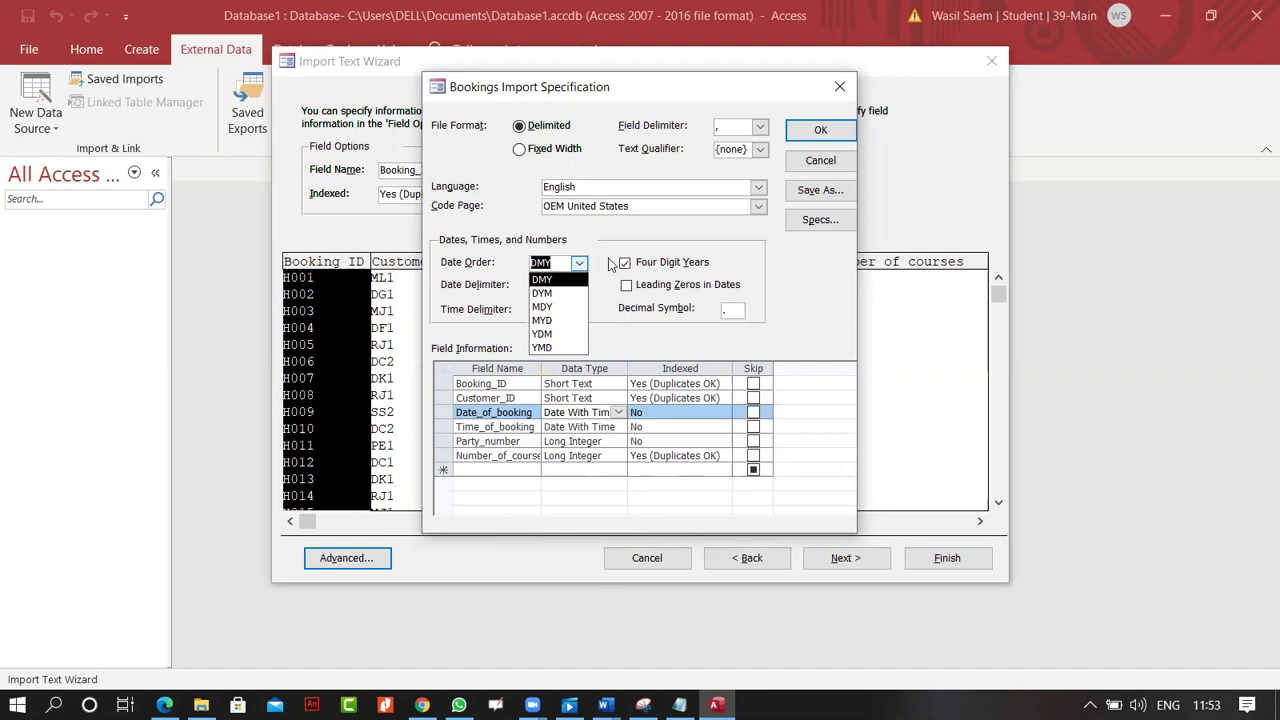
left_click(624, 232)
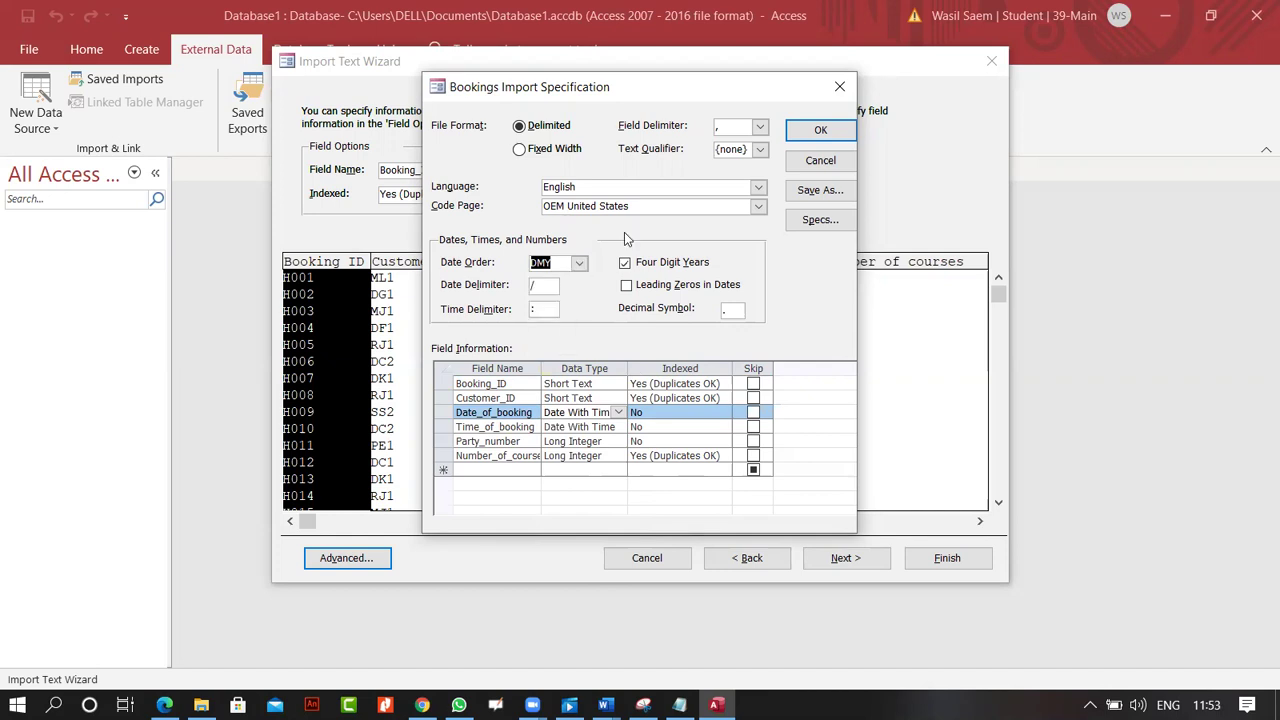
left_click(820, 160)
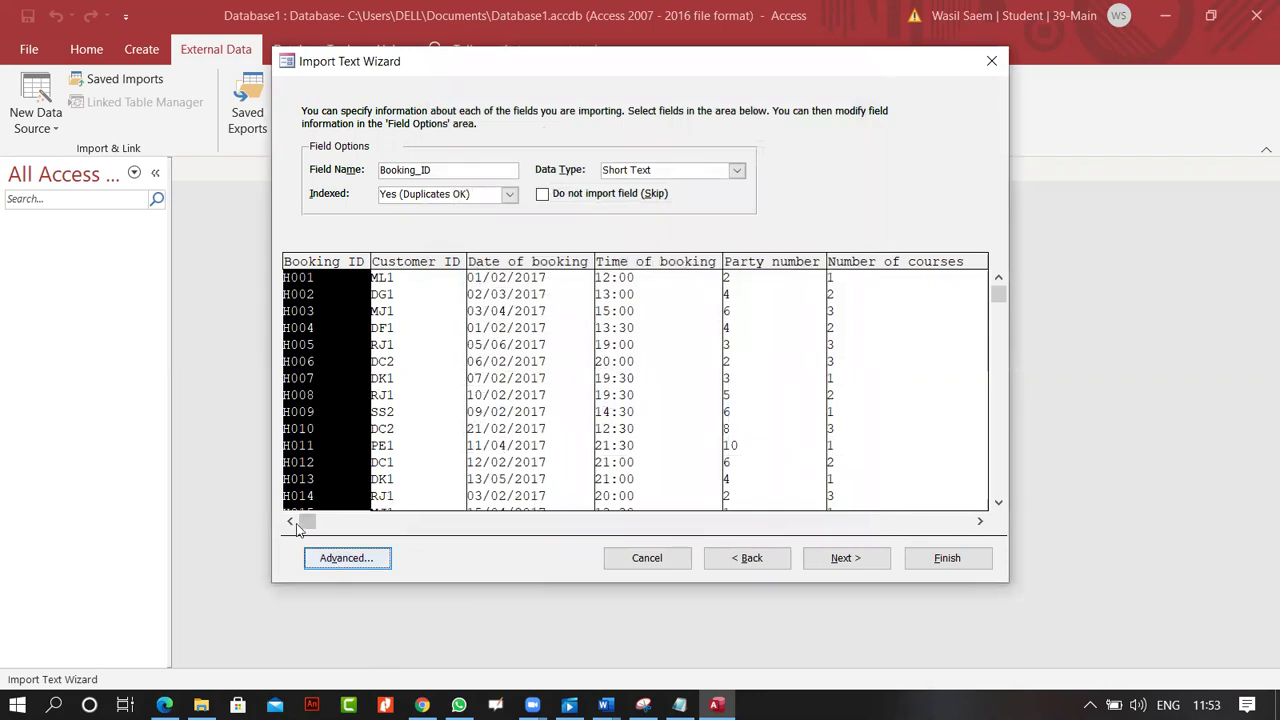
Scroll the field preview across to review all the imported booking columns
left_click_drag(308, 522, 840, 524)
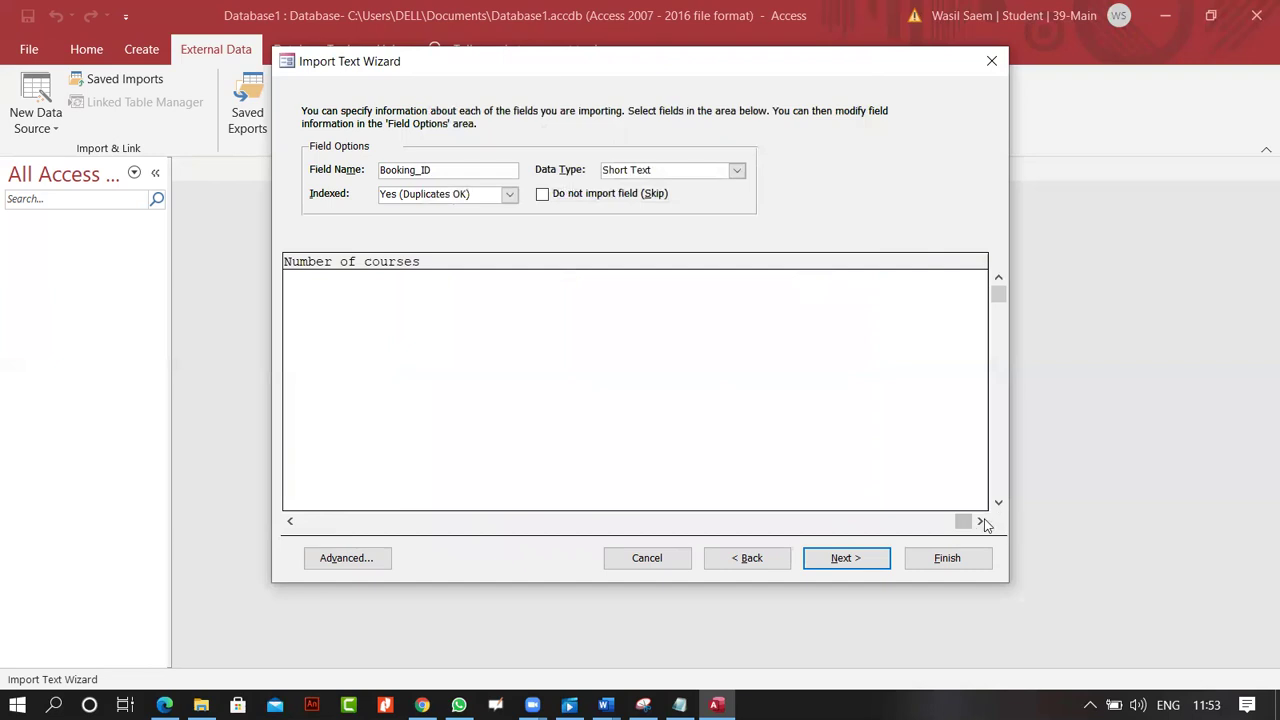
left_click_drag(963, 522, 232, 523)
left_click_drag(947, 518, 300, 523)
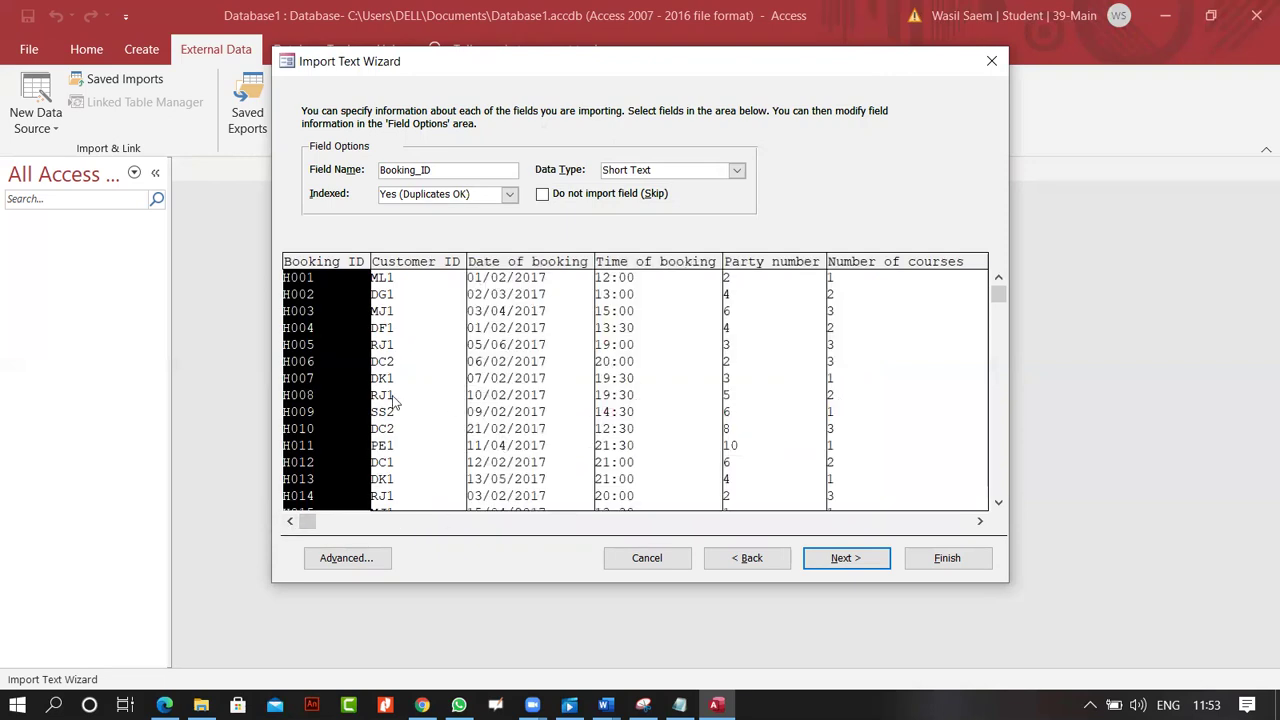
Set Booking_ID as the primary key, finish without saving import steps, and select Bookings
left_click(833, 558)
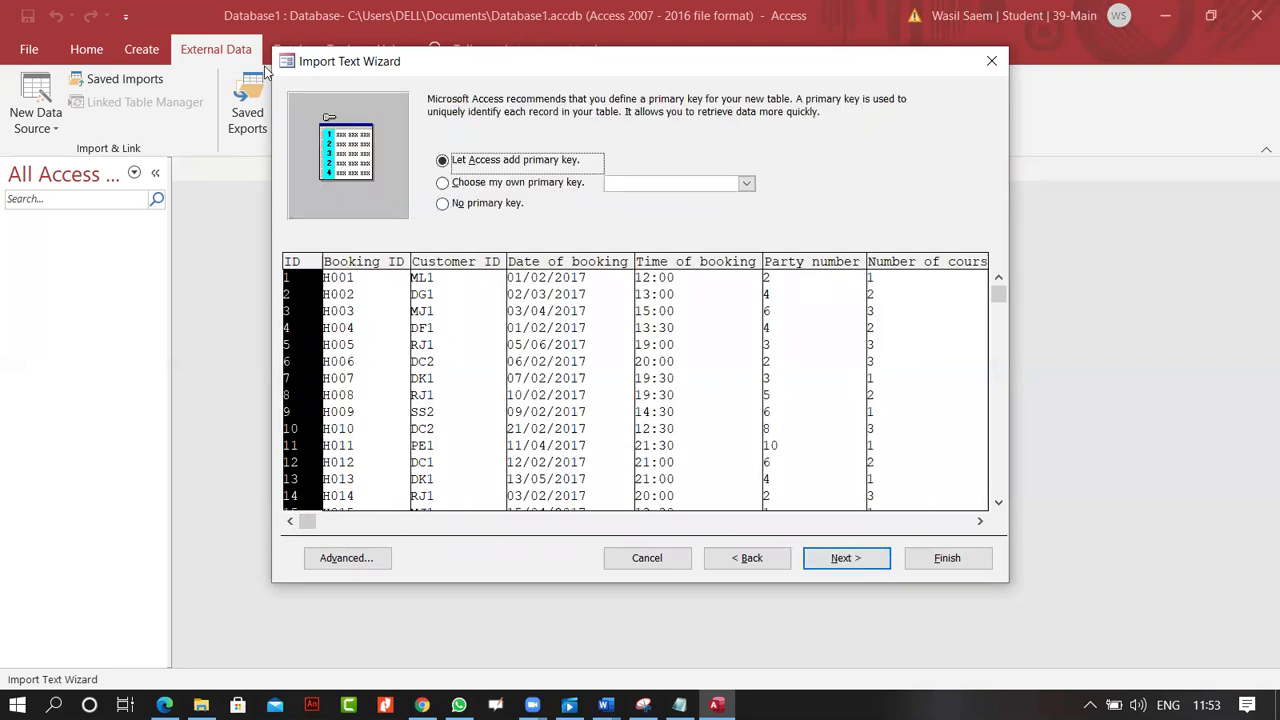
left_click(480, 184)
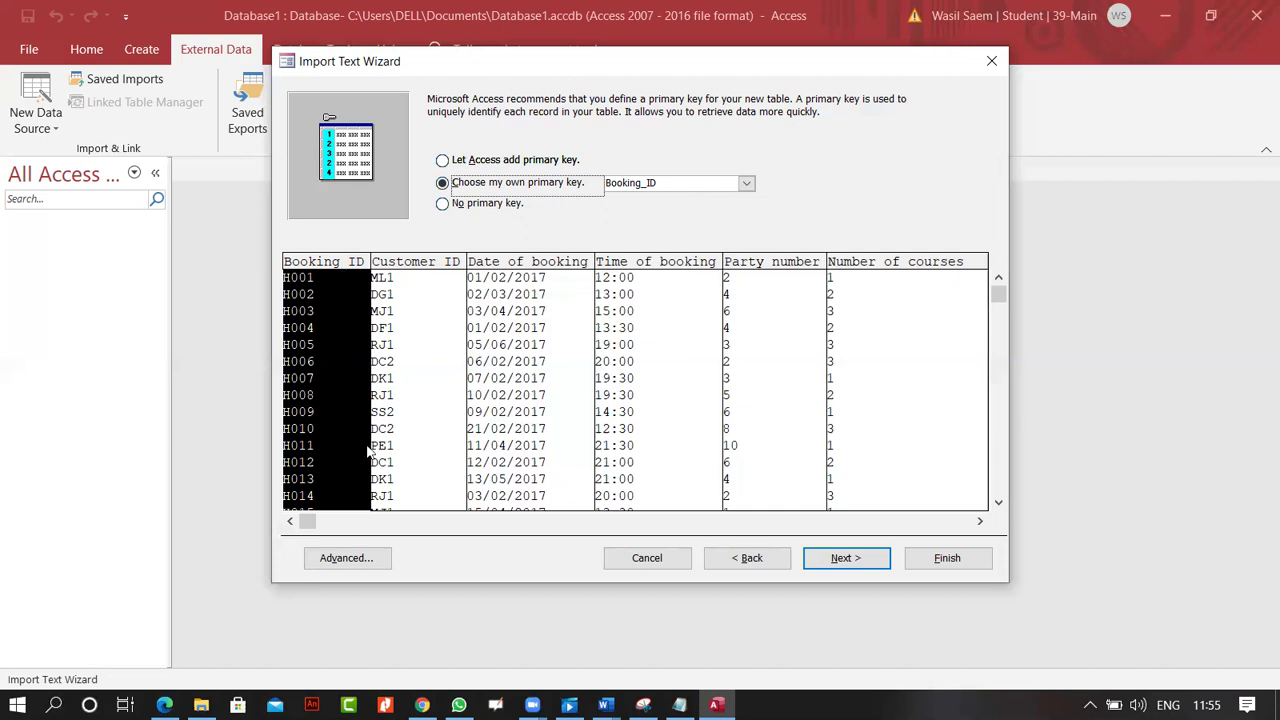
left_click(846, 557)
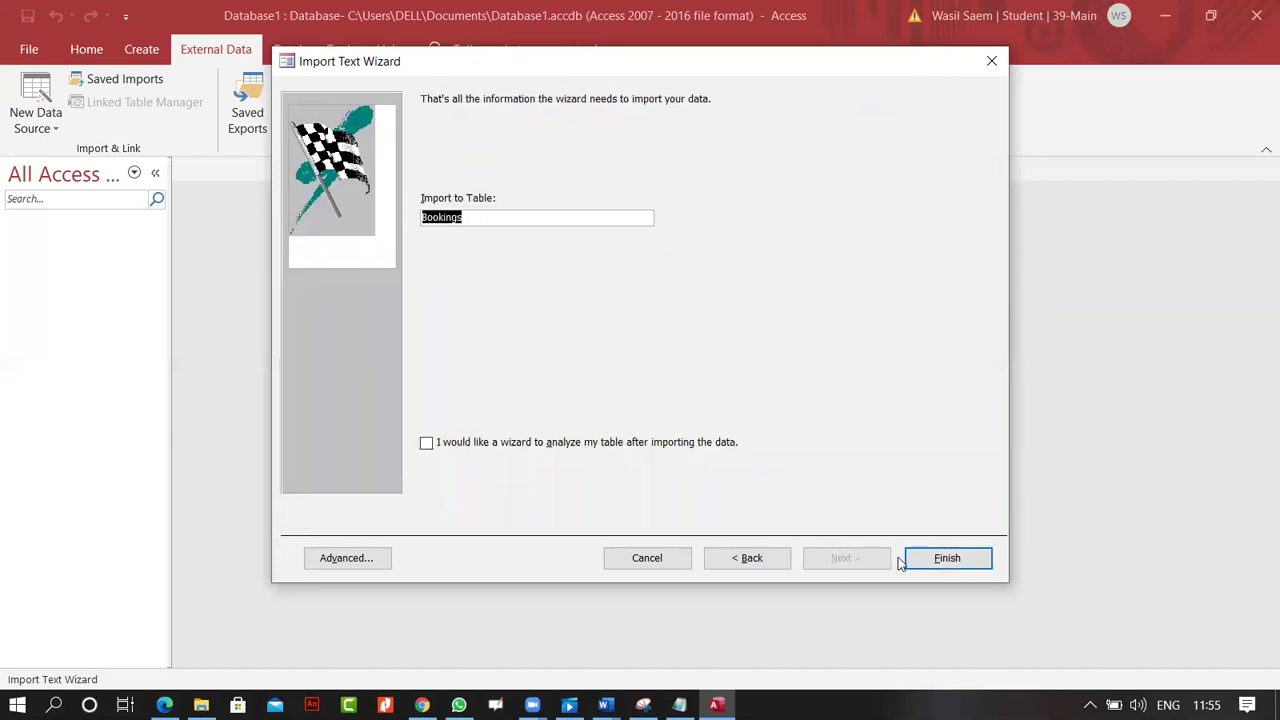
left_click(930, 558)
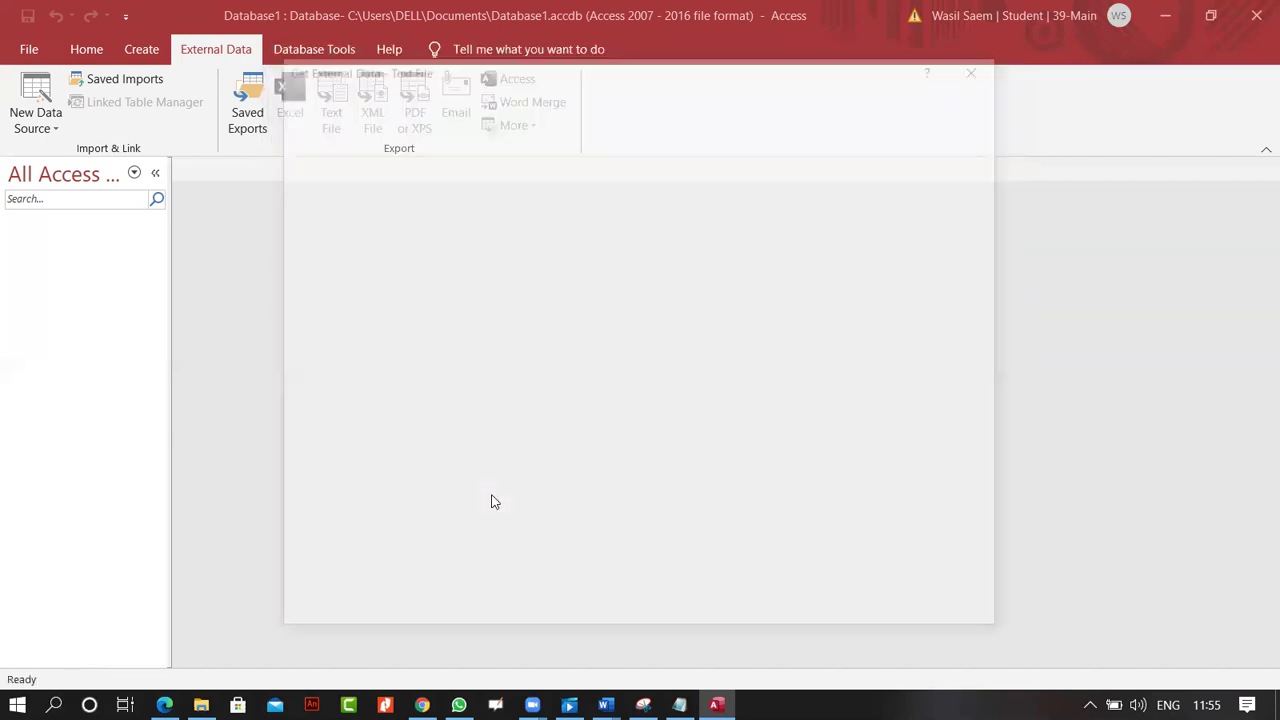
left_click(970, 617)
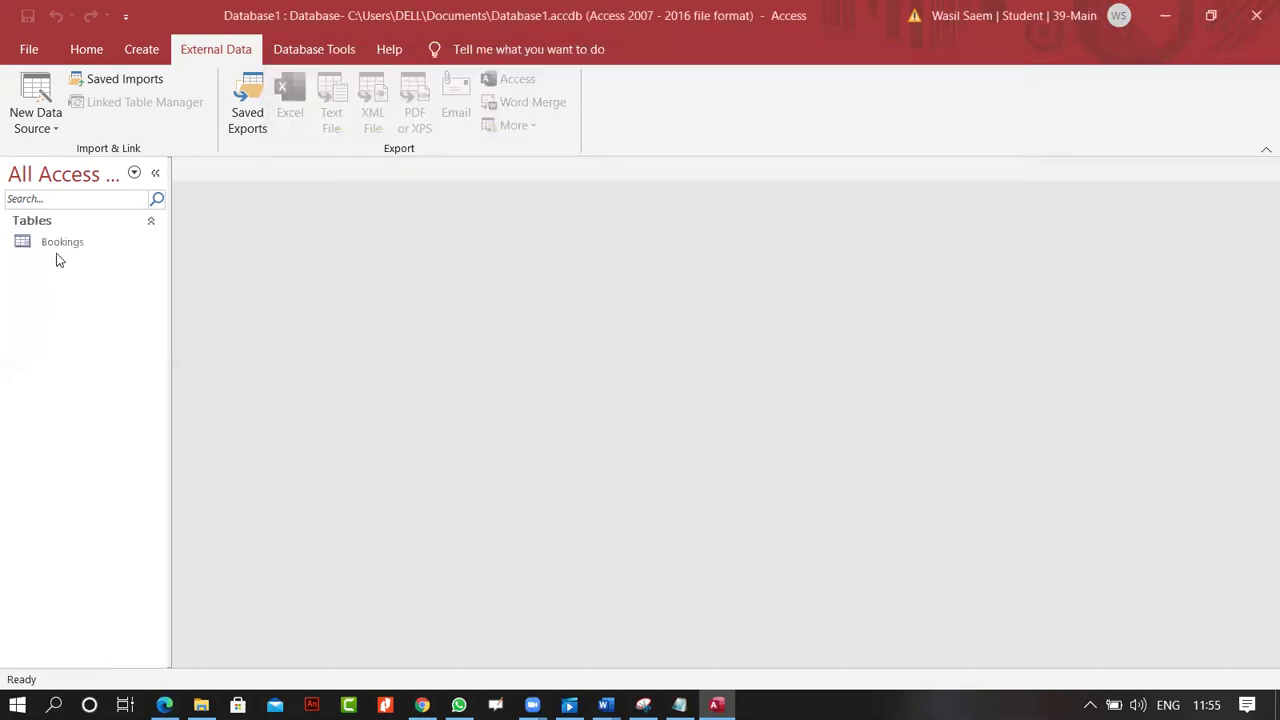
left_click(68, 241)
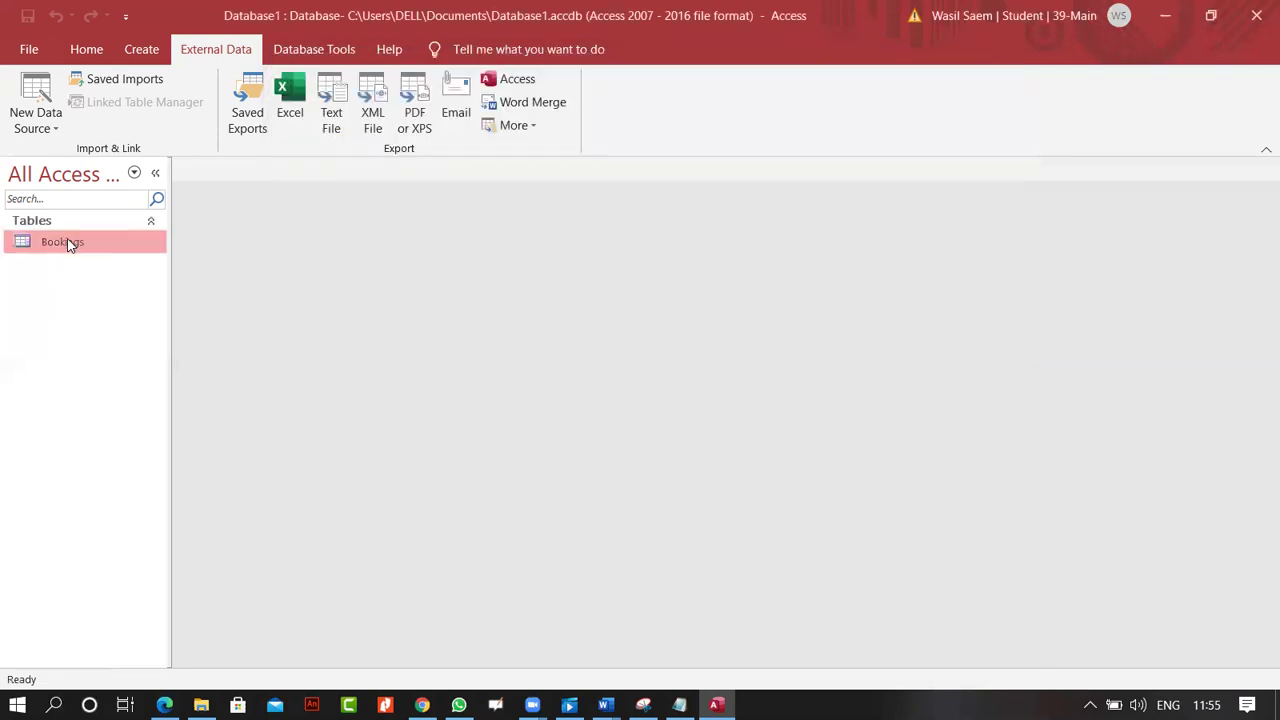
Open Bookings in Datasheet View and look over its 71 imported records across six fields
double_click(68, 242)
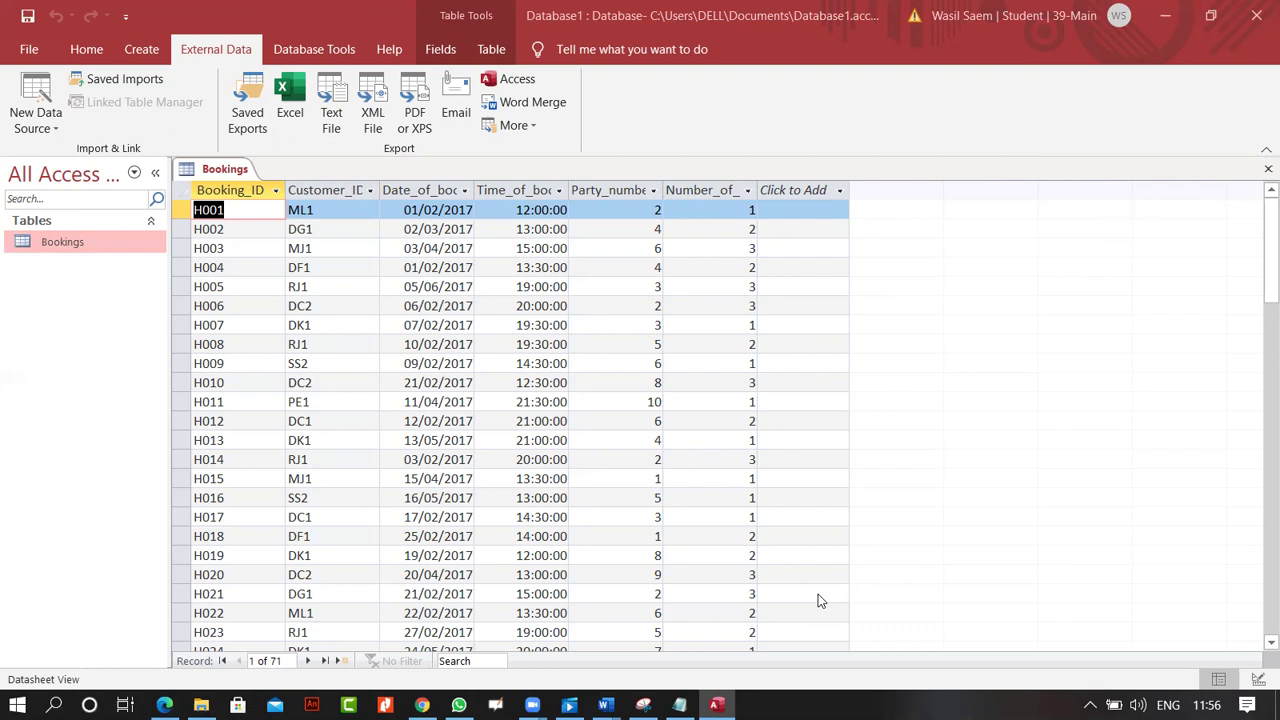
key("F2")
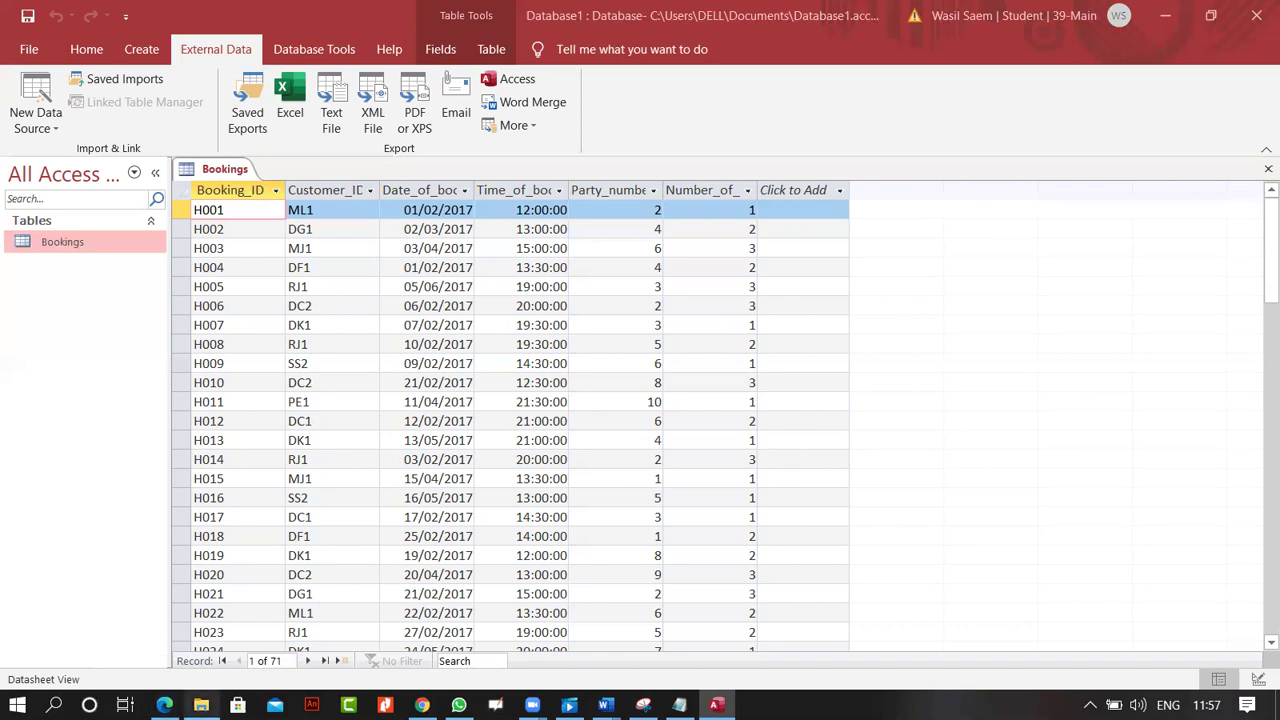
mouse_move(201, 705)
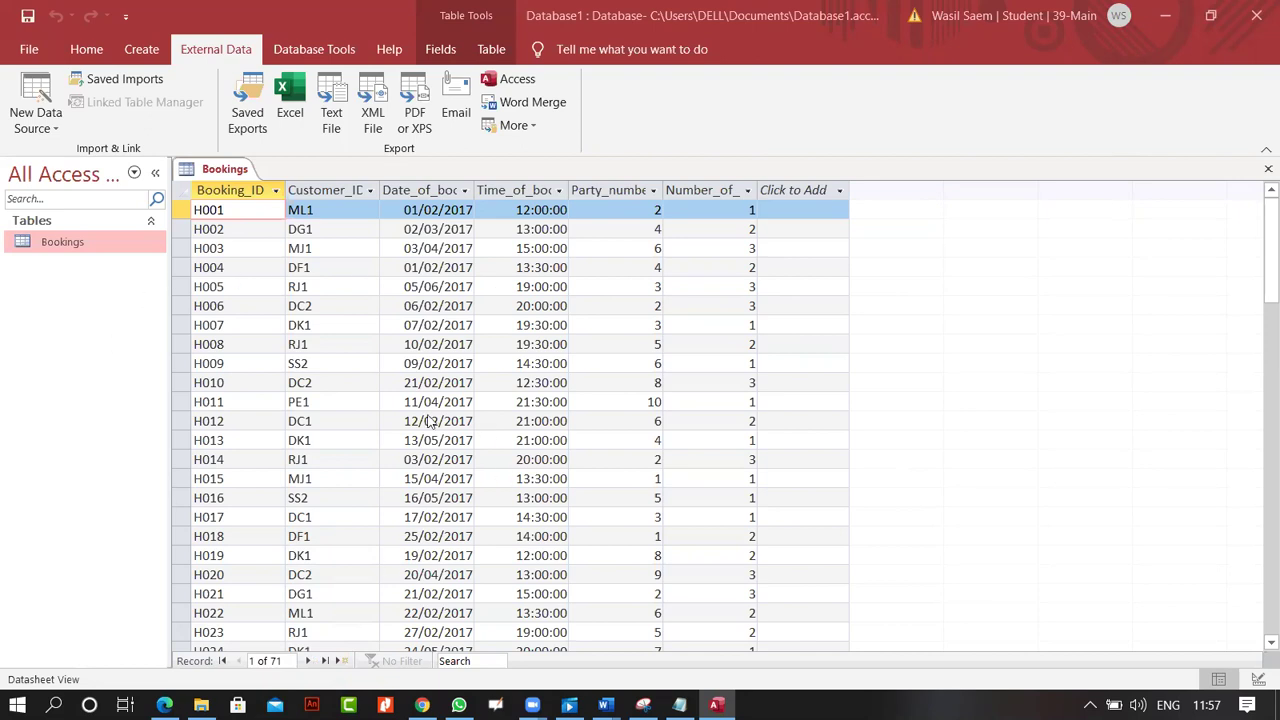
Switch the Bookings table to Design View from the Home ribbon's View menu
left_click(82, 52)
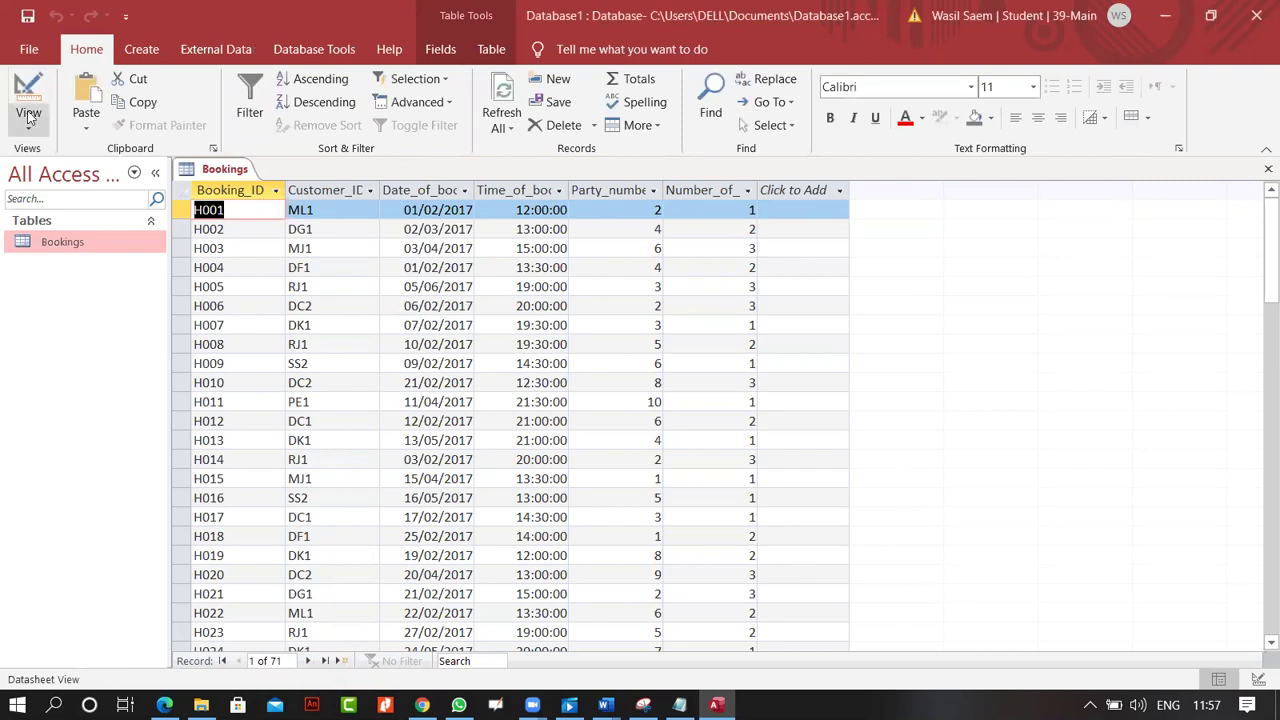
left_click(28, 122)
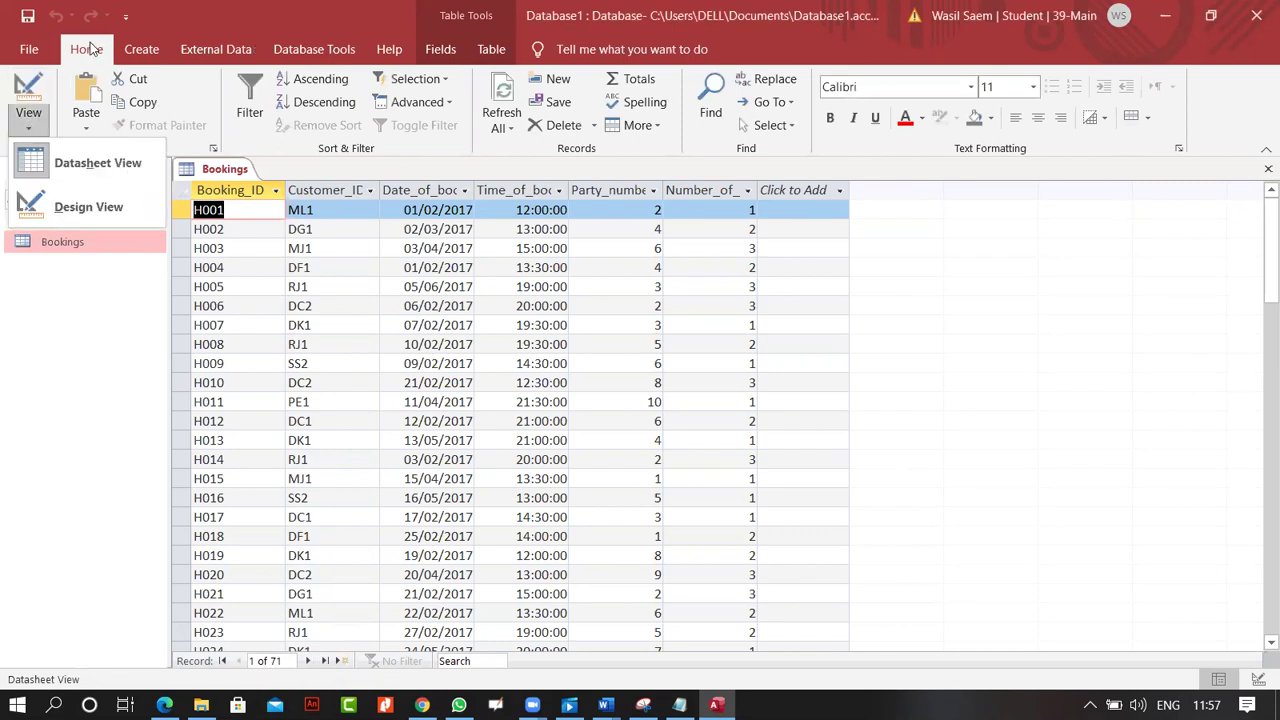
left_click(96, 216)
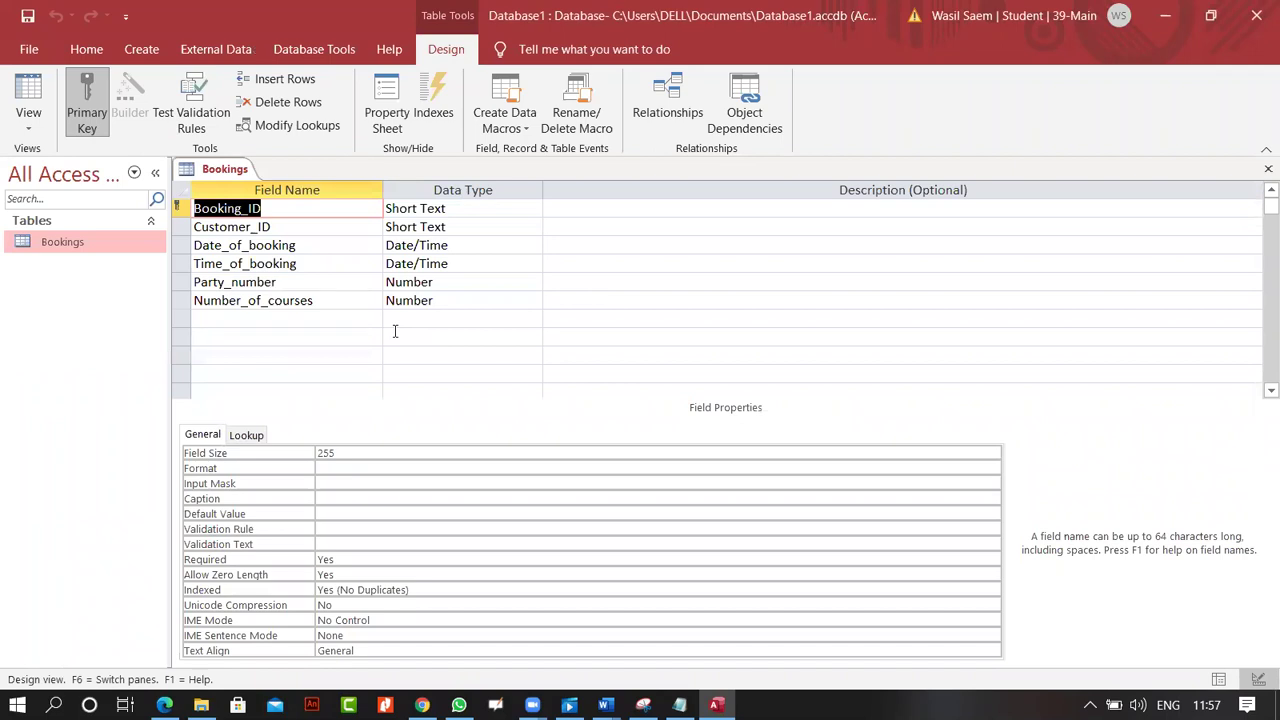
Inspect the properties of Booking_ID, Customer_ID, Time_of_booking, Party_number and Number_of_courses
left_click(305, 204)
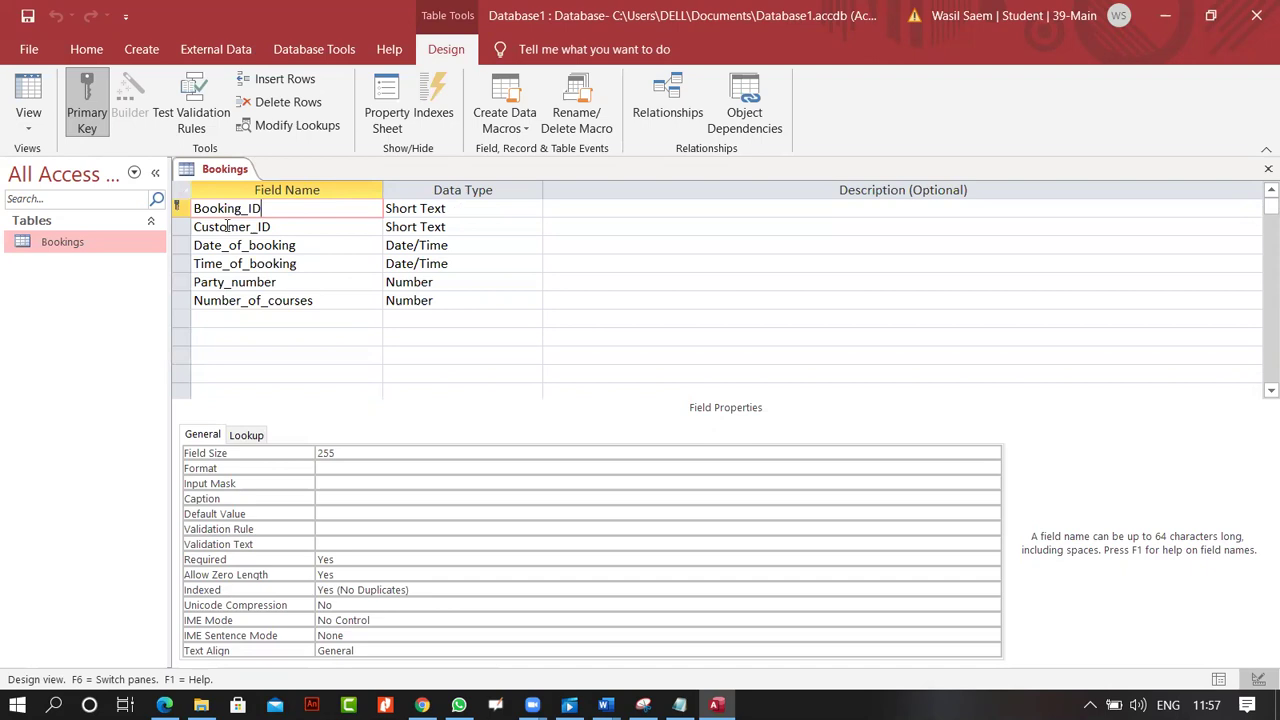
left_click(296, 226)
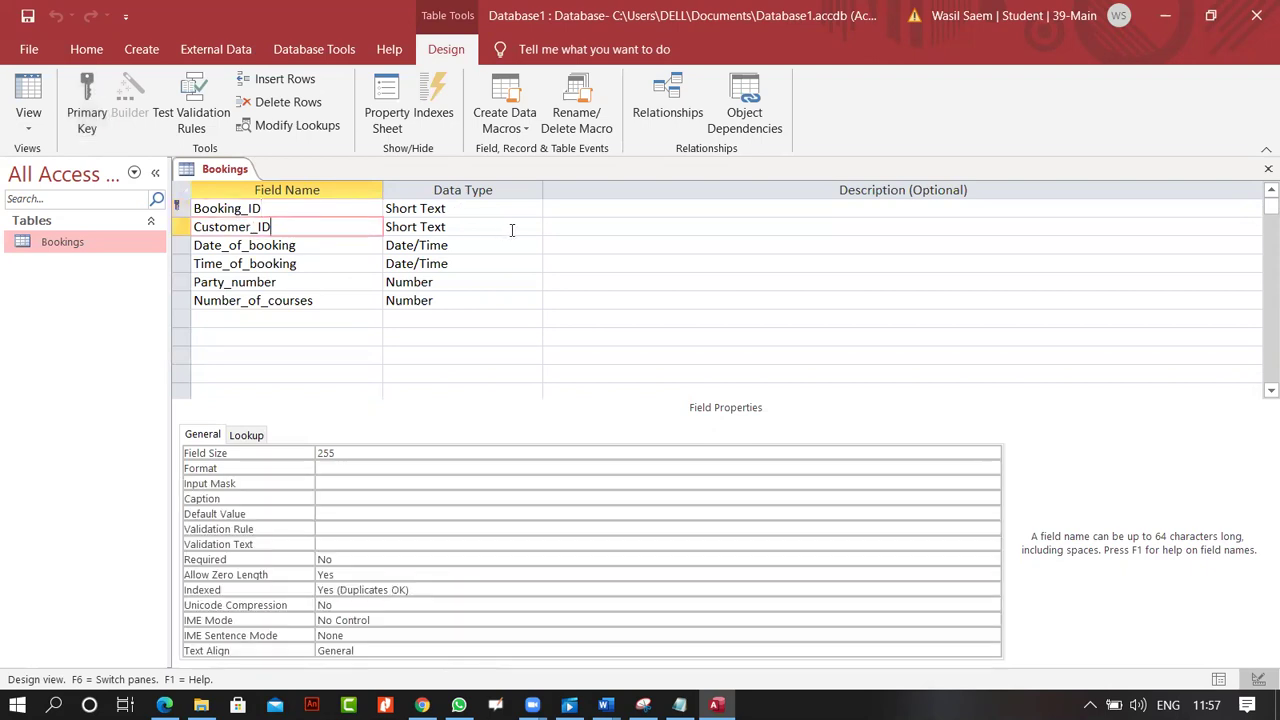
left_click(314, 262)
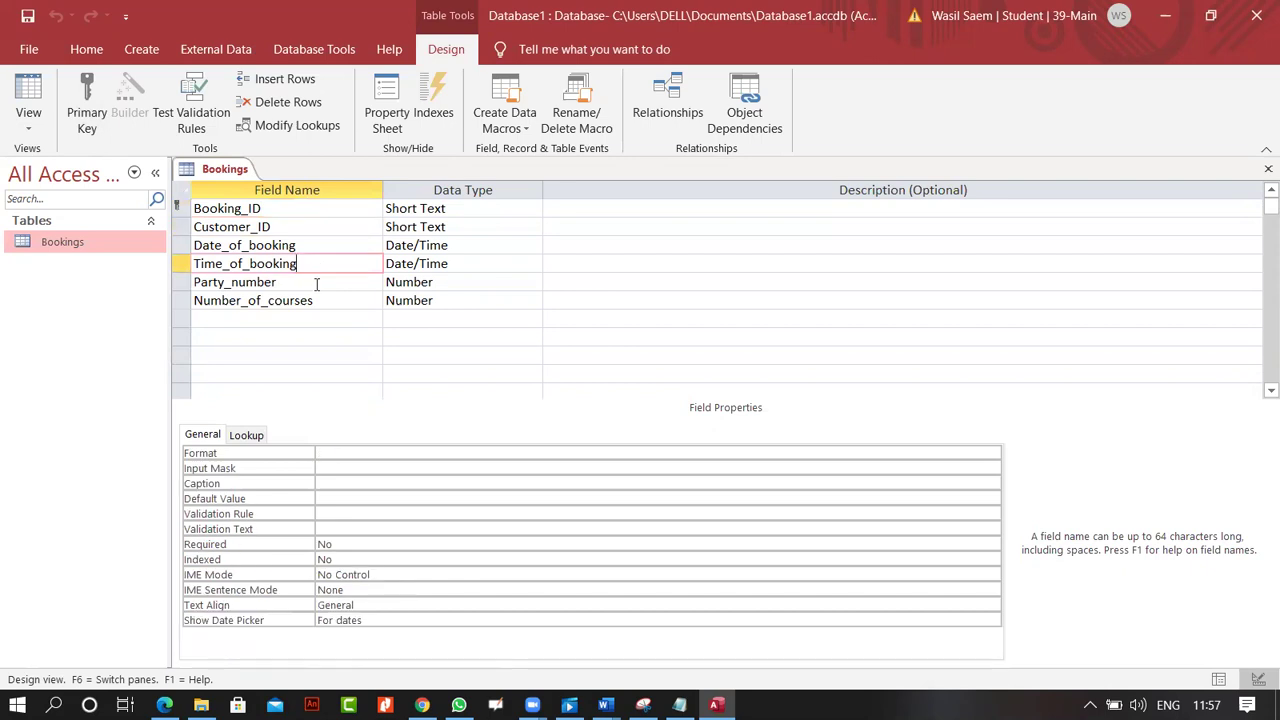
left_click(310, 284)
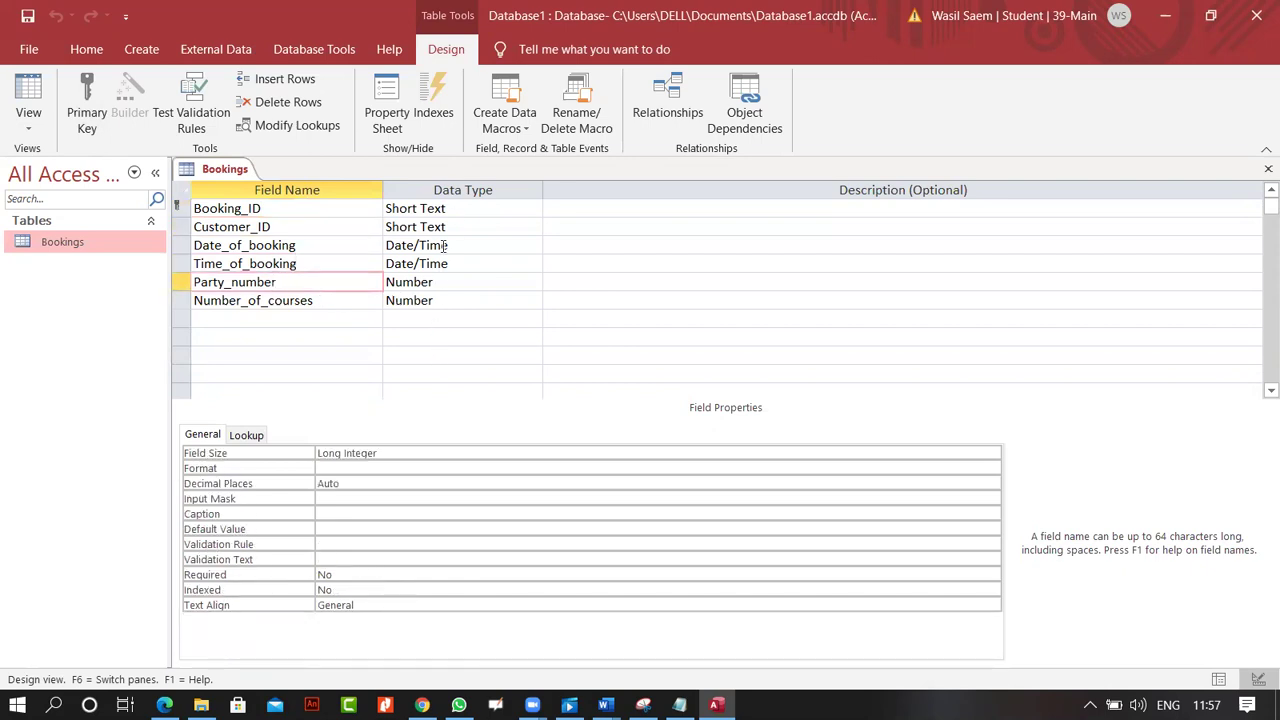
left_click(343, 300)
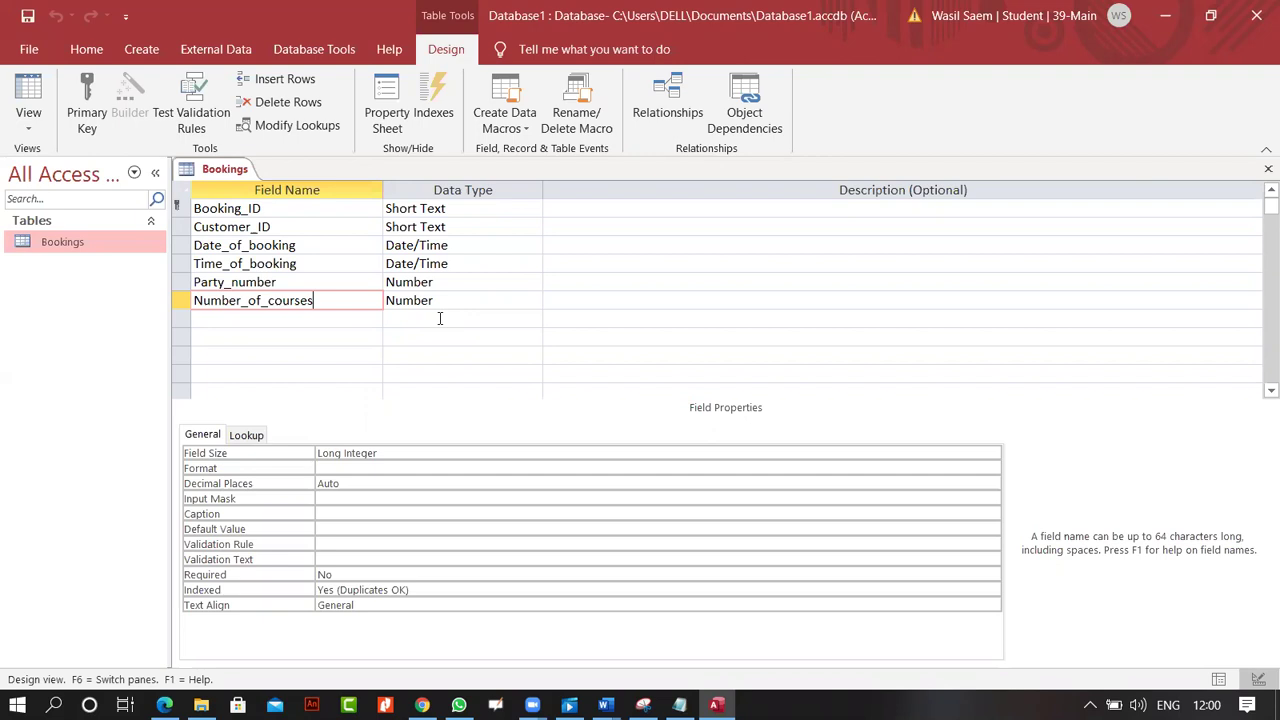
Toggle the primary key off and back on so Booking_ID stays the Bookings table's key
left_click(306, 266)
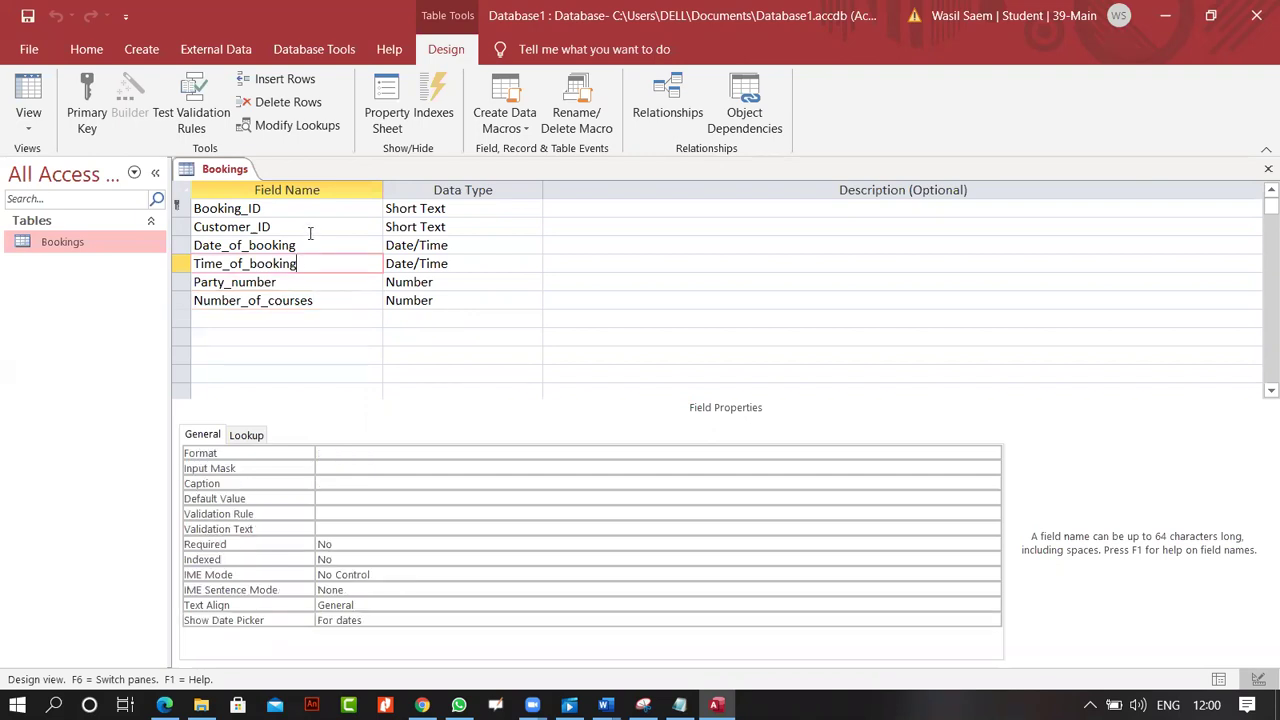
left_click(312, 208)
key("alt+j")
key("d")
key("p")
key("k")
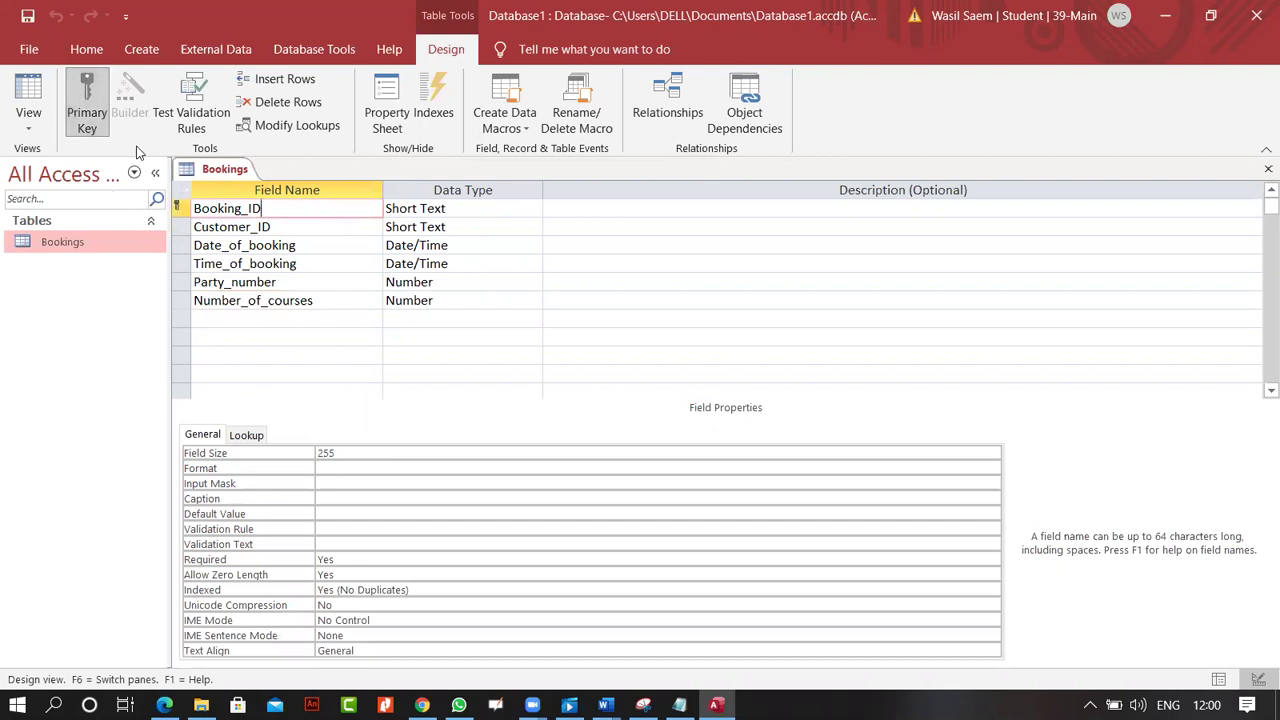
left_click(85, 92)
left_click(85, 92)
Save the Bookings table and switch to its Datasheet view
left_click(28, 100)
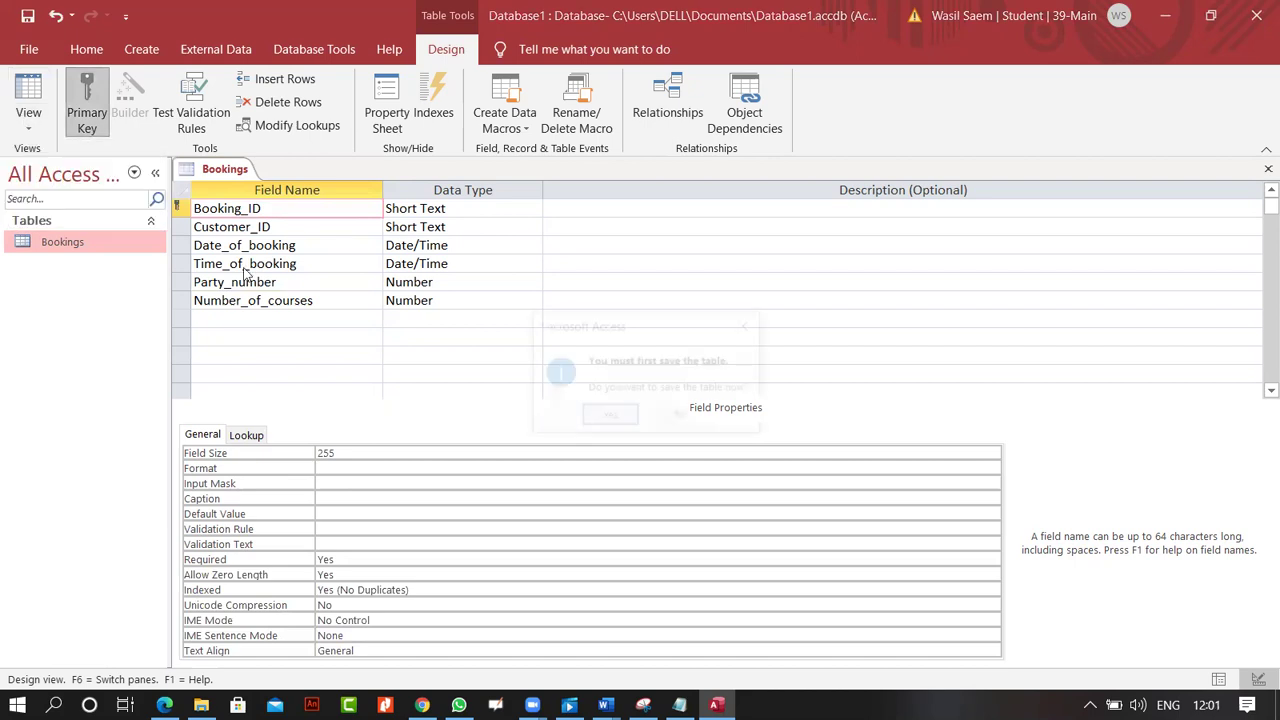
left_click(610, 415)
left_click(247, 390)
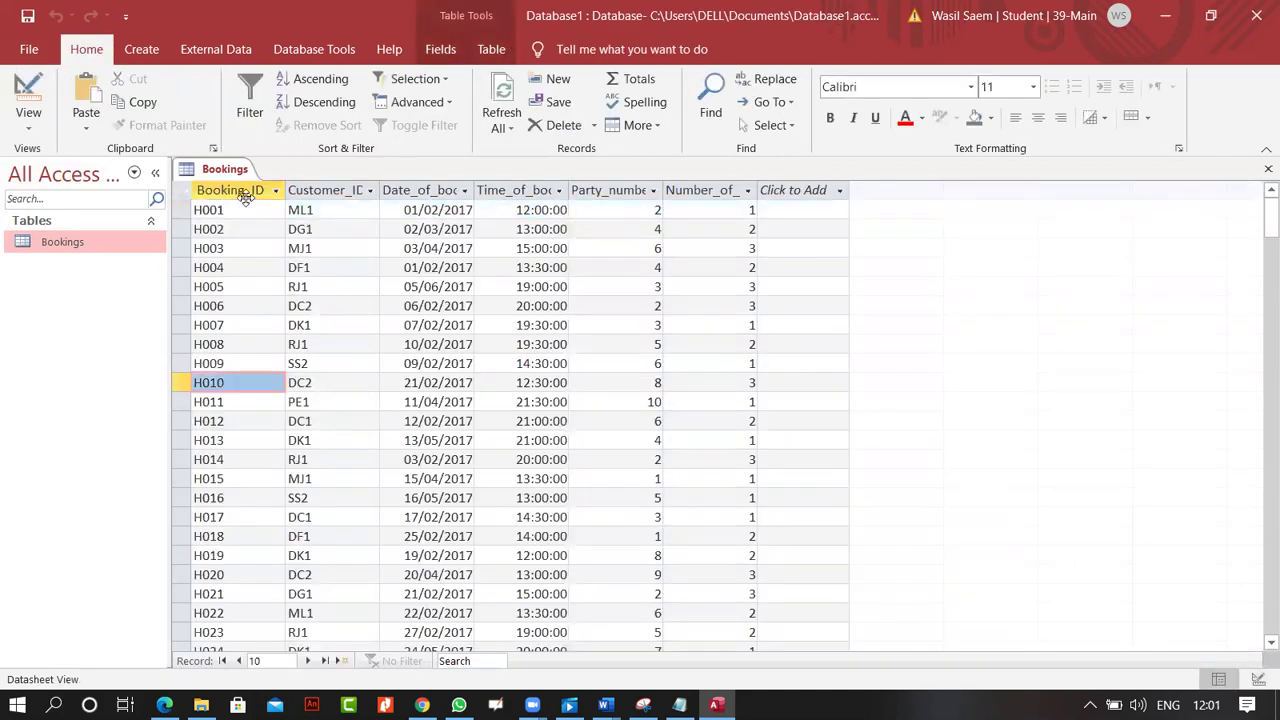
Change the second booking's ID to H001 and dismiss the duplicate-value error
left_click(251, 401)
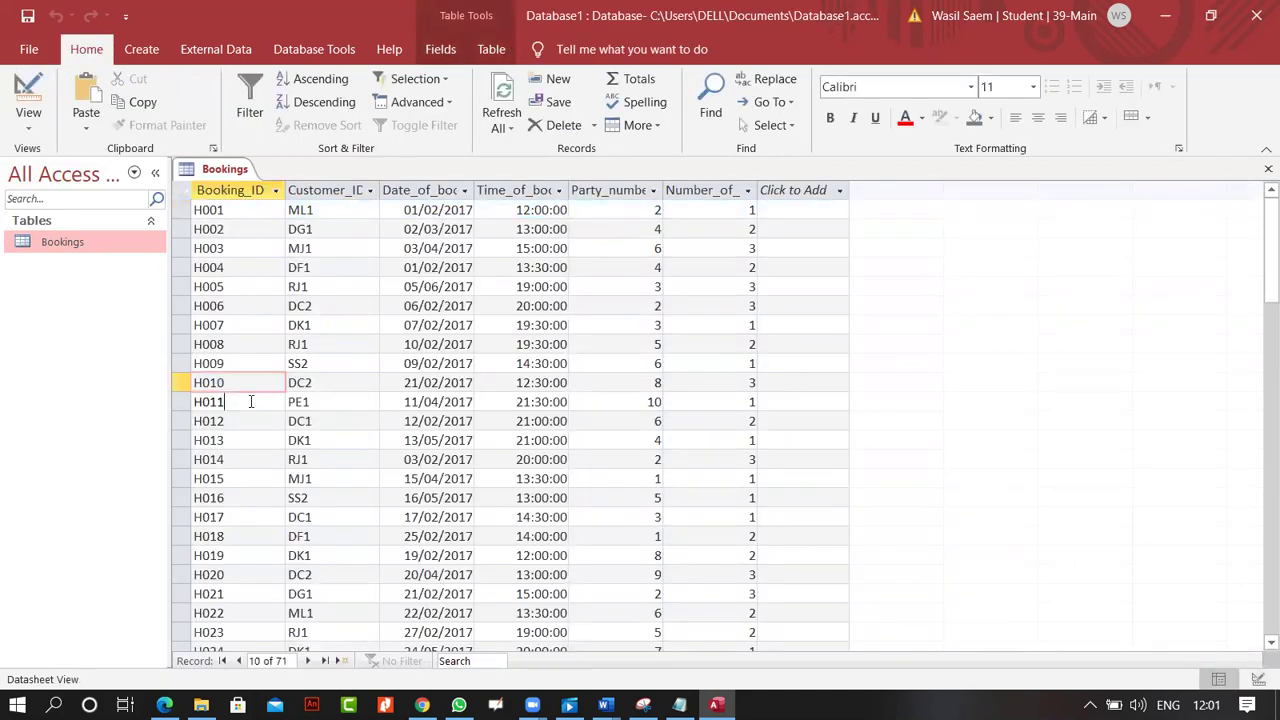
left_click(249, 229)
key("BackSpace")
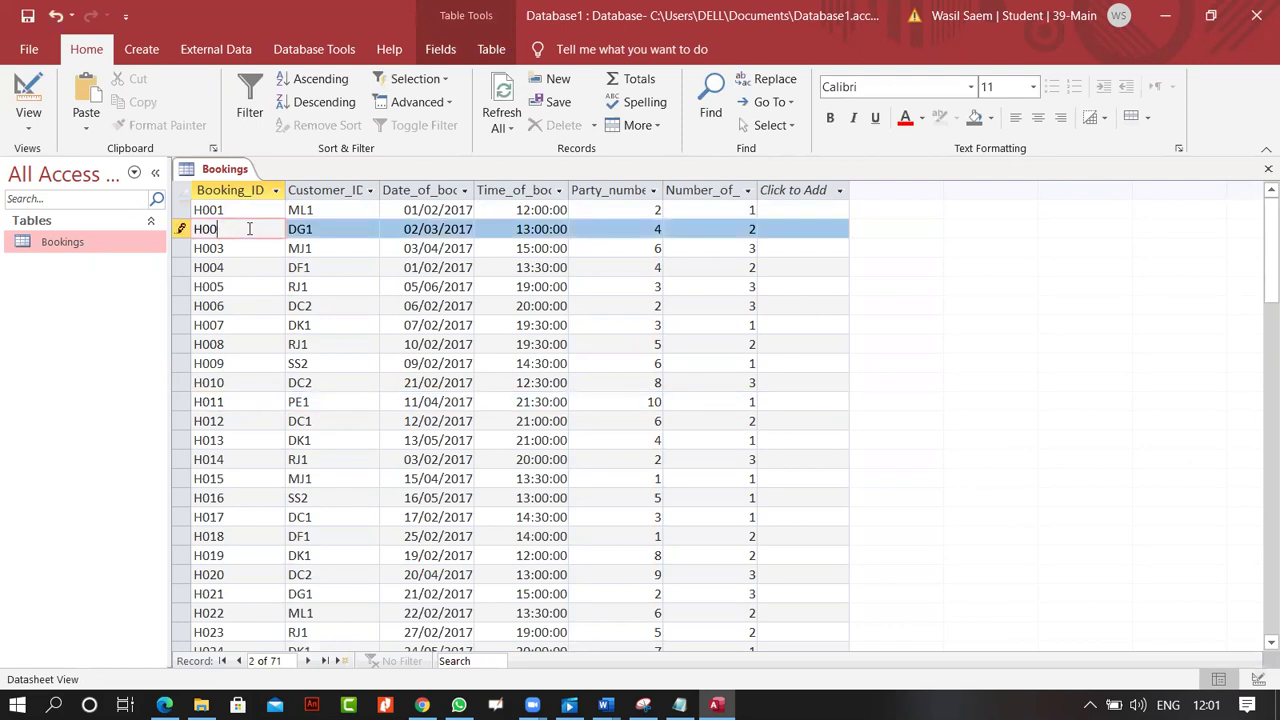
type("1")
key("Tab")
key("Tab")
key("Tab")
key("Tab")
key("Tab")
key("Tab")
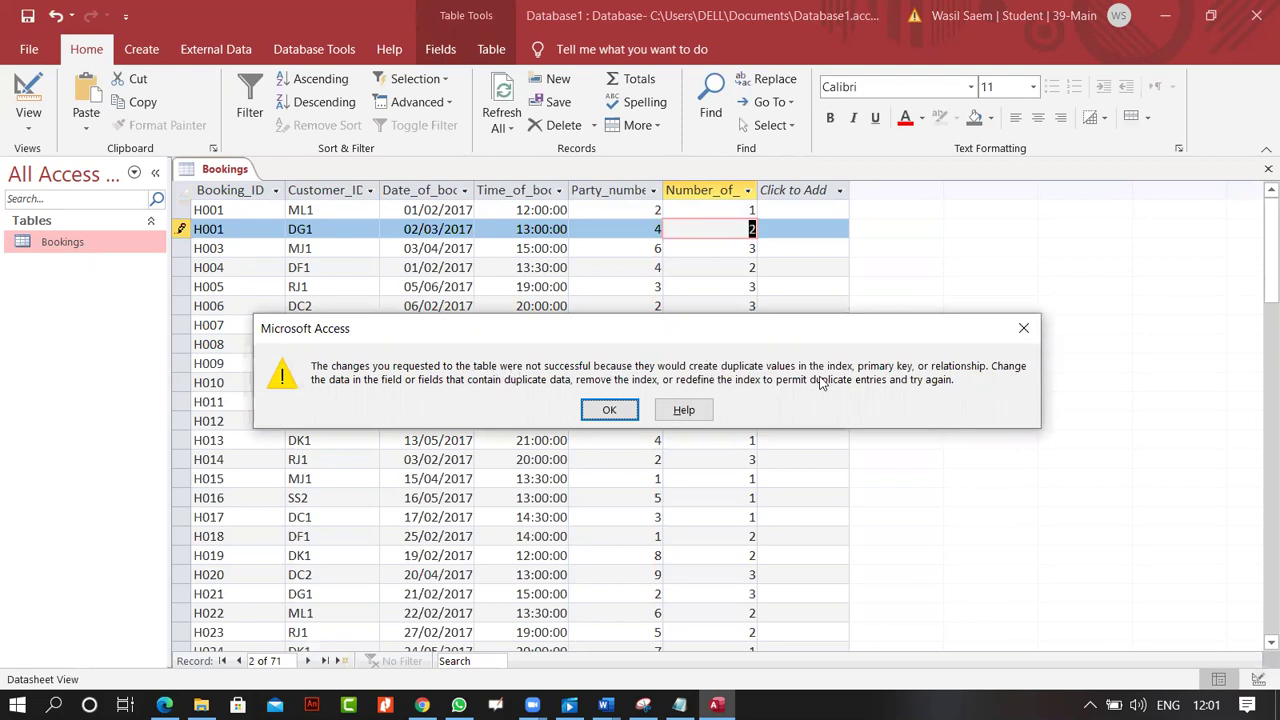
left_click(1023, 328)
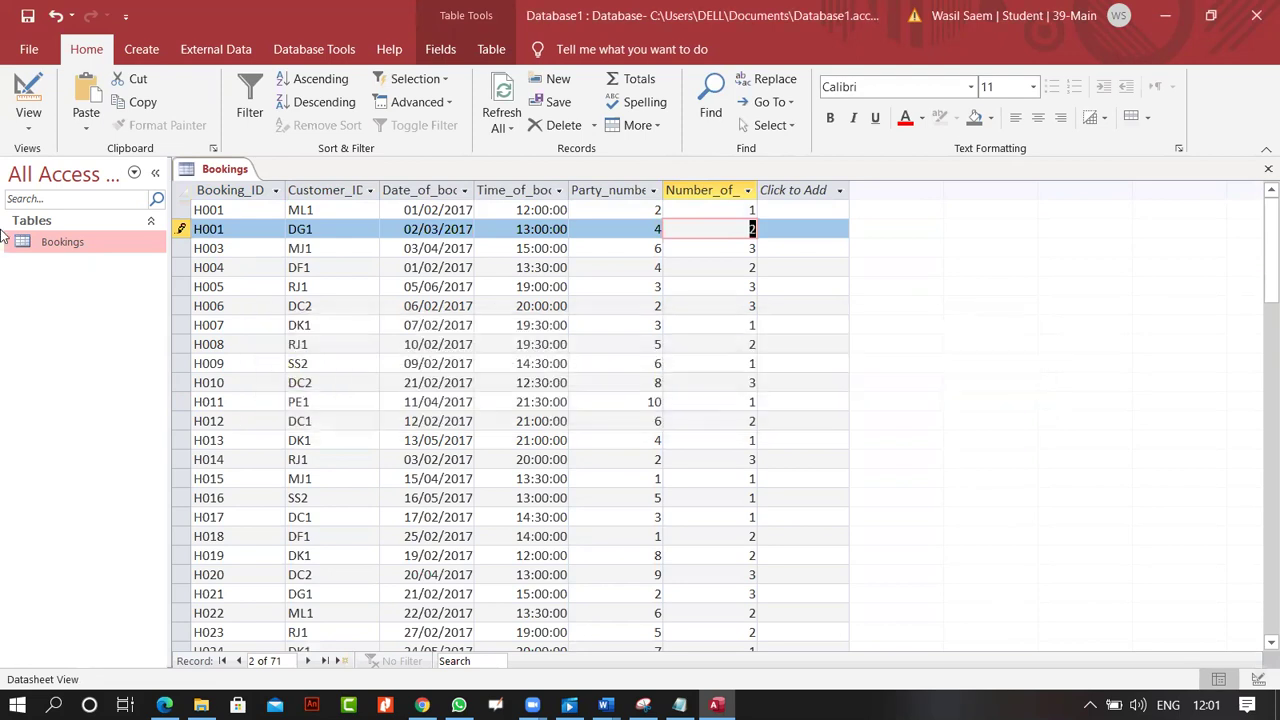
Restore the second booking's ID from H001 to H002
left_click(244, 230)
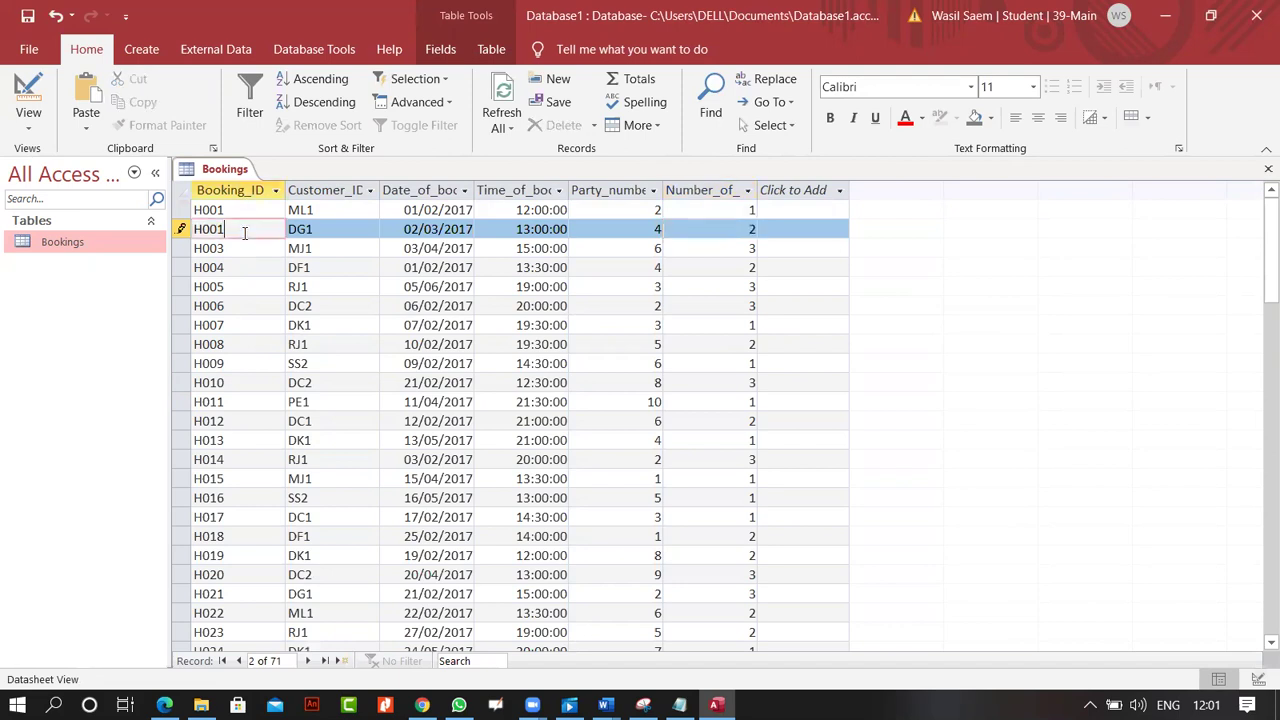
key("BackSpace")
type("2")
Commit the corrected H002 record and browse through bookings H002 to H011
left_click(243, 254)
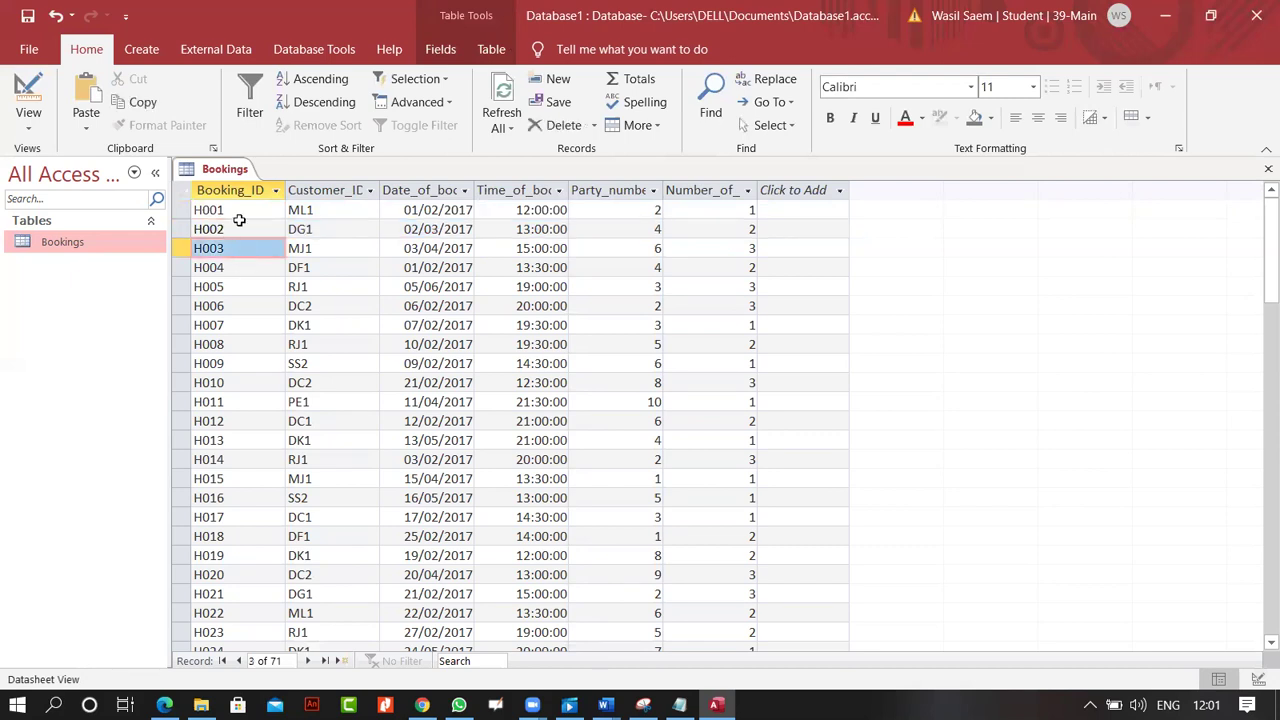
left_click(241, 231)
left_click(237, 343)
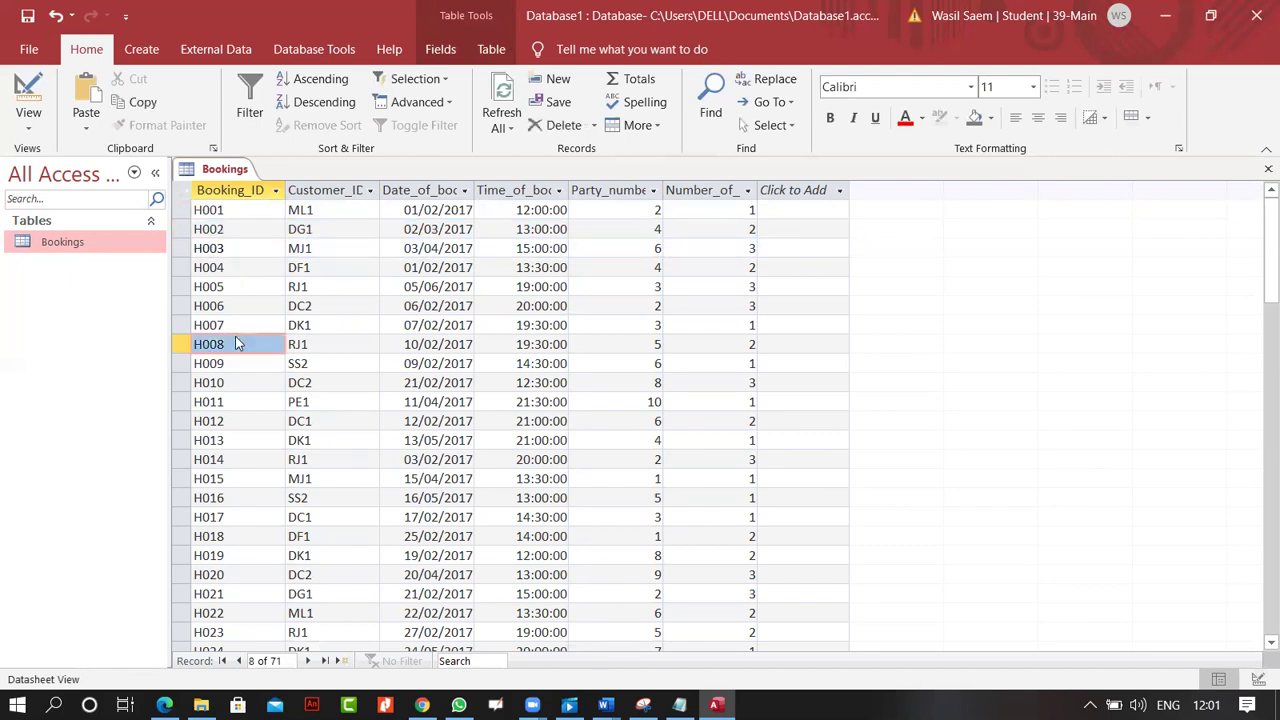
left_click(246, 253)
left_click(250, 226)
left_click(251, 284)
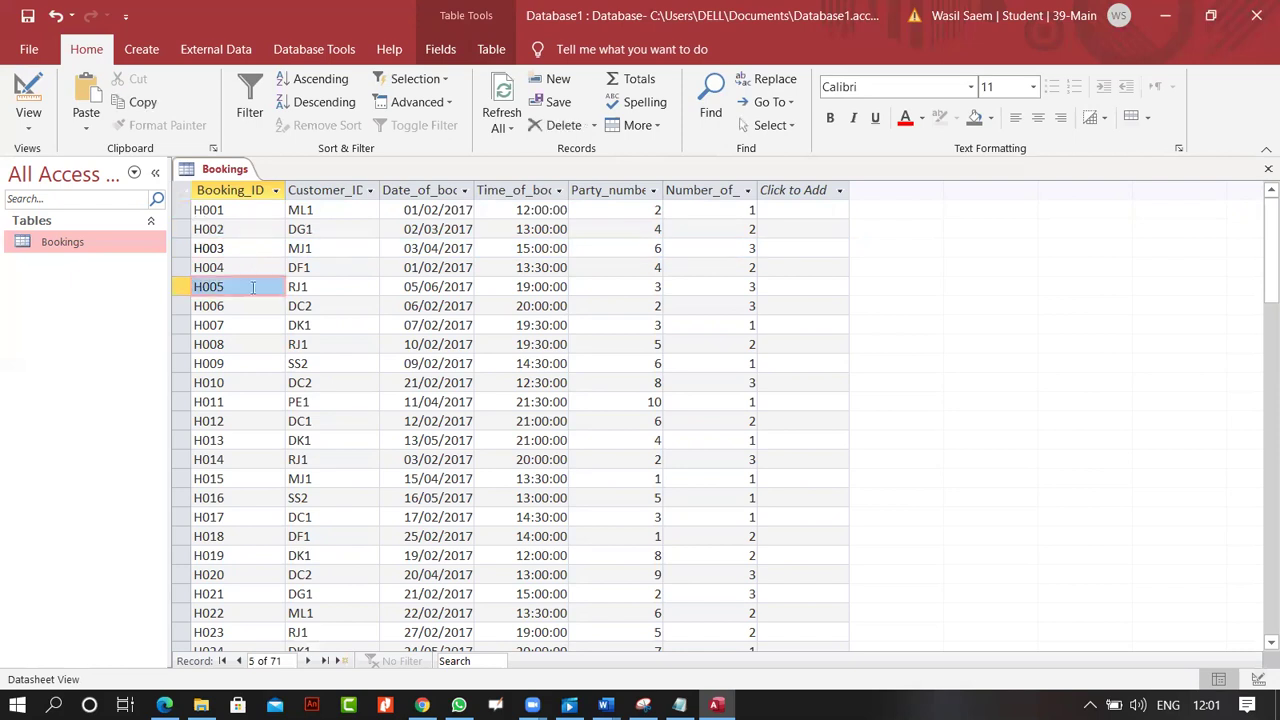
left_click(253, 380)
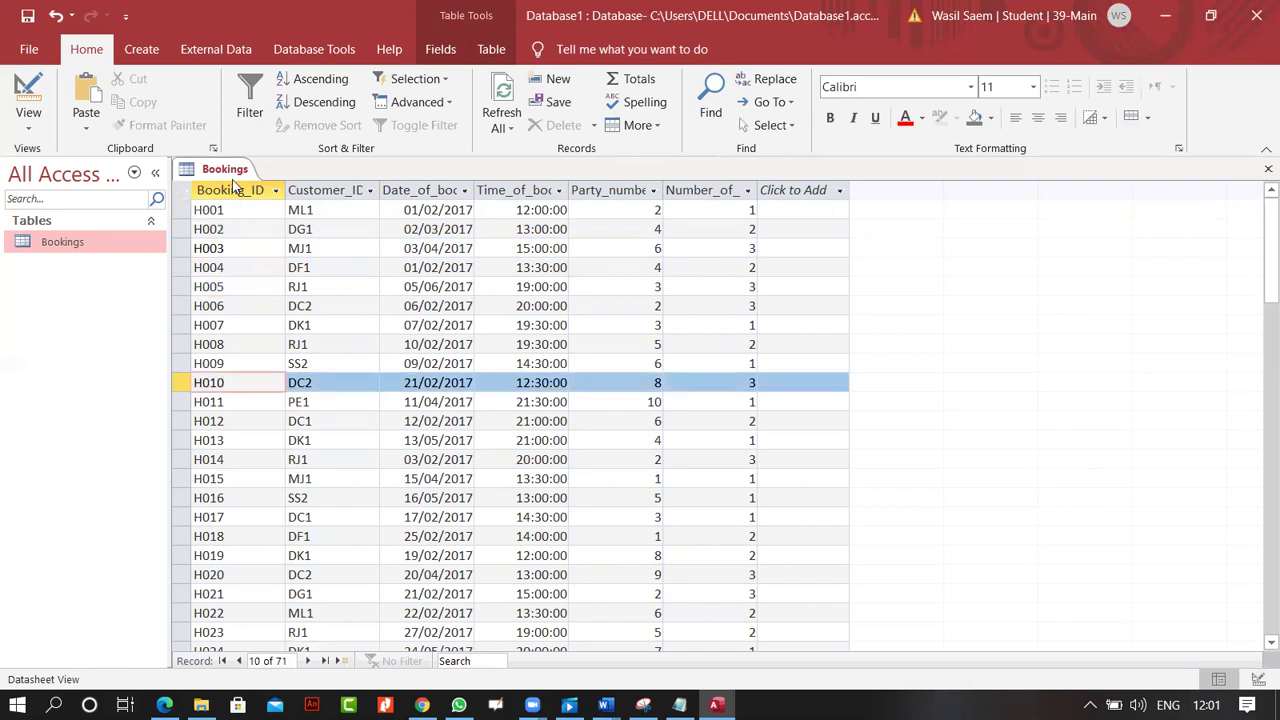
left_click(230, 267)
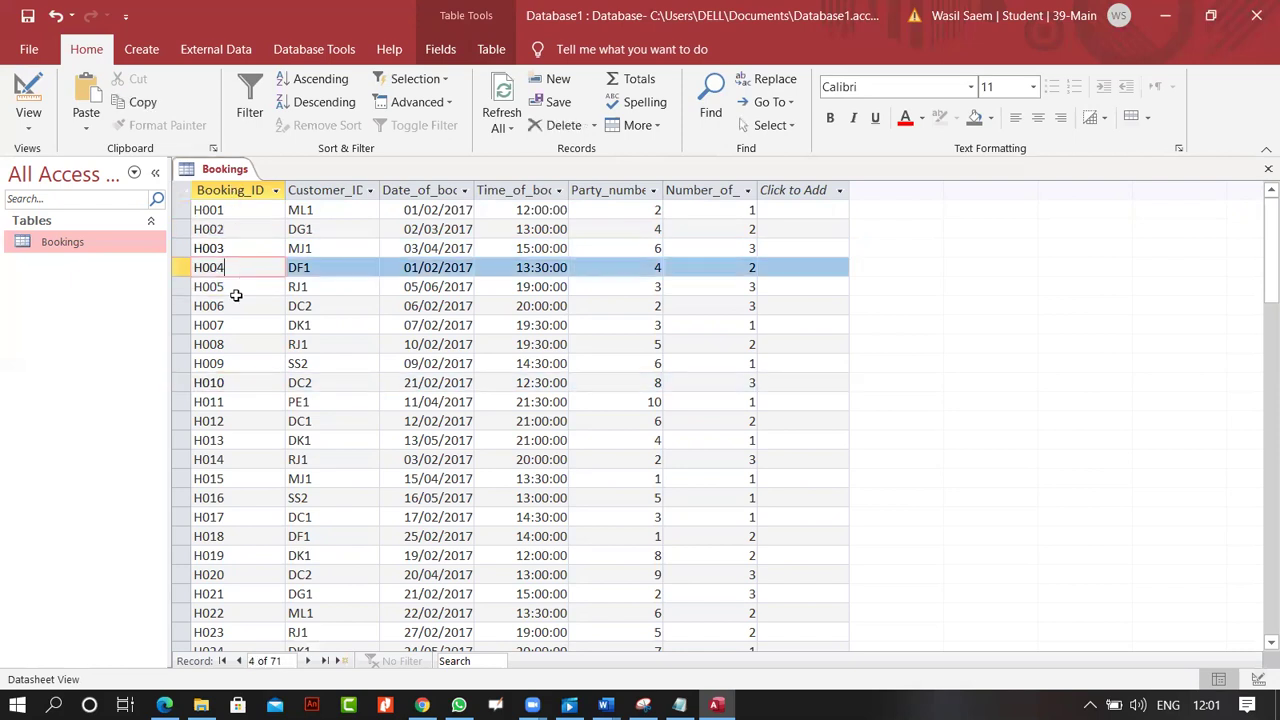
left_click(250, 344)
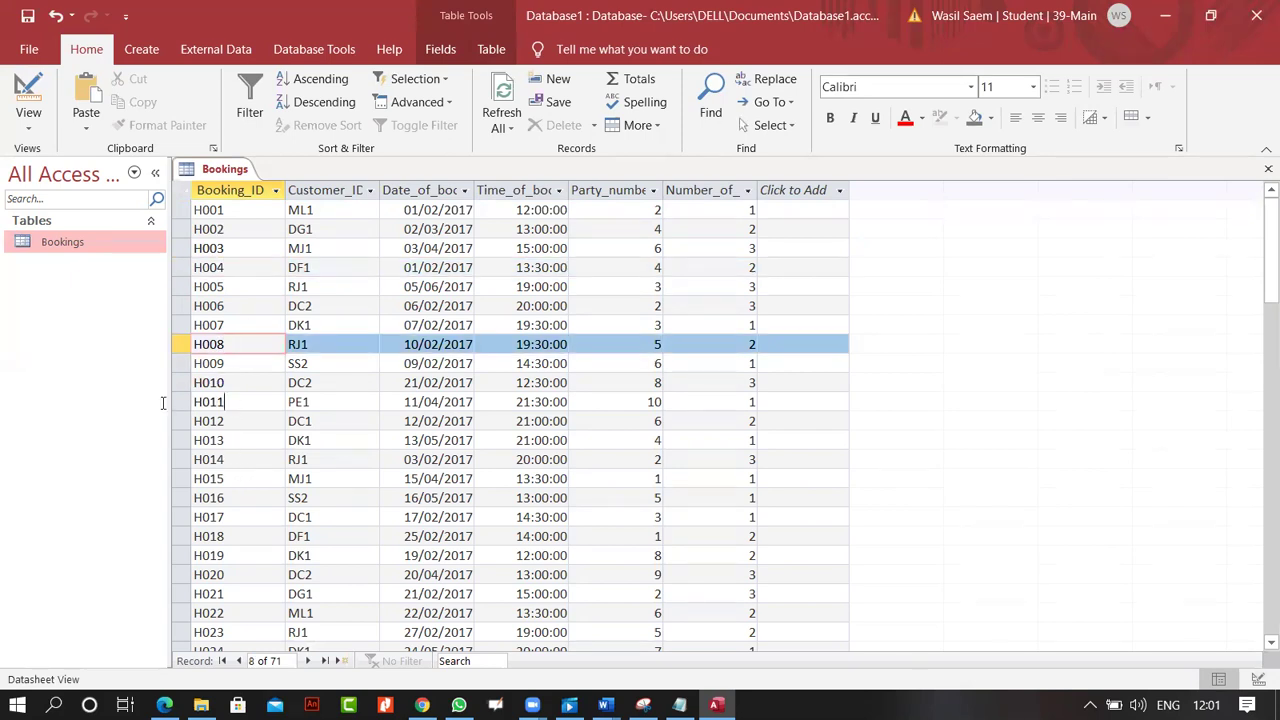
left_click(222, 402)
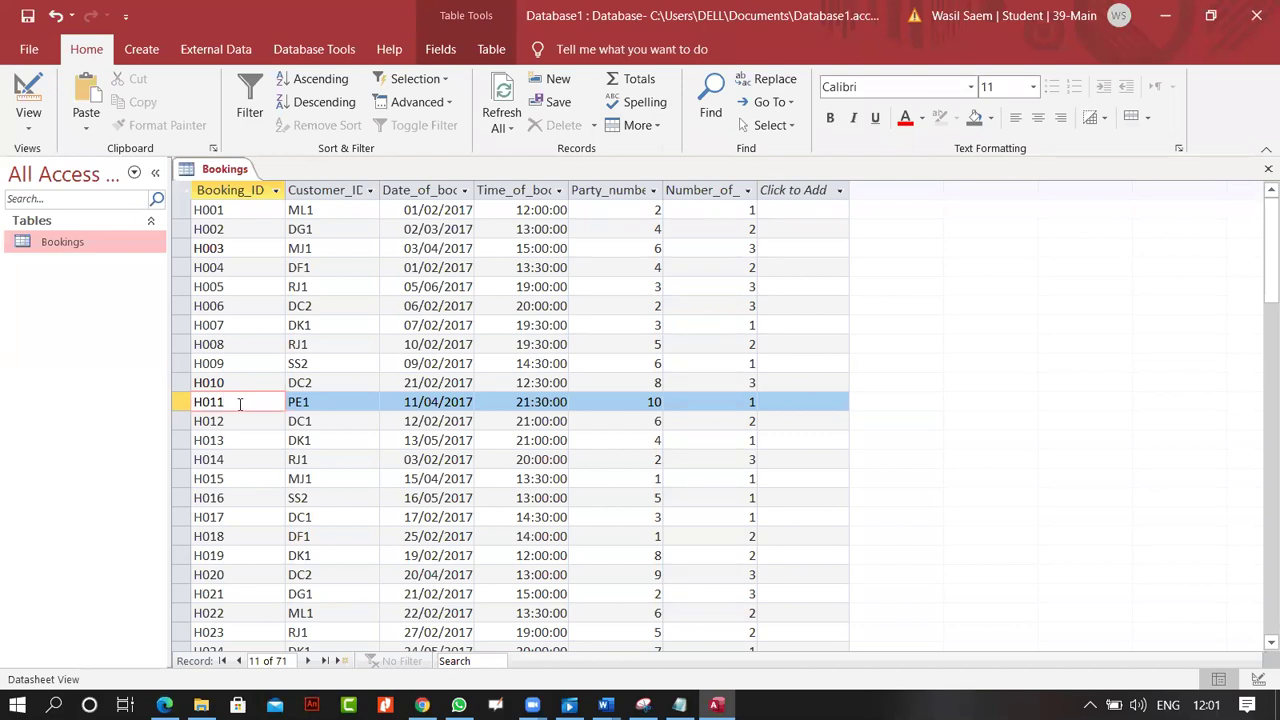
Select records H011, H015 and H020, then autofit Customer_ID to show its full heading
left_click(178, 401)
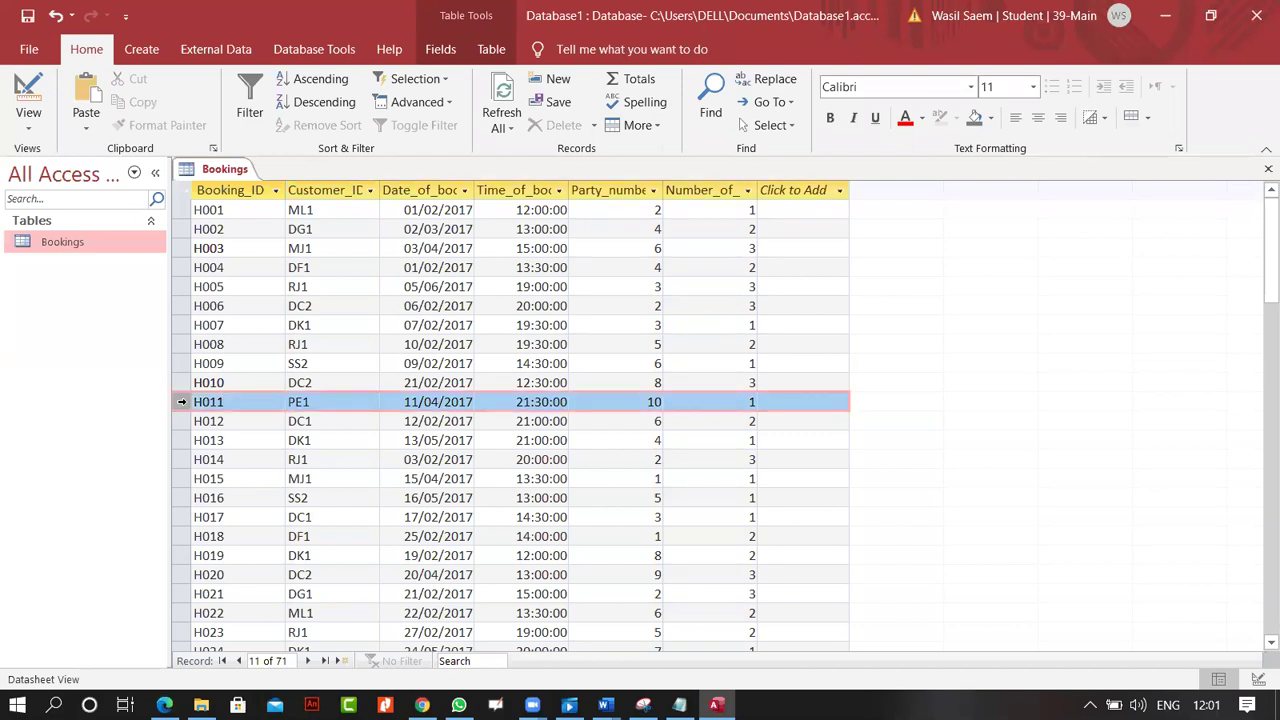
left_click(177, 478)
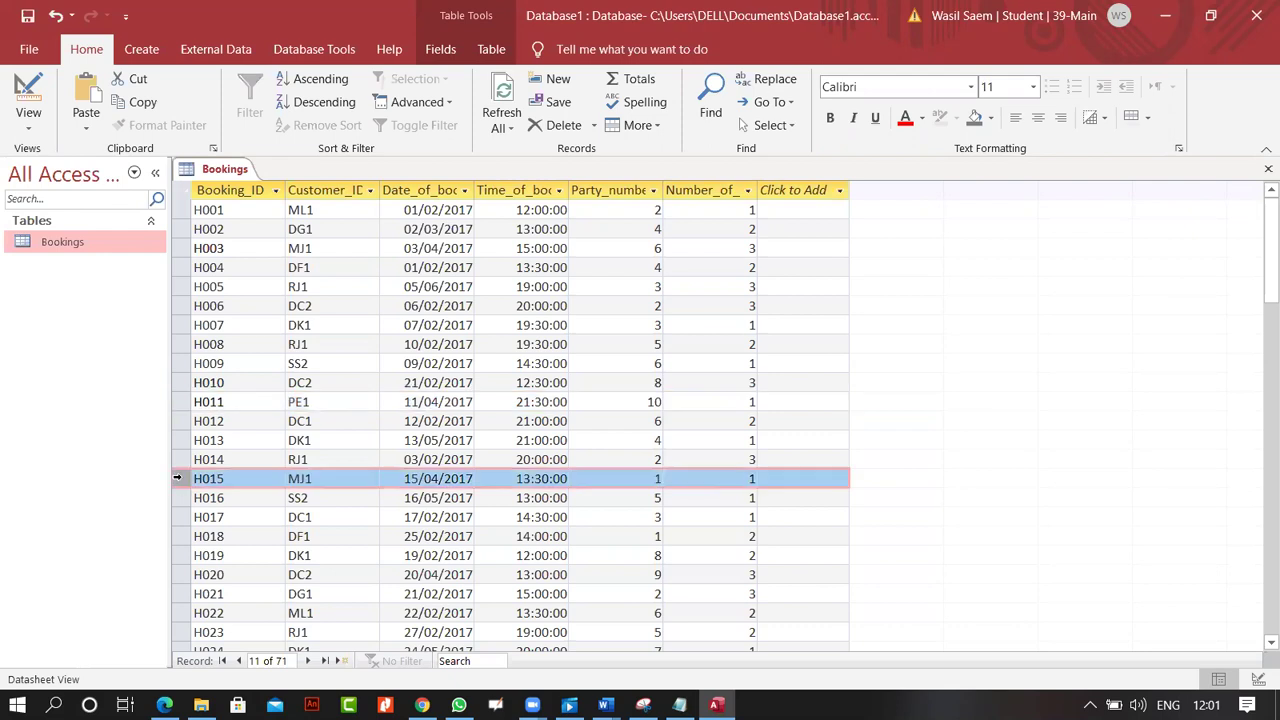
left_click(183, 575)
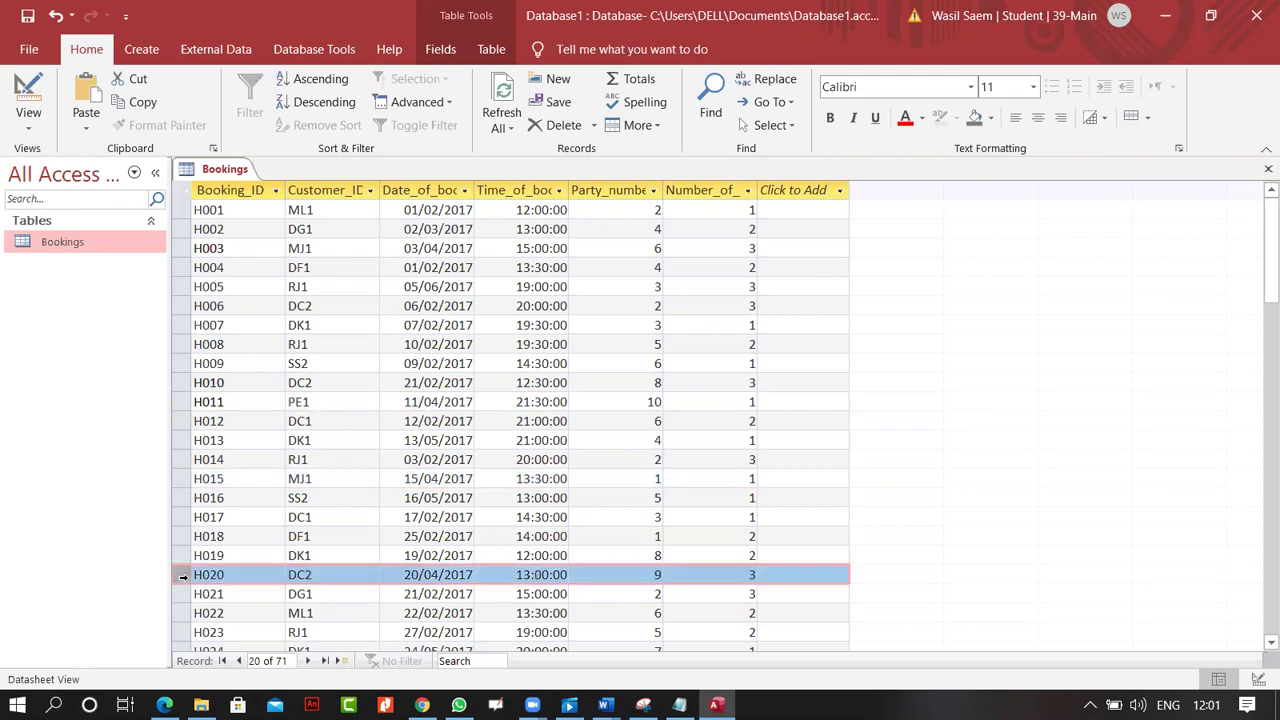
left_click(232, 190)
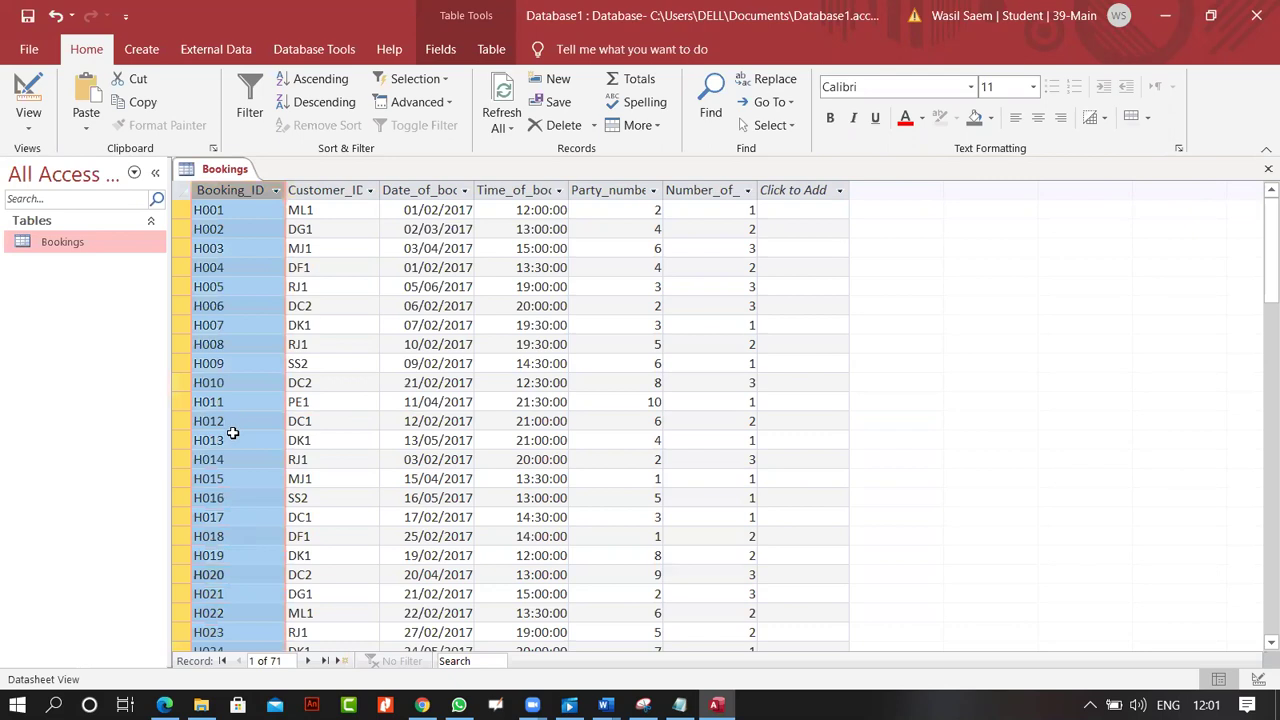
double_click(380, 190)
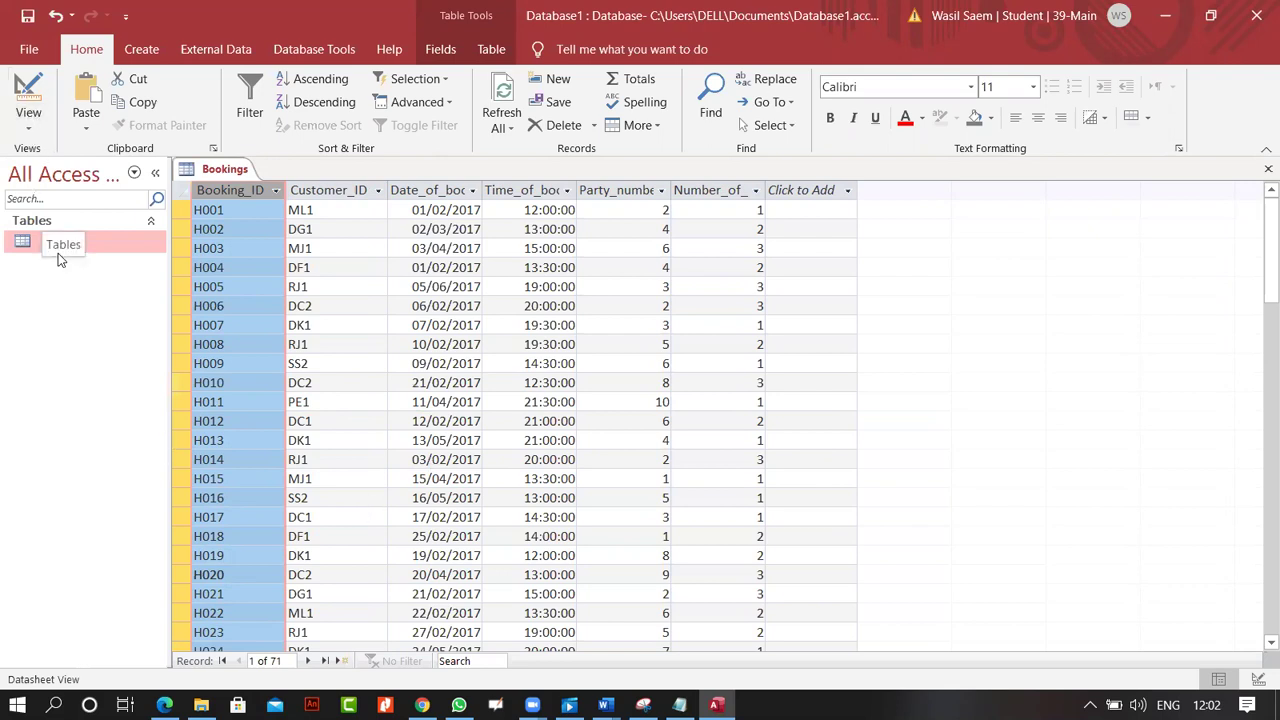
right_click(125, 245)
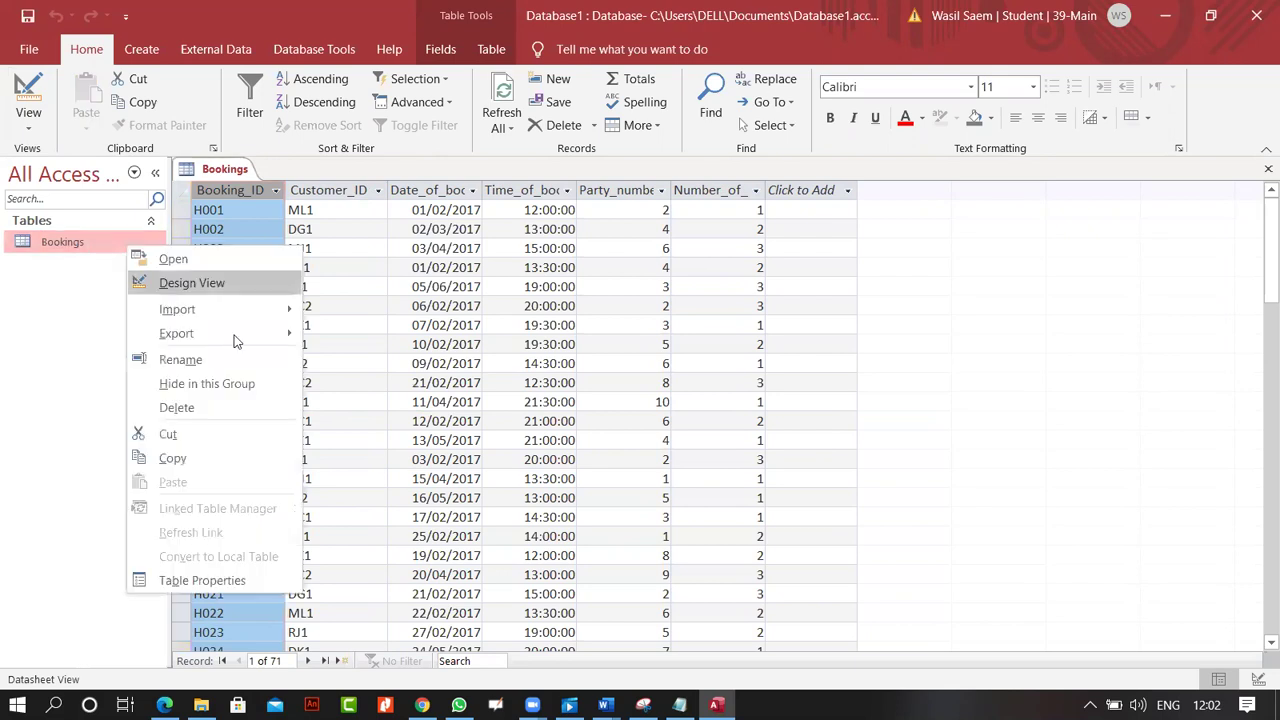
left_click(180, 283)
left_click(452, 303)
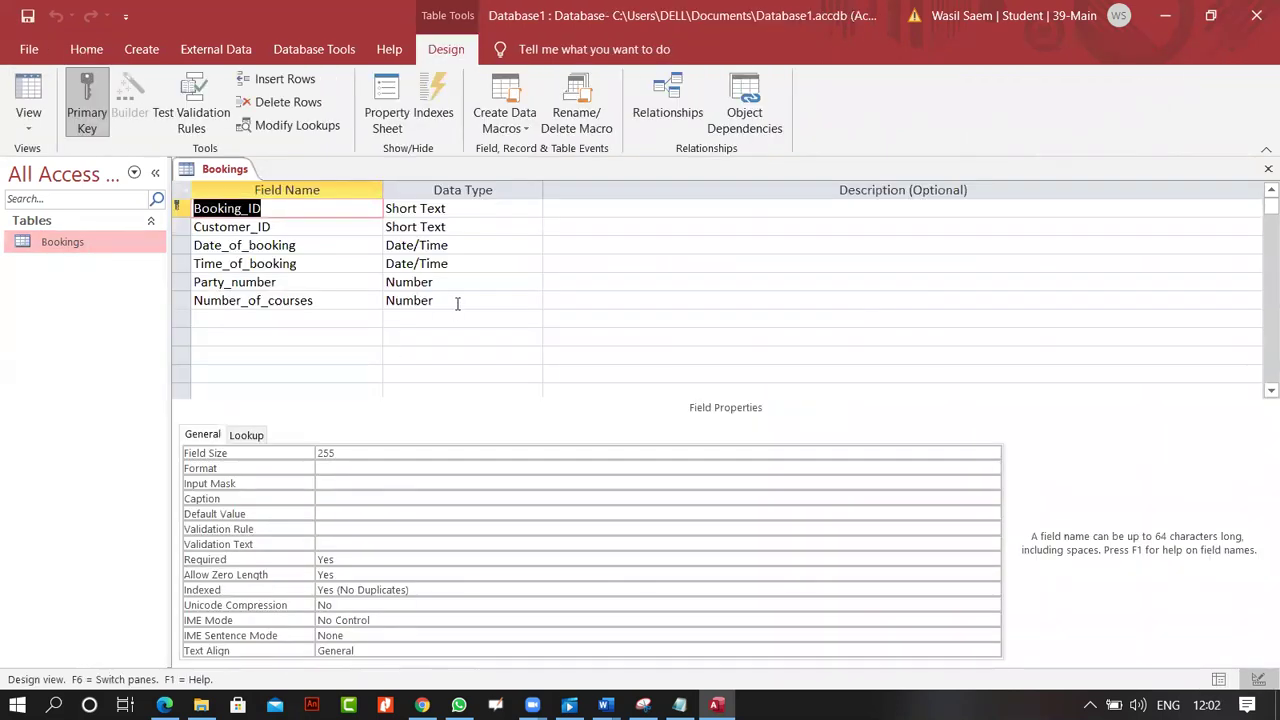
left_click(434, 245)
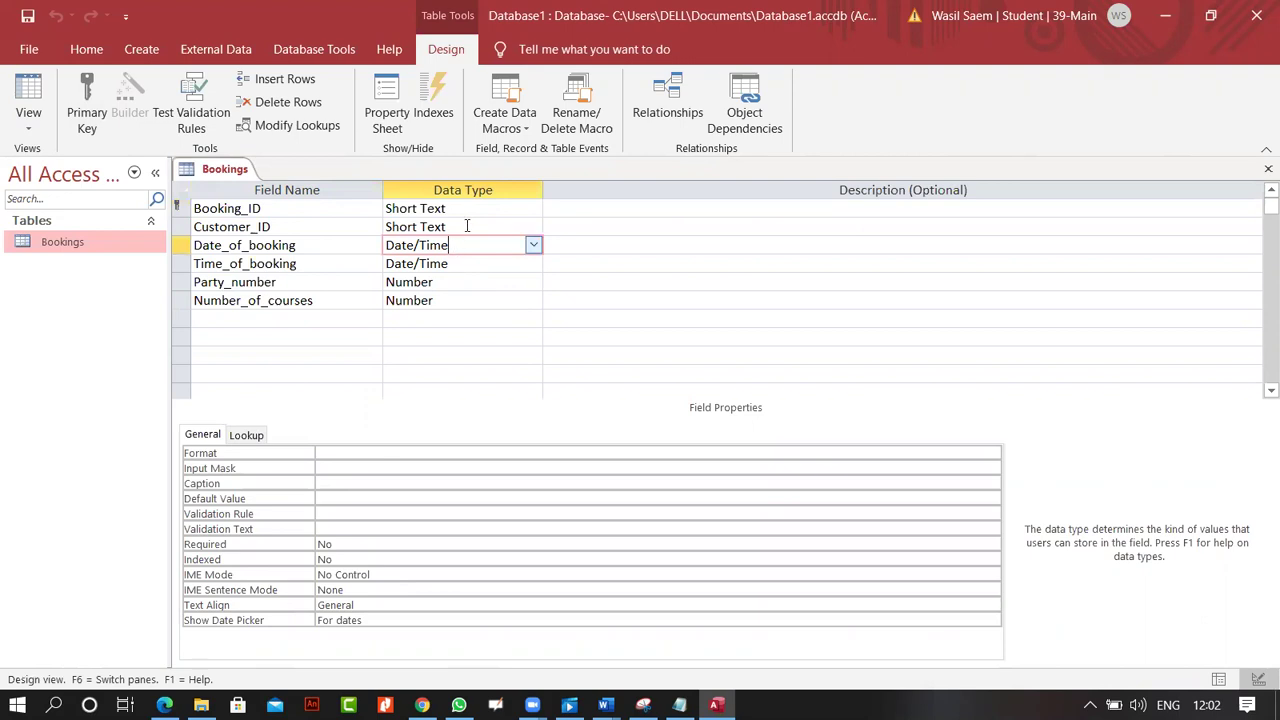
left_click(535, 247)
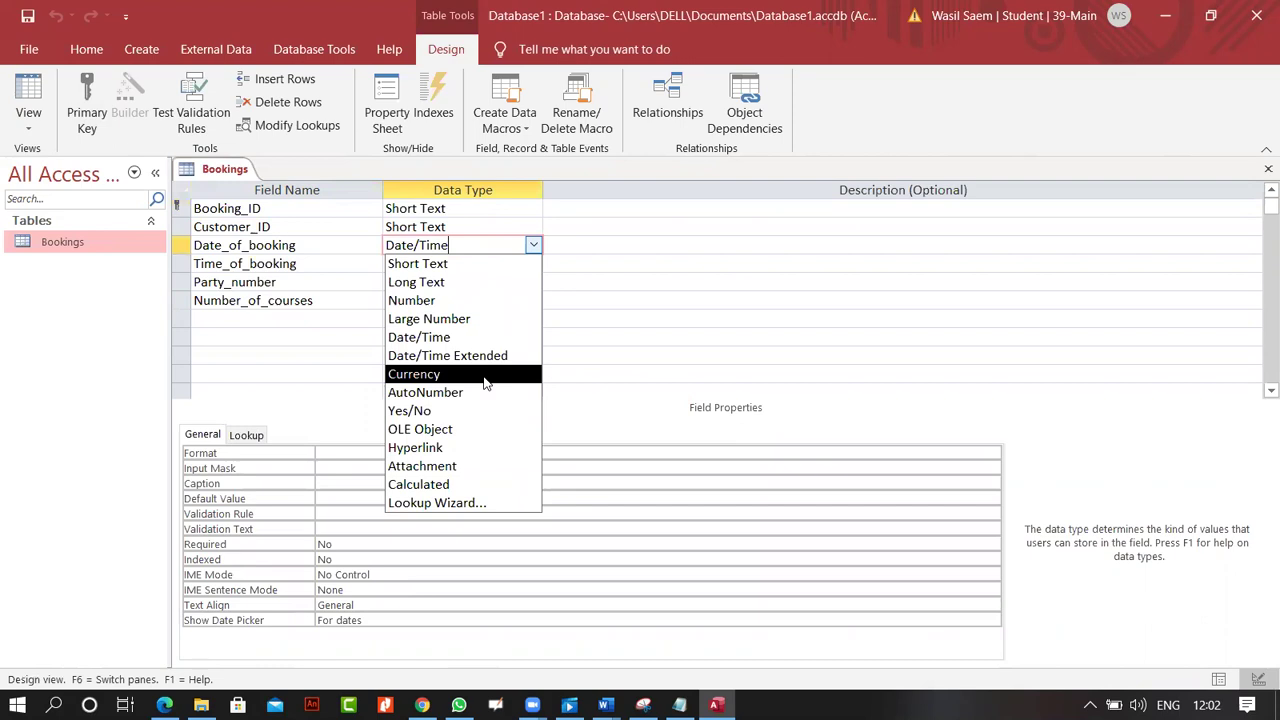
left_click(491, 228)
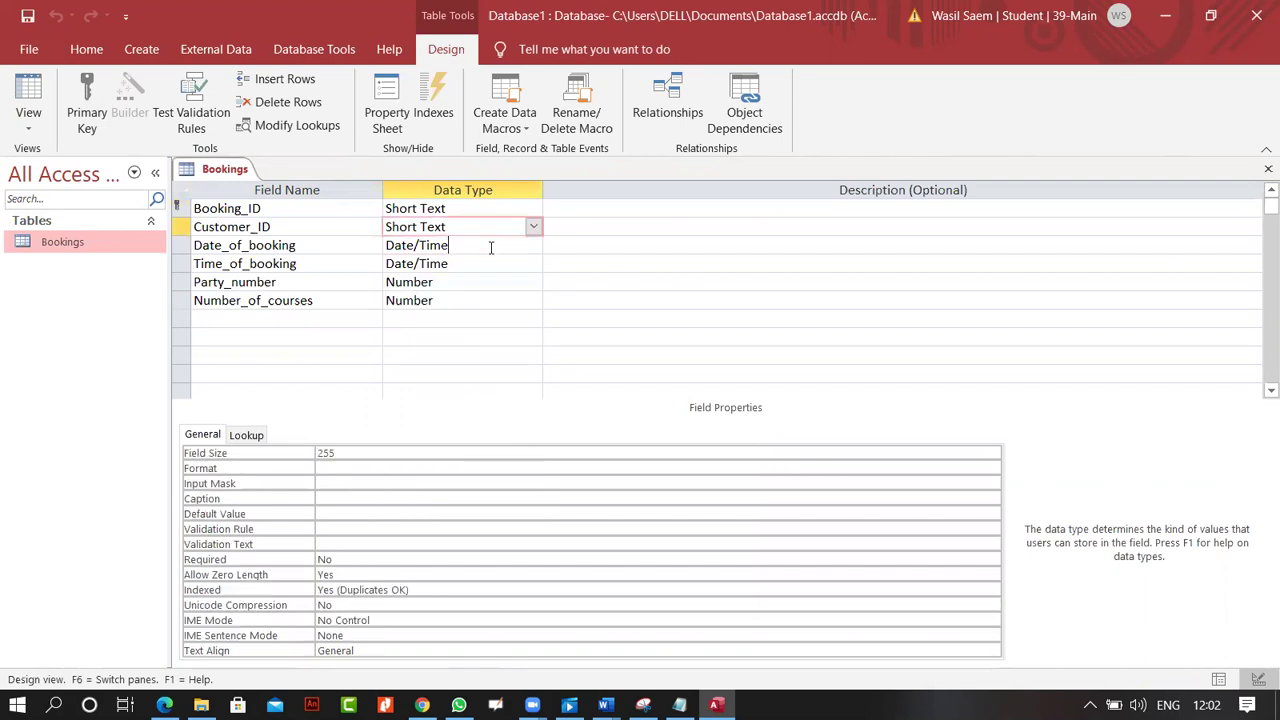
left_click(491, 247)
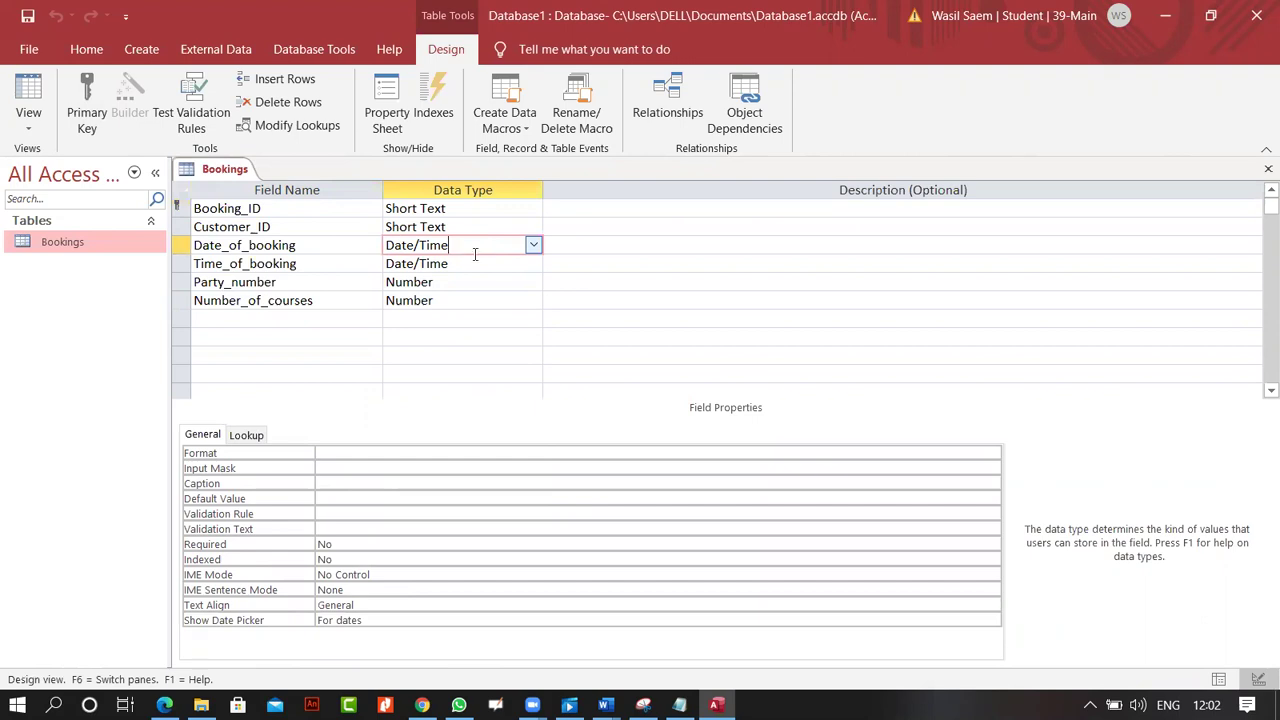
left_click(337, 245)
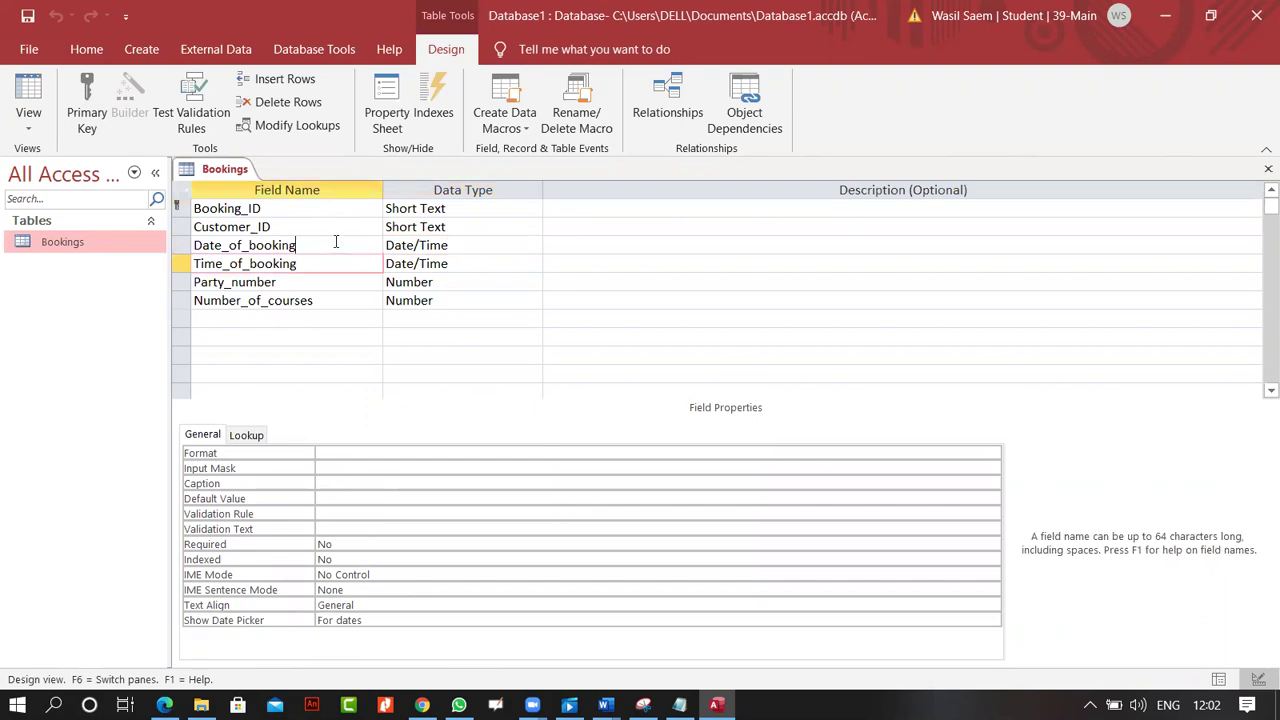
left_click(479, 252)
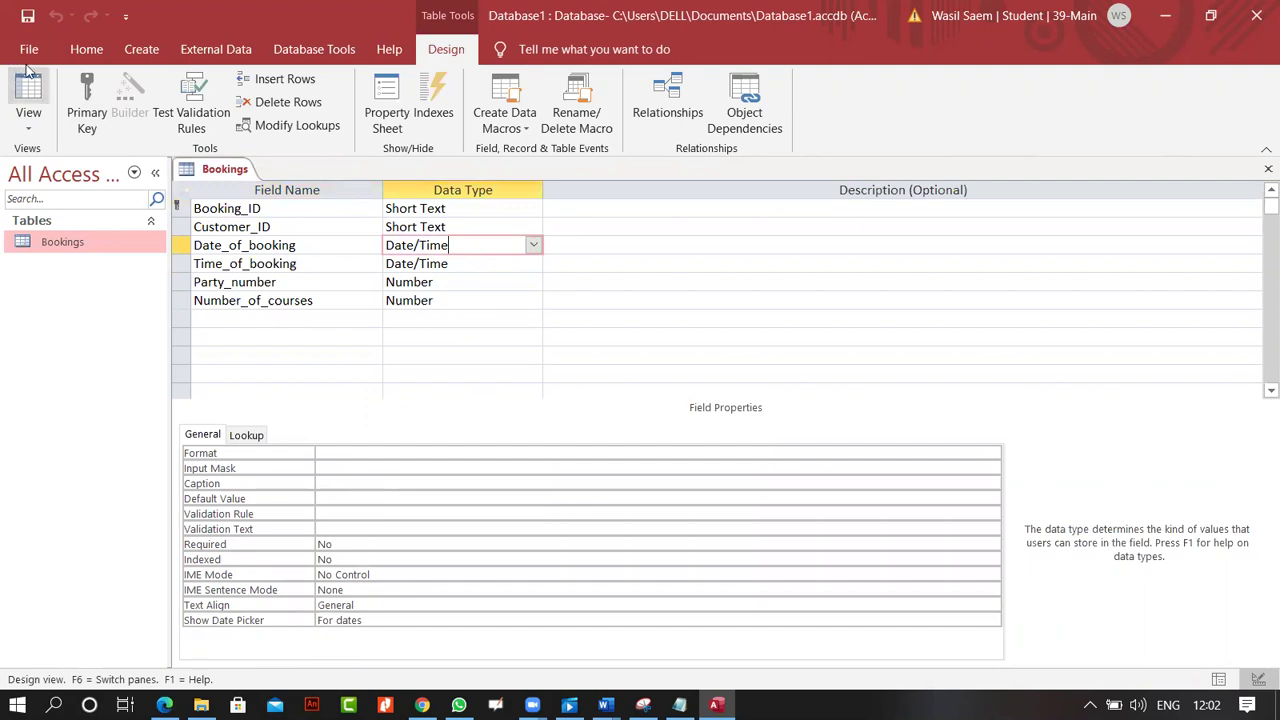
left_click(28, 127)
left_click(62, 171)
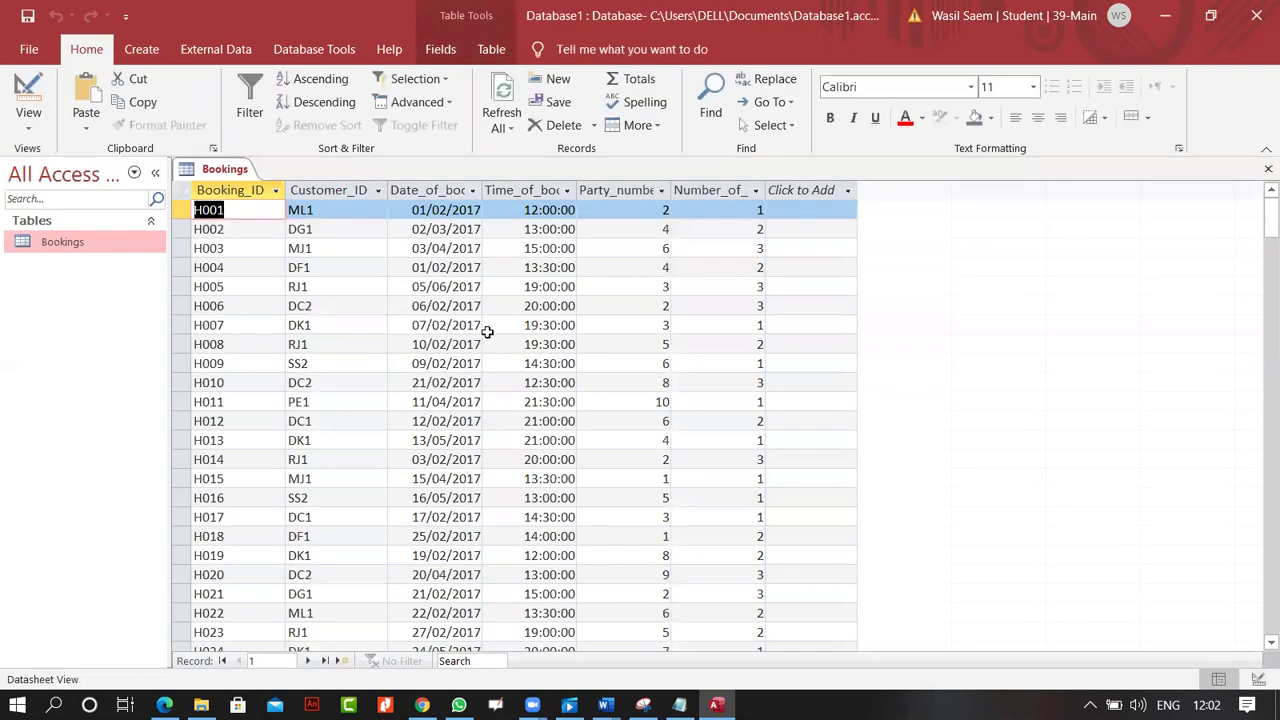
left_click(617, 190)
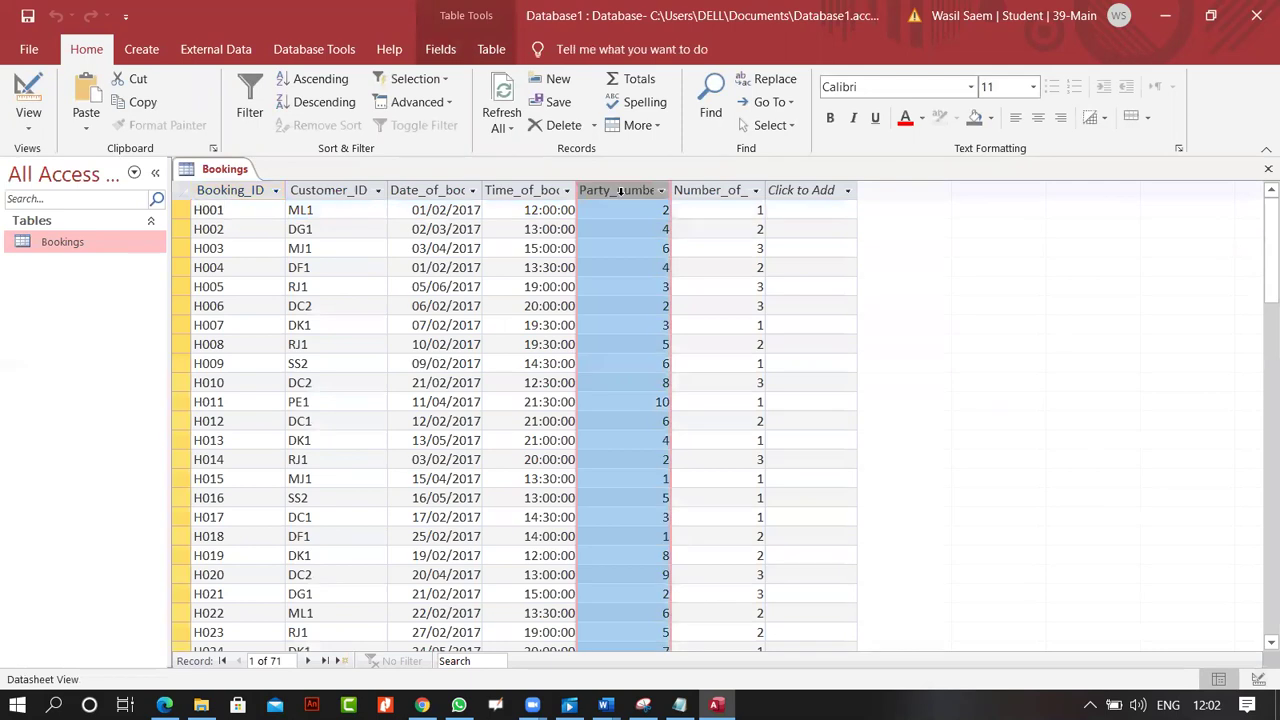
Sort the bookings by Party_number ascending and autofit the Party_number column
left_click(313, 79)
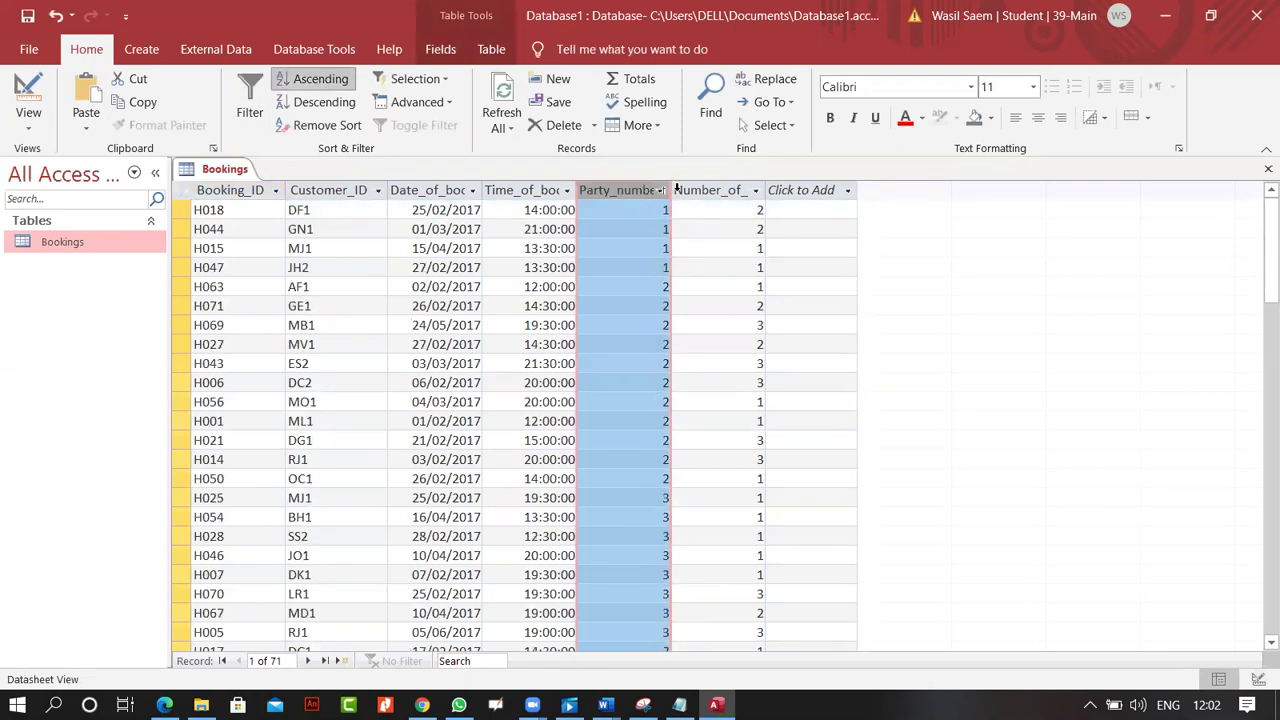
double_click(670, 190)
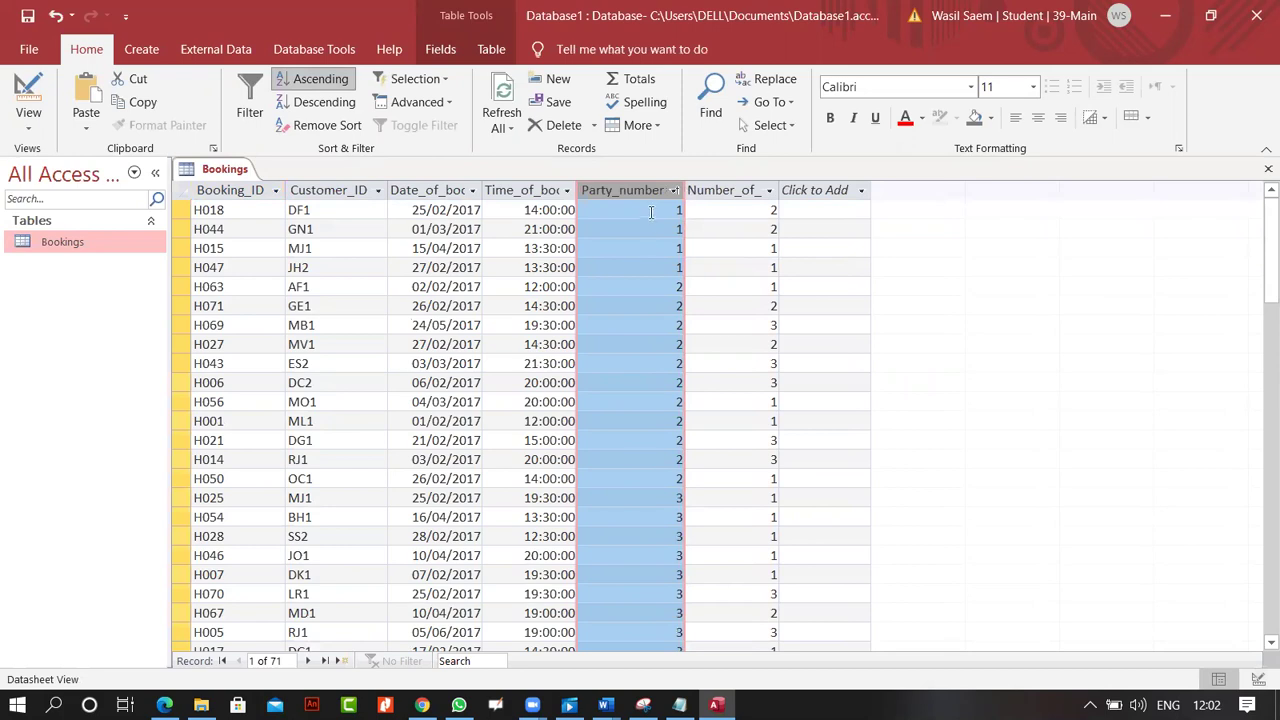
left_click(654, 210)
scroll(606, 451, "down", 18)
scroll(612, 453, "down", 1)
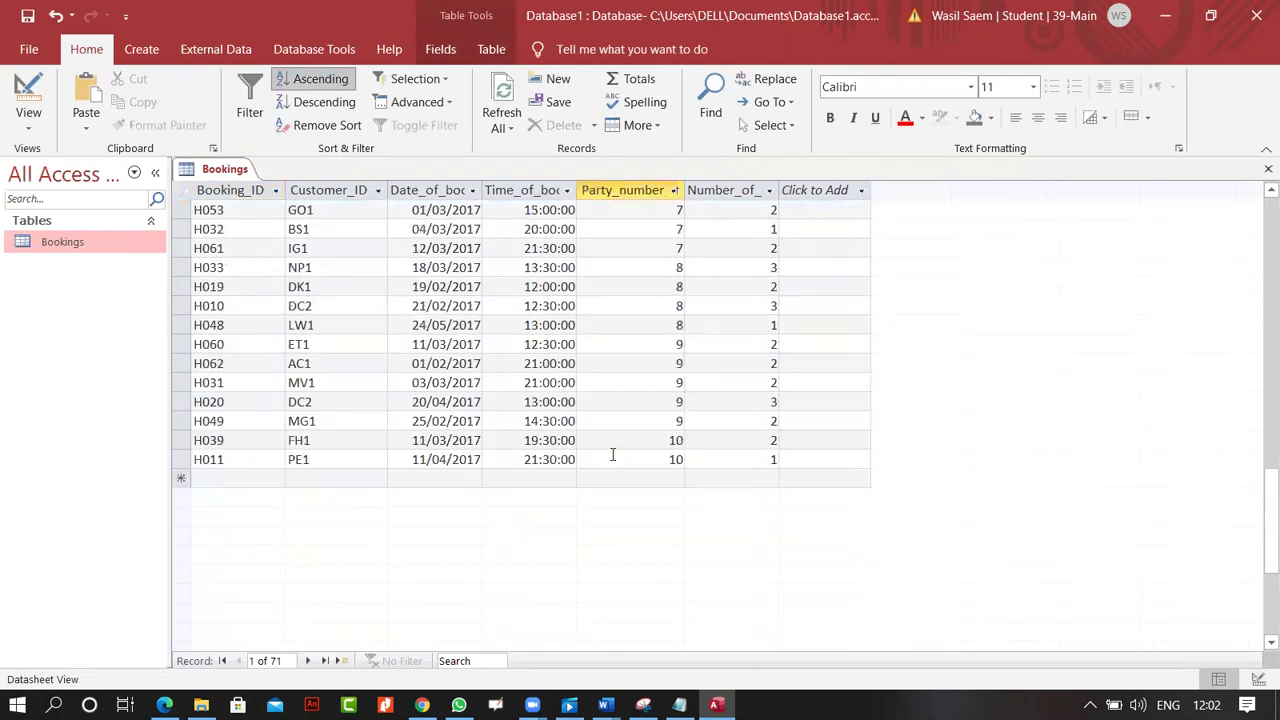
Switch to Design View and select the Party_number field to show its properties
left_click(29, 124)
left_click(68, 226)
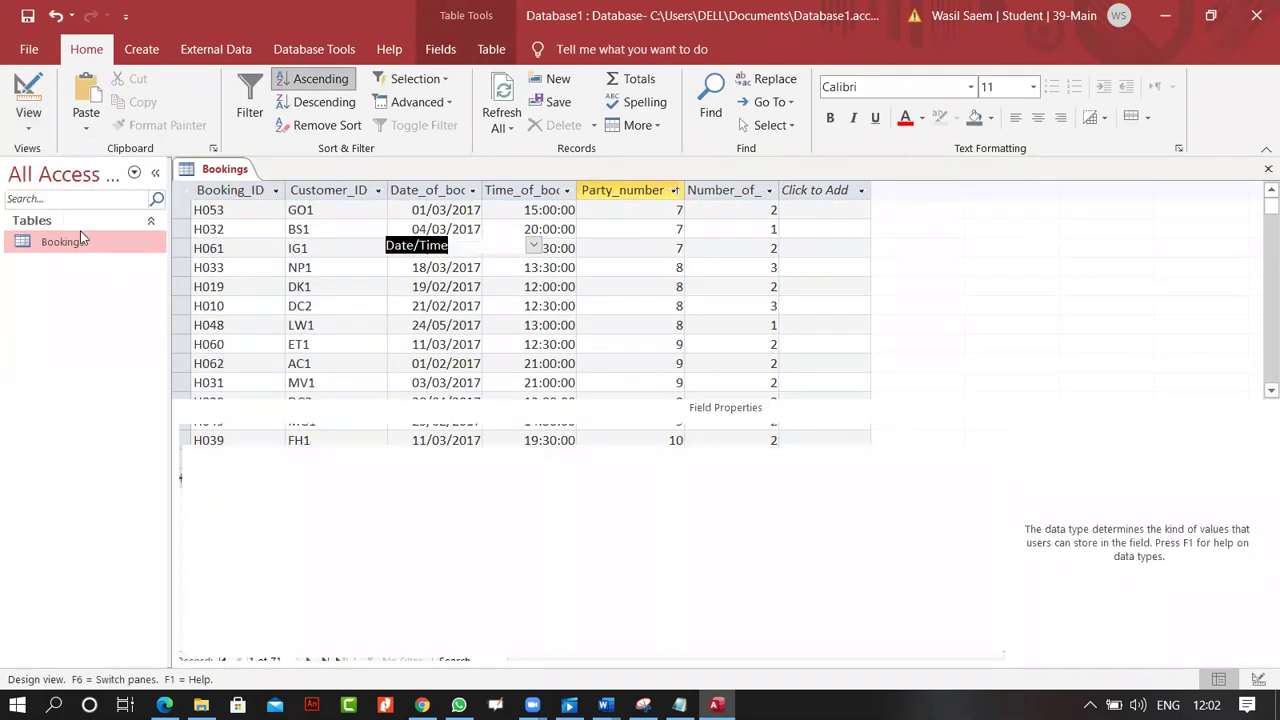
left_click(486, 282)
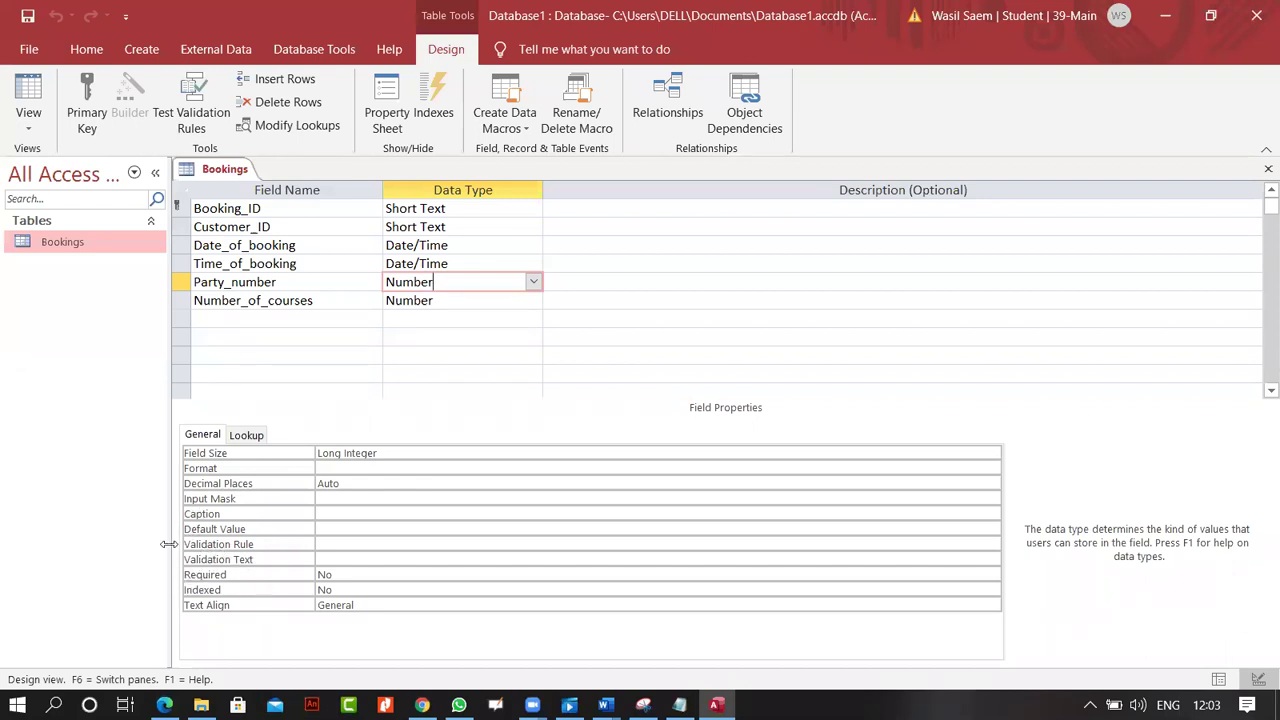
Give Party_number the rule >=1 And <=10 and text 'Enter values that are between 1 and 10'
left_click(357, 544)
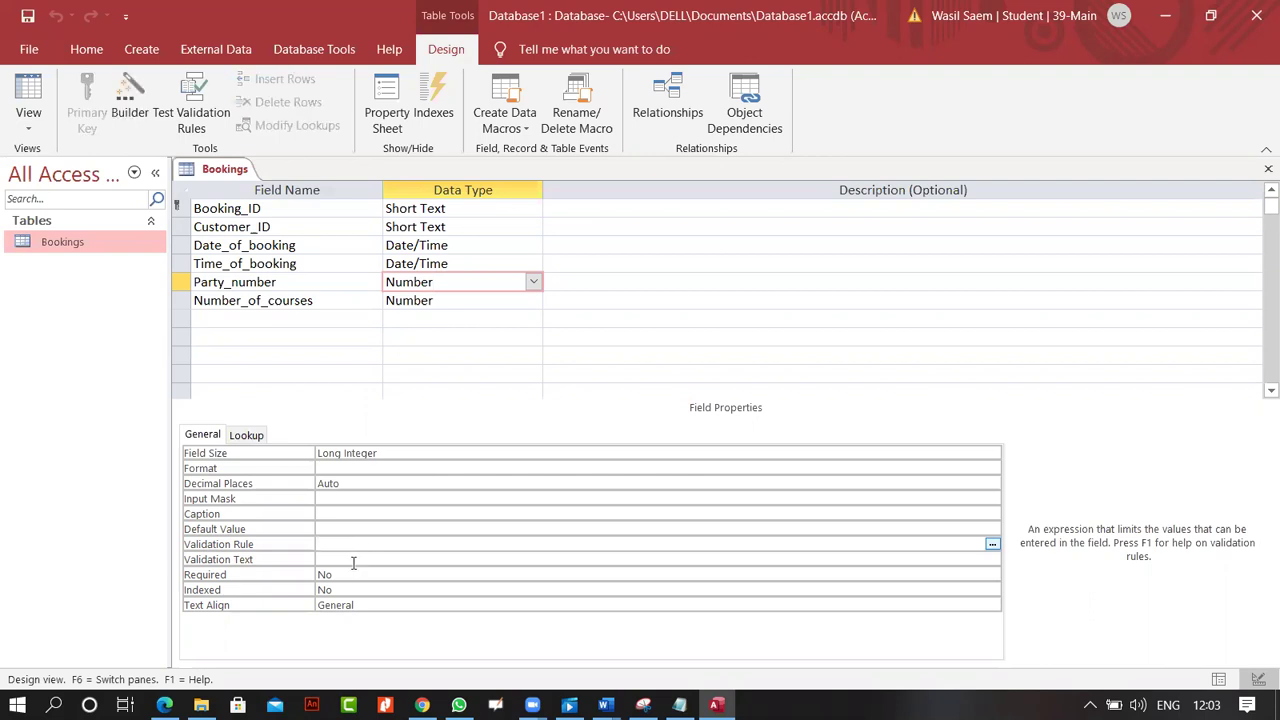
type(">1")
key("Left")
type("=1 and <=10")
left_click(353, 563)
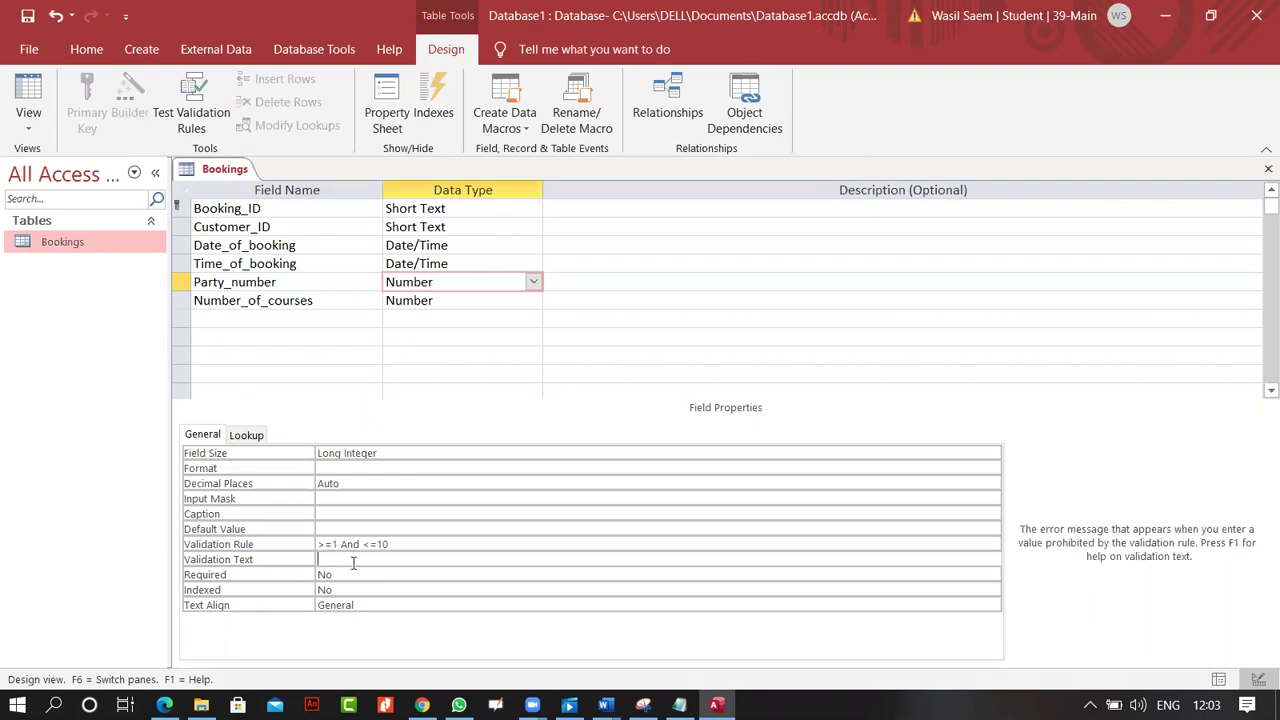
type("Enter values that are between 1 and 10")
Save the table and switch to Datasheet View
left_click(28, 118)
left_click(80, 163)
left_click(618, 417)
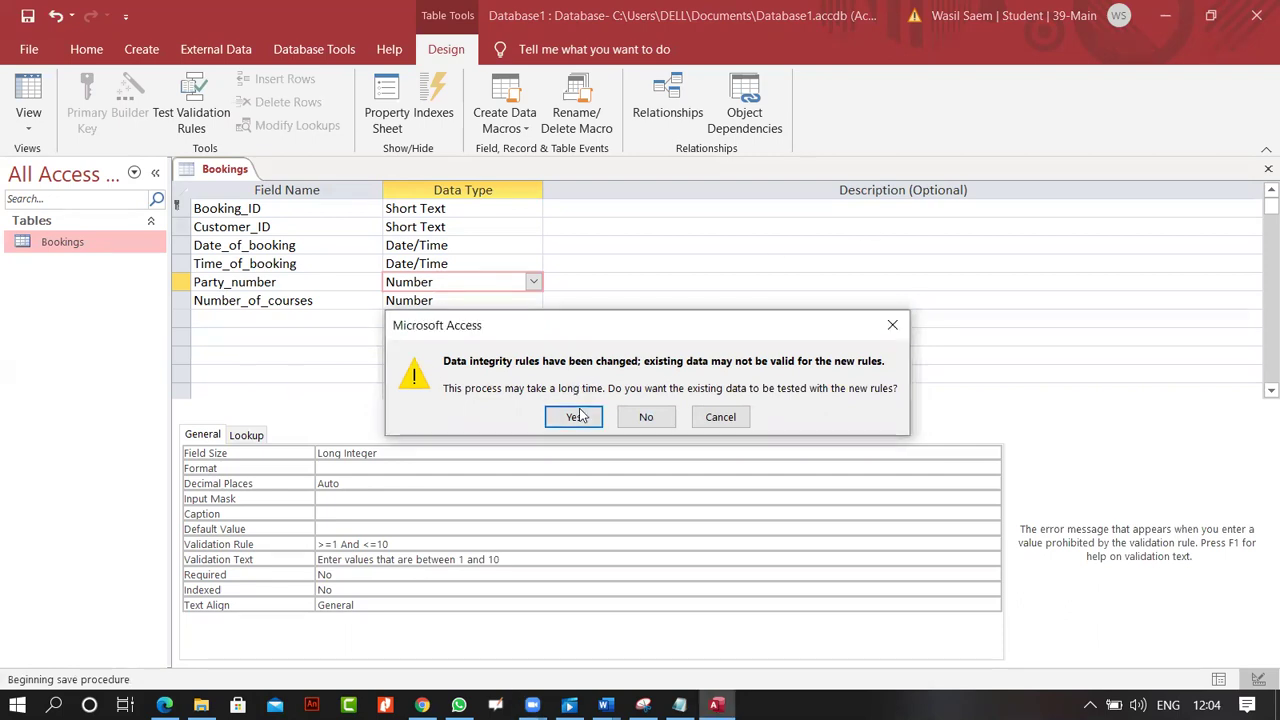
Test existing data against the rule, then enter 16 in H038's Party_number and dismiss the rejection
left_click(576, 417)
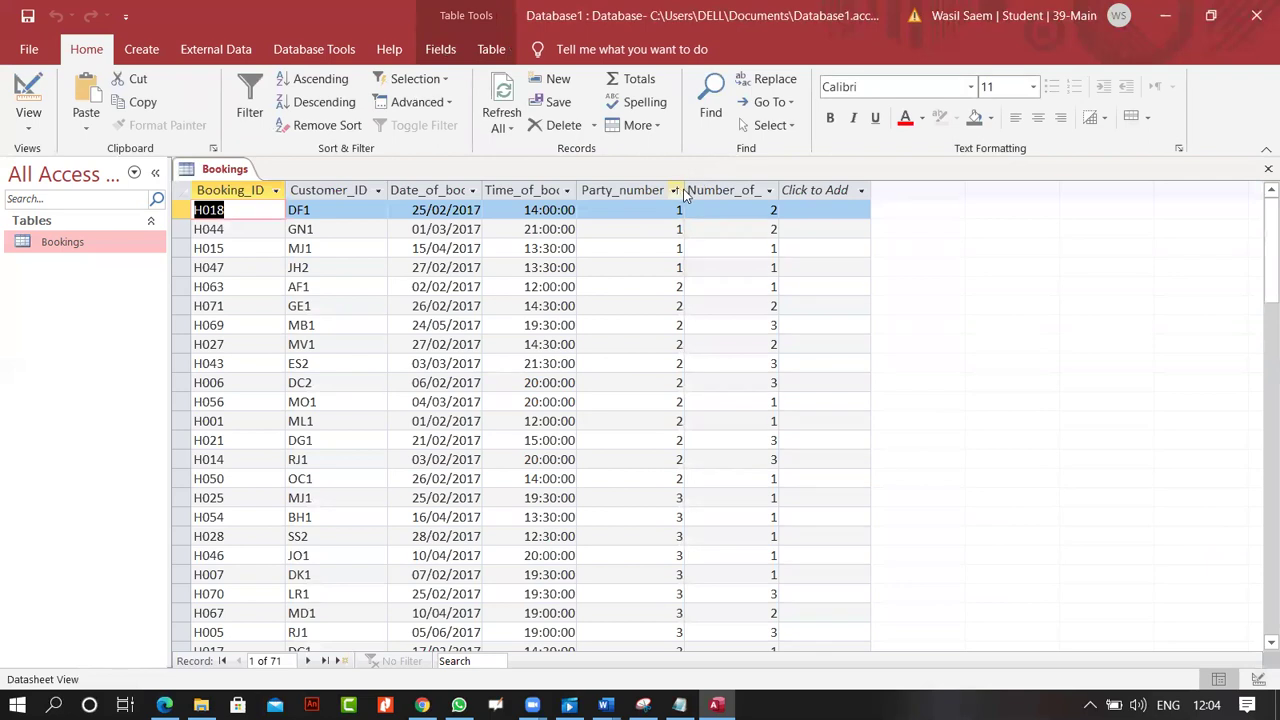
scroll(646, 440, "down", 18)
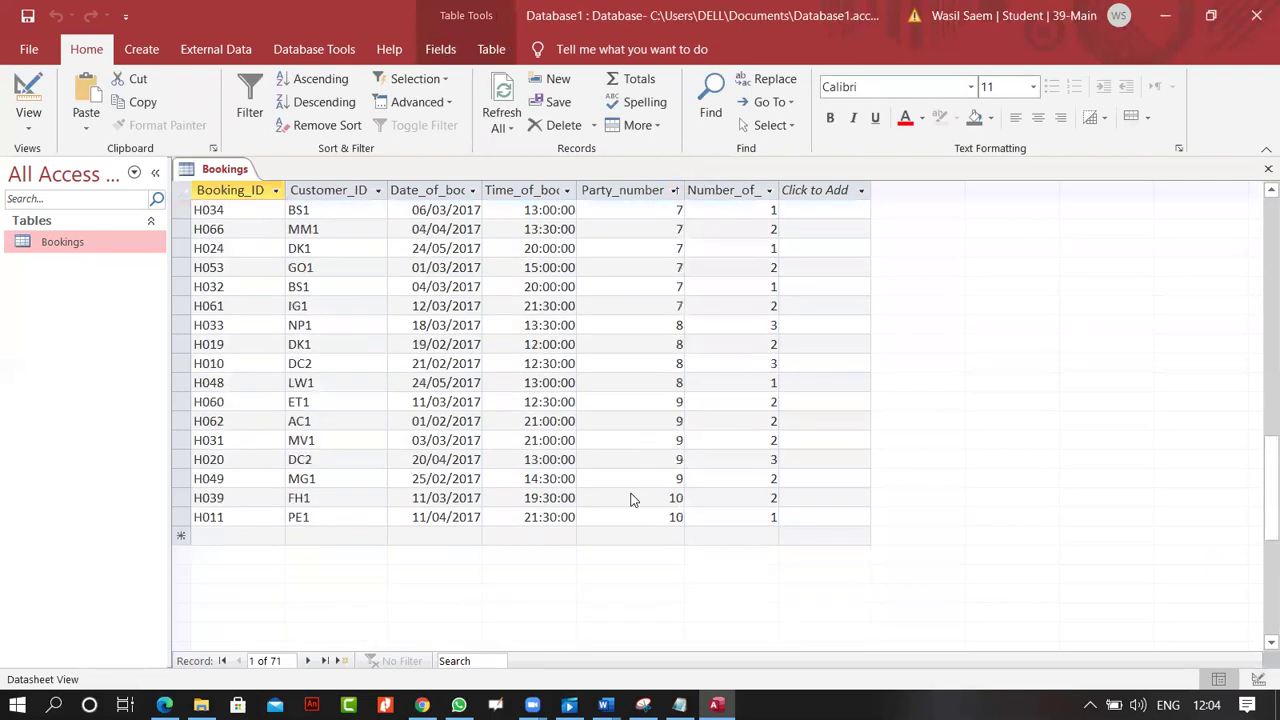
scroll(620, 505, "up", 1)
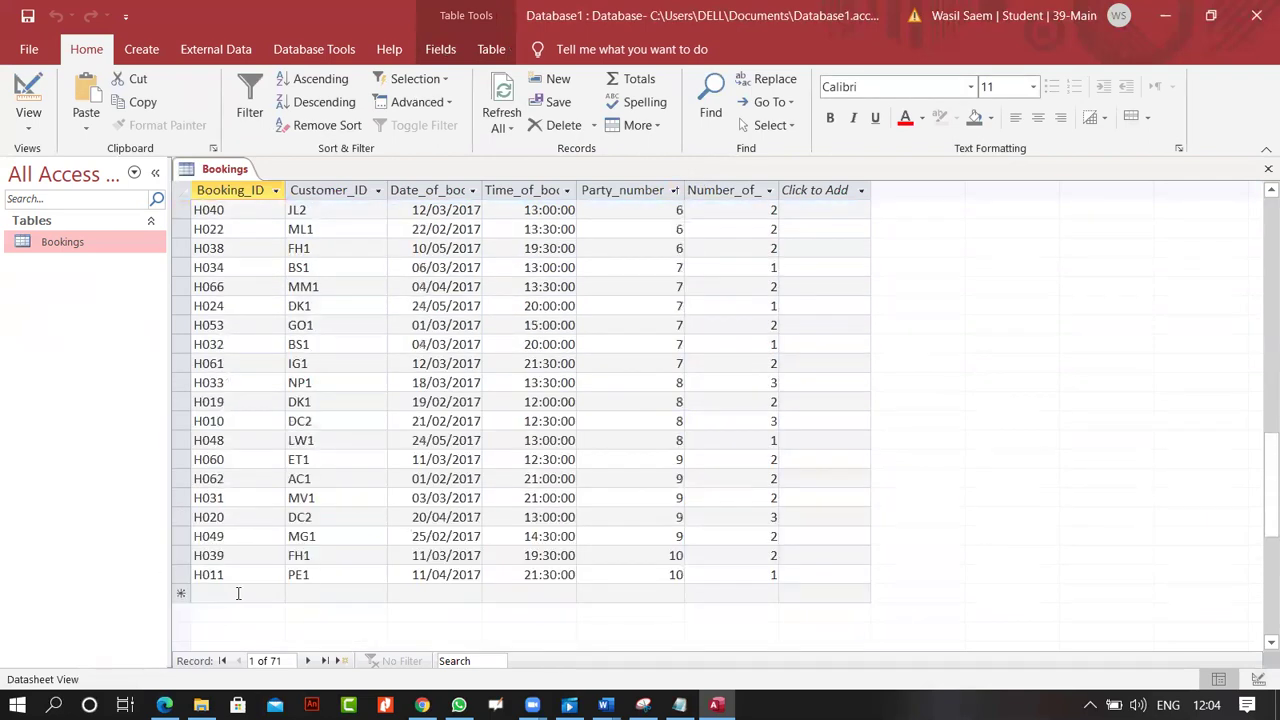
scroll(476, 428, "up", 5)
scroll(490, 428, "down", 3)
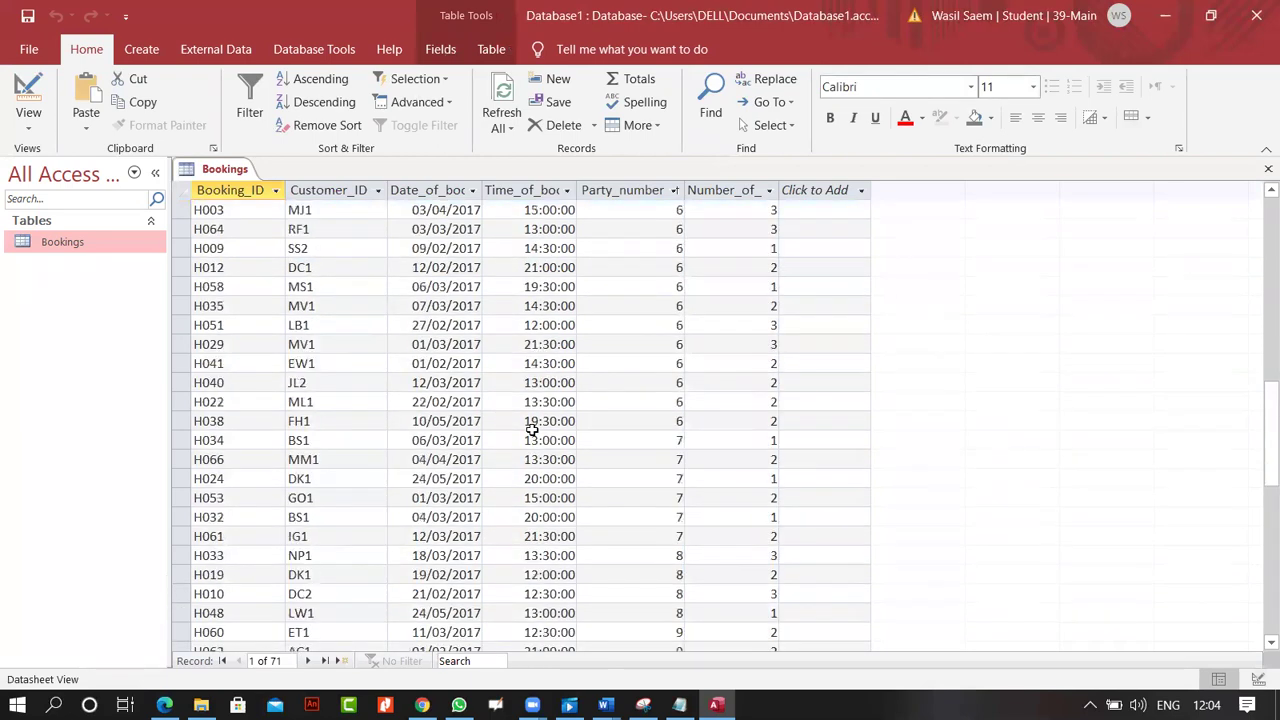
left_click(657, 421)
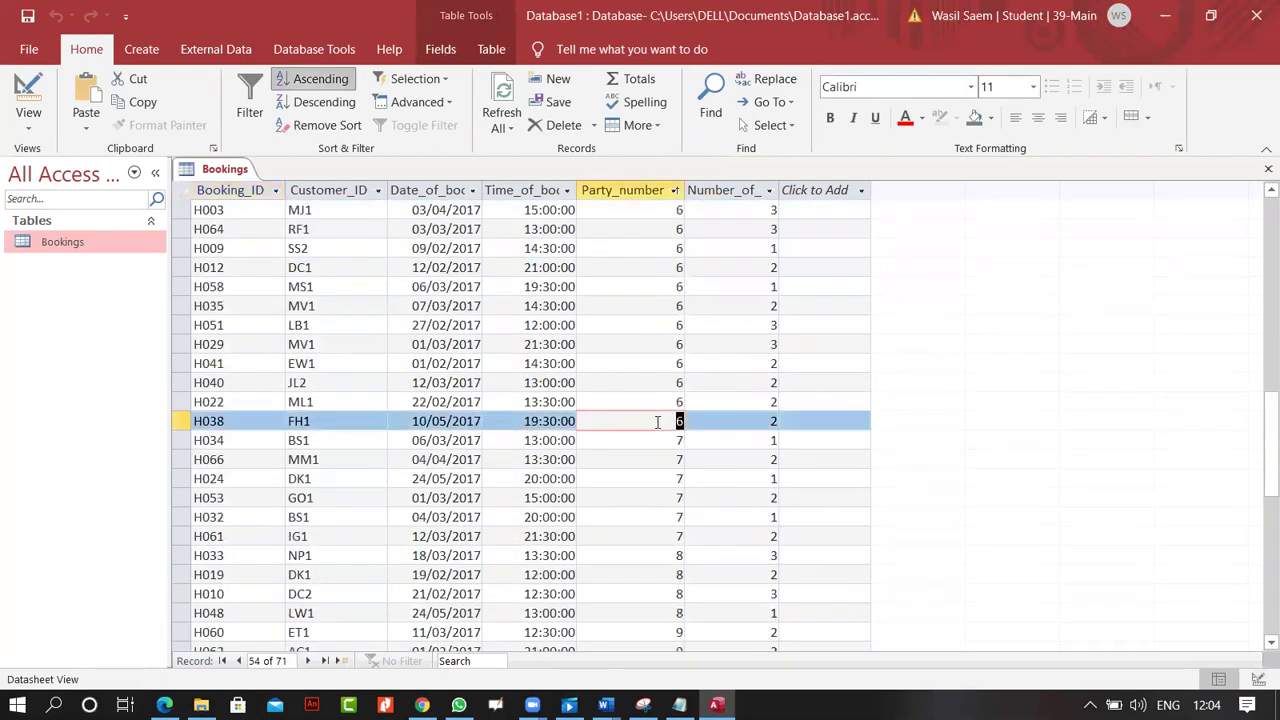
type("1")
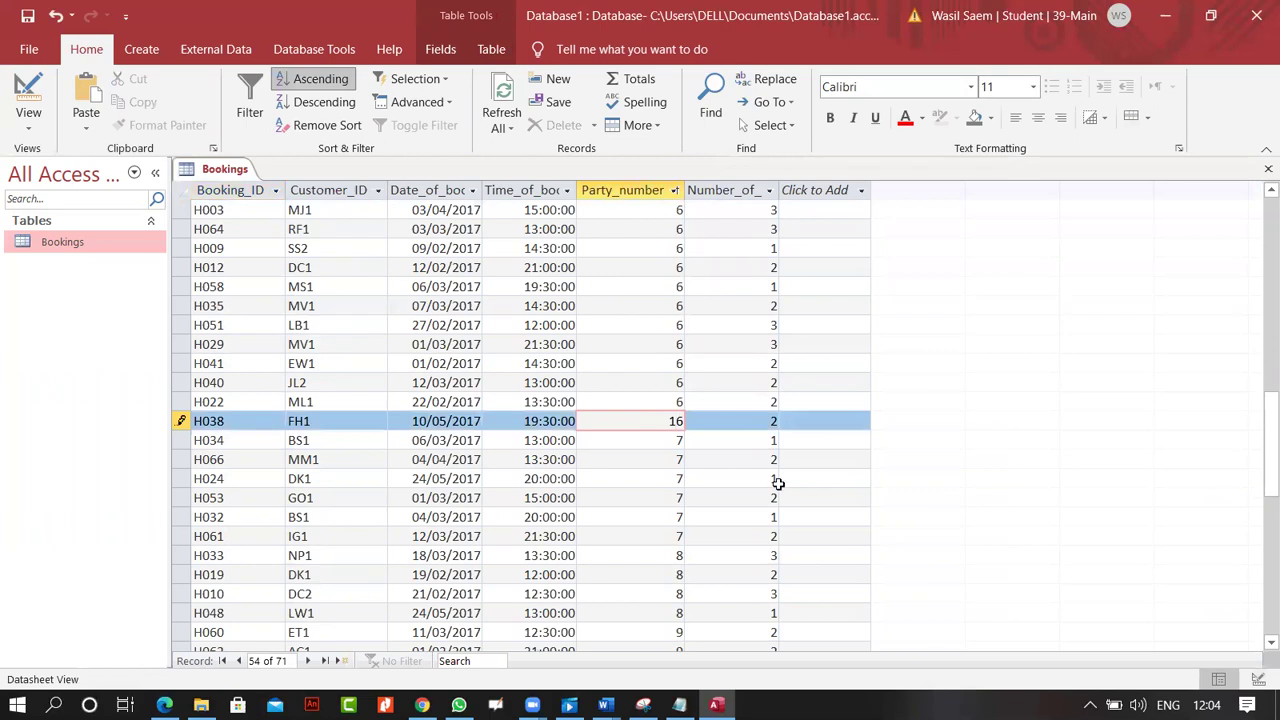
left_click(777, 488)
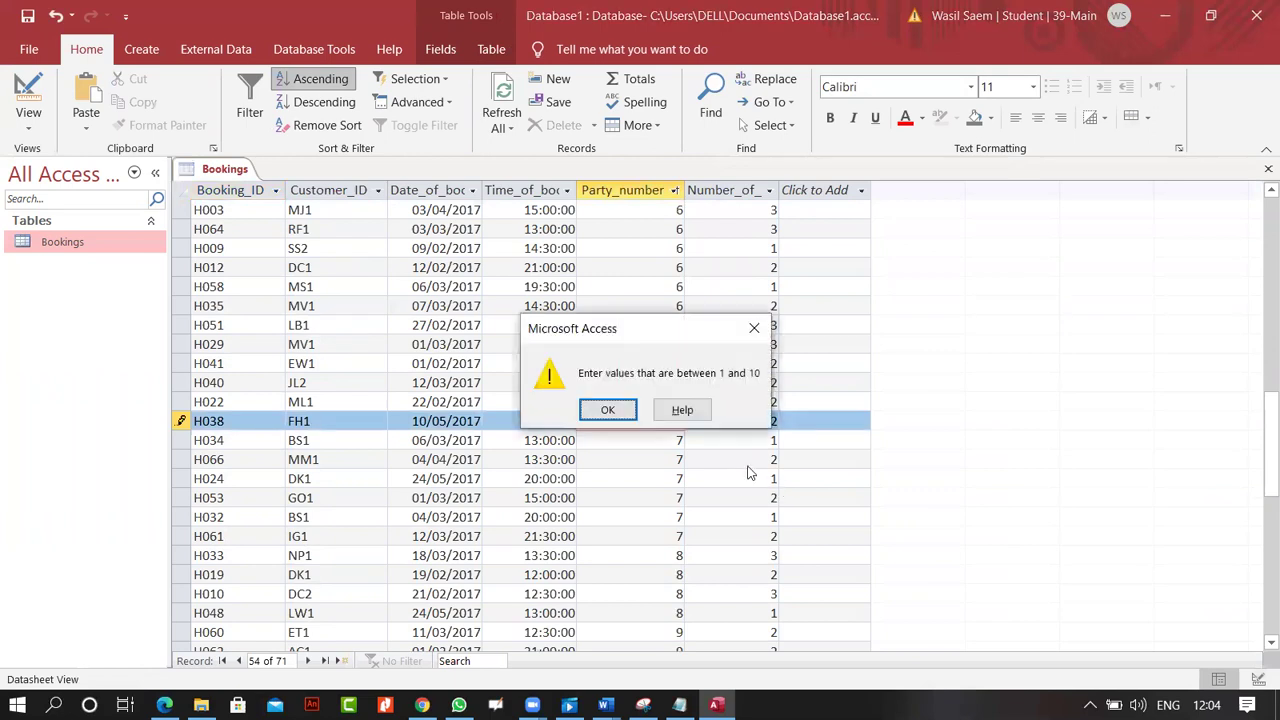
left_click_drag(653, 330, 888, 238)
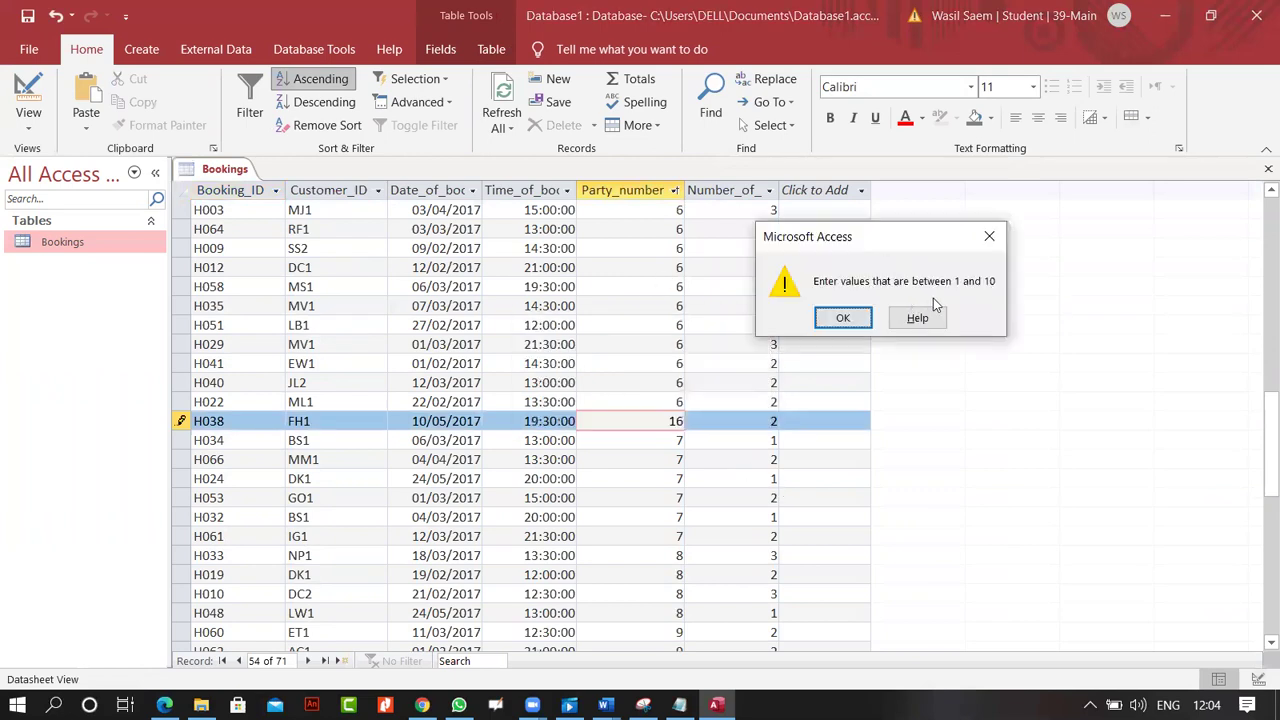
left_click(843, 318)
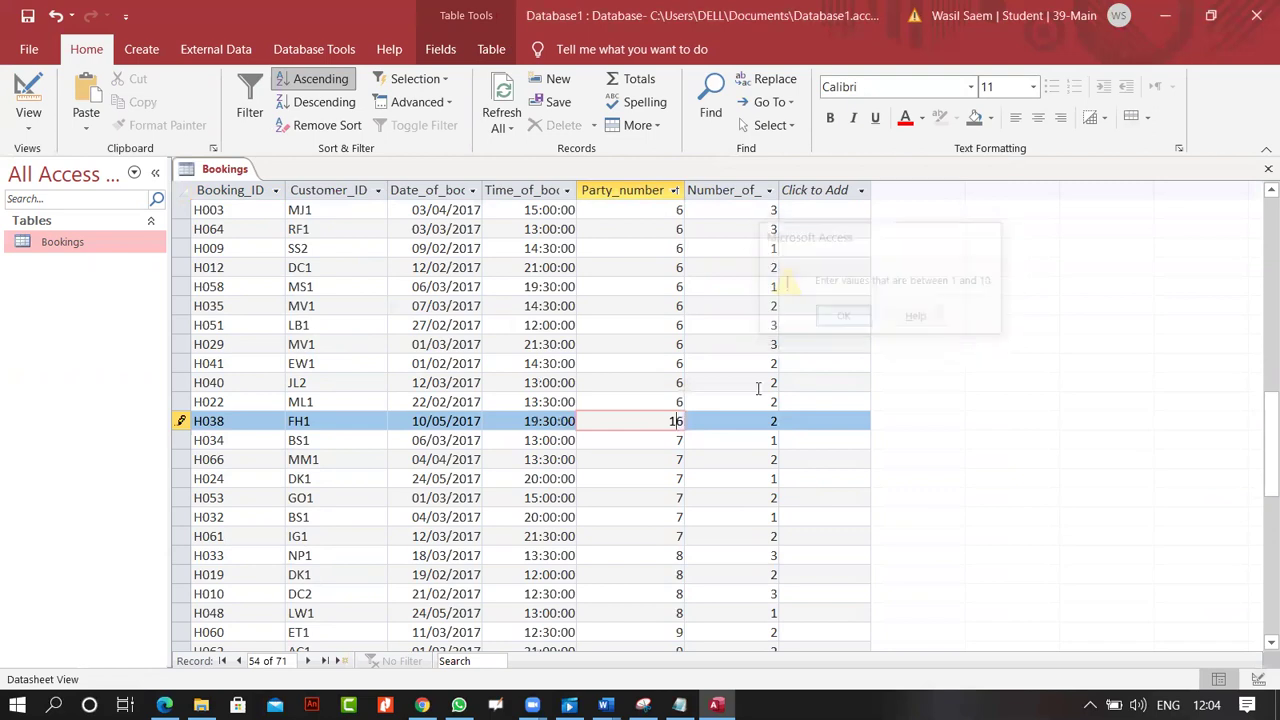
Enter -3 in H038's Party_number and dismiss the validation warning
double_click(670, 421)
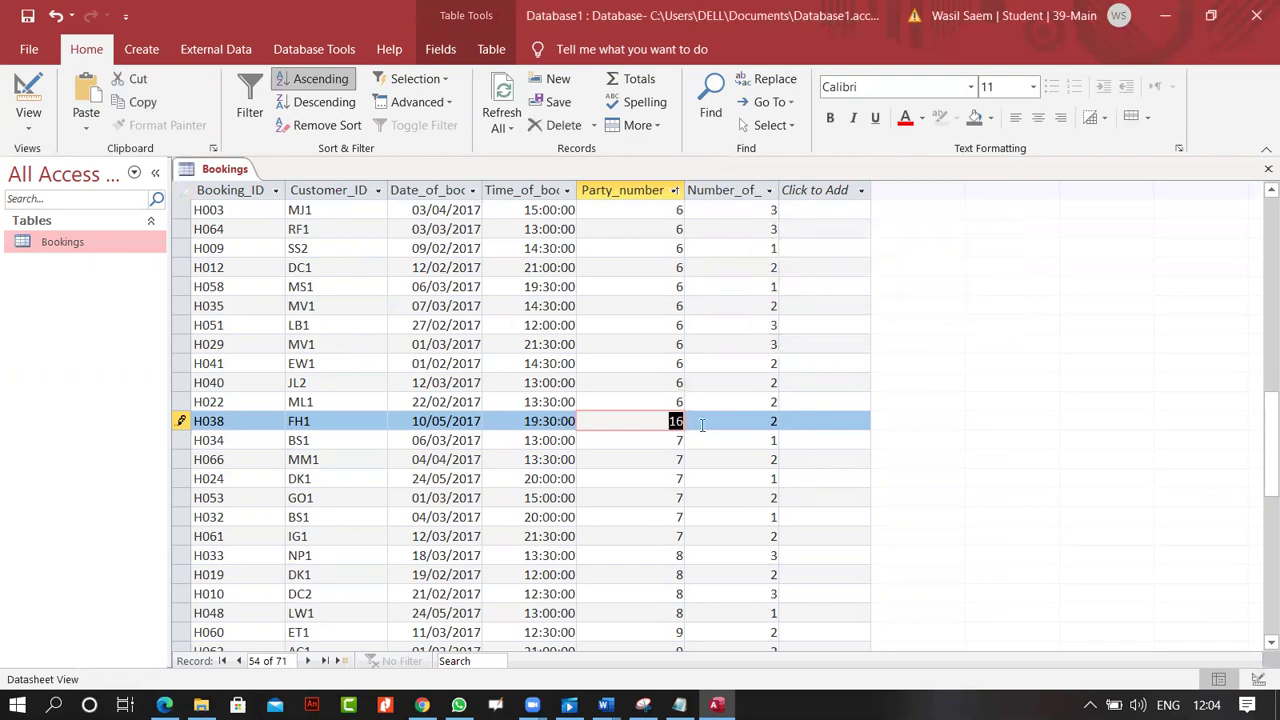
type("-3")
left_click(685, 500)
left_click(606, 407)
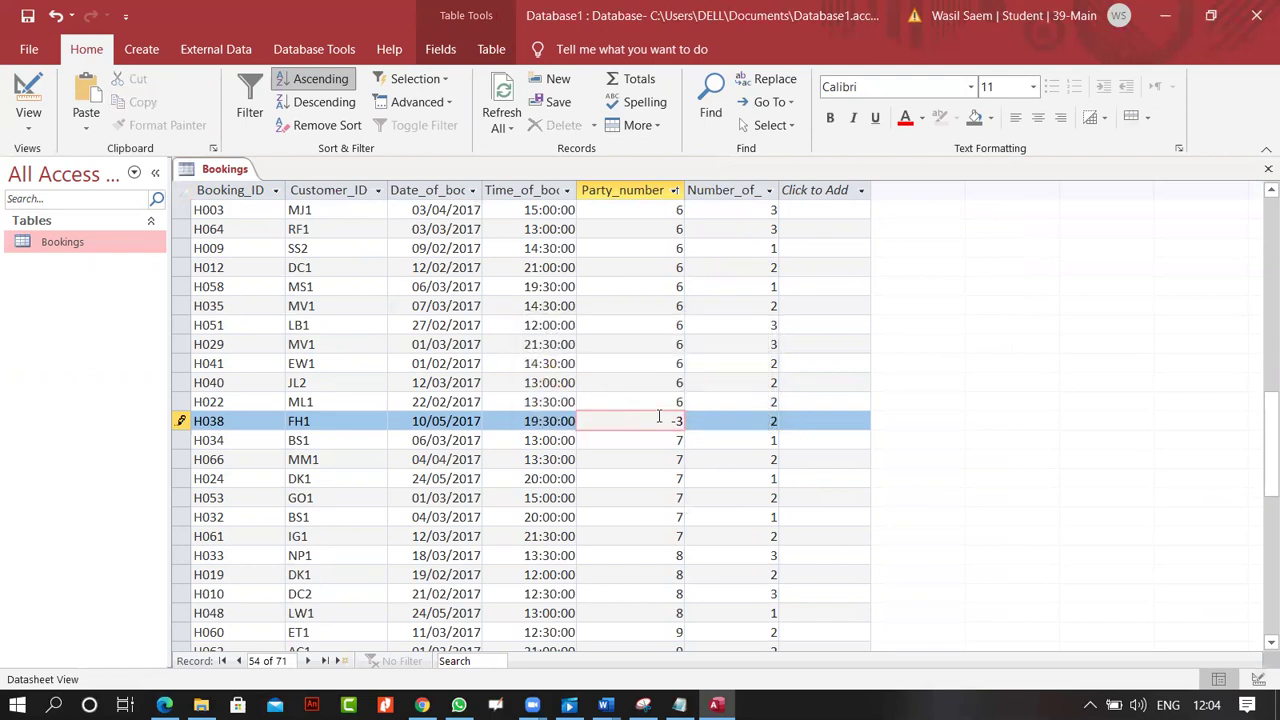
Replace H038's Party_number with 5 and save the record
left_click_drag(659, 416, 835, 433)
type("5")
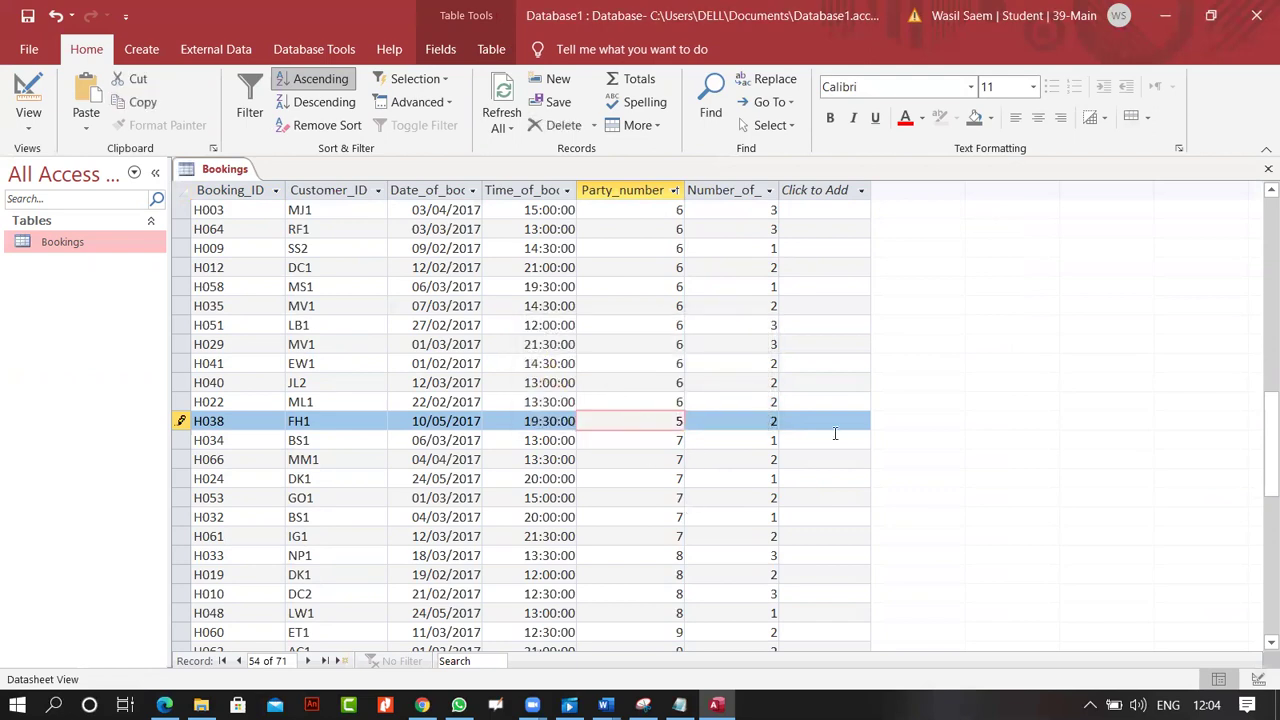
key("Tab")
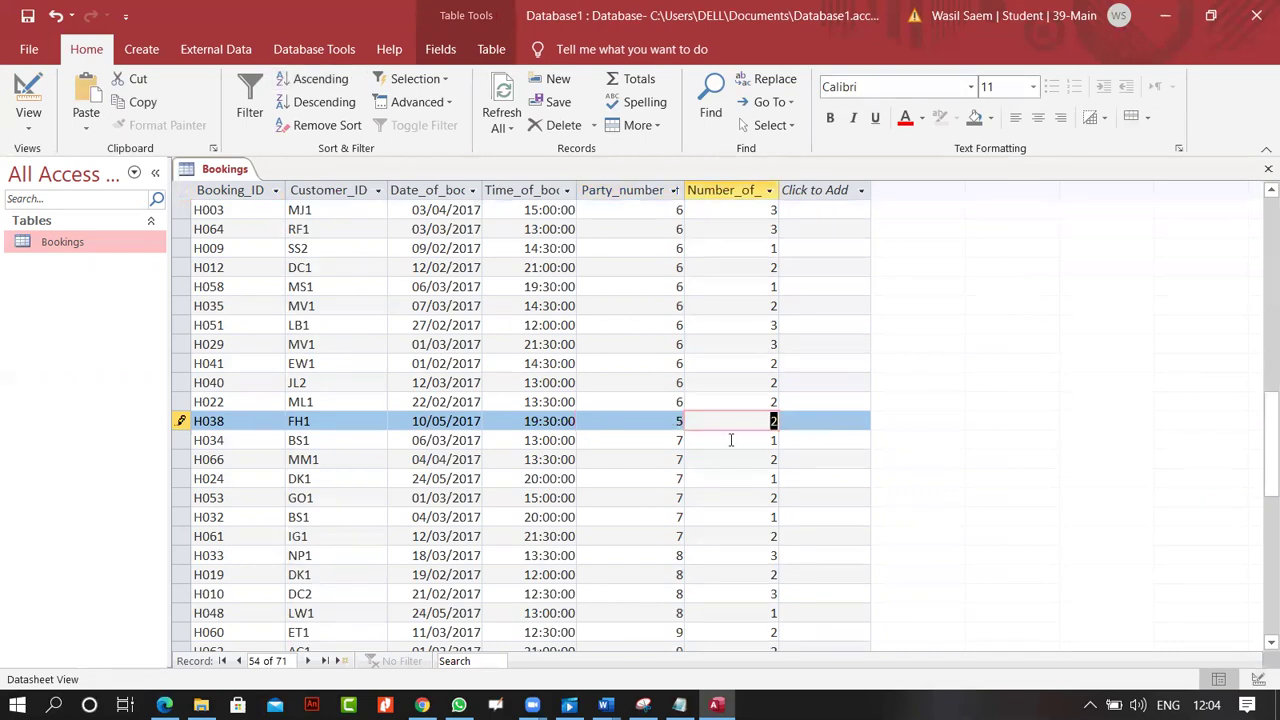
left_click(655, 422)
left_click(695, 441)
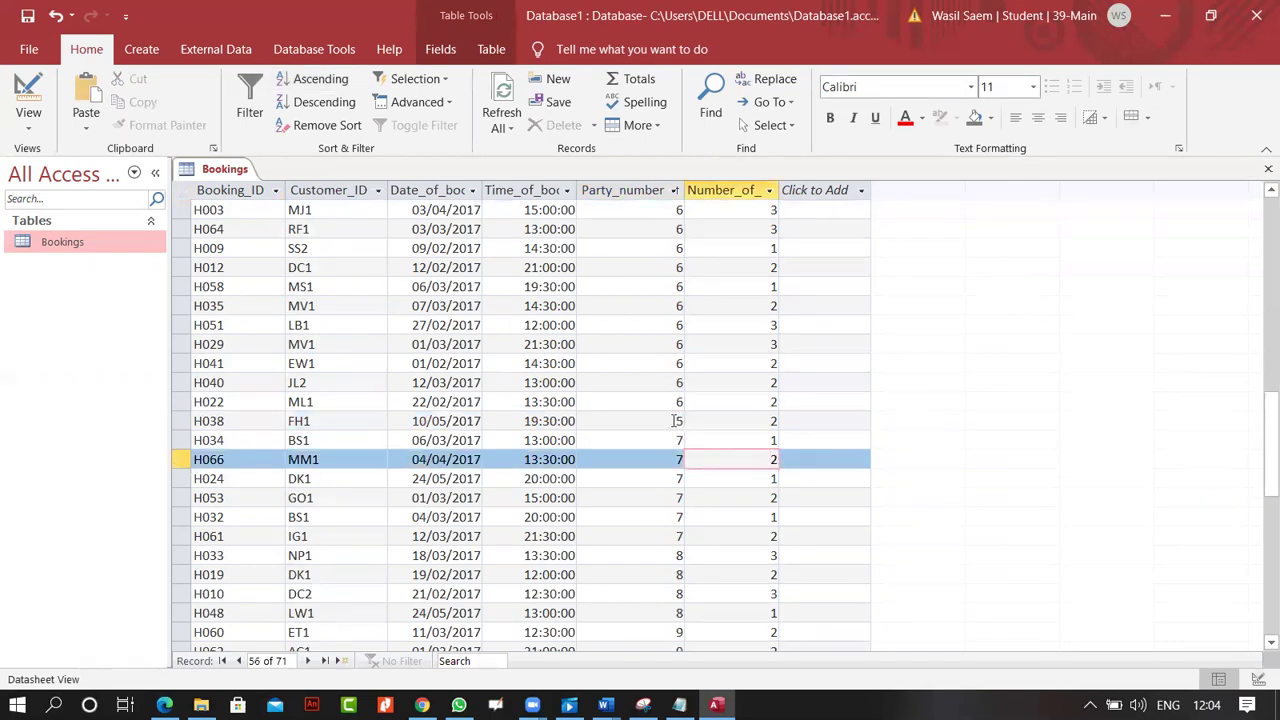
left_click(674, 421)
Go back to Design View and review Party_number's >=1 And <=10 rule and validation text
left_click(660, 194)
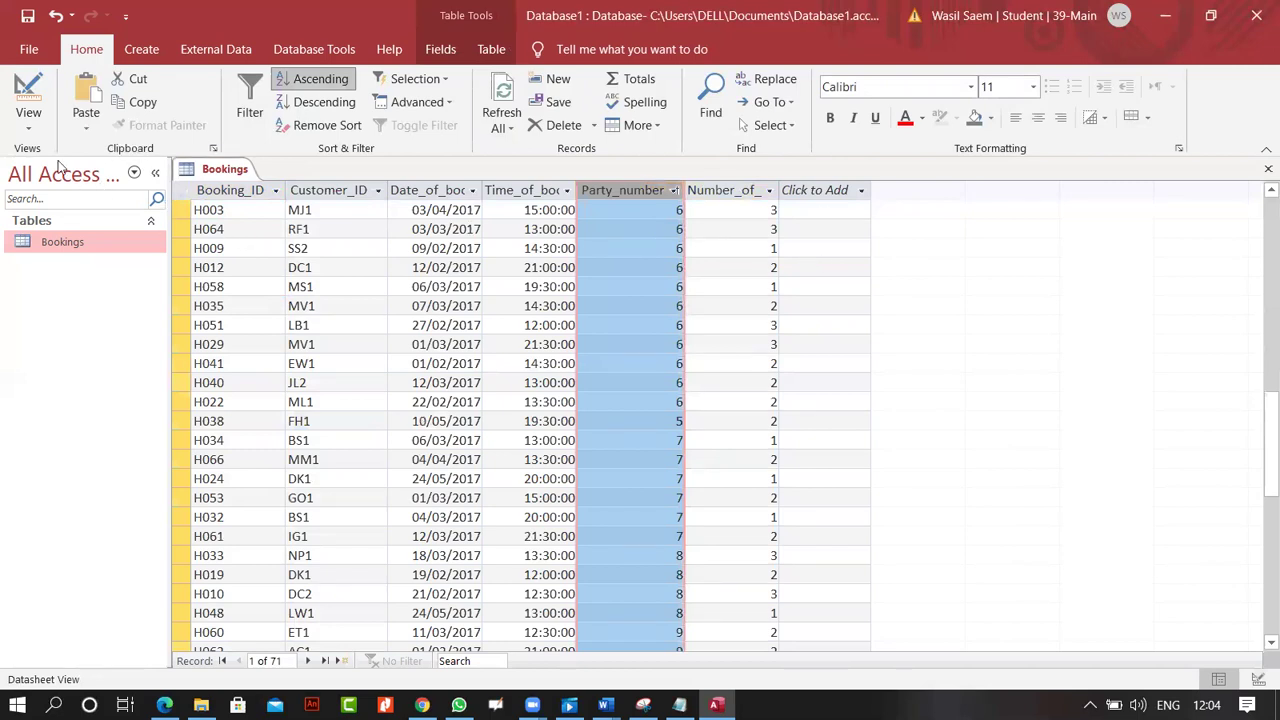
left_click(28, 118)
left_click(75, 222)
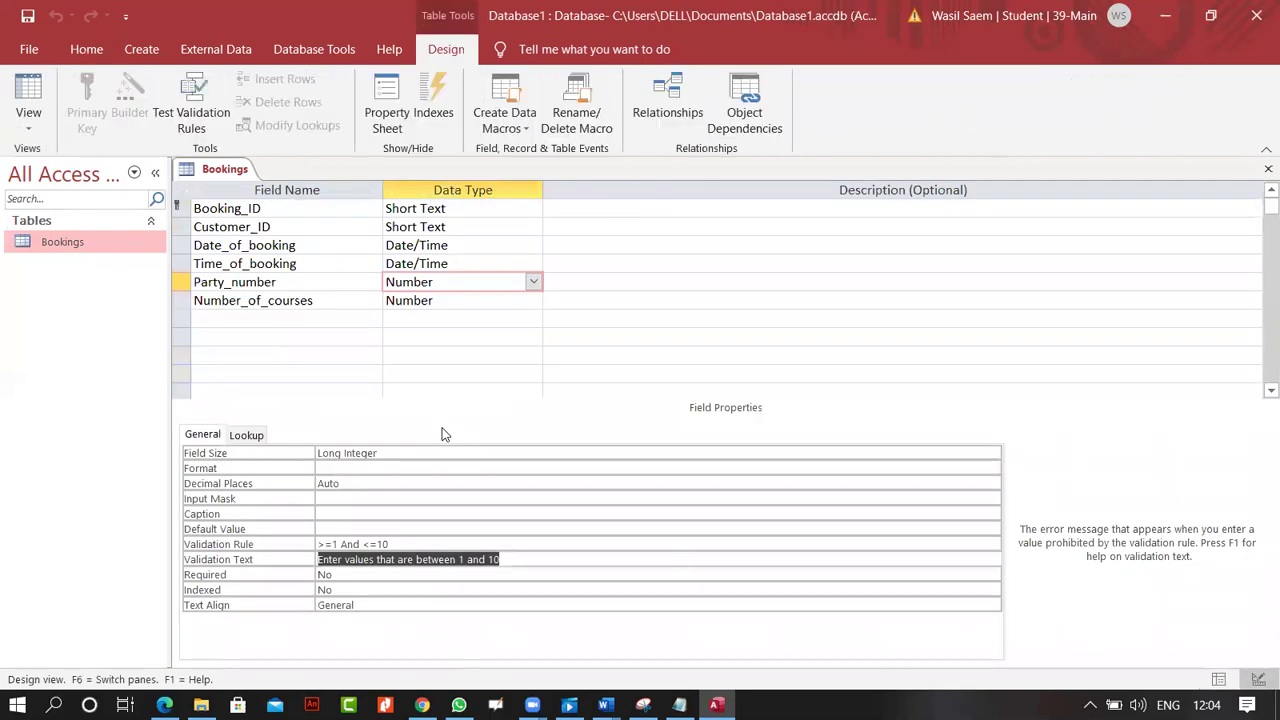
left_click(529, 562)
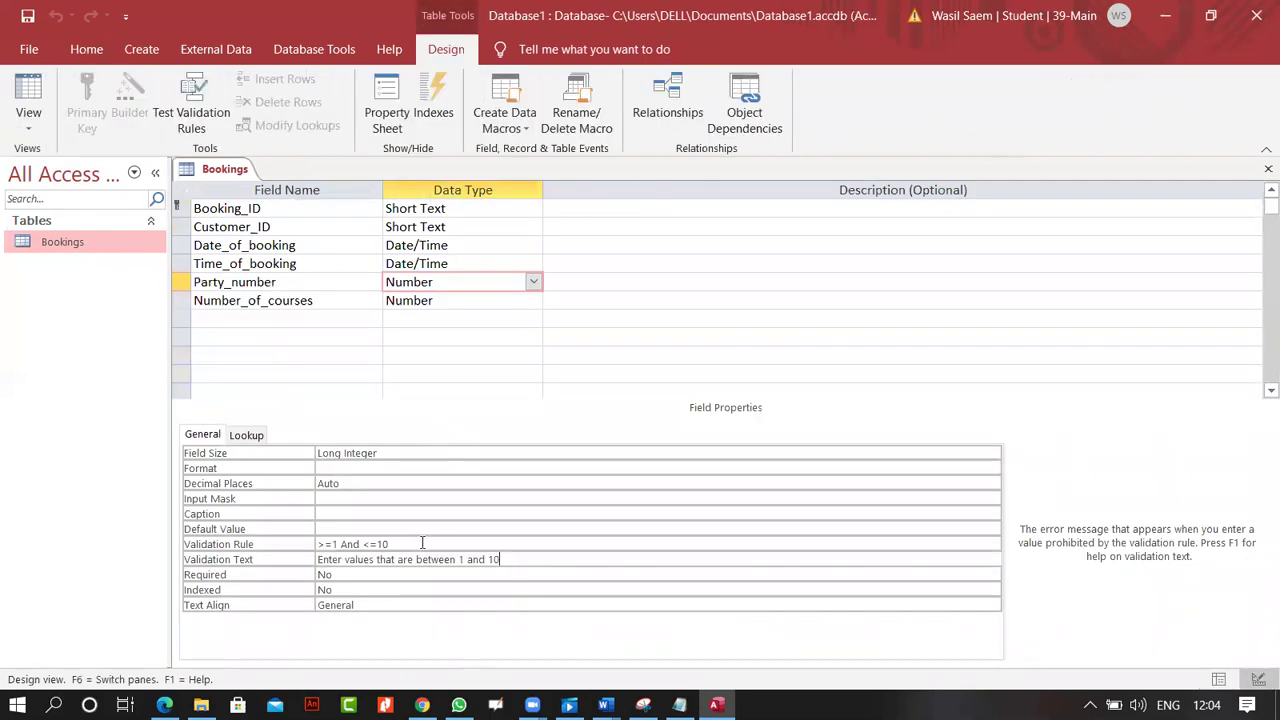
left_click(422, 543)
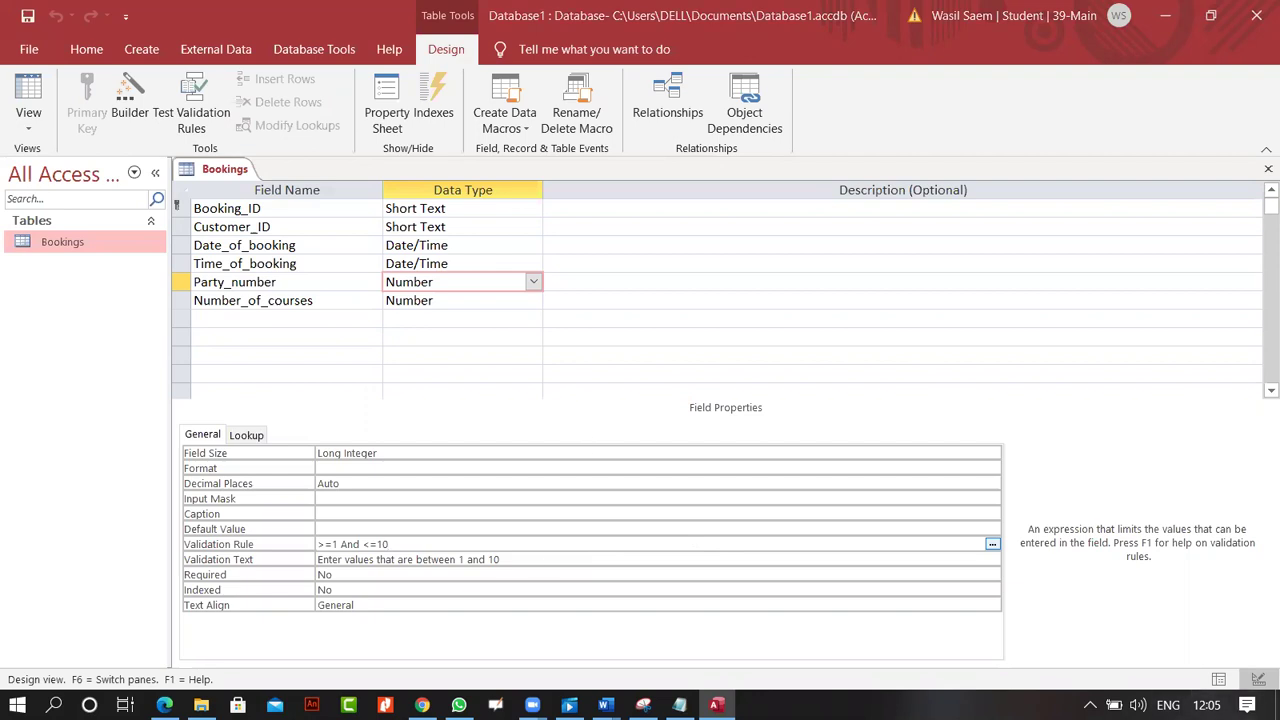
Capture the meeting participants panel as a new snip in Snipping Tool
key("alt+Tab")
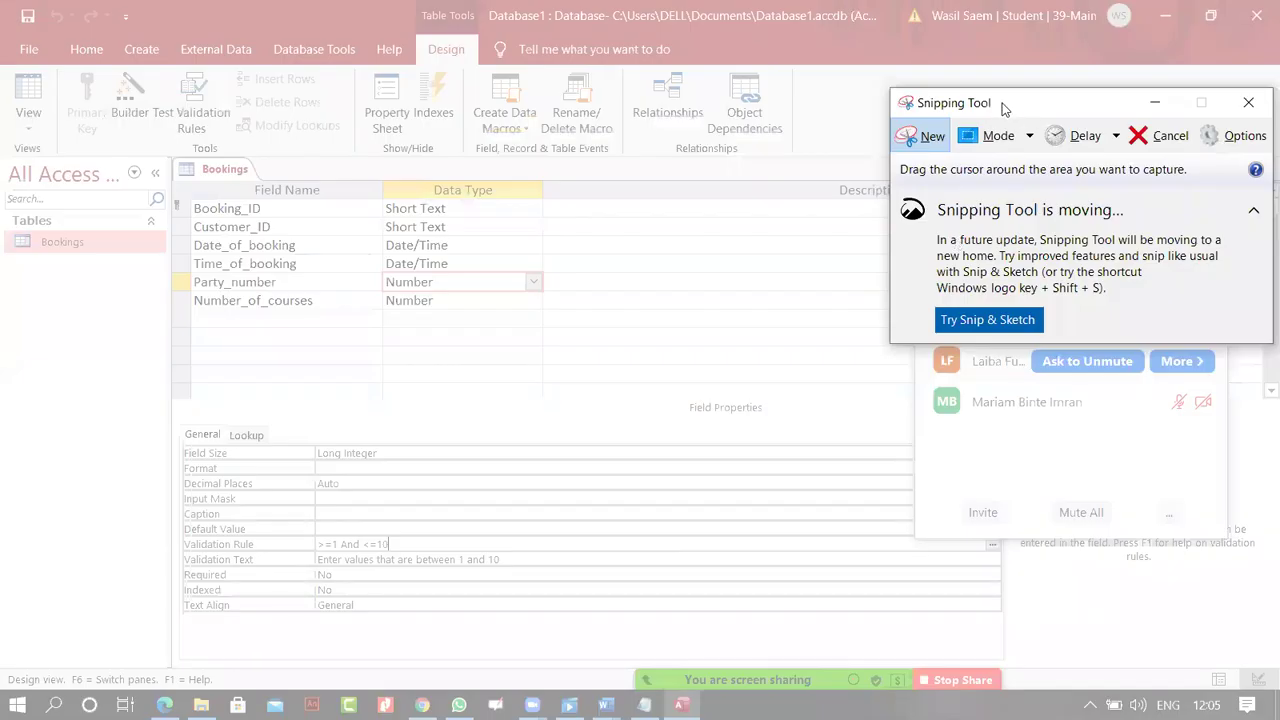
left_click_drag(925, 202, 1230, 459)
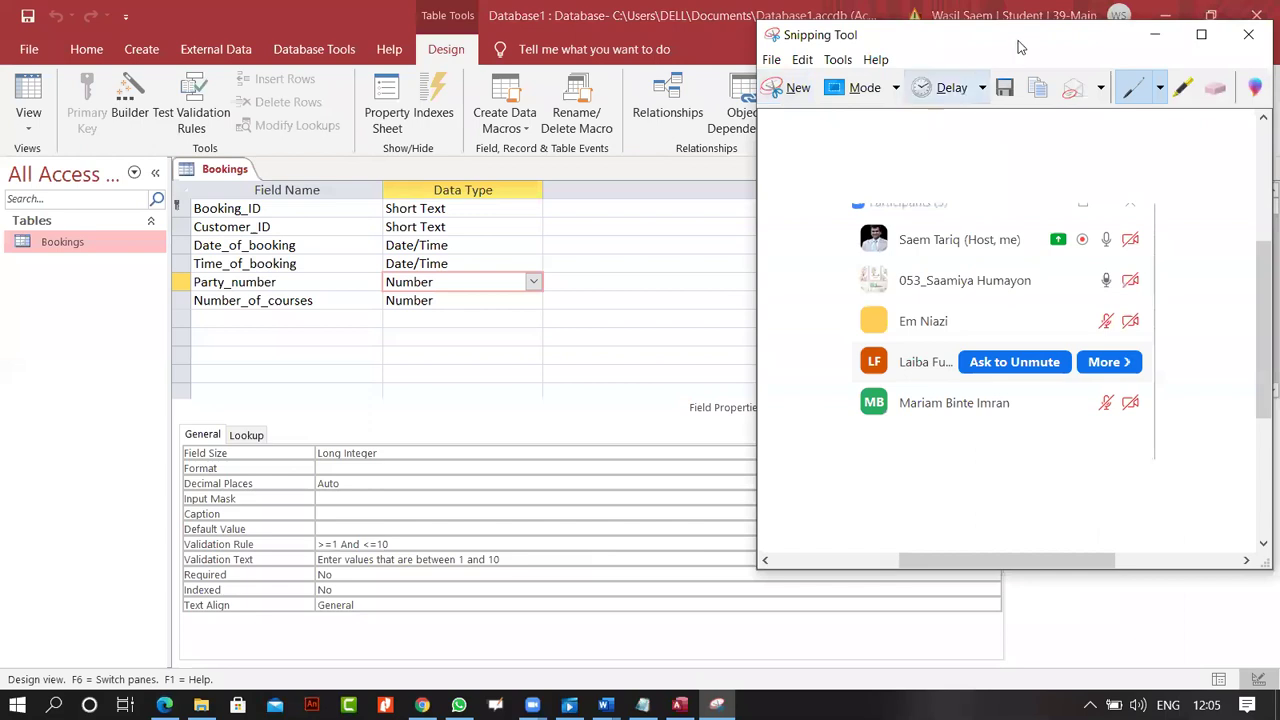
left_click_drag(1008, 44, 510, 38)
Start saving the snip with Save As, pointing the location to the Desktop
left_click(273, 54)
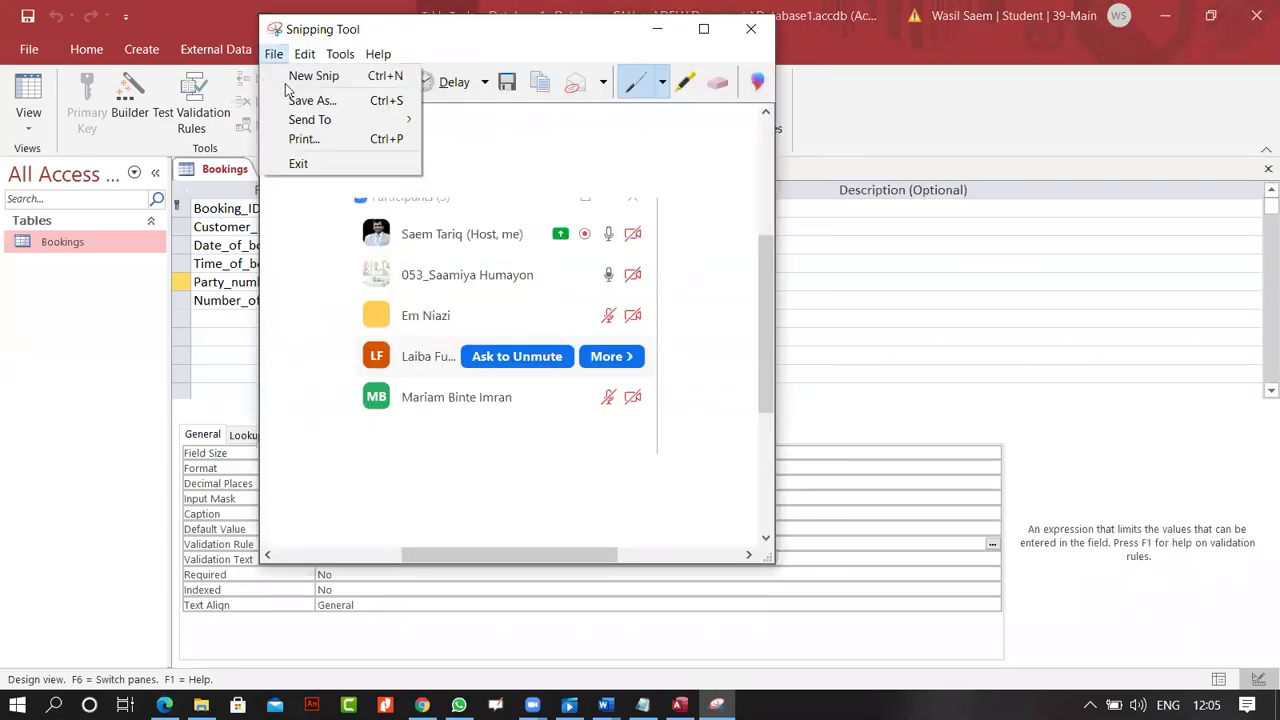
left_click(300, 98)
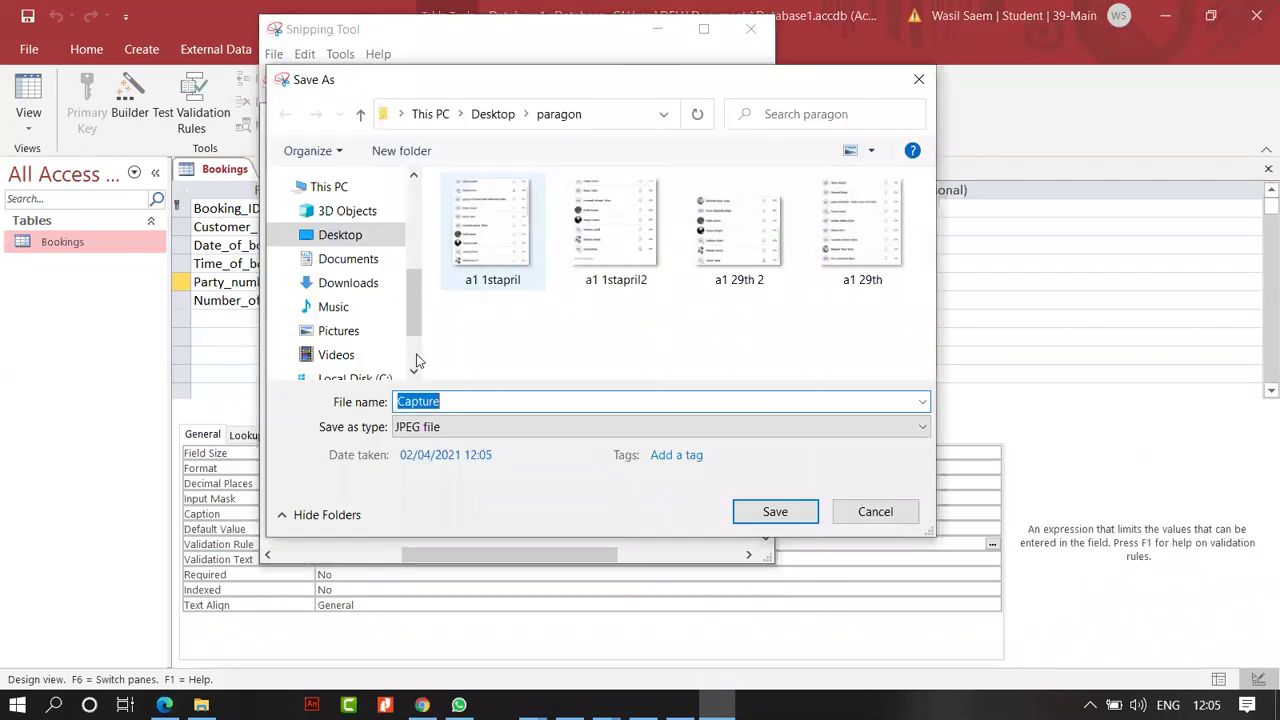
left_click(493, 114)
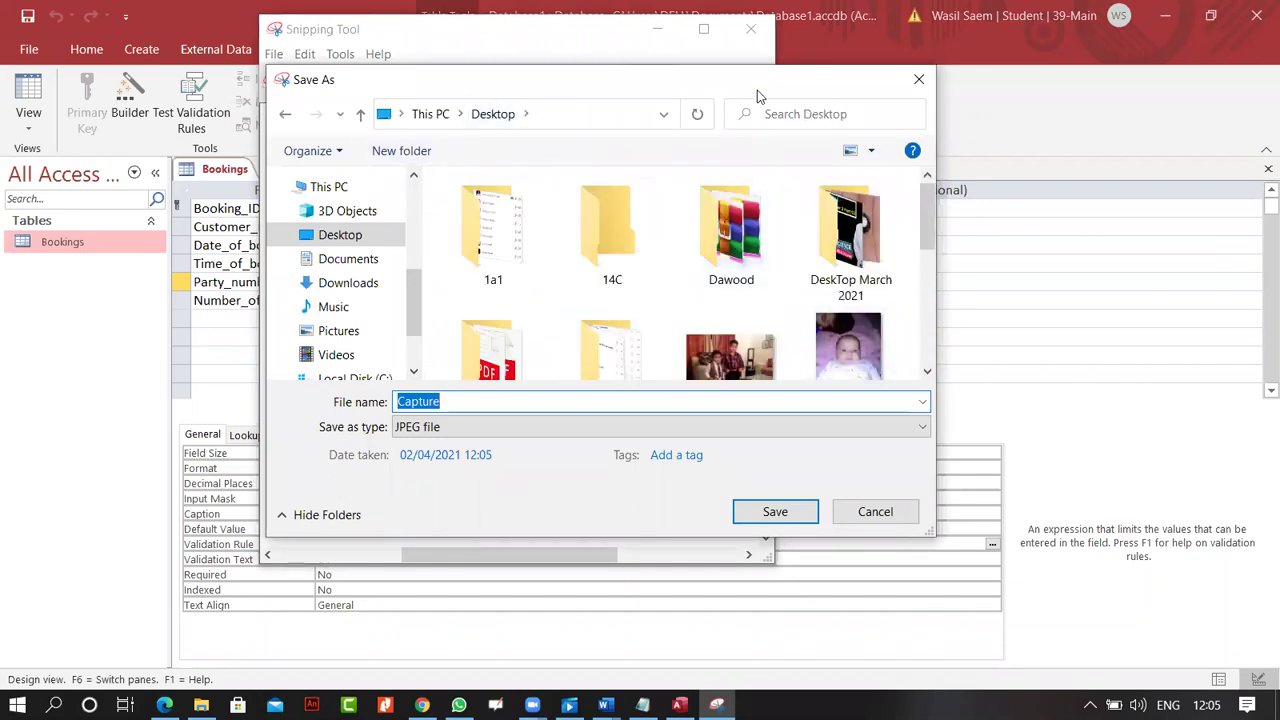
left_click_drag(751, 94, 603, 72)
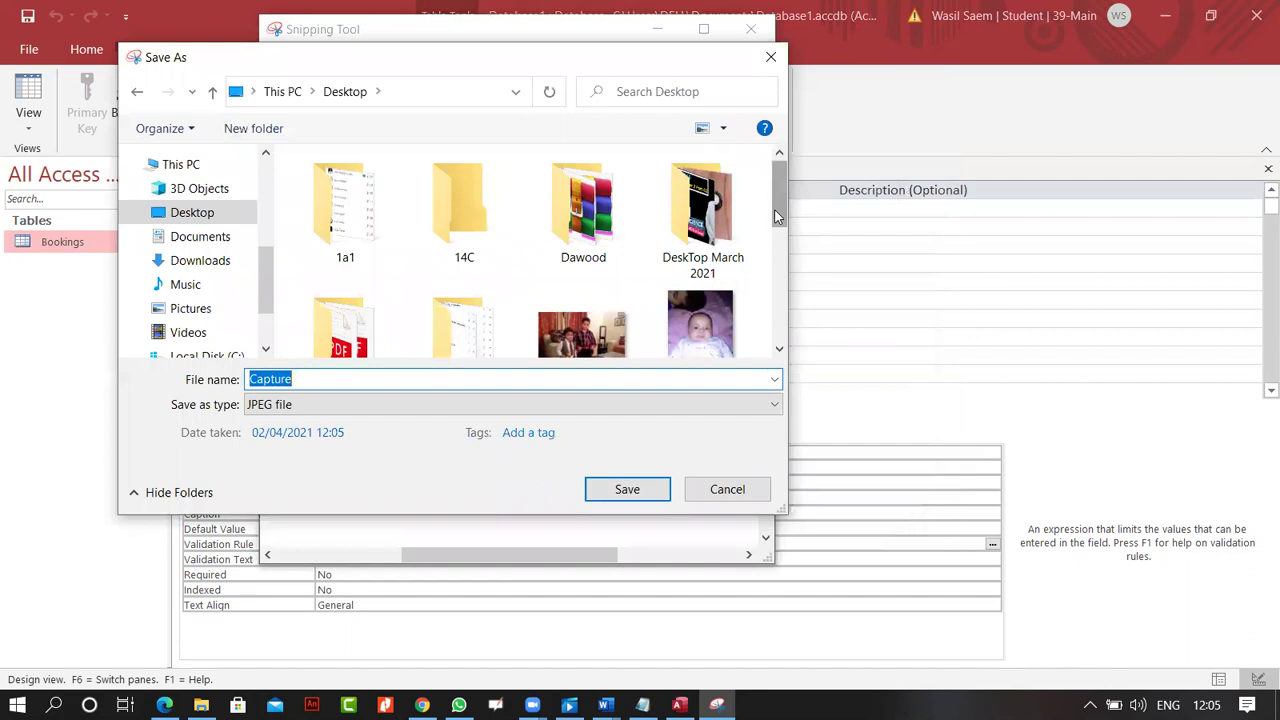